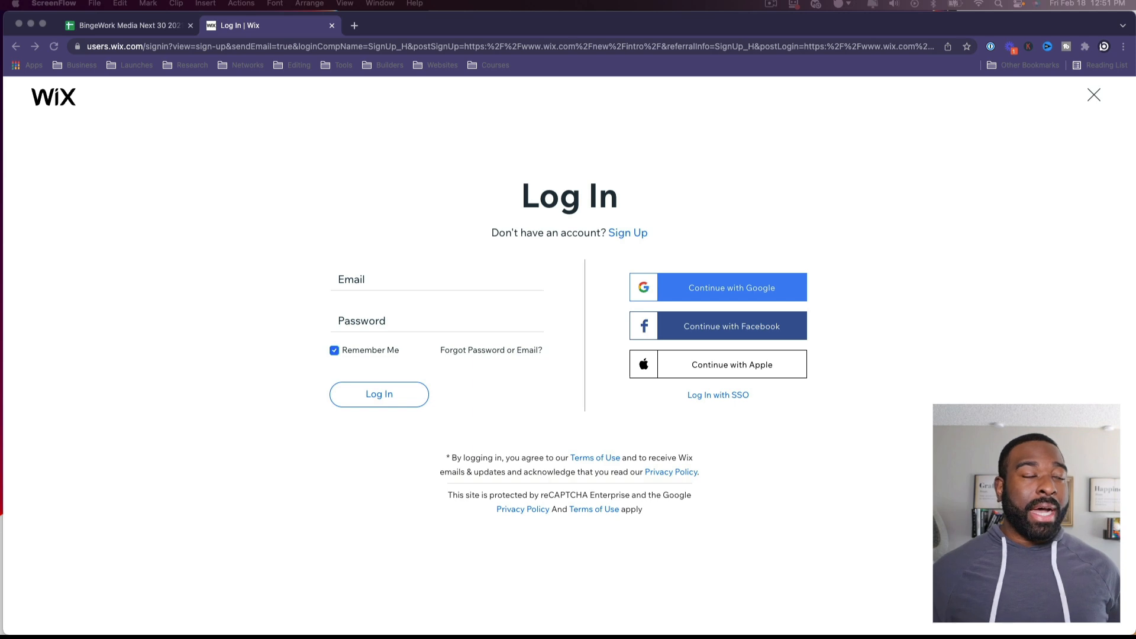
Step: Sign up to Wix via Continue with Google using the business Google account
click(475, 341)
click(757, 289)
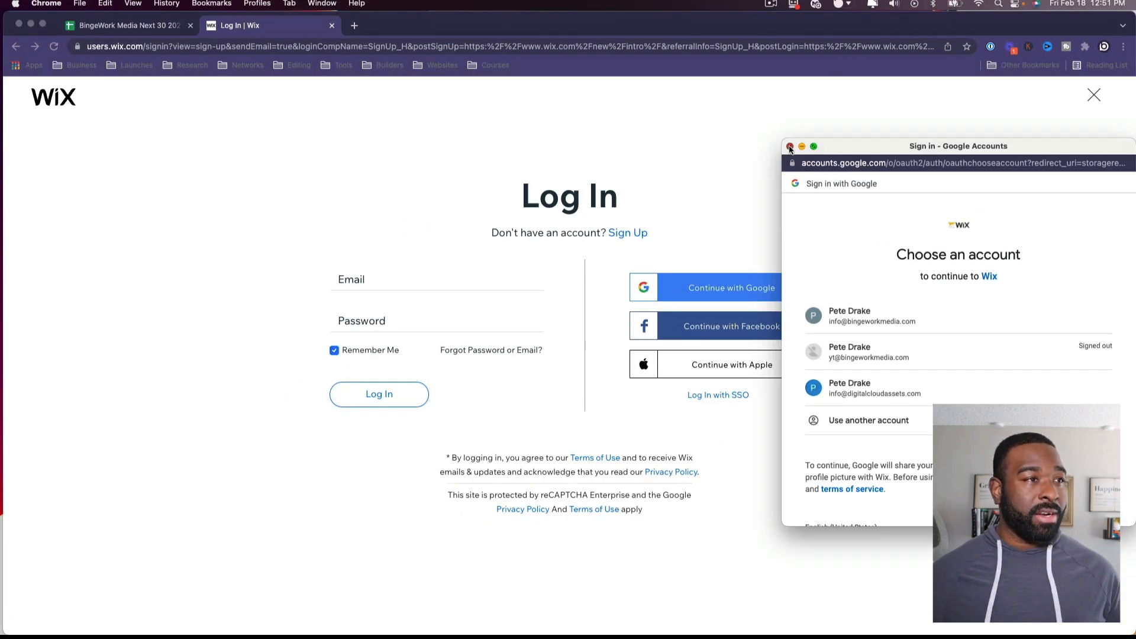
click(790, 147)
click(627, 232)
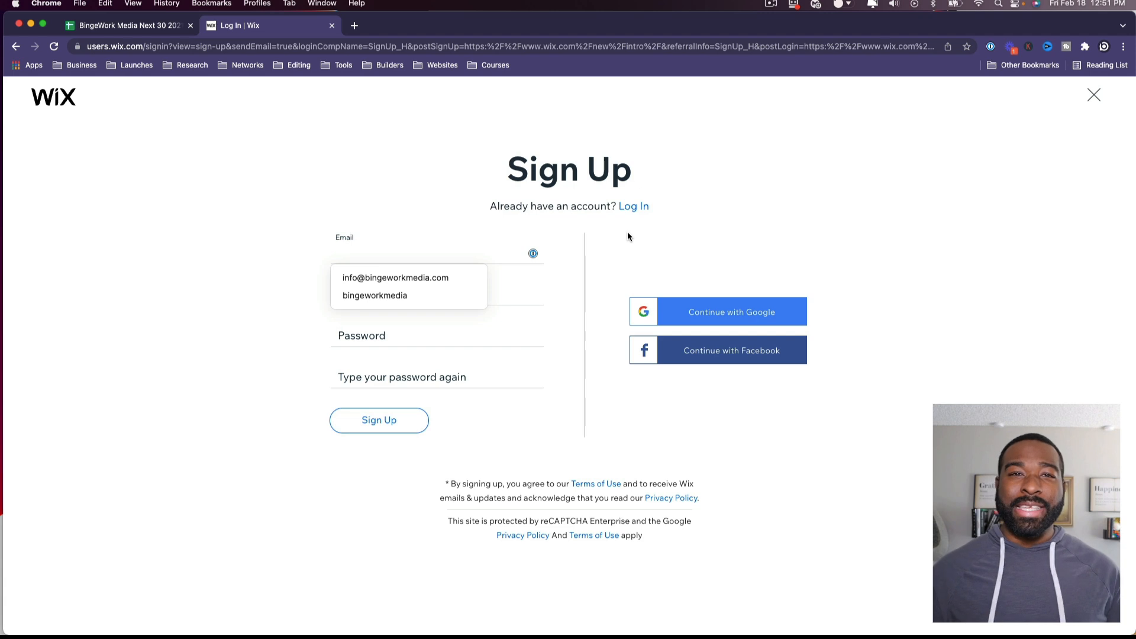
click(742, 314)
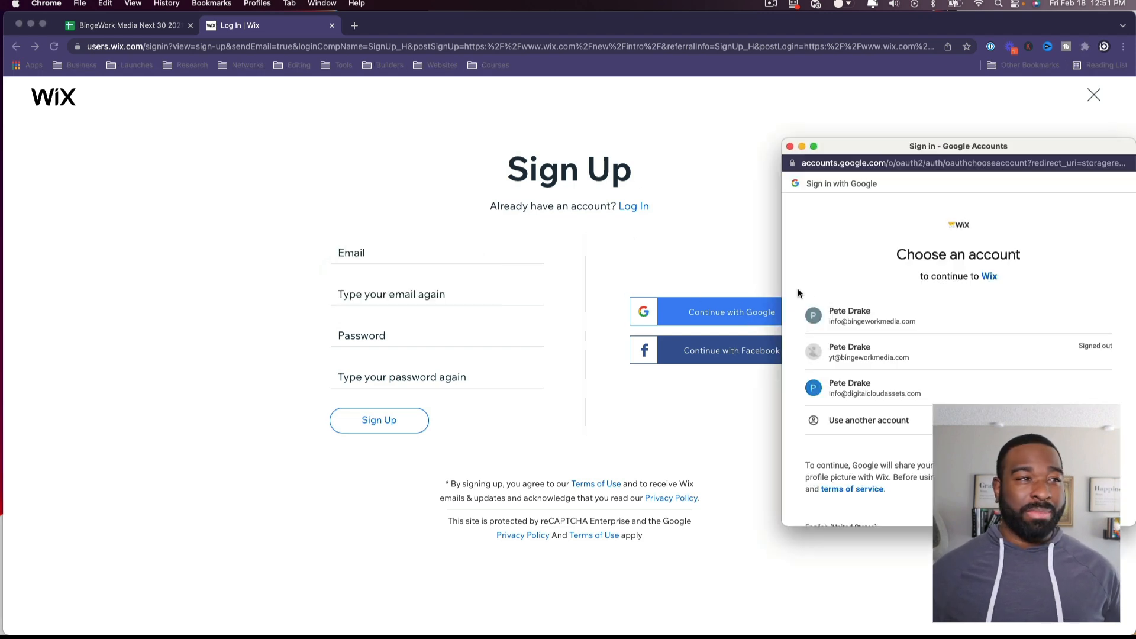
click(898, 320)
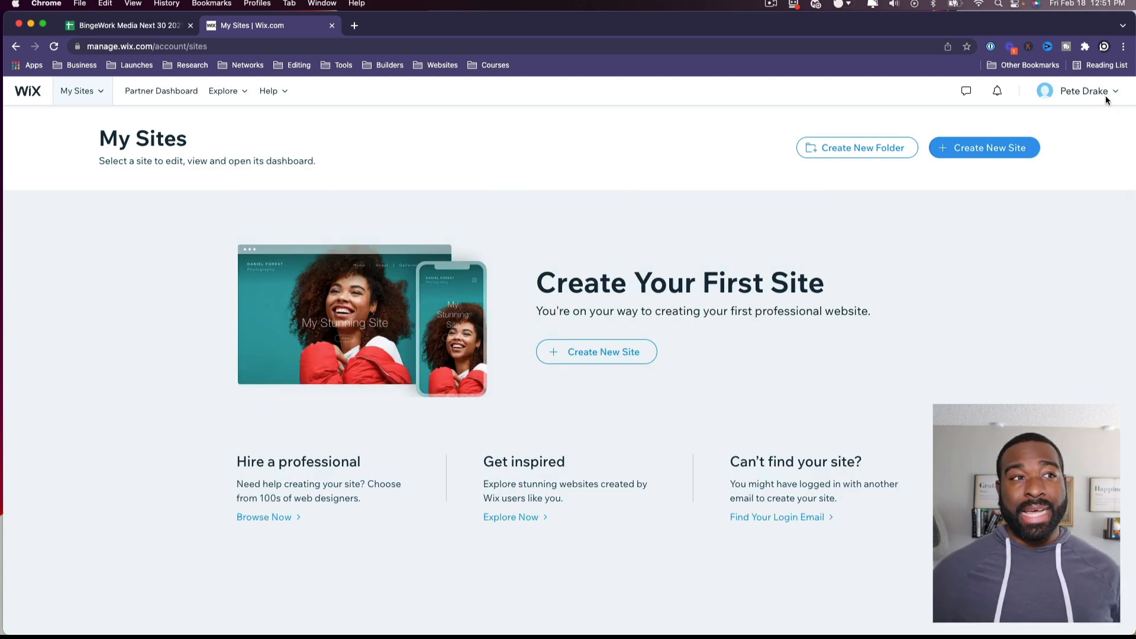
Step: Open Account Settings, Billing History and Payment Methods from the profile menu in new tabs
mouse_move(1105, 92)
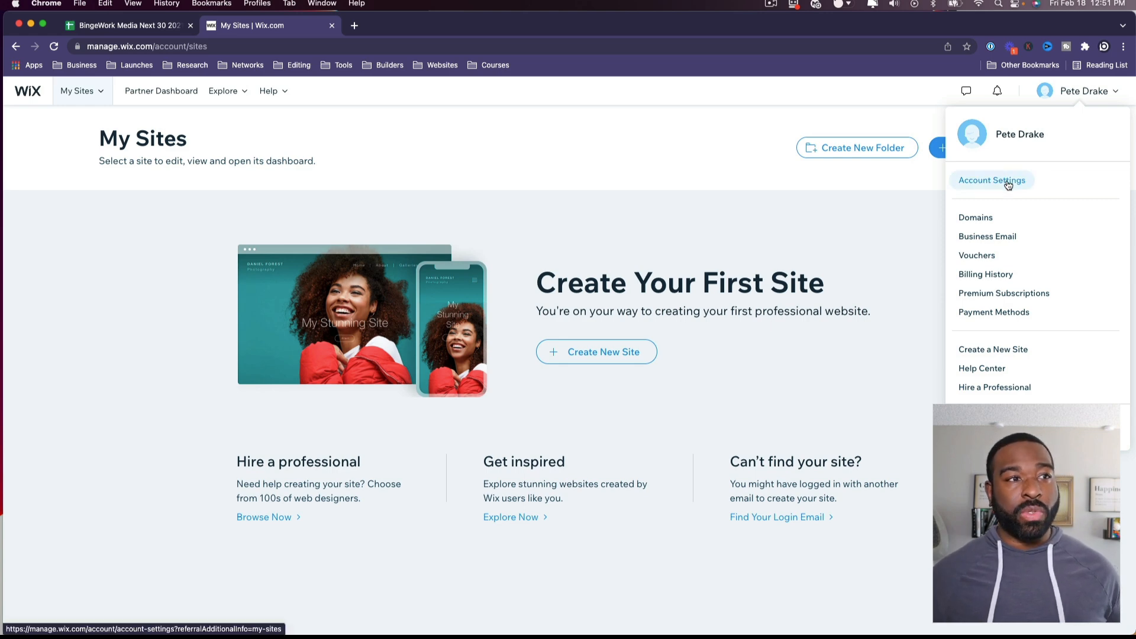
super+click(1008, 185)
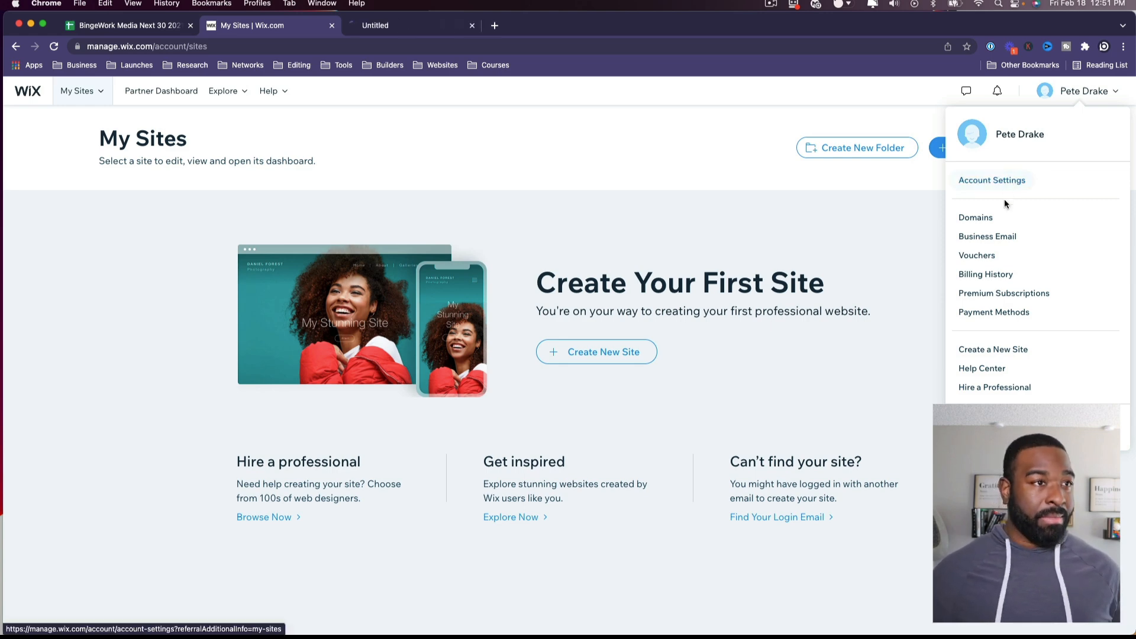
super+click(979, 274)
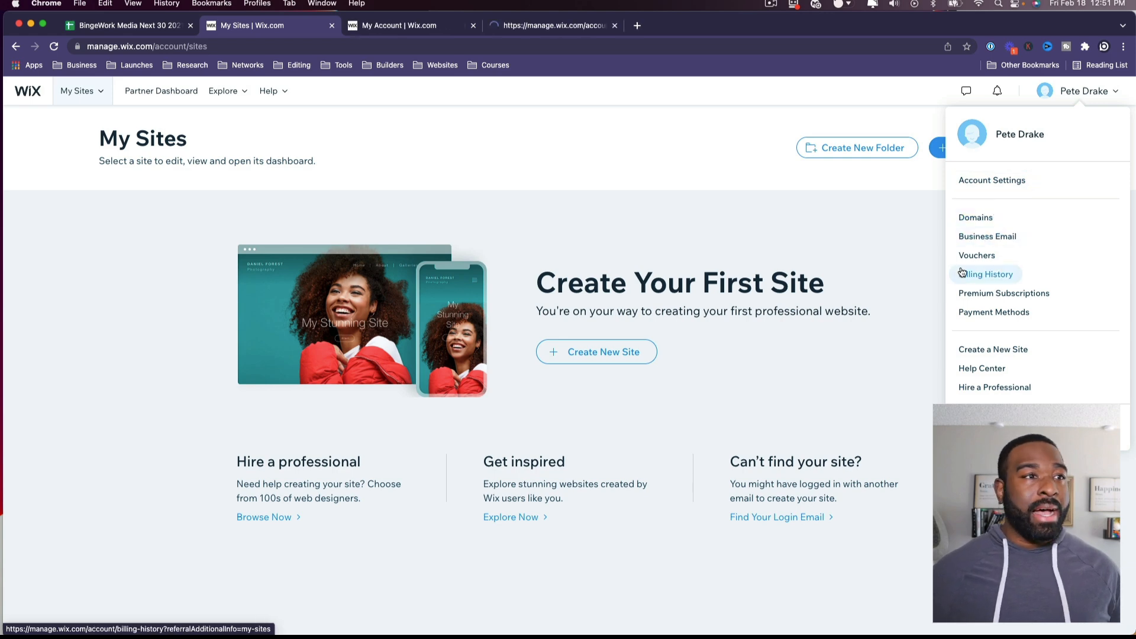
super+click(1000, 321)
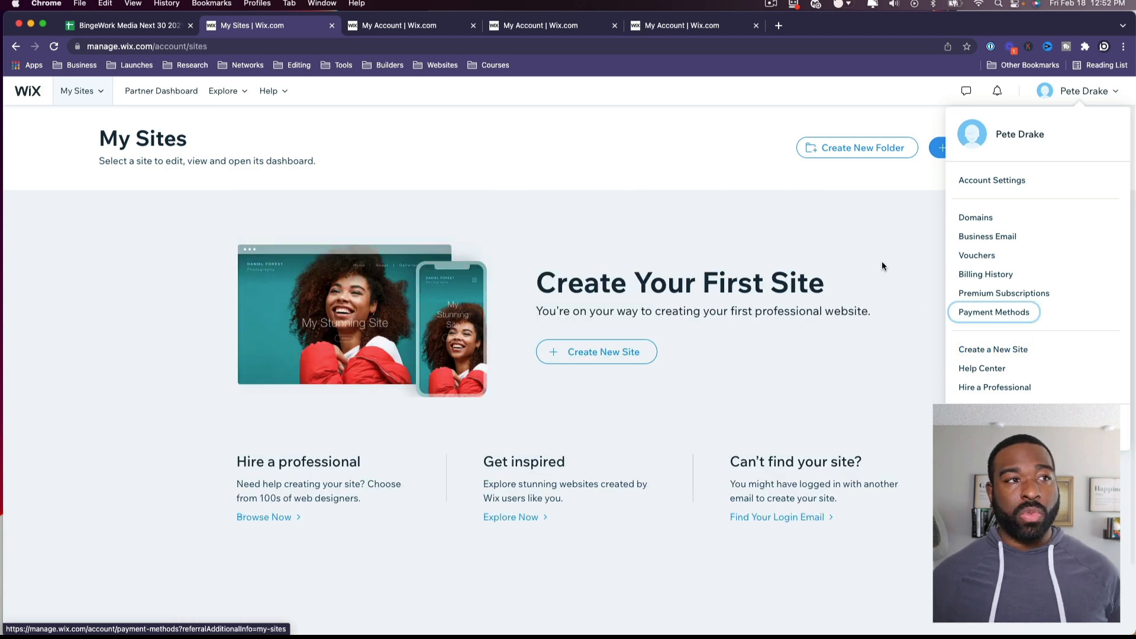
click(471, 135)
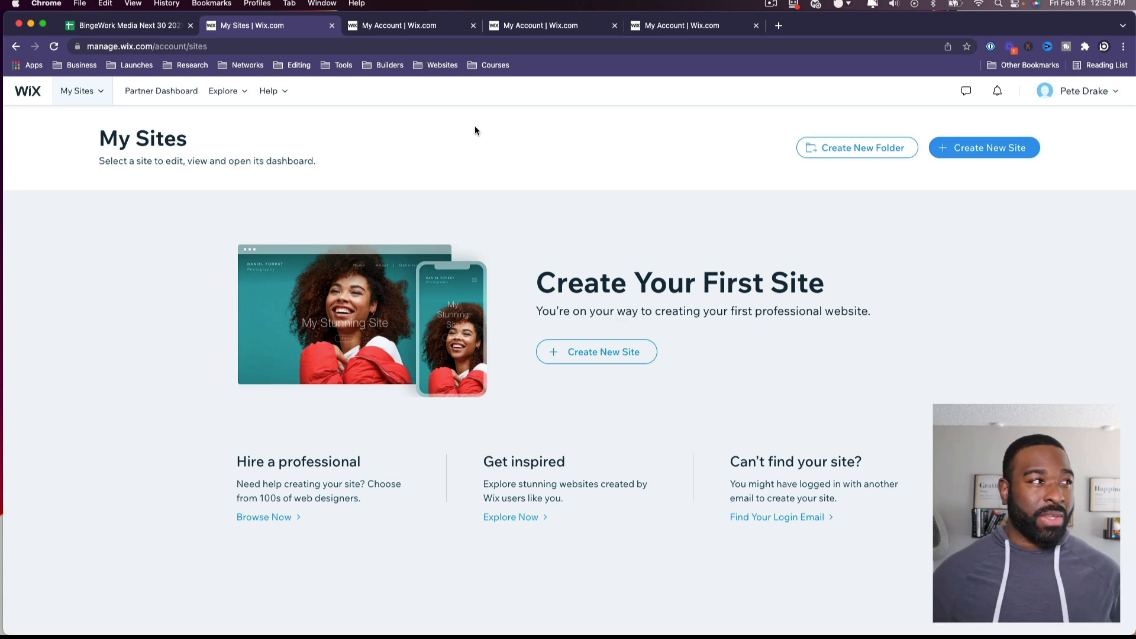
Step: Enter a new password and retype it in the Set Your Password dialog
click(434, 26)
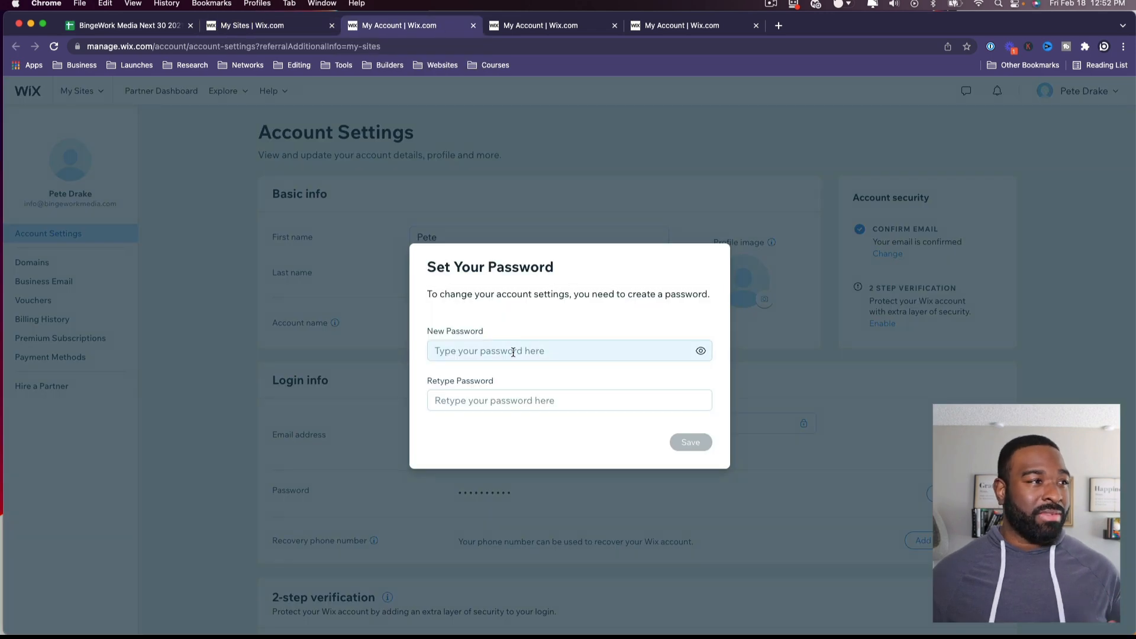
click(513, 352)
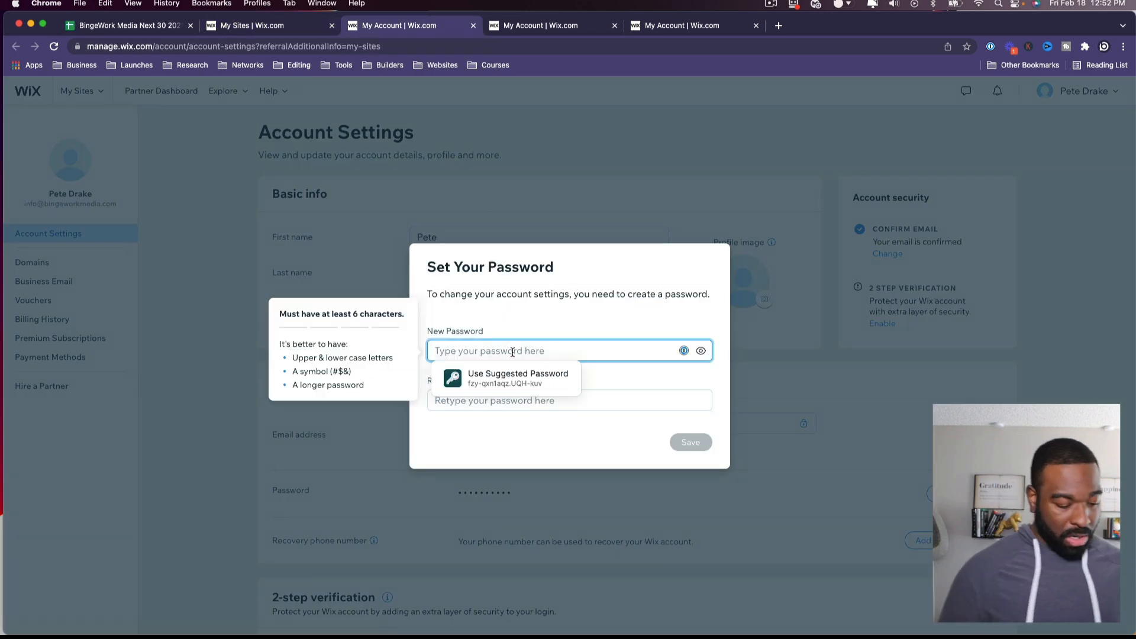
text(*********)
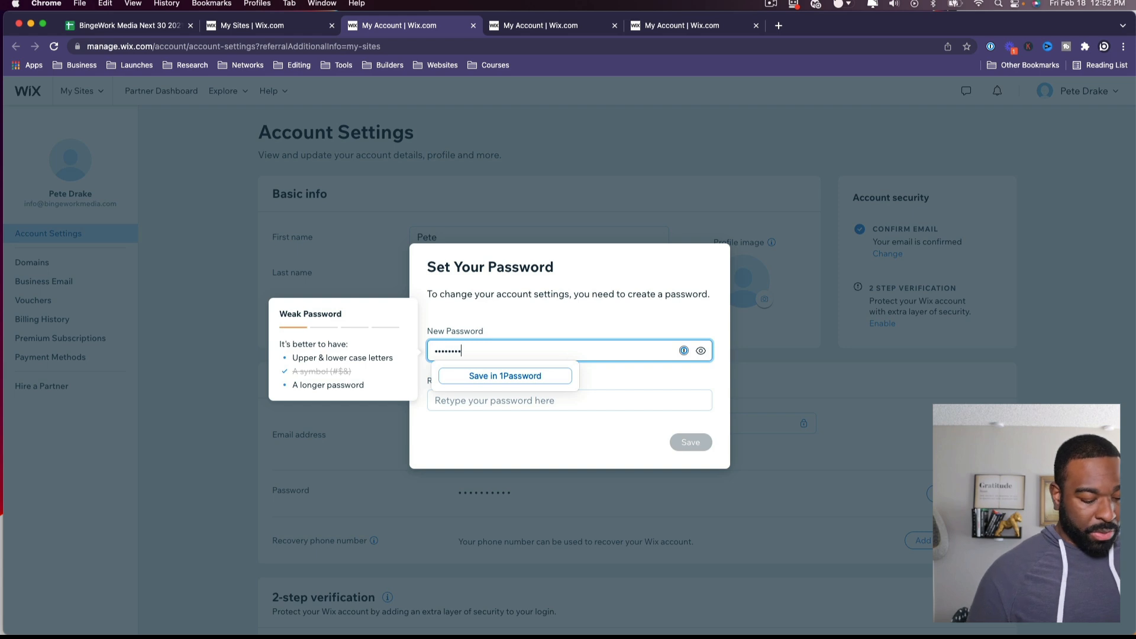
key(Tab)
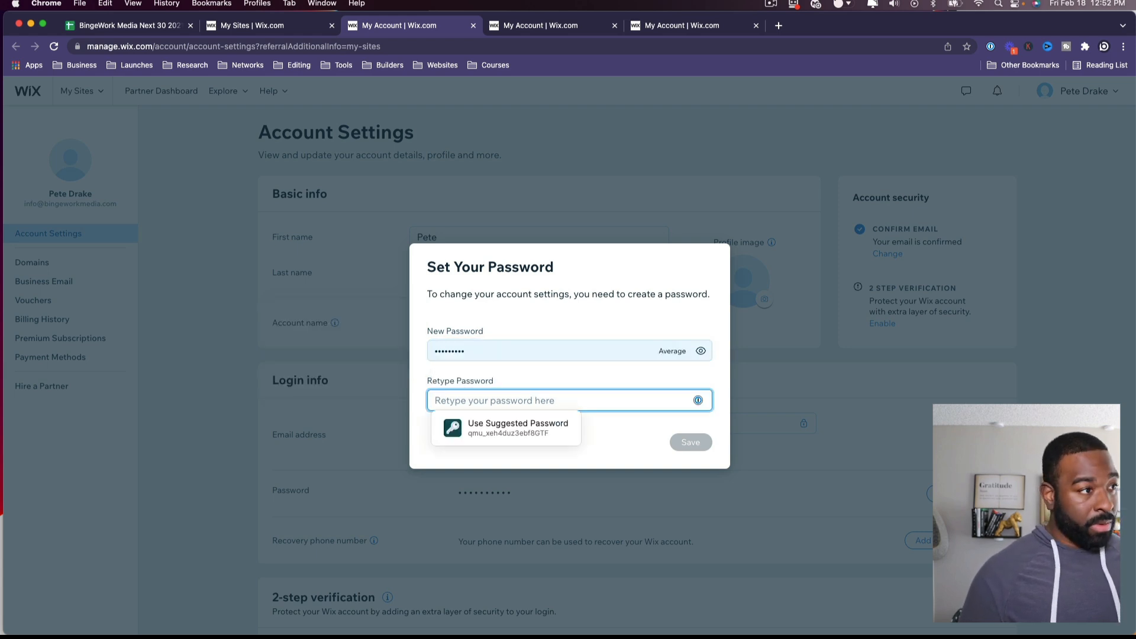
text(*******)
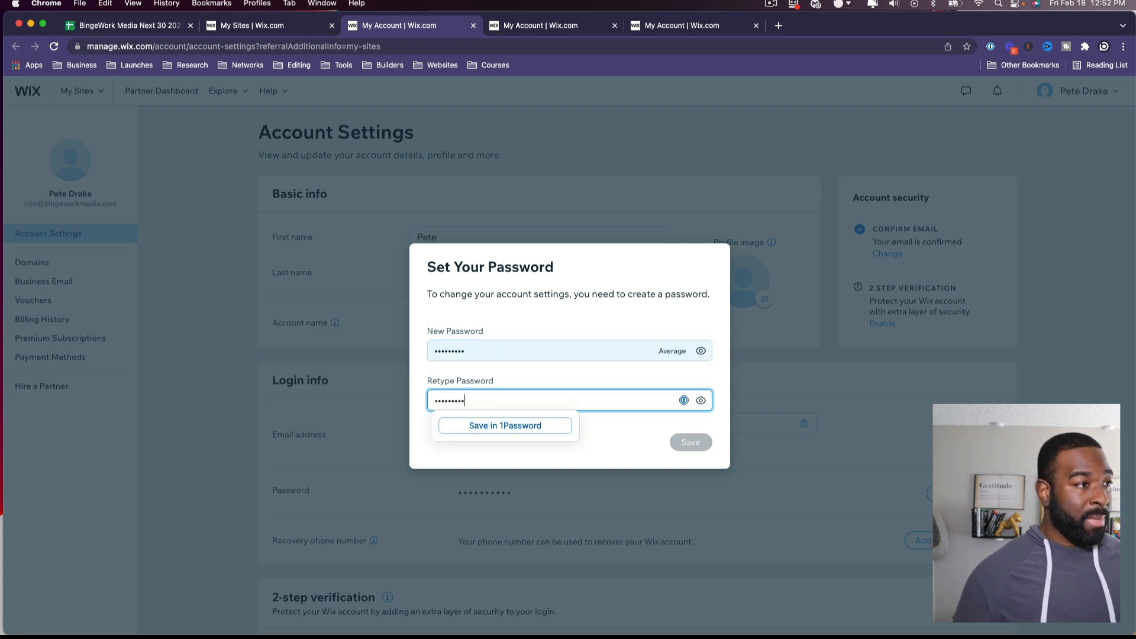
click(637, 428)
Step: Correct both password fields so they match and save the new password
click(616, 407)
key(super+a)
text(*)
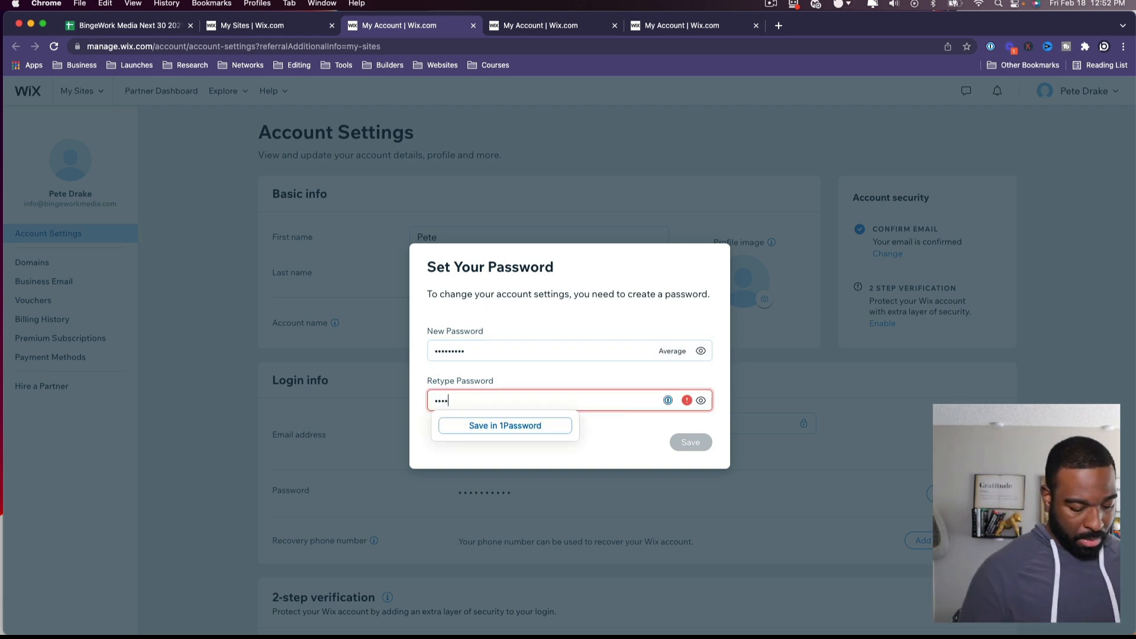
key(shift+Tab)
text(*********)
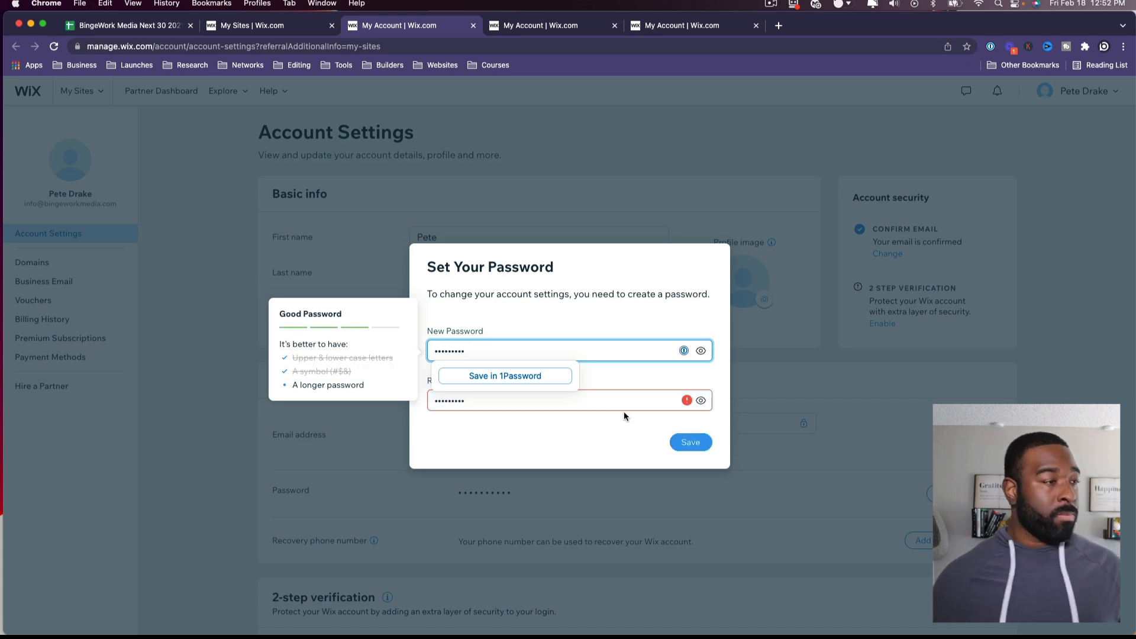
click(648, 426)
click(686, 442)
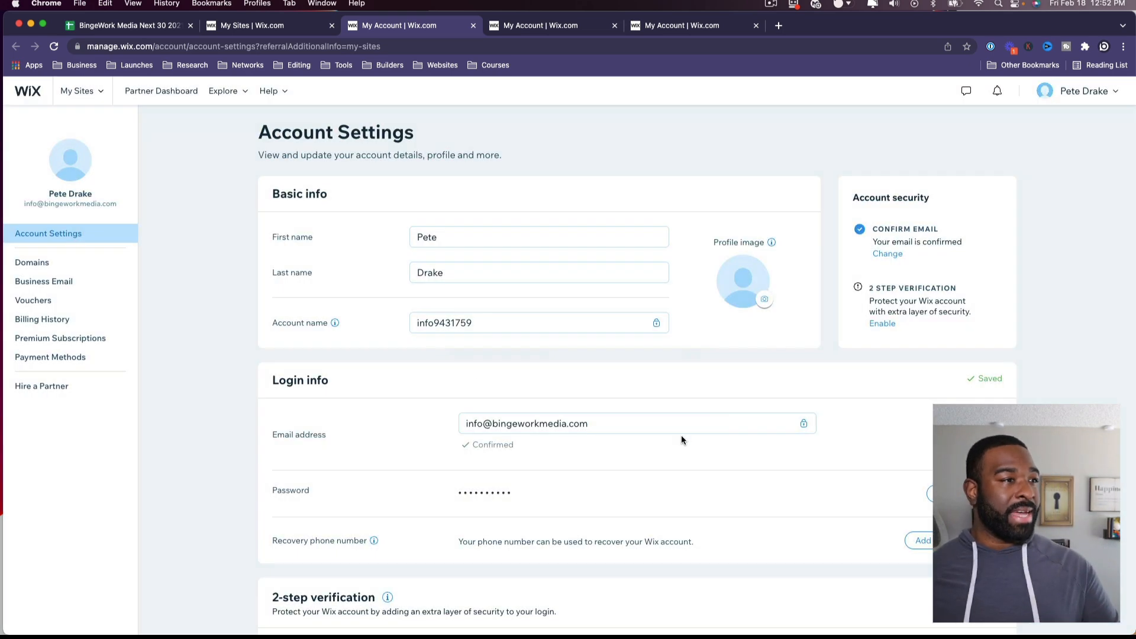
Step: Set the account name to the business name ('bingewor') and save it
click(535, 324)
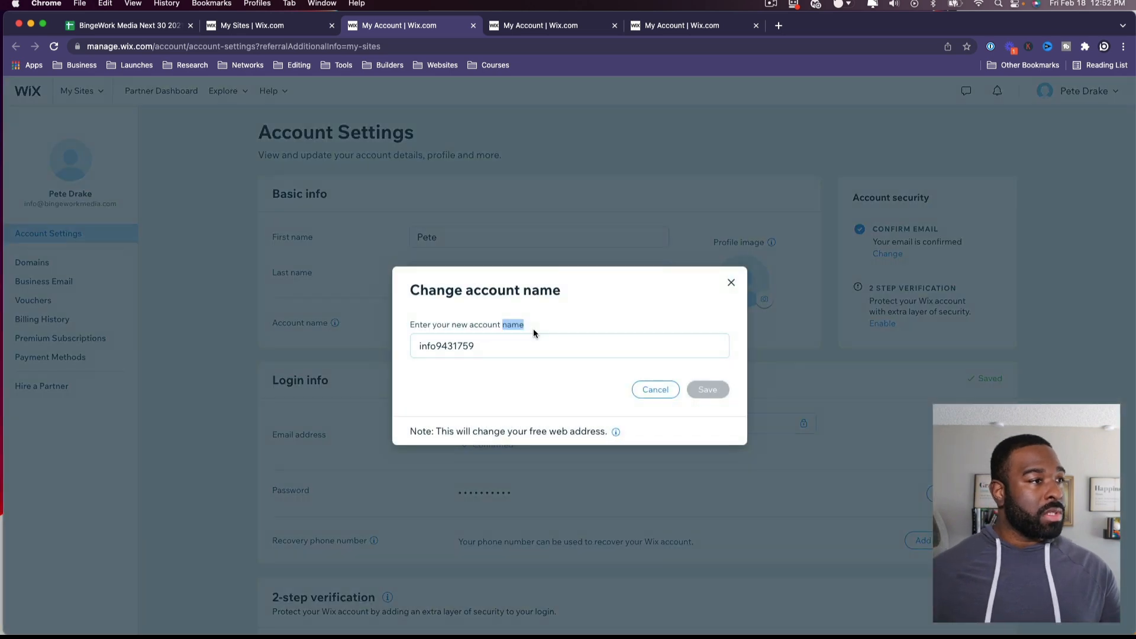
text(bingeworkmedia)
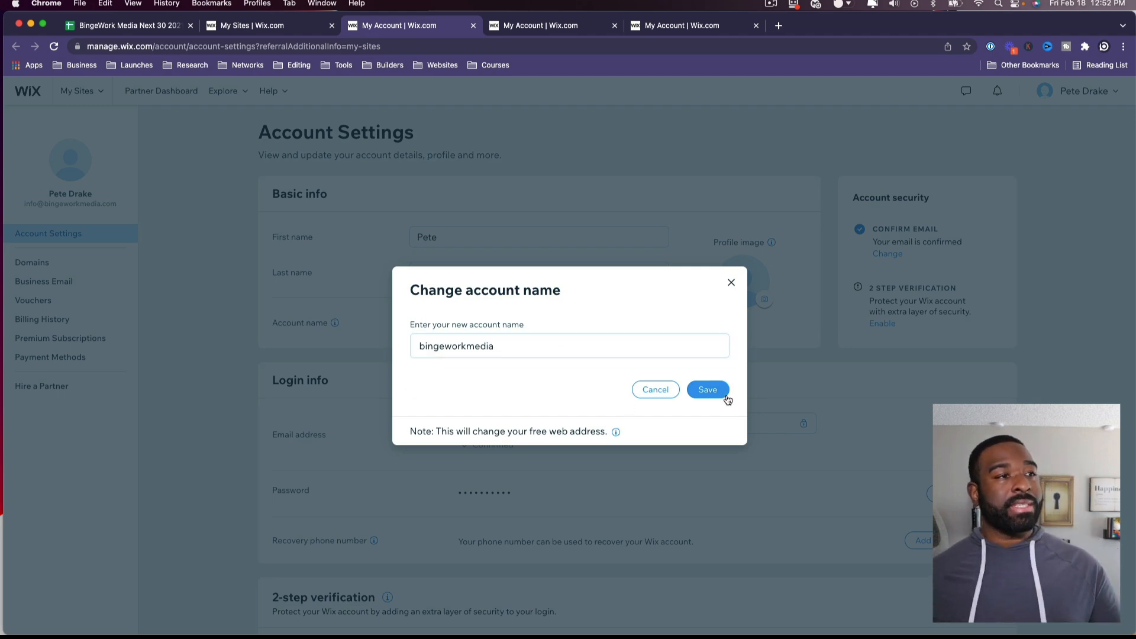
click(724, 393)
Step: Choose Bingework.jpg as the account profile image
click(764, 299)
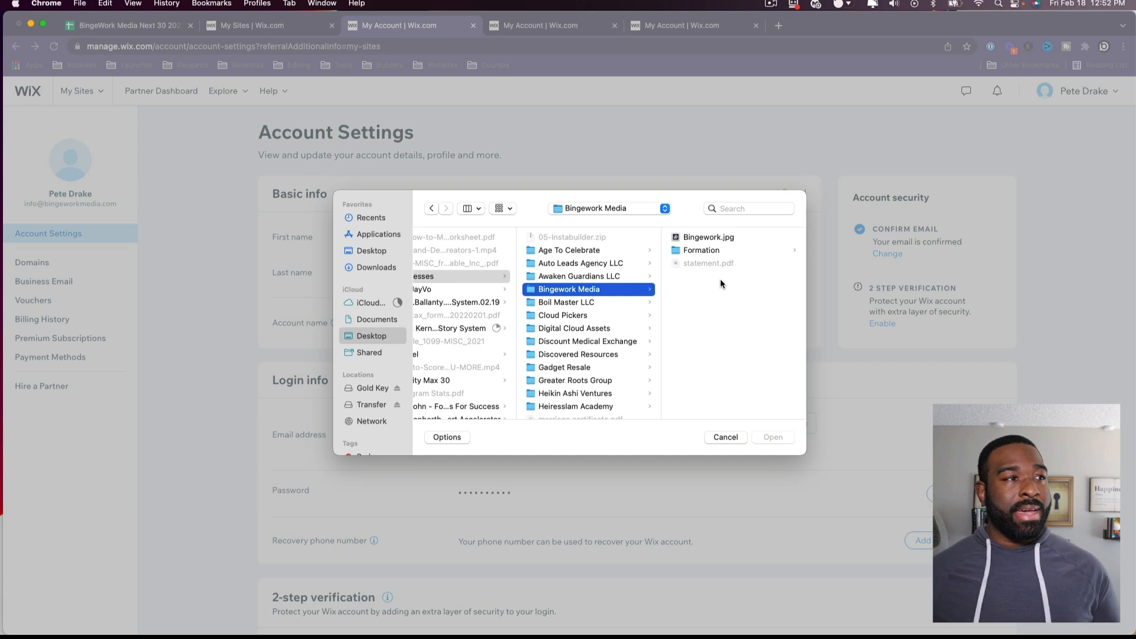
click(708, 237)
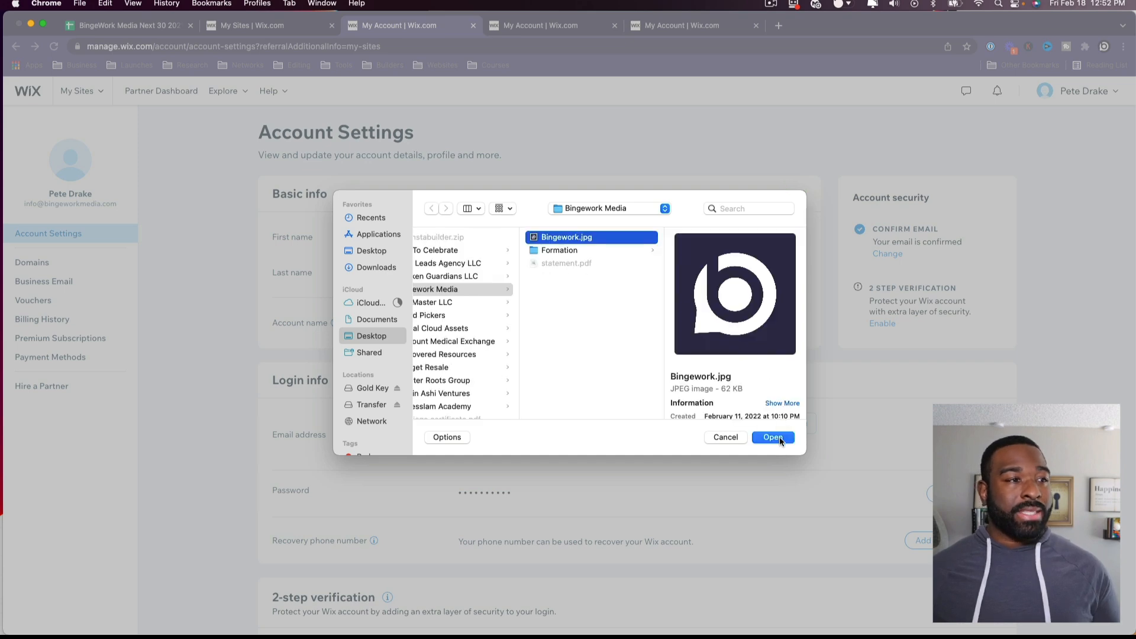
click(774, 438)
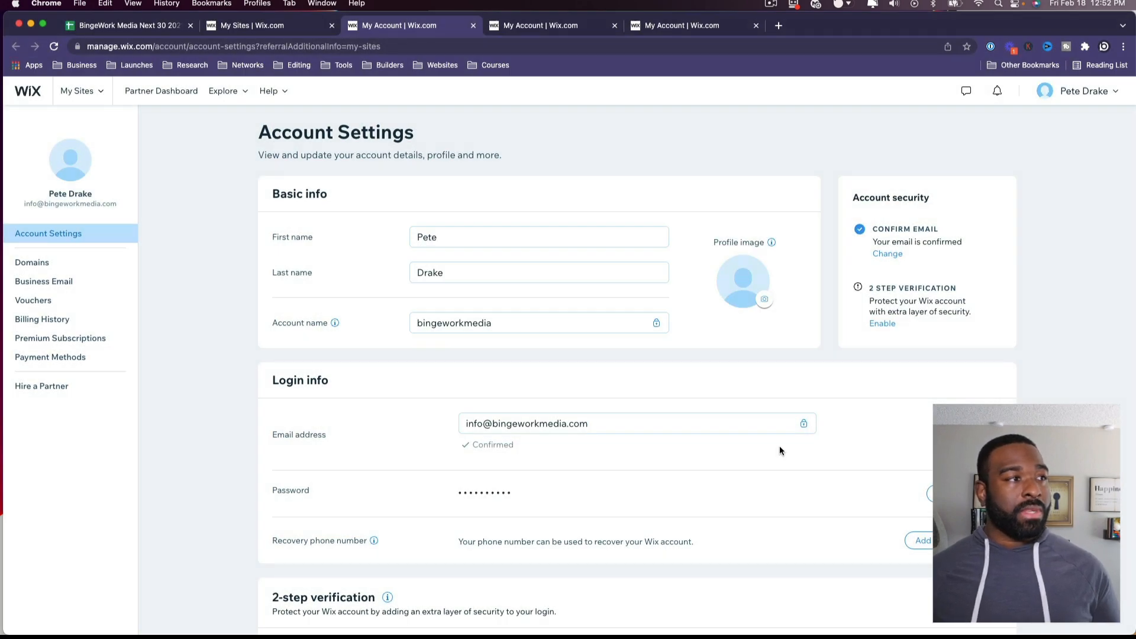
Step: Scroll through the Account Settings page to review its remaining sections
scroll(783, 452, down, 6)
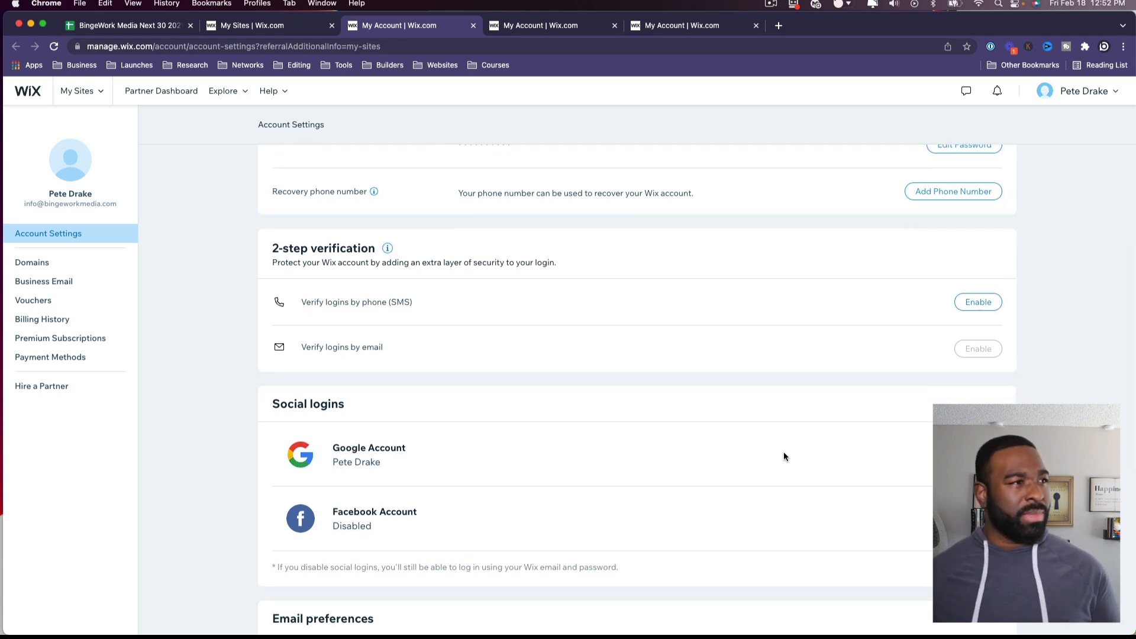
scroll(785, 456, down, 1)
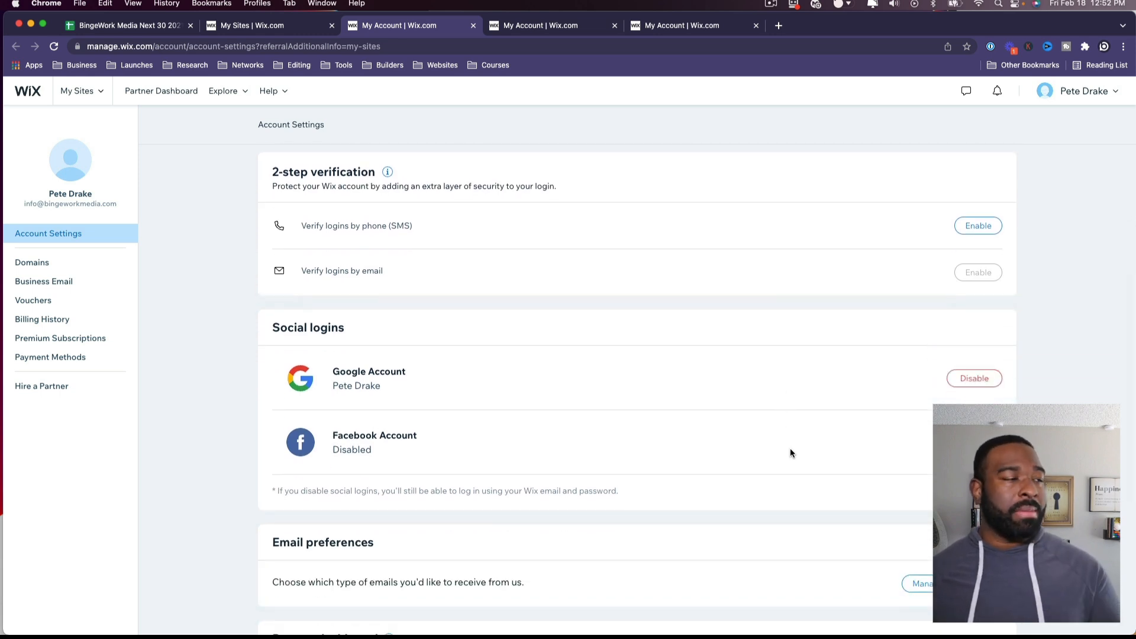
scroll(791, 453, down, 3)
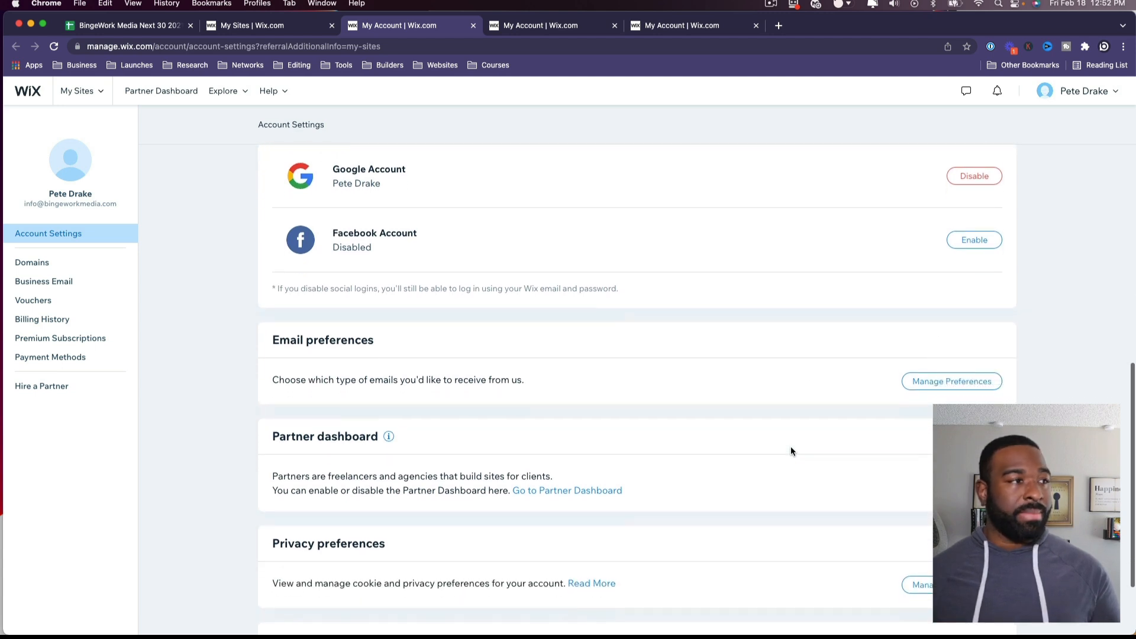
scroll(790, 452, down, 2)
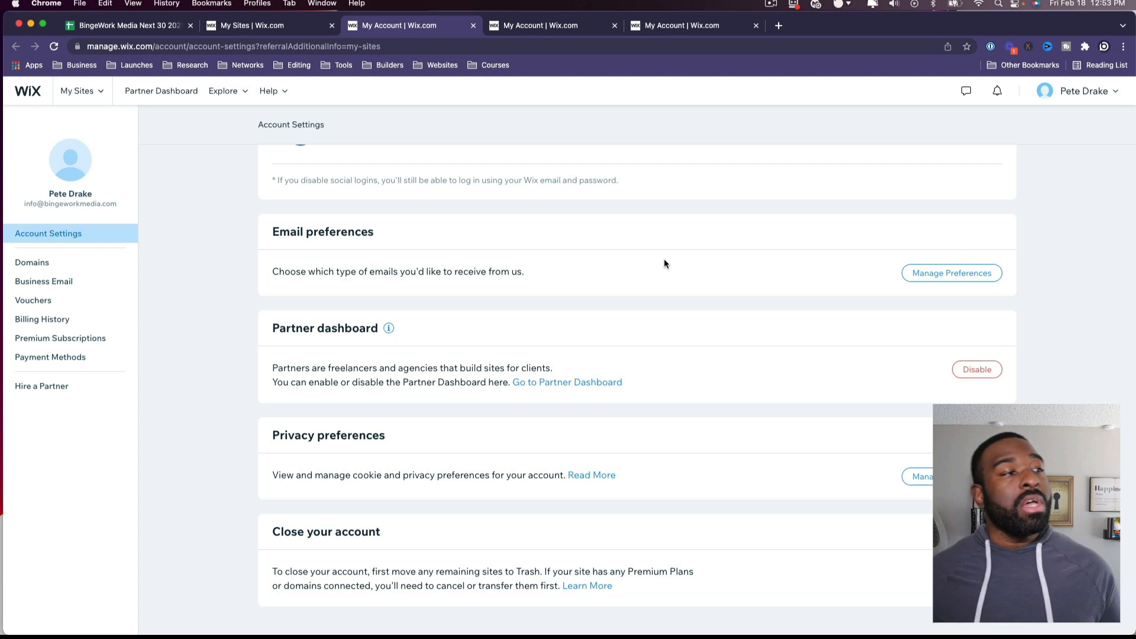
scroll(665, 260, up, 6)
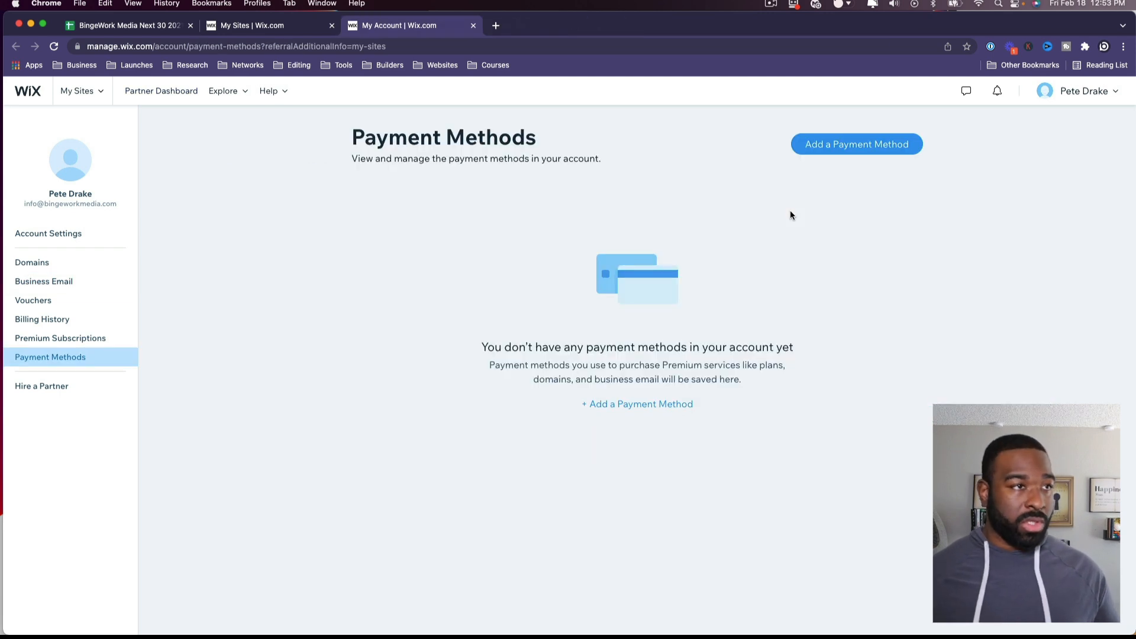
Step: Reload the Payment Methods page, then close the account tab to return to My Sites
key(super+r)
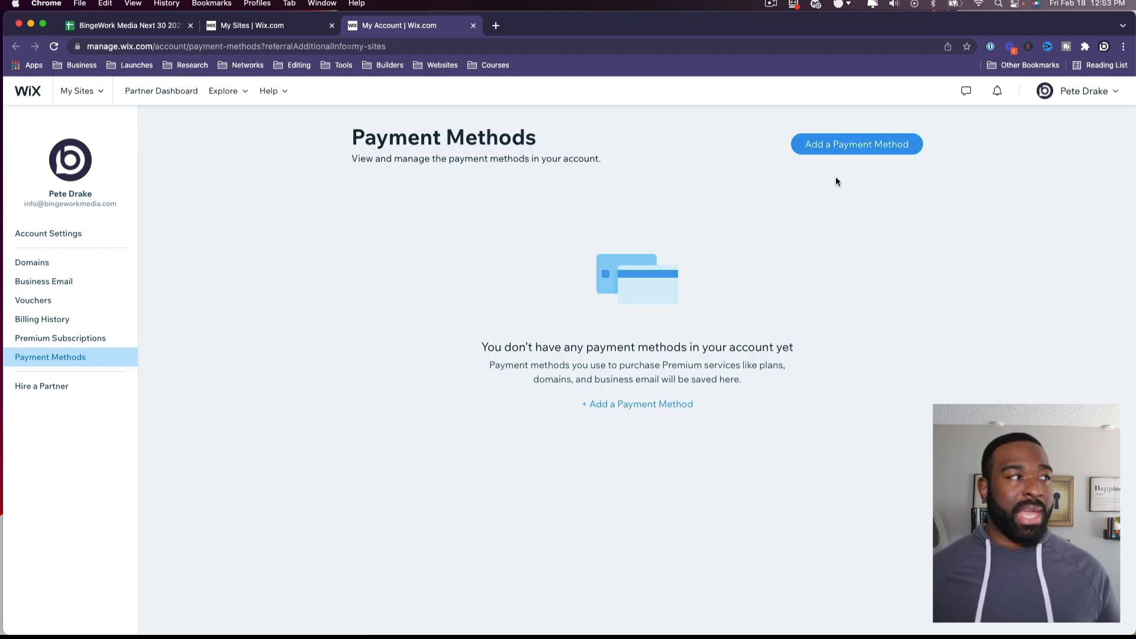
key(super+w)
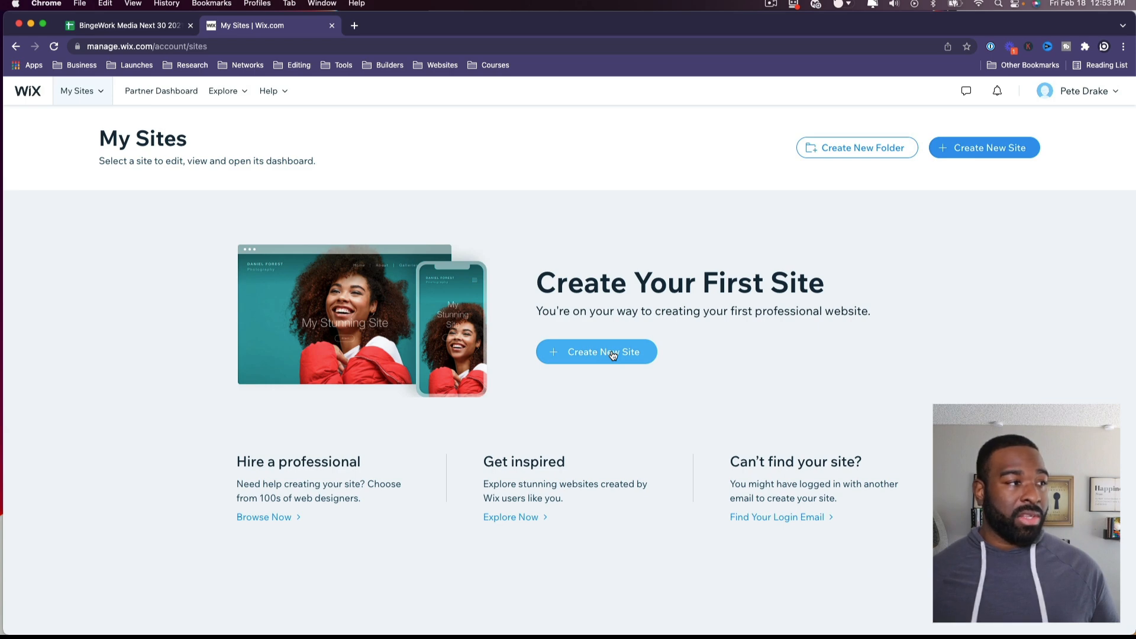
click(519, 517)
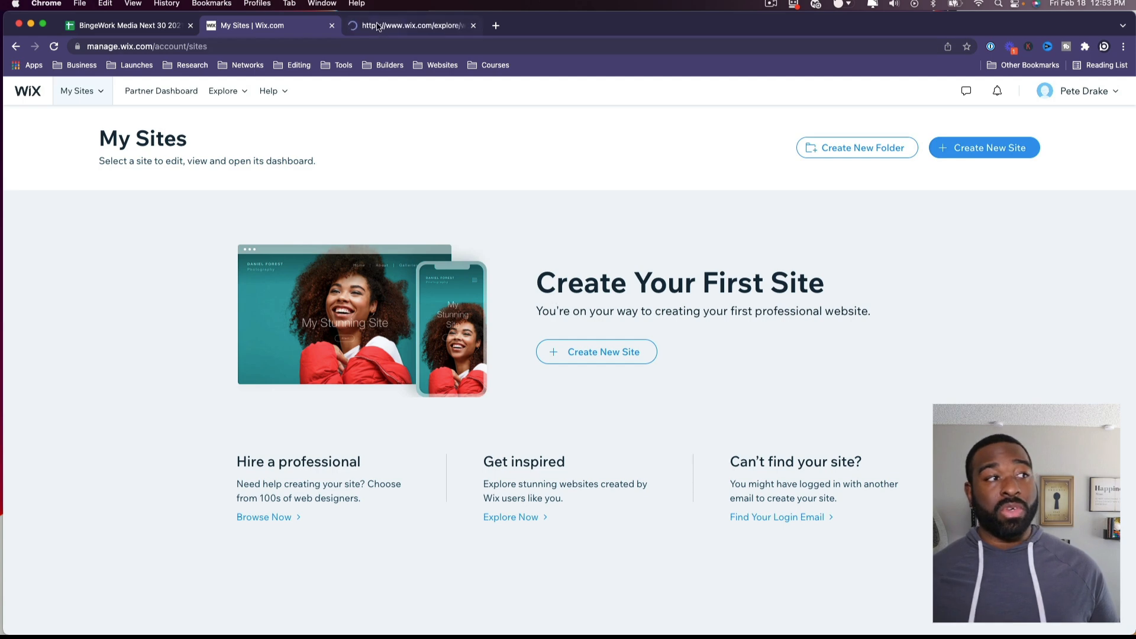
click(377, 26)
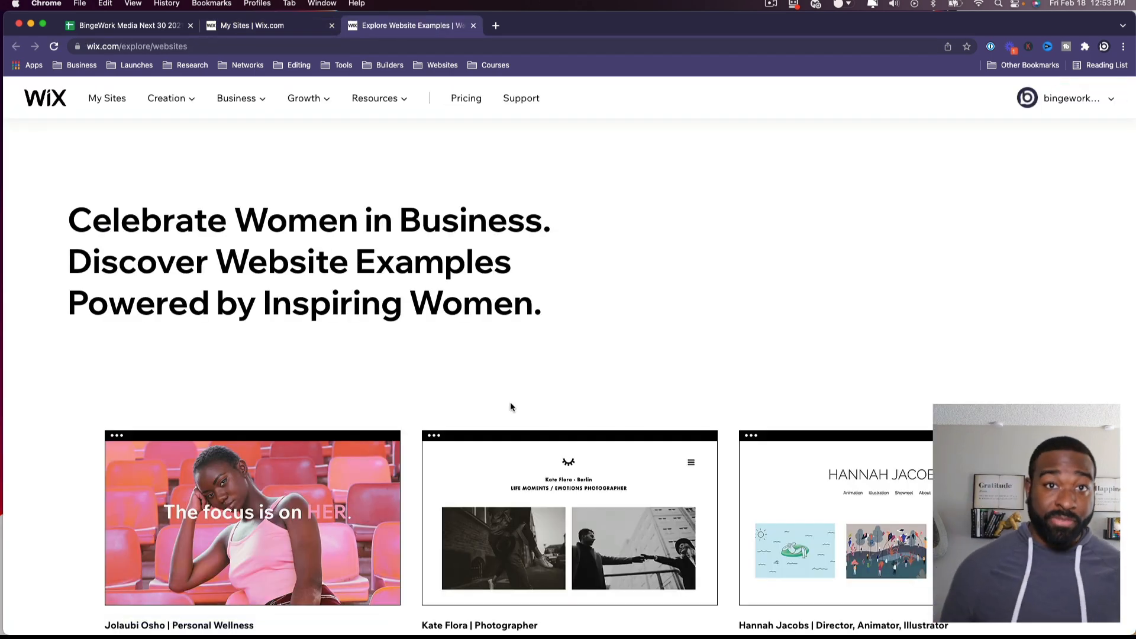
scroll(448, 377, down, 3)
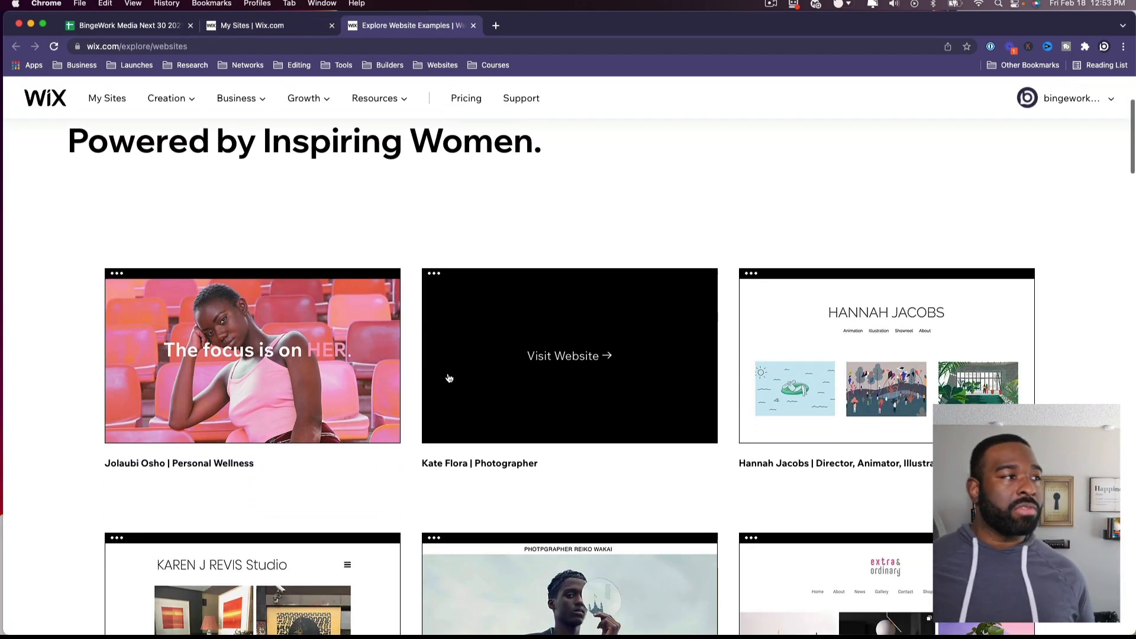
scroll(71, 397, down, 2)
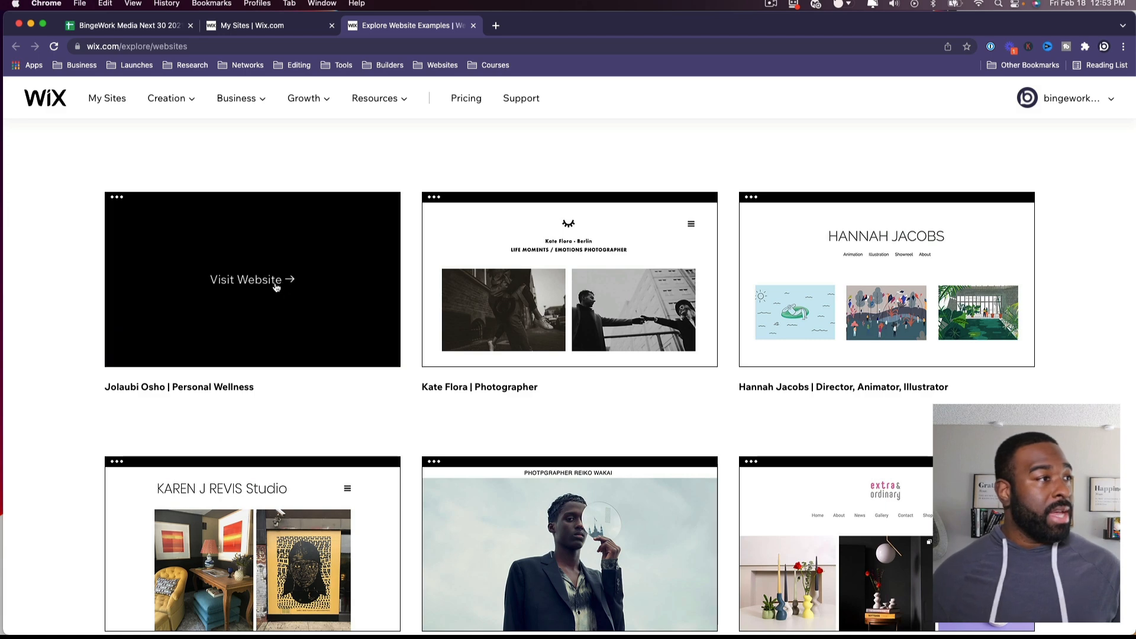
click(277, 290)
click(548, 286)
scroll(550, 312, down, 4)
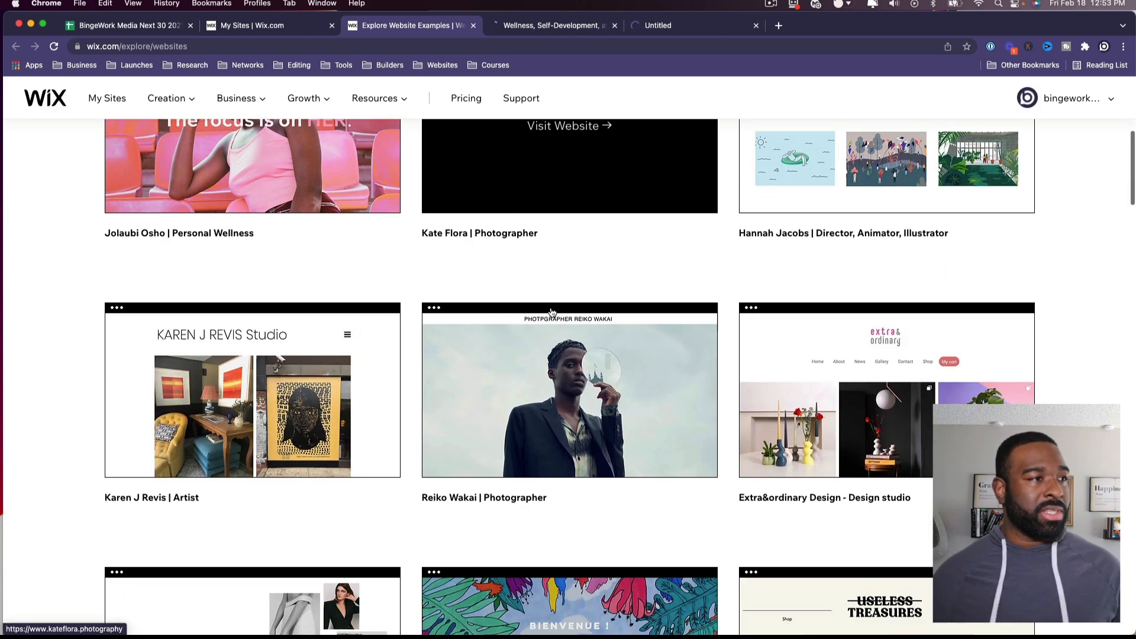
click(565, 391)
scroll(429, 461, down, 2)
scroll(429, 461, down, 4)
scroll(334, 454, down, 2)
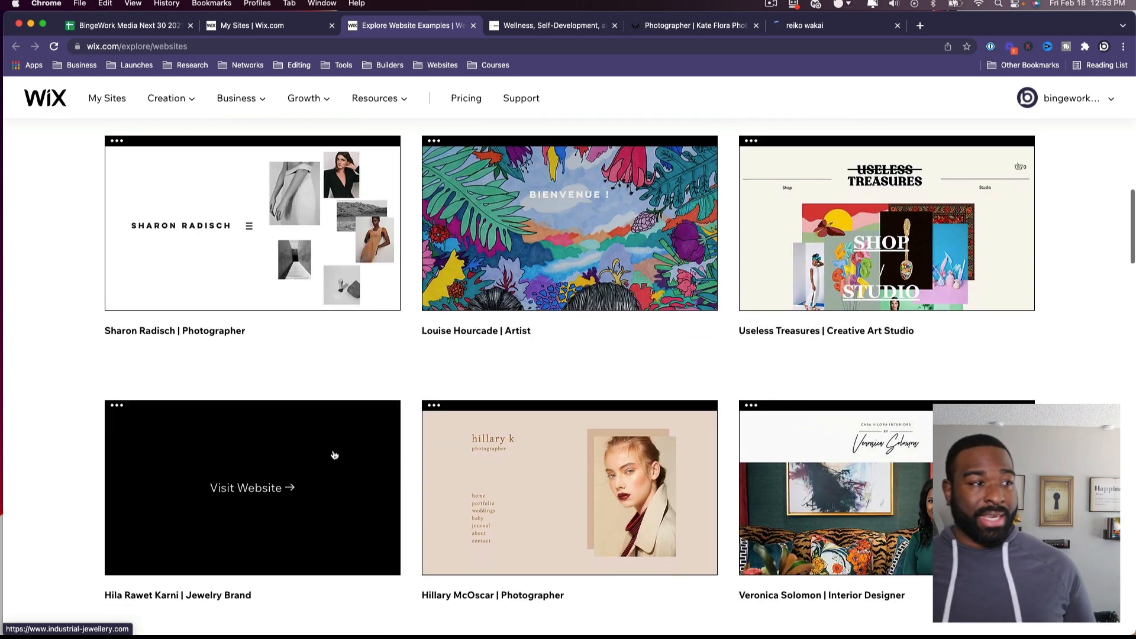
scroll(375, 456, down, 3)
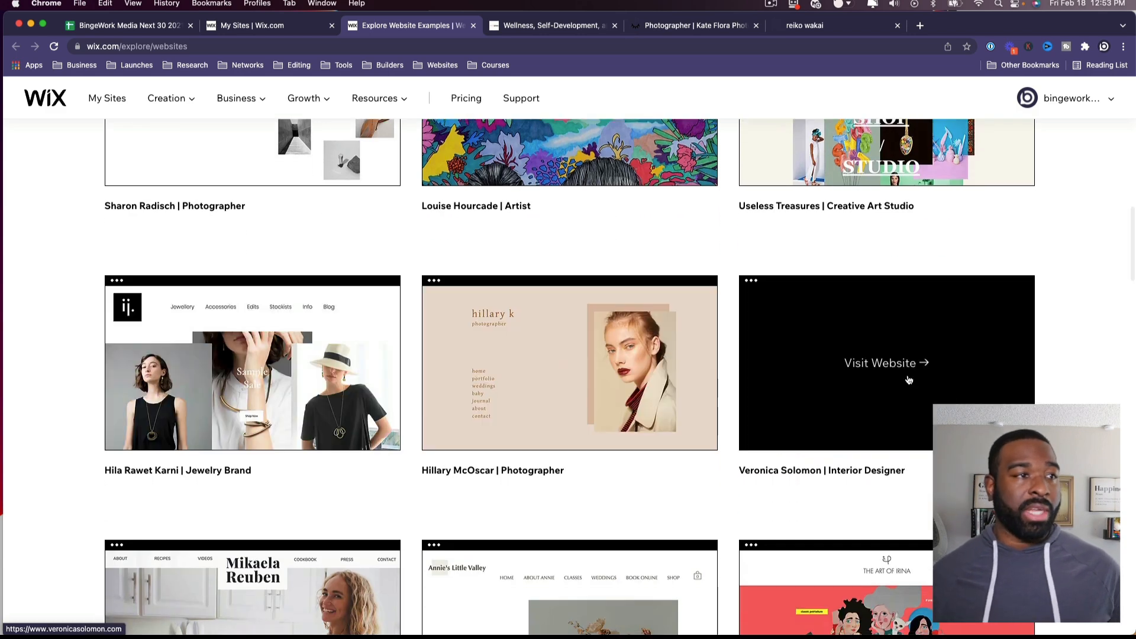
click(910, 379)
scroll(887, 390, down, 8)
scroll(717, 434, down, 7)
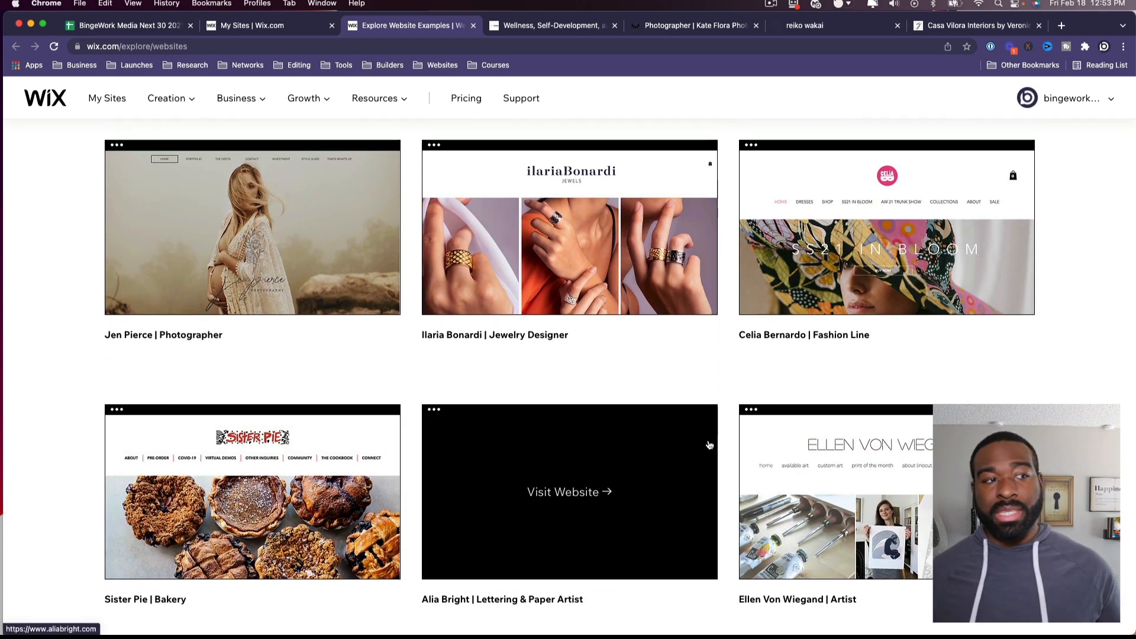
scroll(709, 445, down, 5)
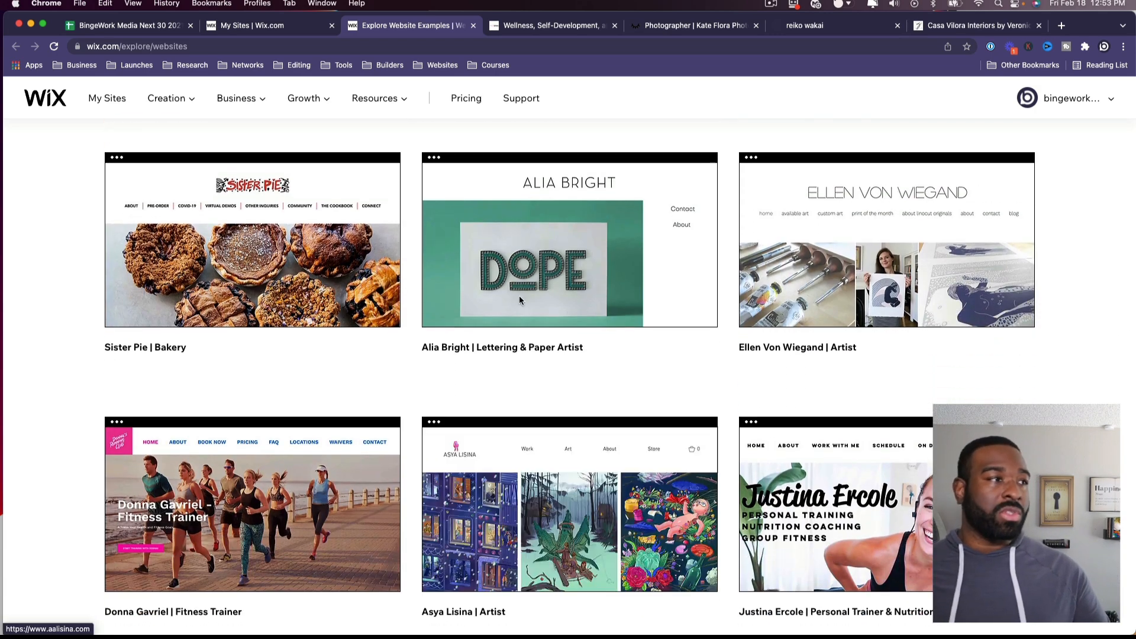
click(501, 27)
scroll(383, 398, down, 8)
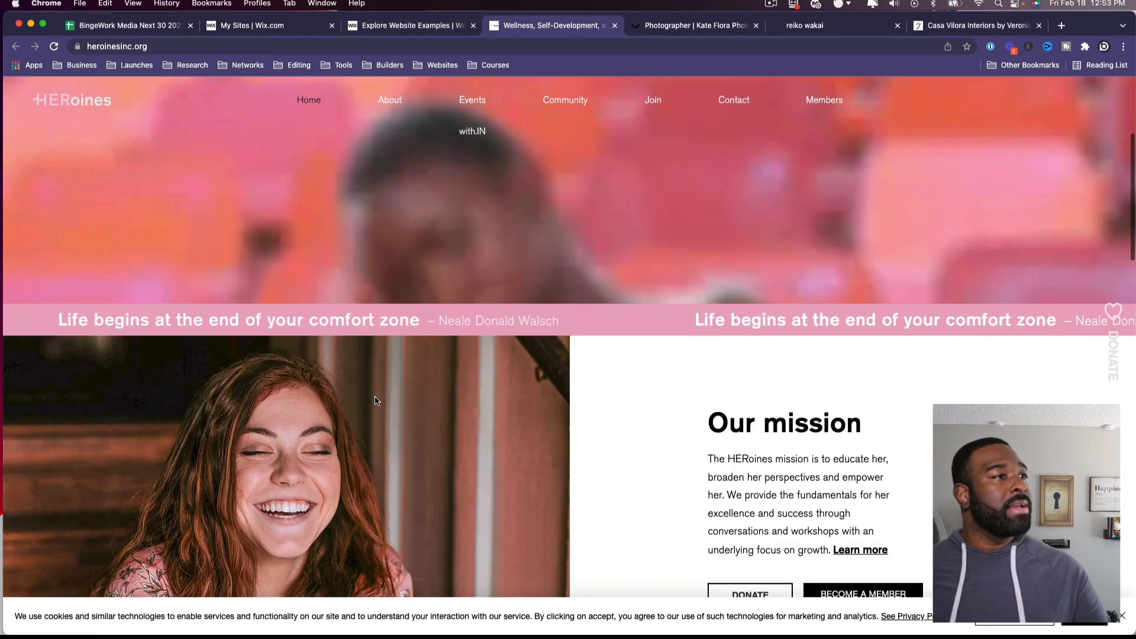
scroll(378, 404, up, 7)
scroll(378, 405, down, 10)
scroll(381, 405, down, 12)
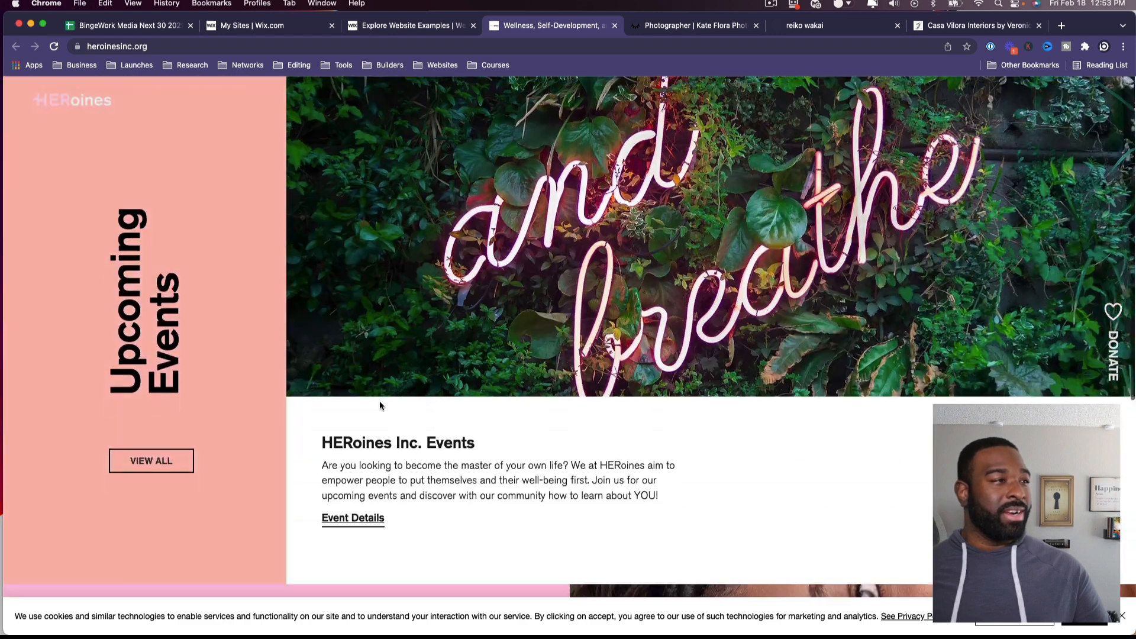
scroll(379, 405, down, 4)
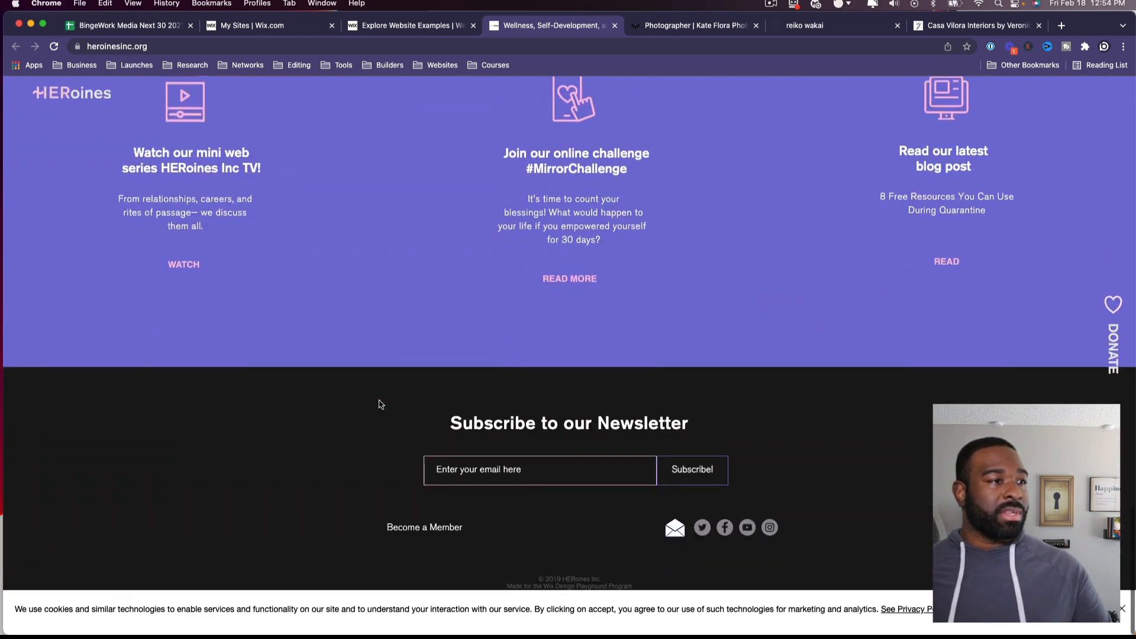
key(super+w)
scroll(379, 405, down, 15)
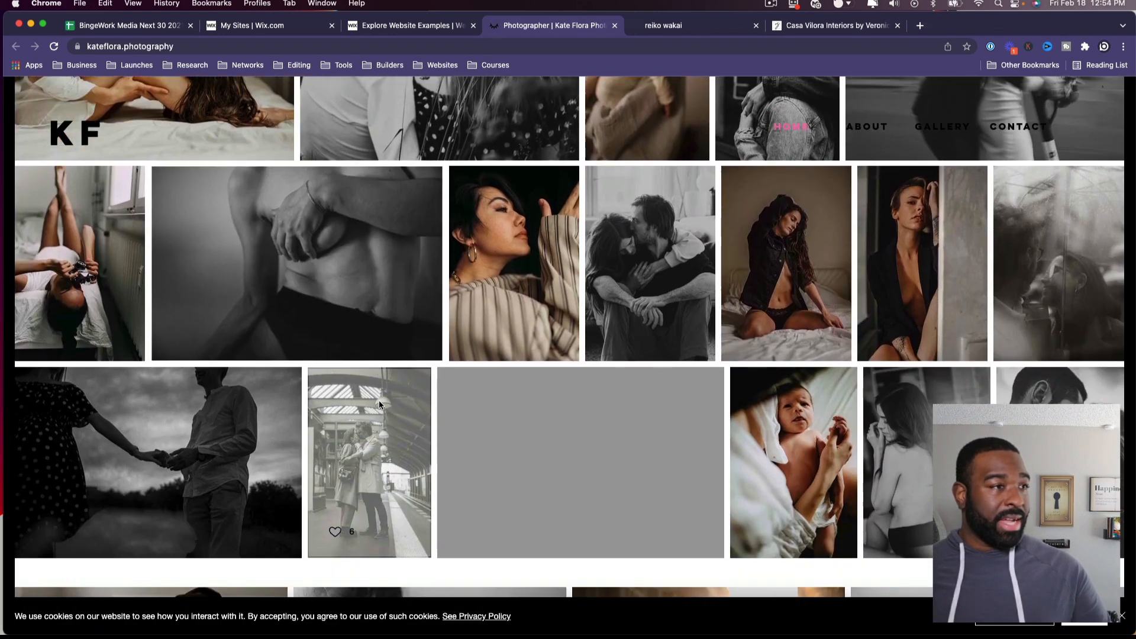
scroll(380, 404, down, 5)
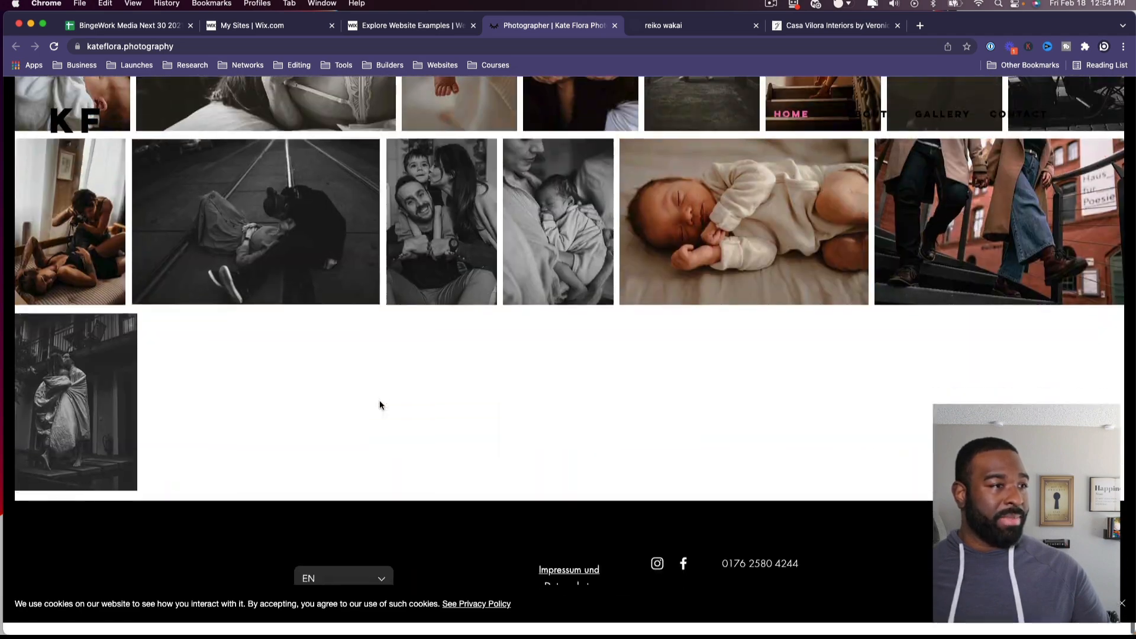
key(super+w)
scroll(382, 406, down, 5)
scroll(381, 405, down, 5)
scroll(378, 401, up, 10)
key(super+w)
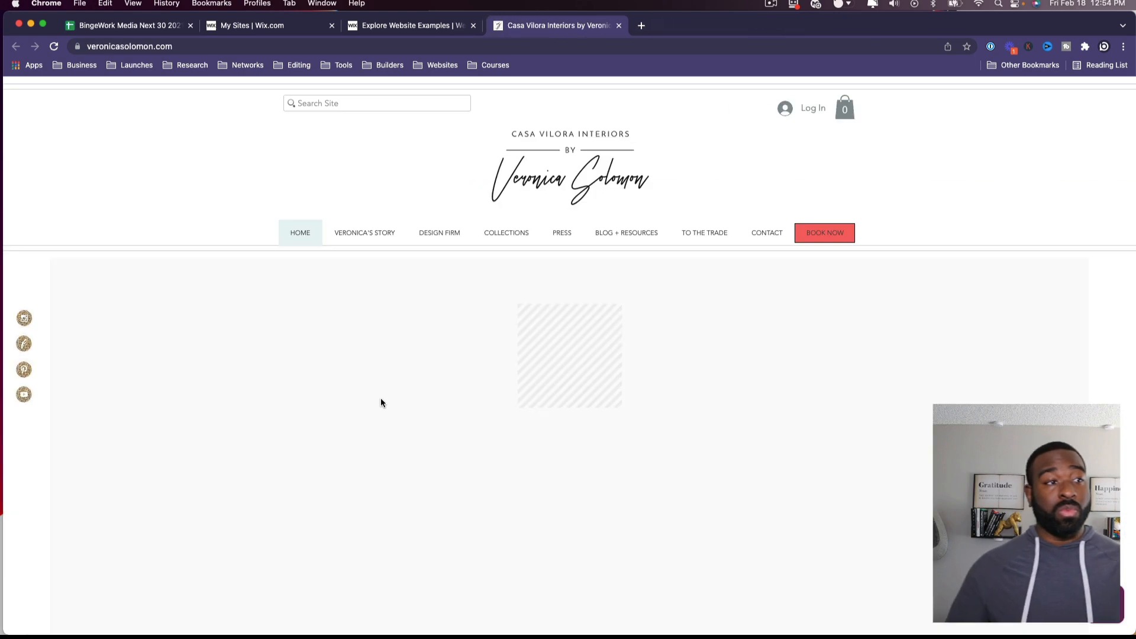
key(super+w)
mouse_move(487, 296)
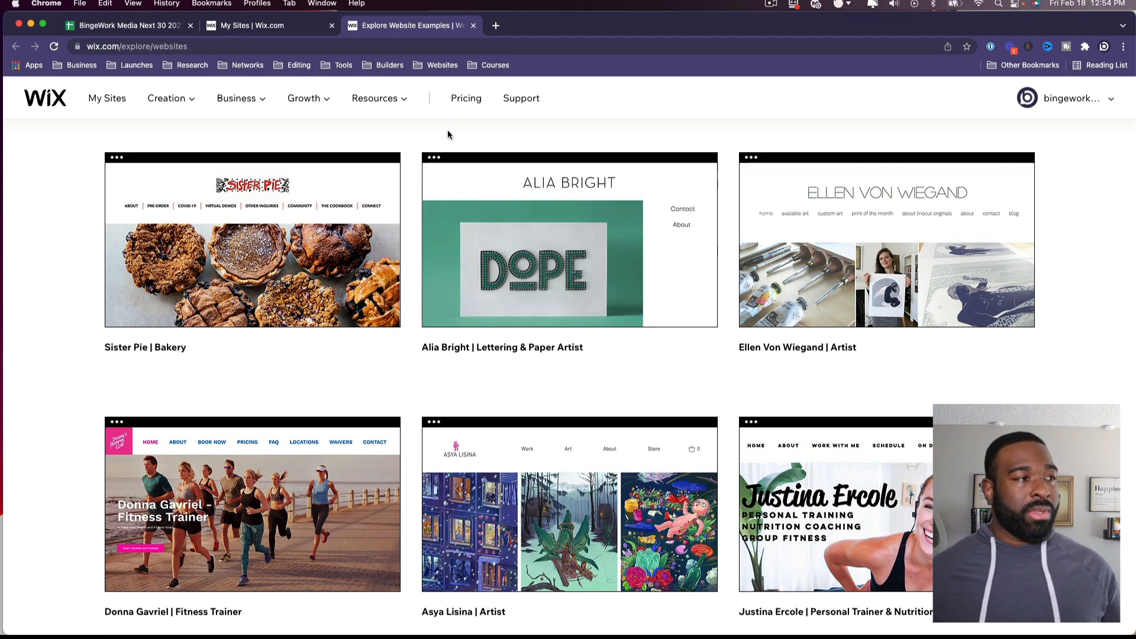
scroll(520, 221, up, 15)
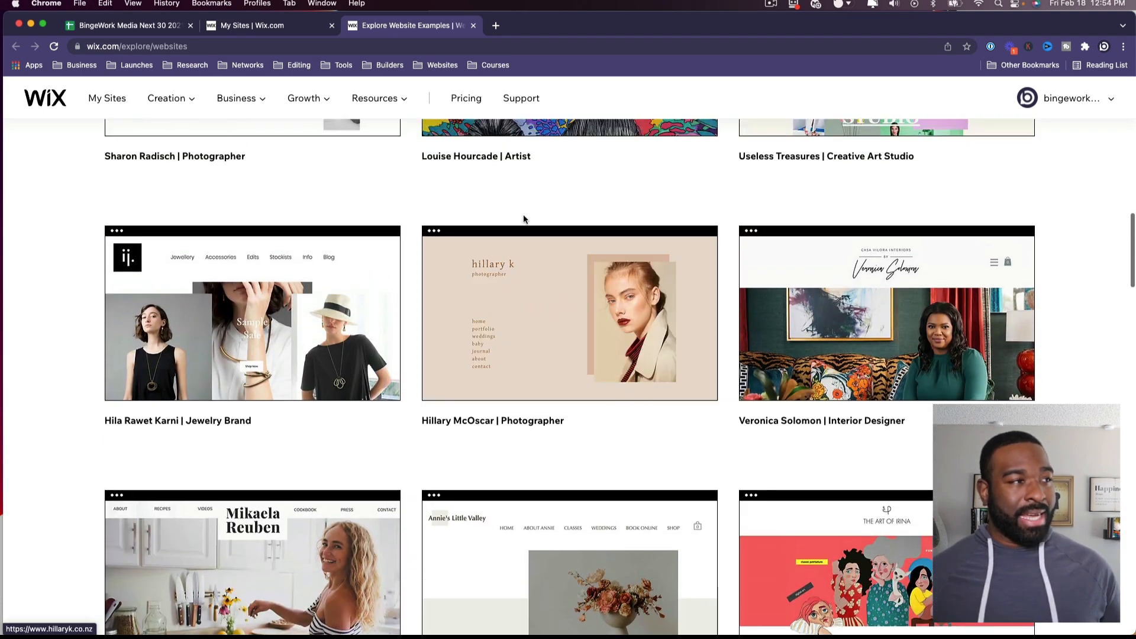
key(super+w)
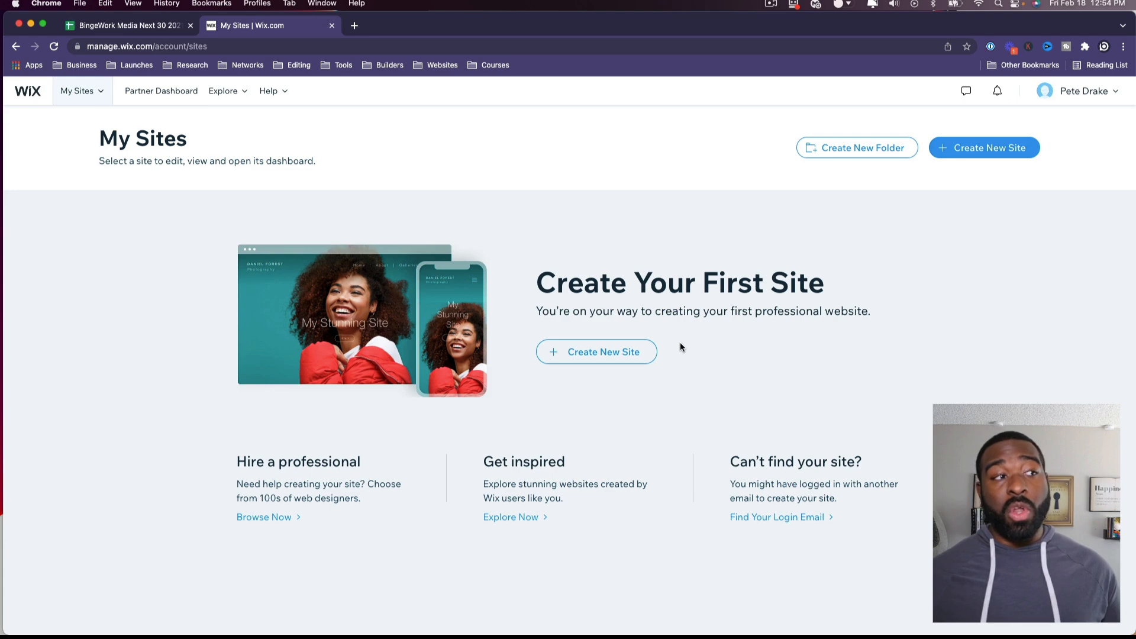
Step: Create a new site with Consultant as the website type and continue to features
click(616, 355)
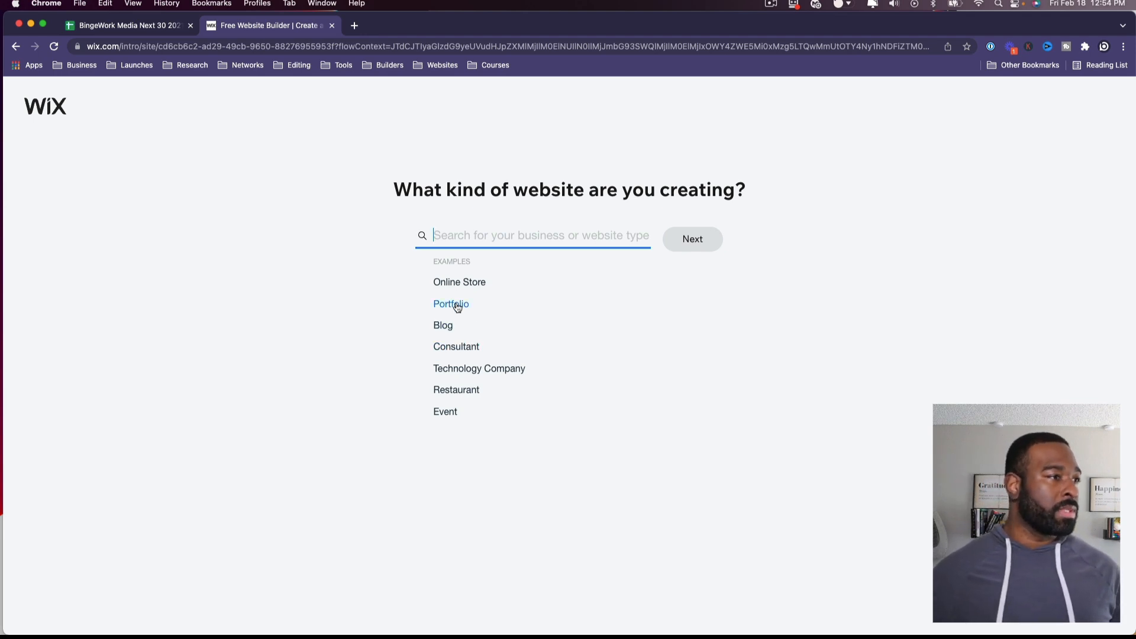
click(456, 349)
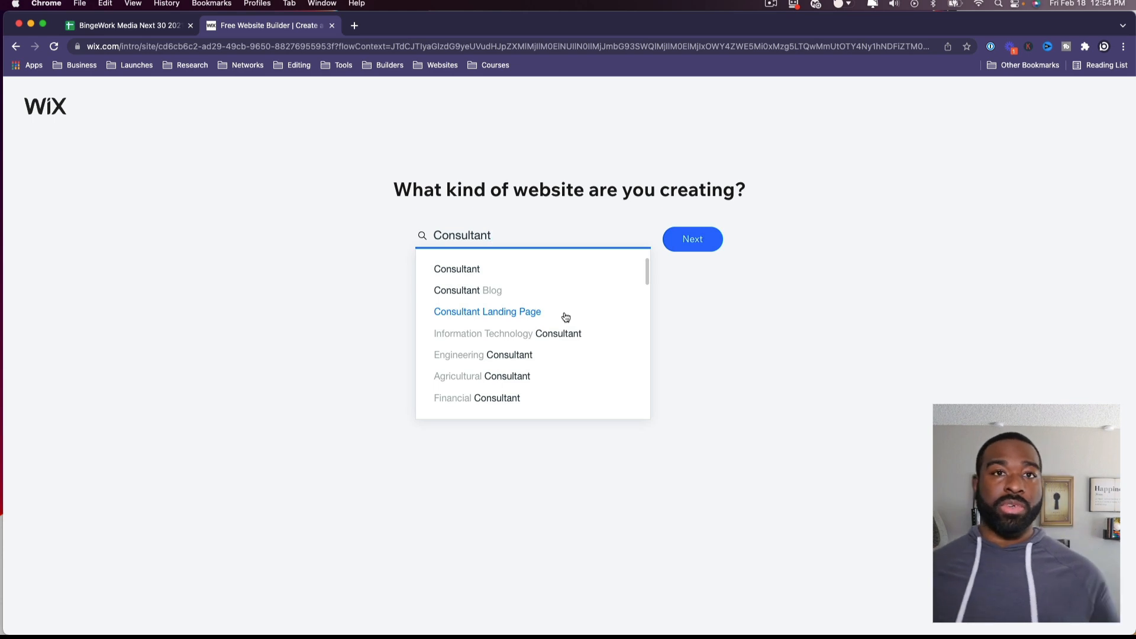
click(690, 239)
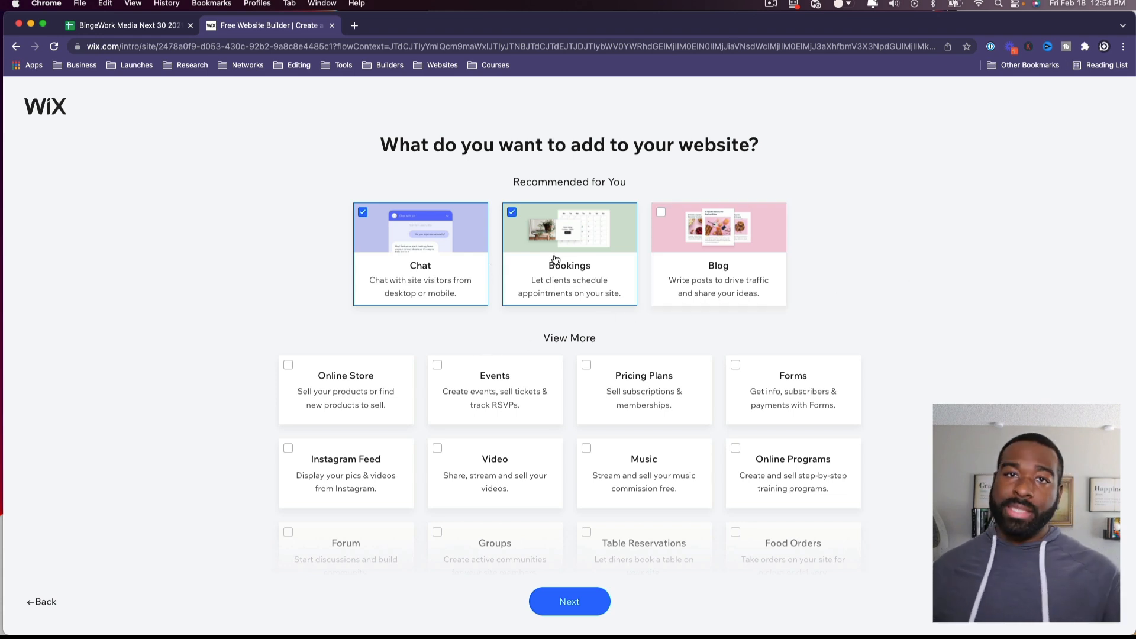
Step: Select Pricing Plans, Forms, Instagram Feed, Video and Online Programs as site features and continue
scroll(555, 263, down, 1)
scroll(555, 262, down, 3)
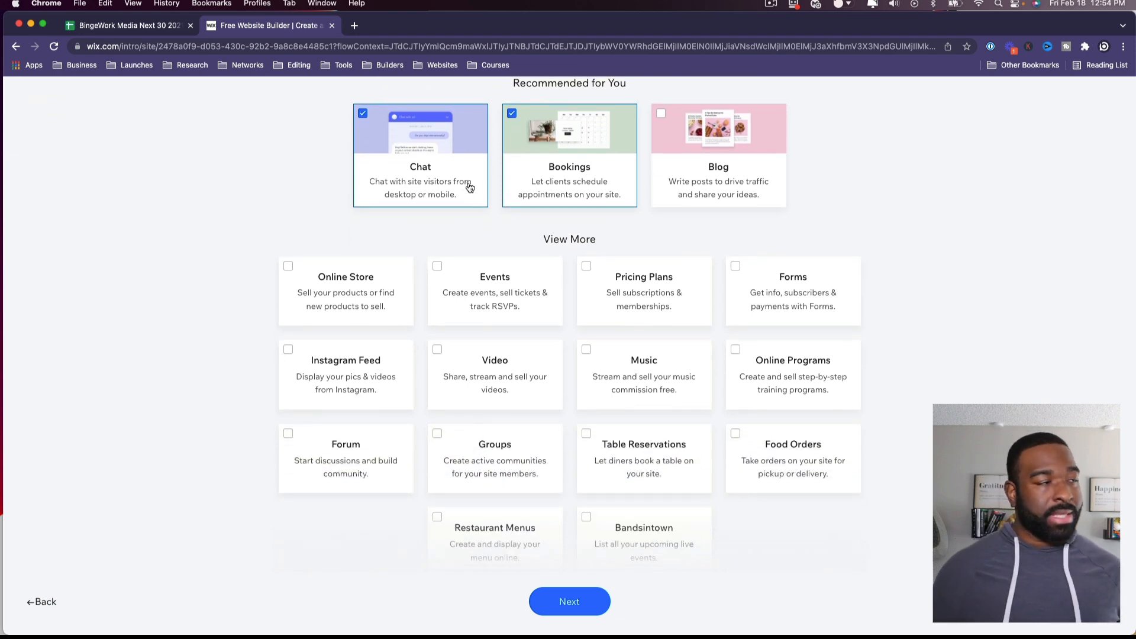
scroll(349, 305, down, 1)
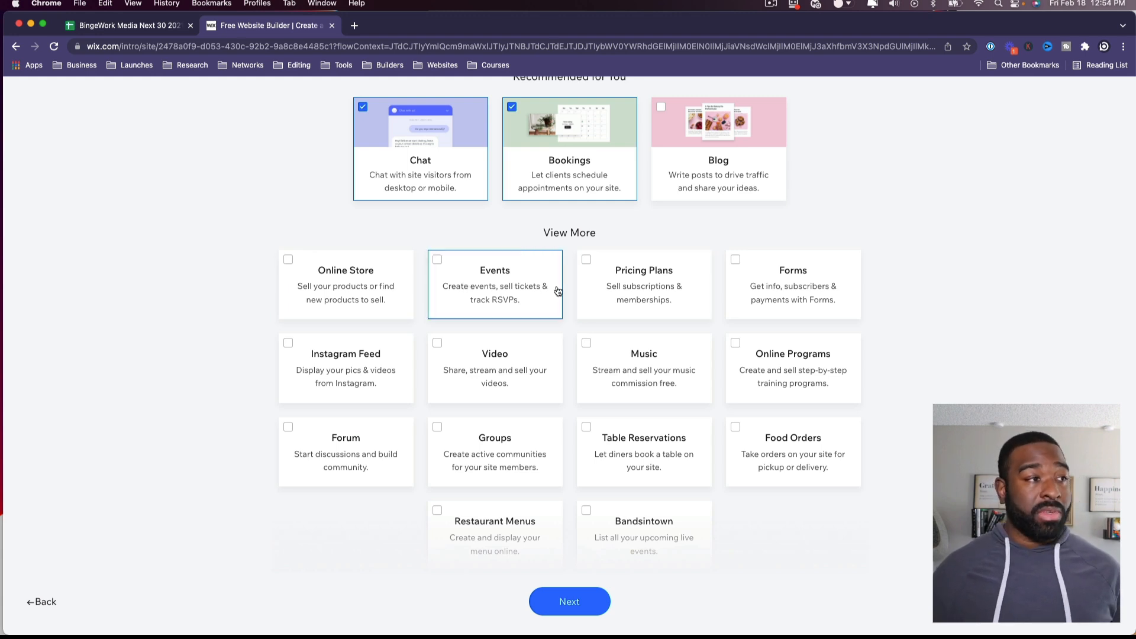
click(692, 312)
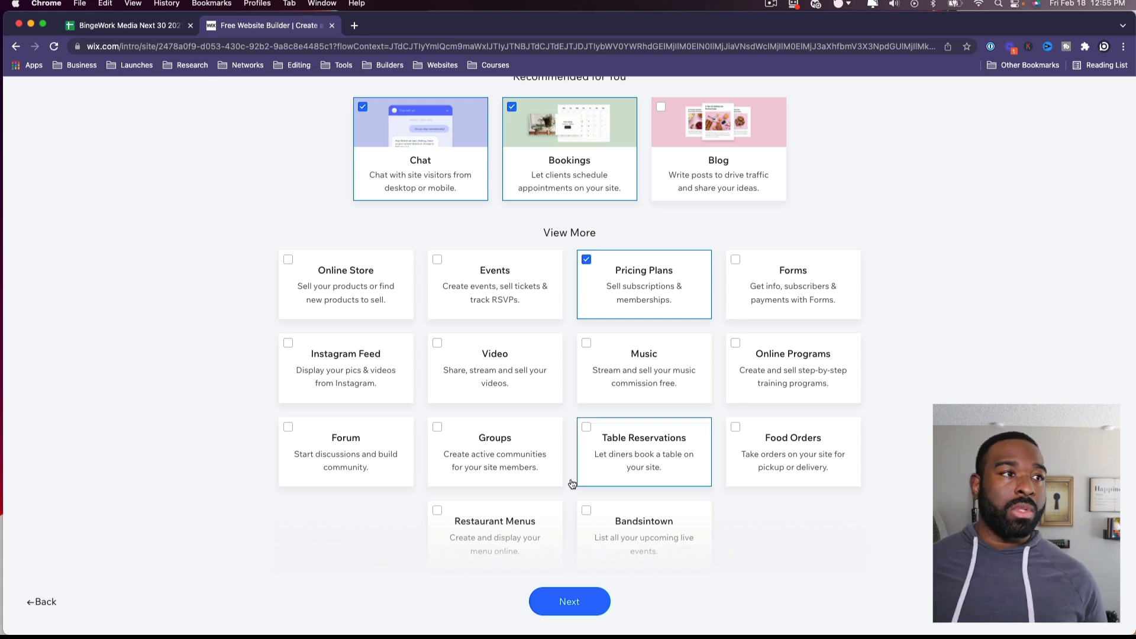
click(780, 283)
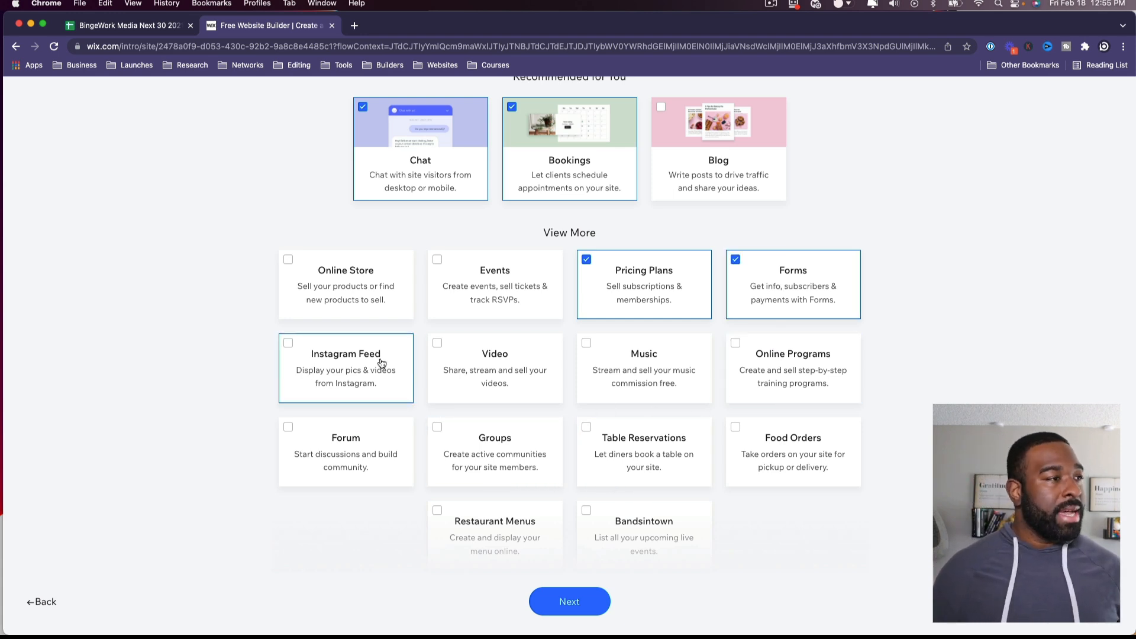
click(341, 362)
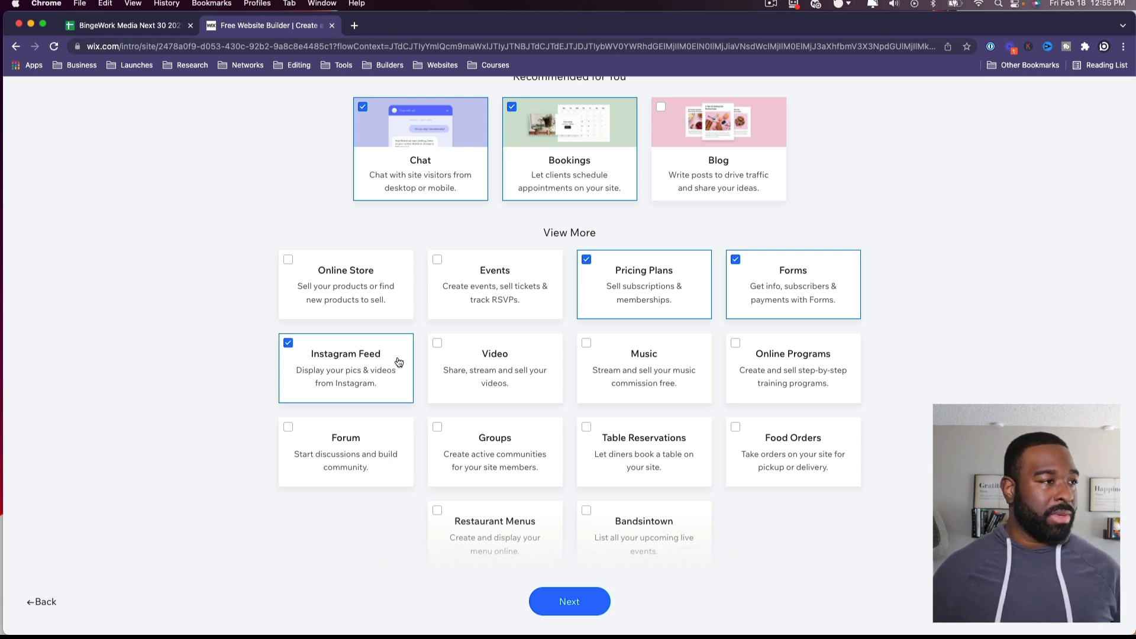
click(513, 363)
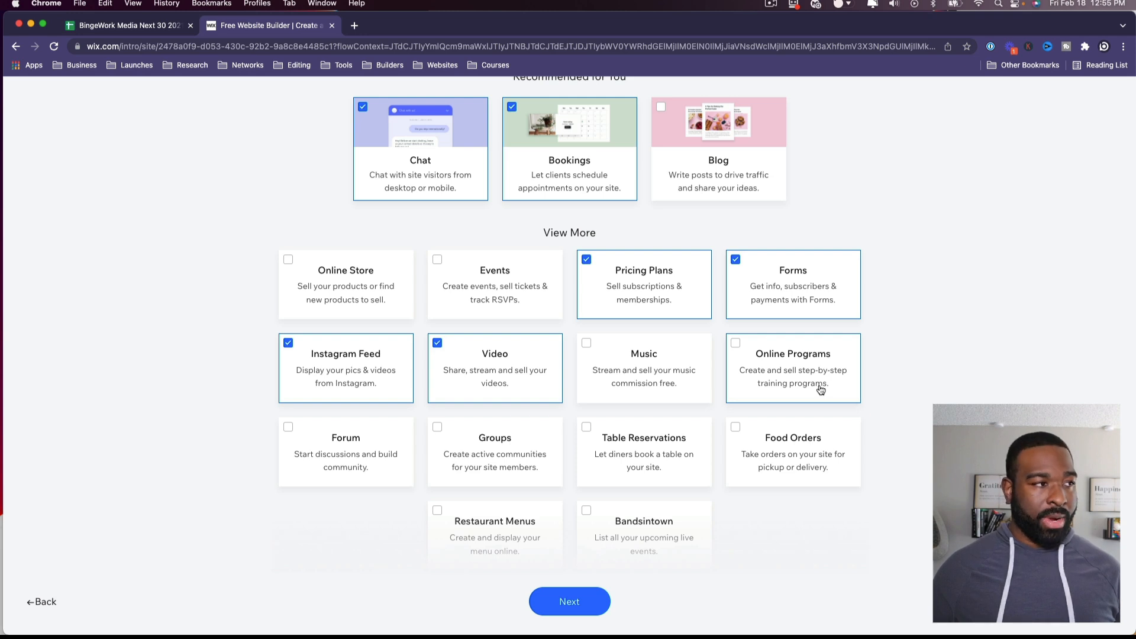
scroll(821, 389, down, 1)
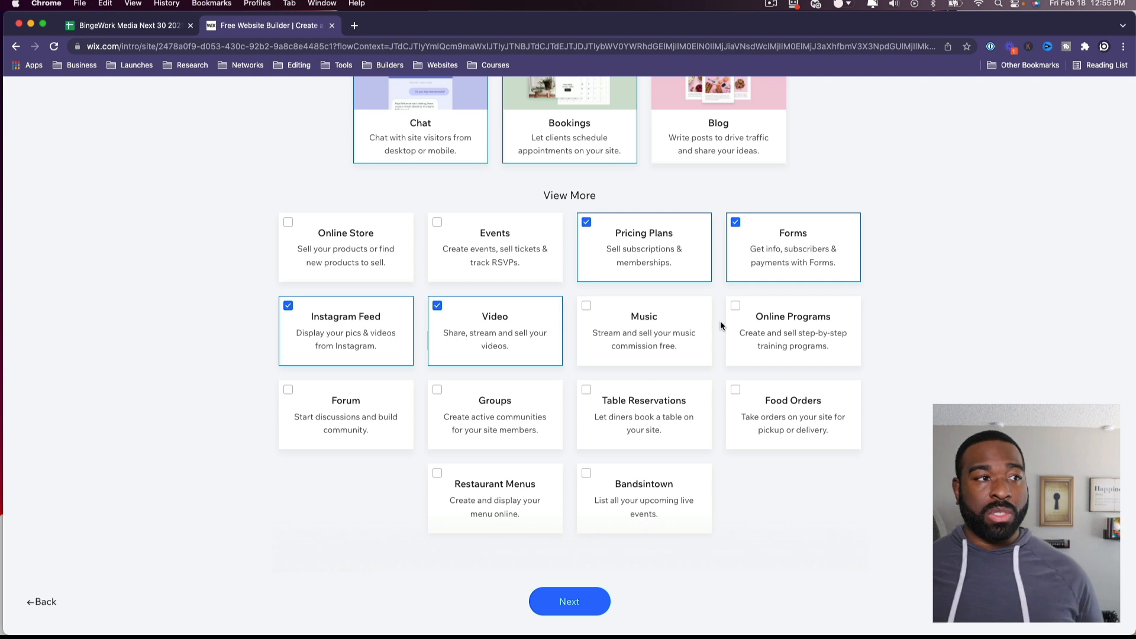
click(752, 323)
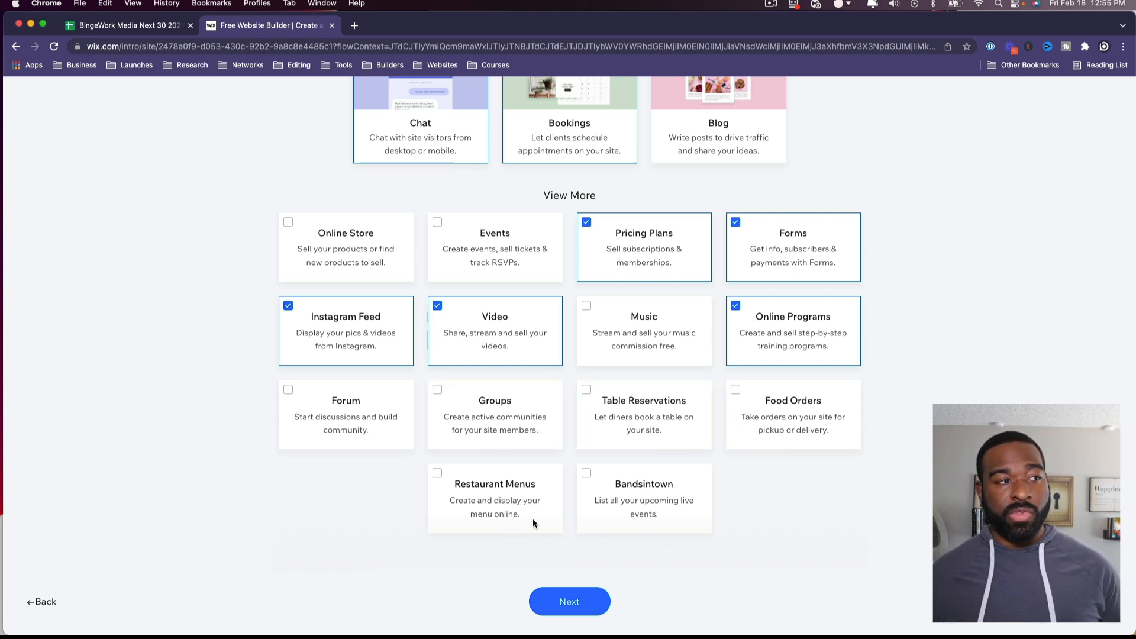
click(572, 605)
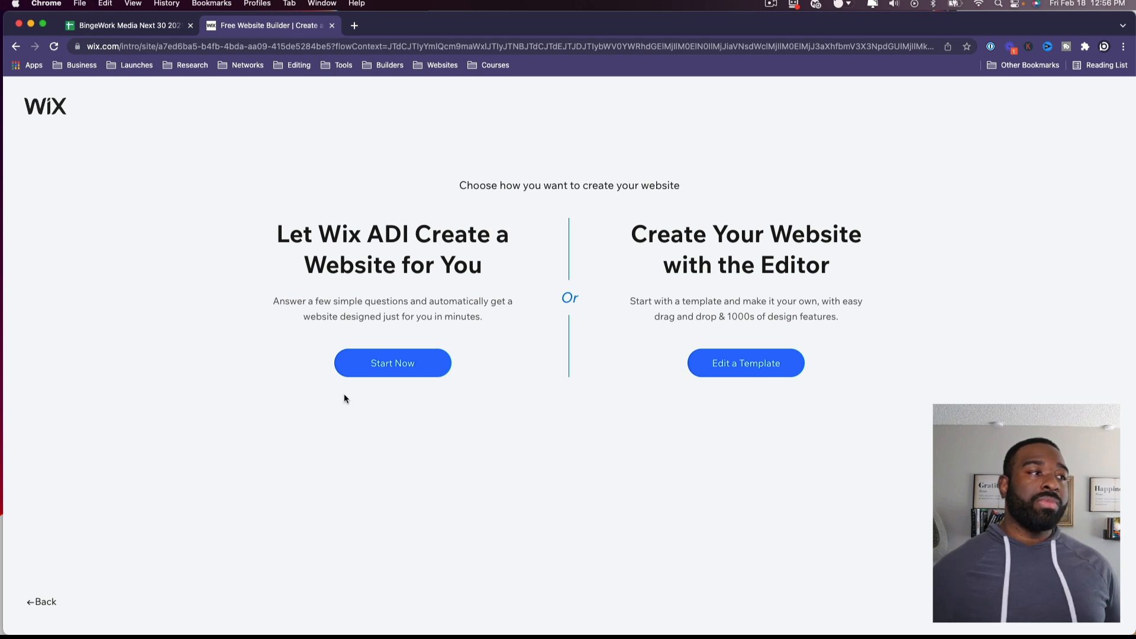
Step: Choose Start Now under 'Let Wix ADI Create a Website for You'
click(384, 368)
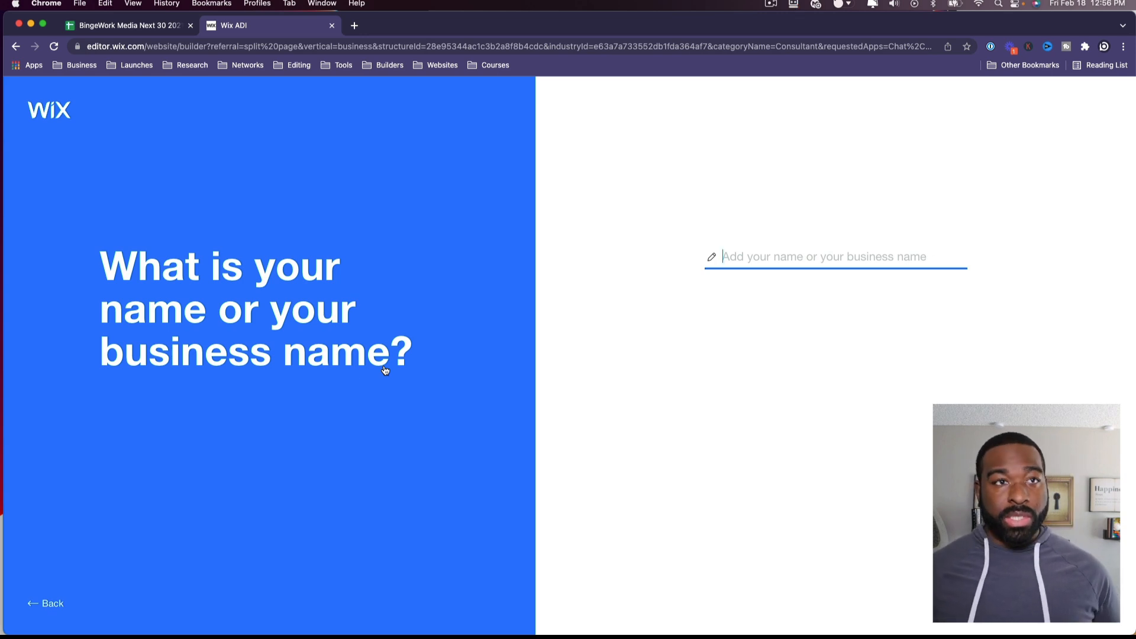
Step: Enter 'Bingework Media' as the business name
text(Binge)
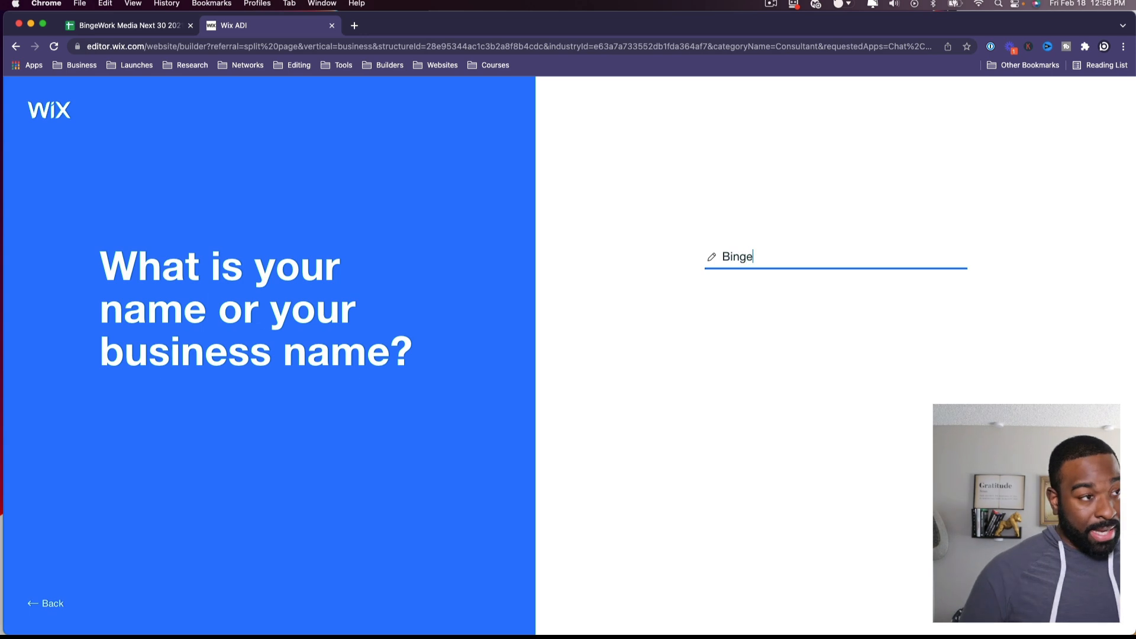
text(work media)
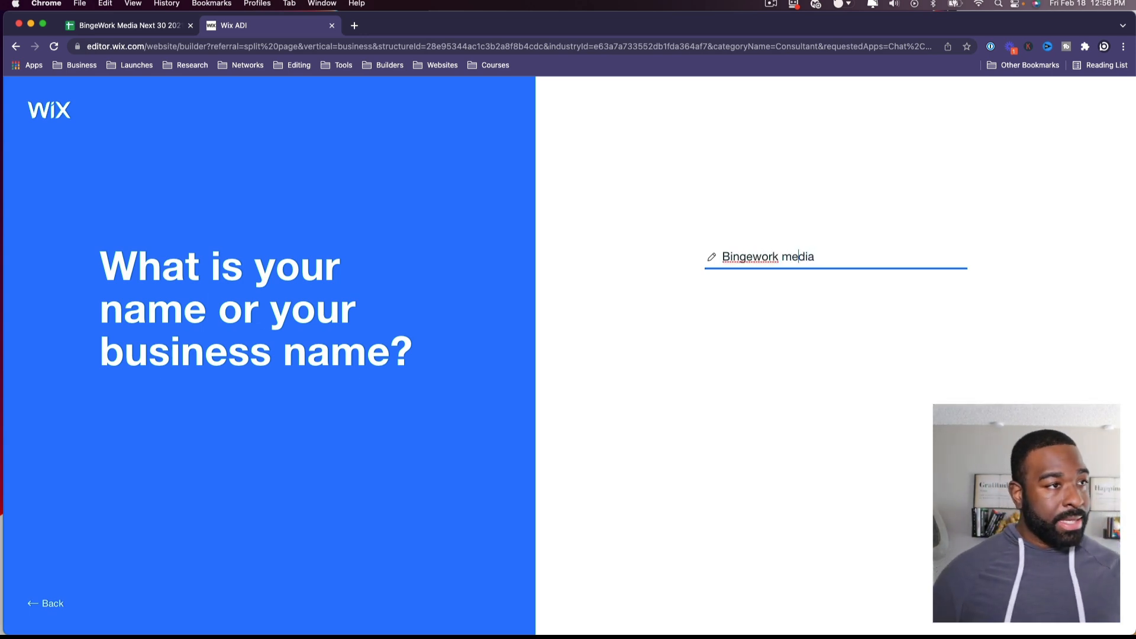
key(BackSpace)
text(M)
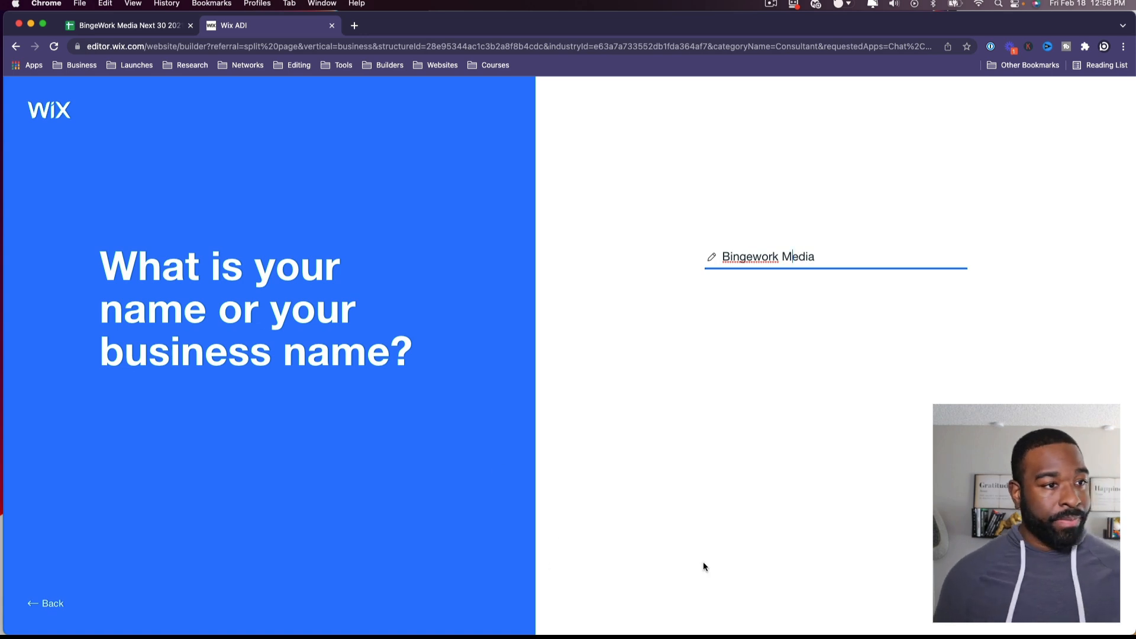
key(Return)
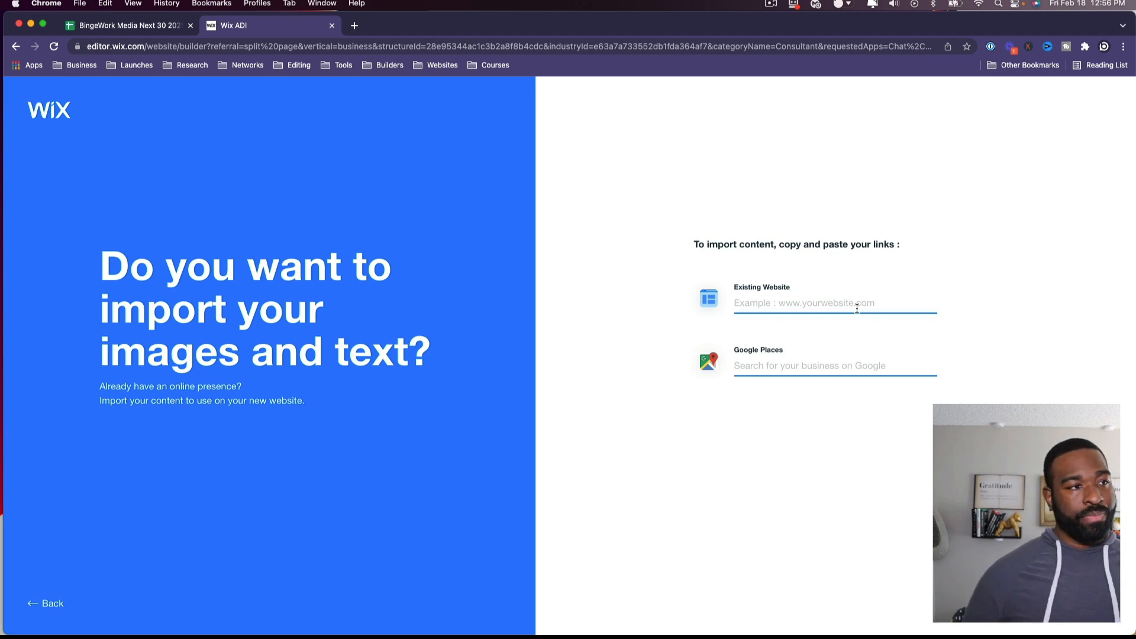
Step: Import content from bingeworkmedia.com with 'Review available images' enabled
text(bingew)
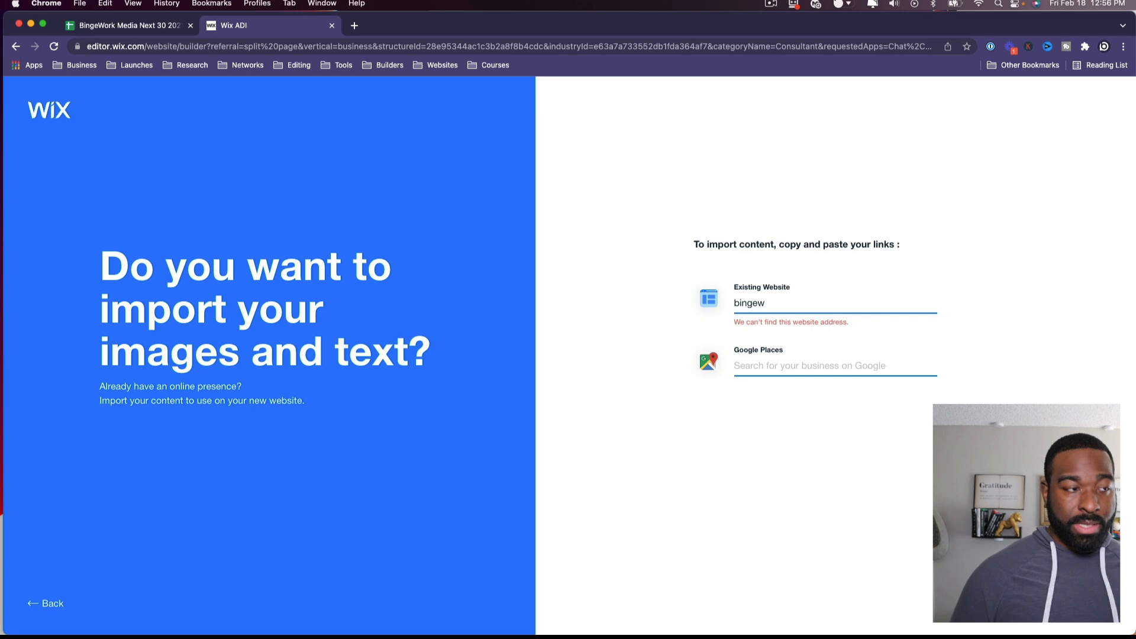
text(orkmedia.com)
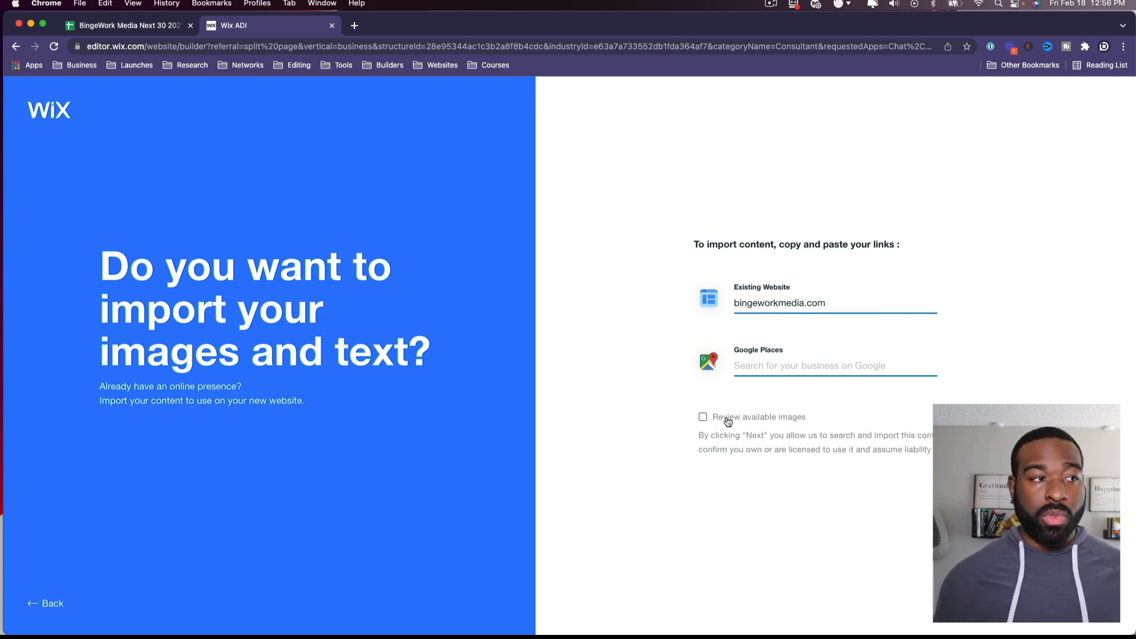
click(702, 417)
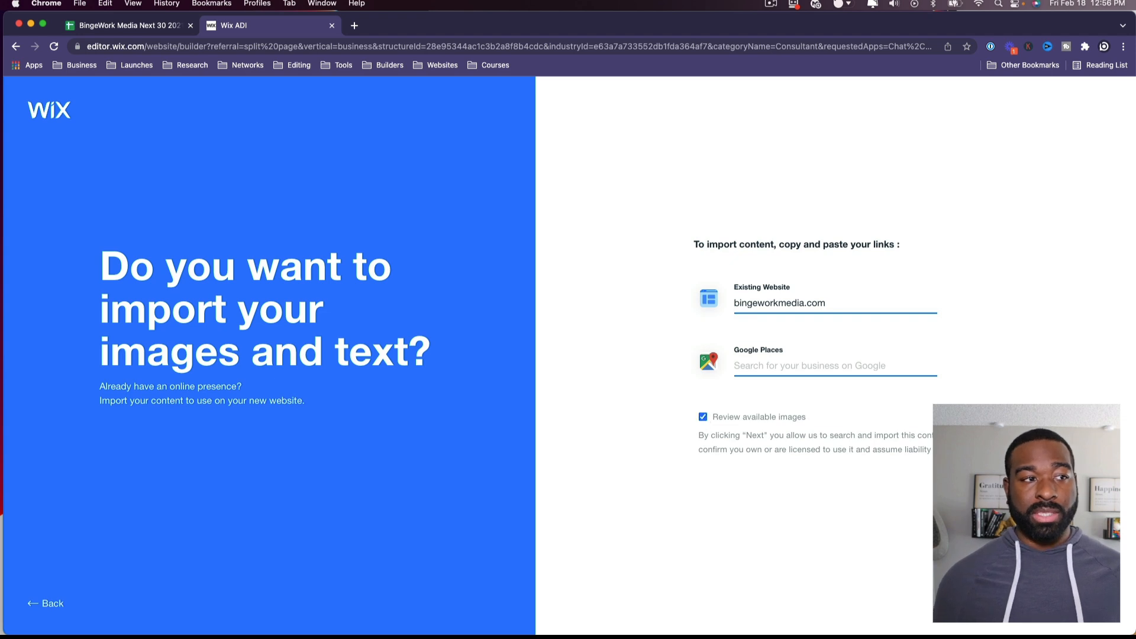
click(1078, 603)
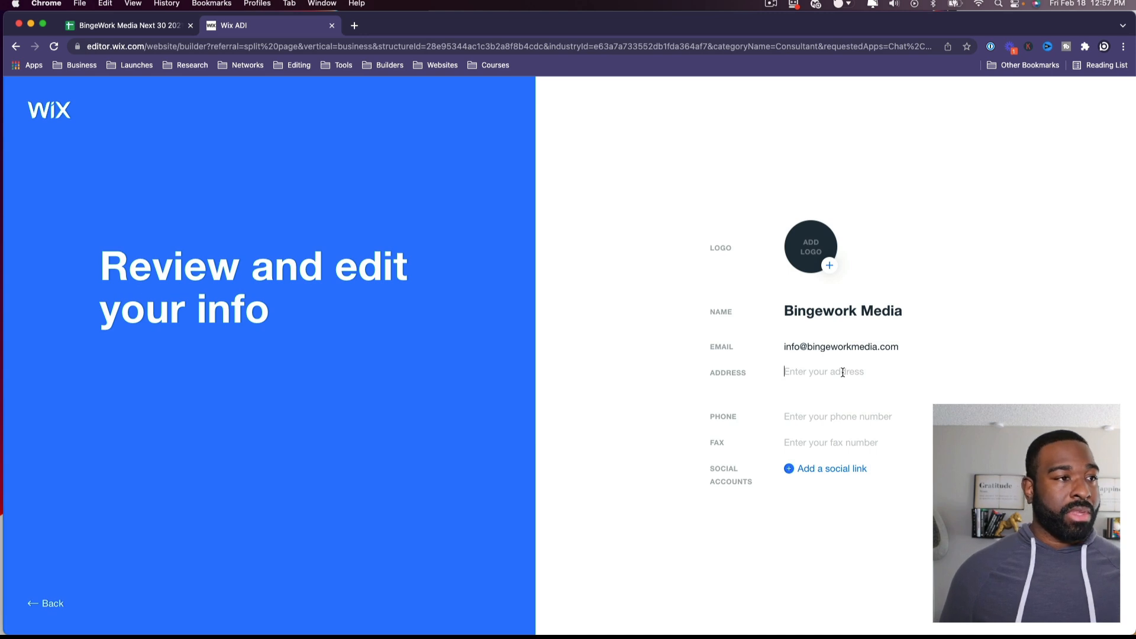
Step: Enter the business street address and paste in the business phone number
click(842, 372)
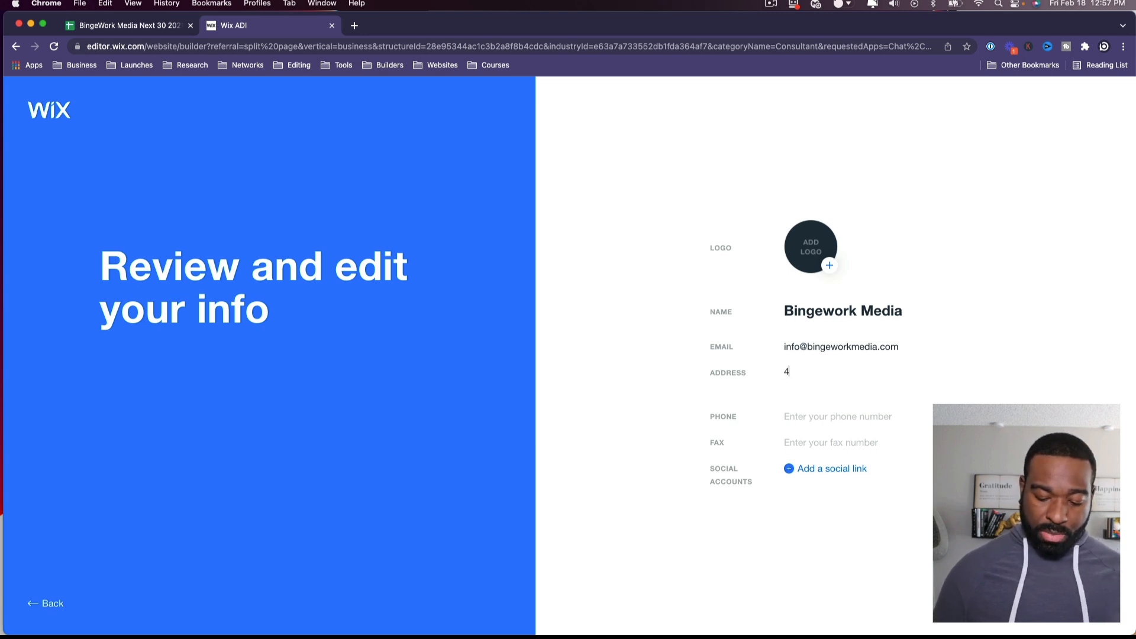
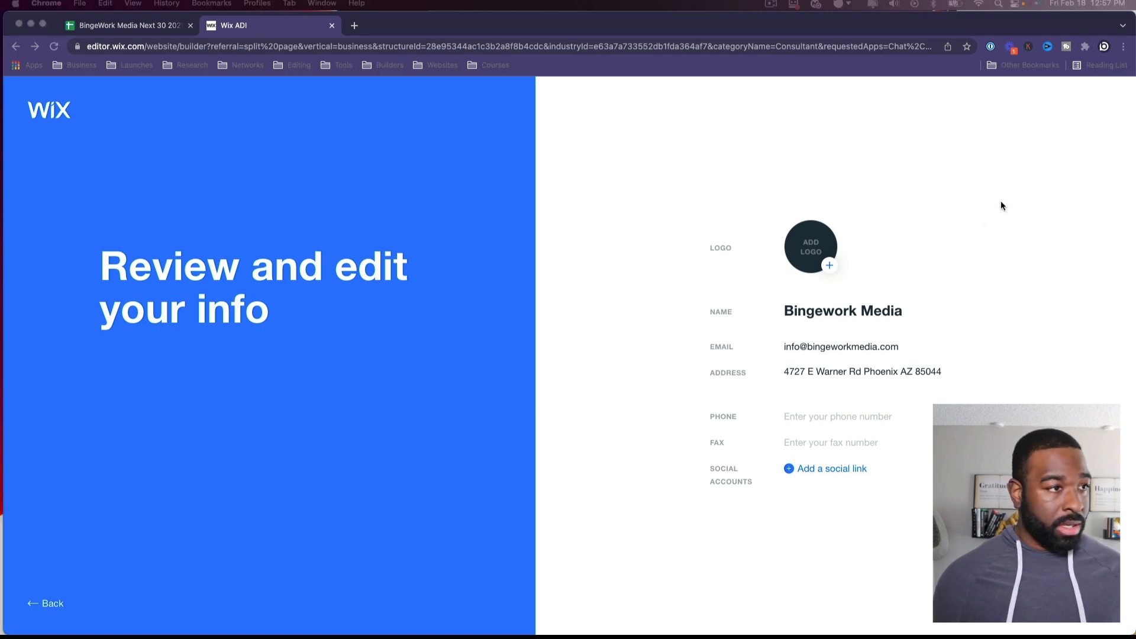
click(858, 415)
key(super+v)
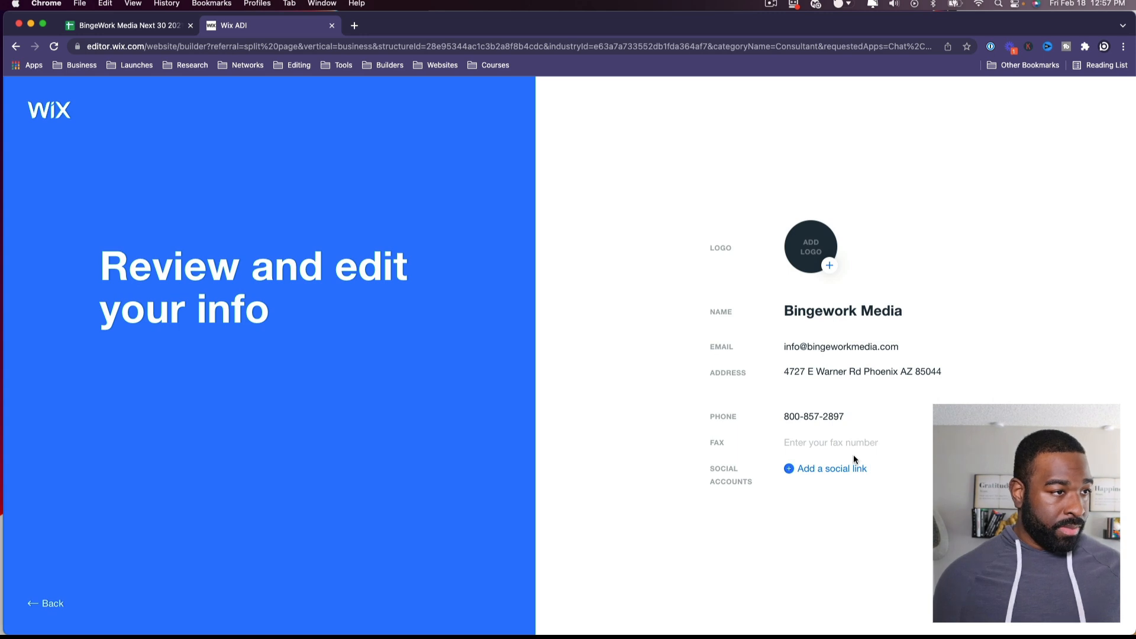
Step: Add three empty social link fields, removing one accidental extra along the way
click(788, 469)
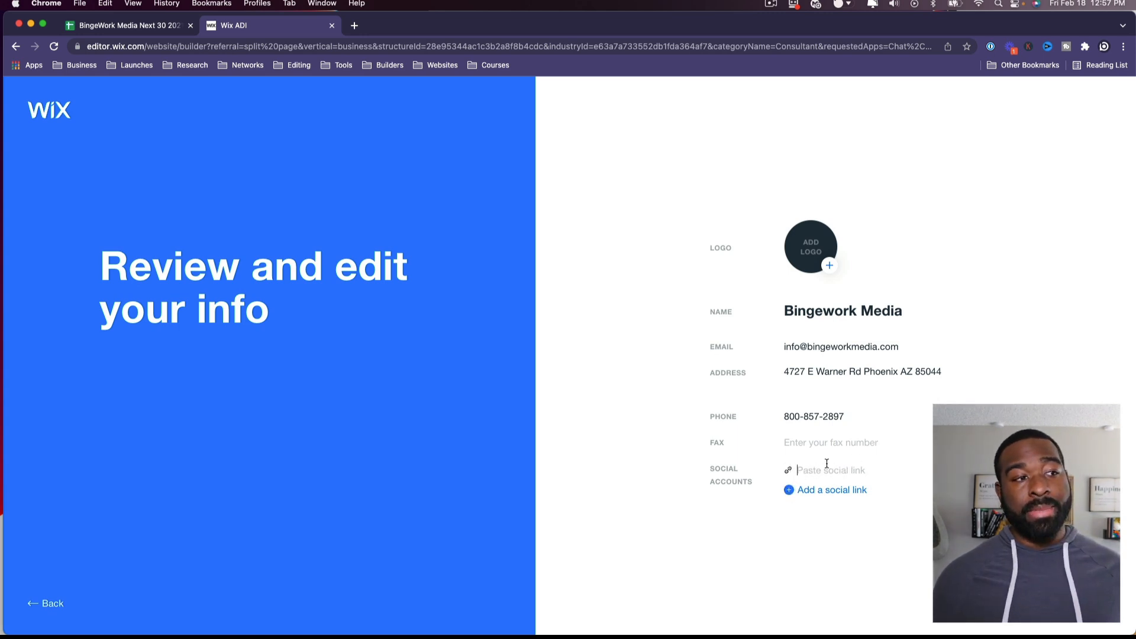
click(797, 489)
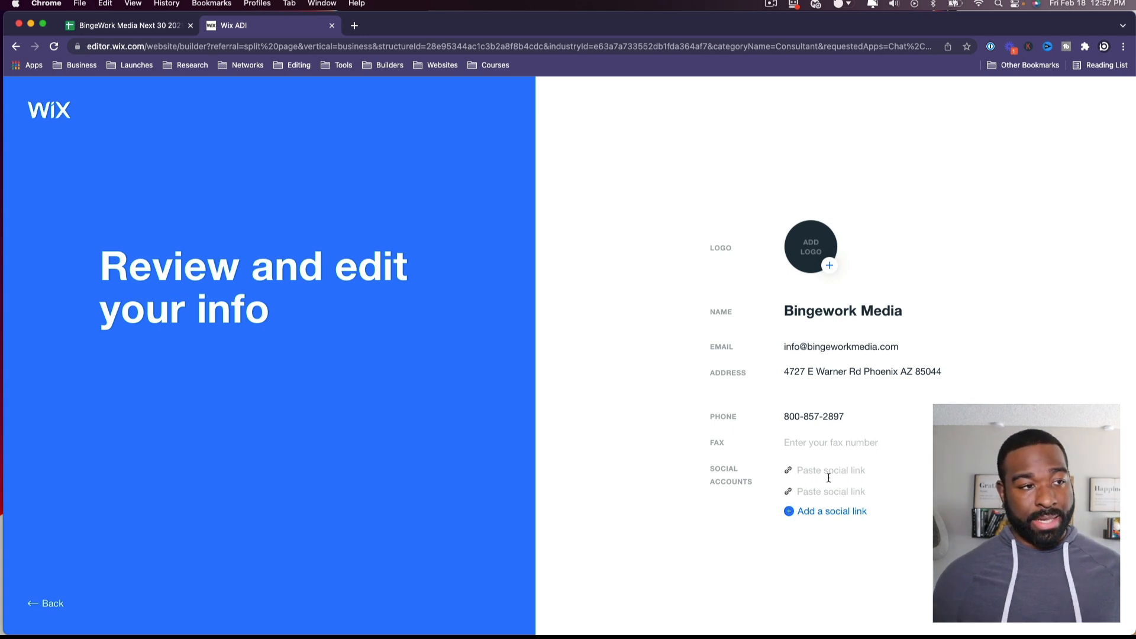
click(787, 471)
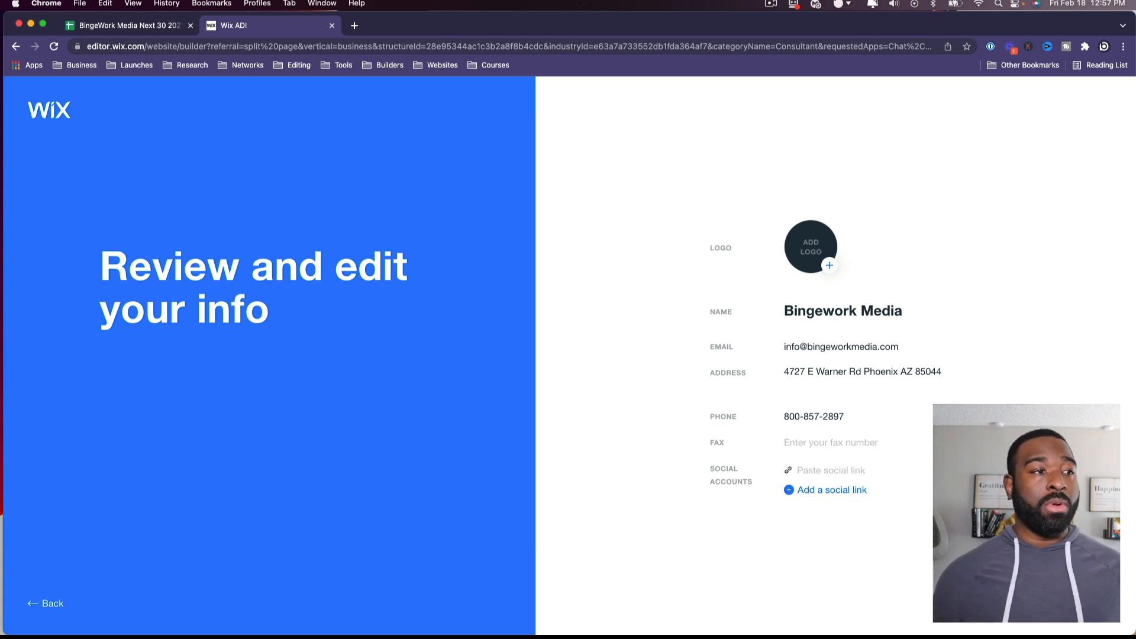
click(791, 490)
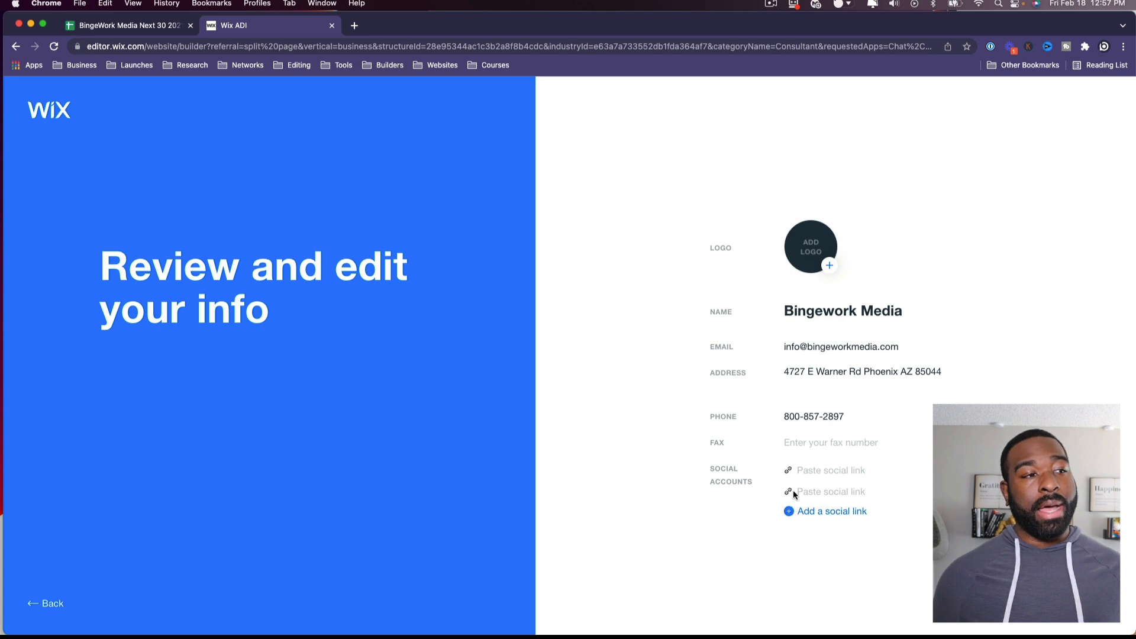
click(790, 513)
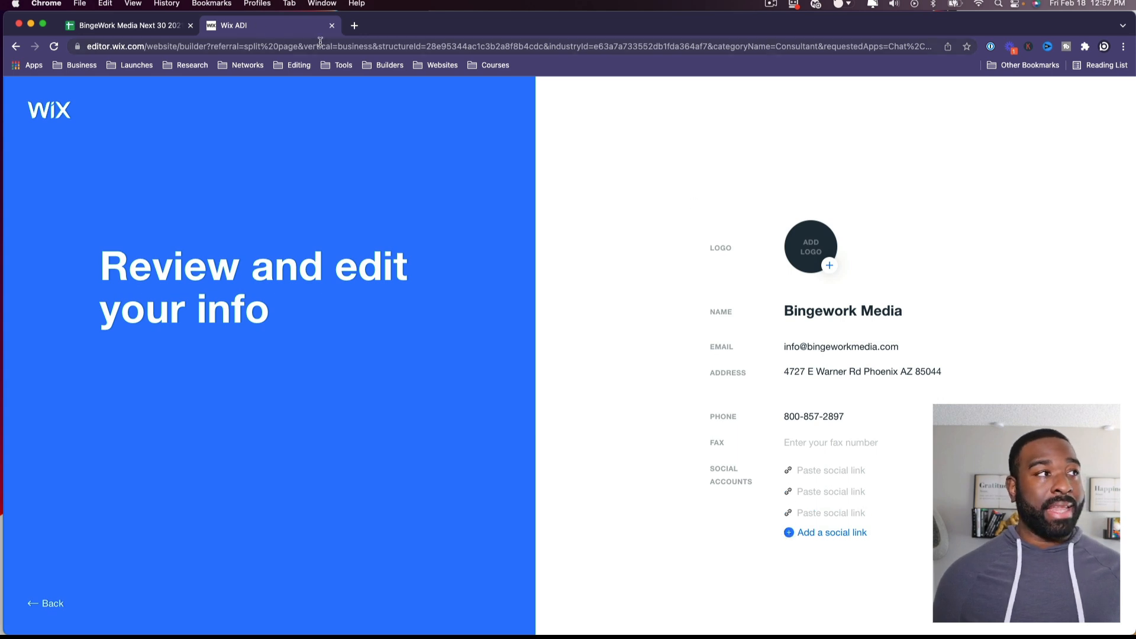
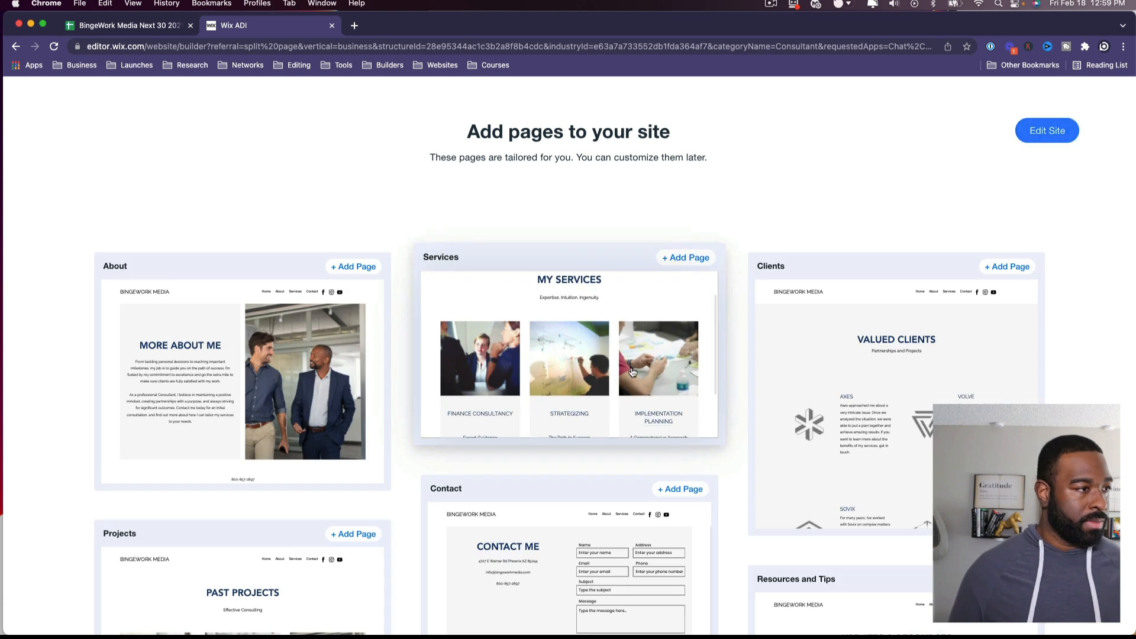
Step: Add the About, Services and Contact pages to the site
scroll(278, 210, down, 2)
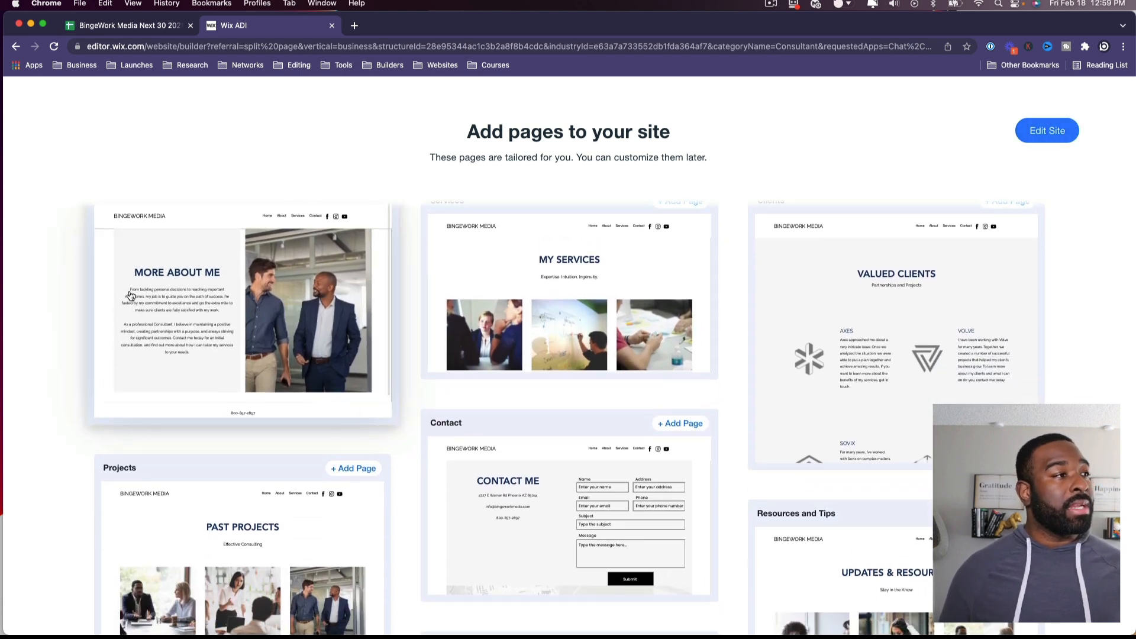
scroll(131, 294, up, 2)
click(370, 256)
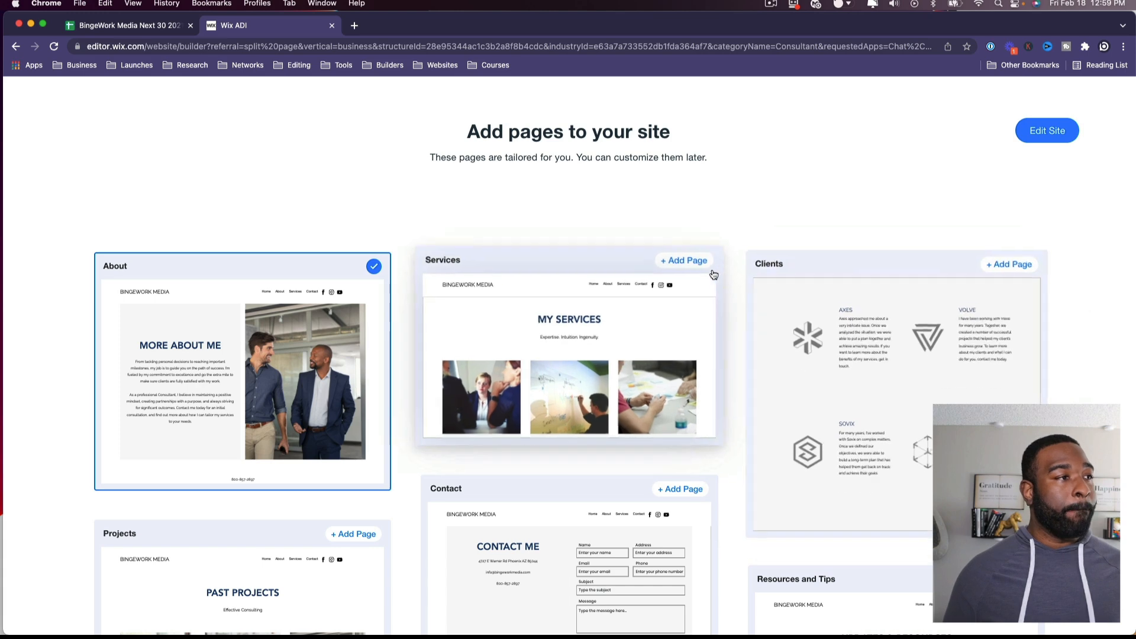
click(686, 266)
scroll(919, 224, down, 5)
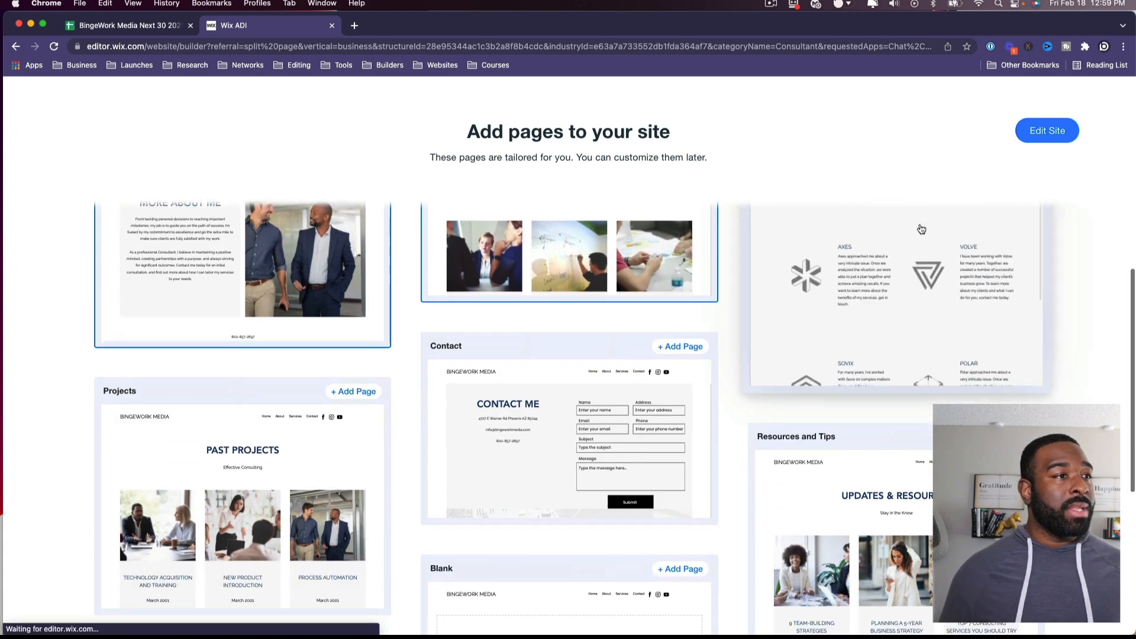
click(677, 333)
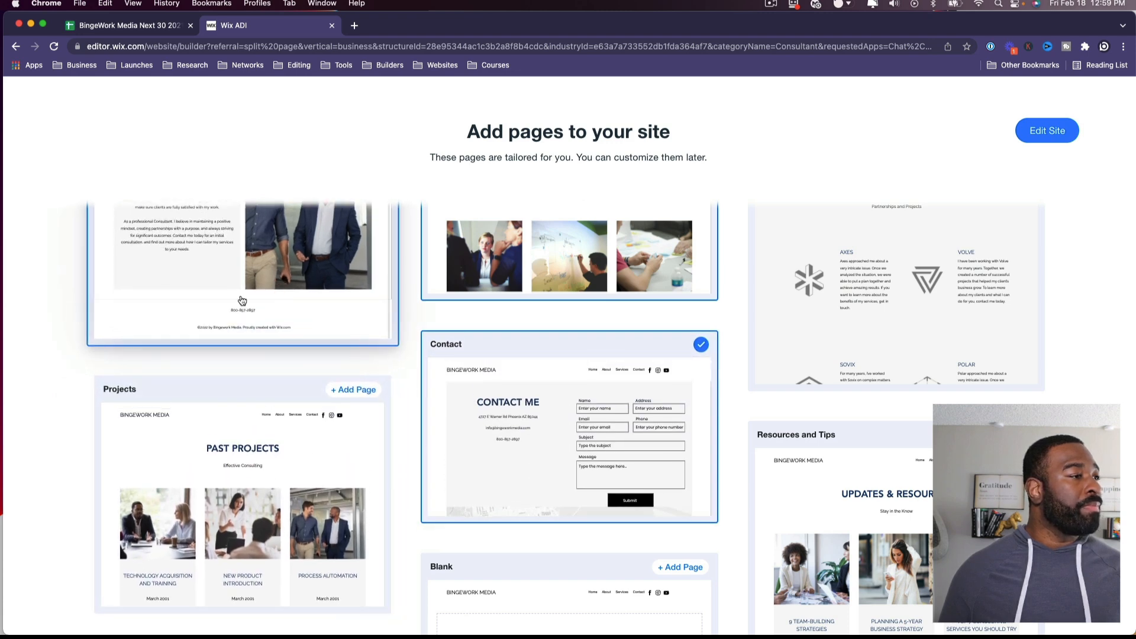
Step: Add the Projects page and build the site with the selected pages
scroll(39, 347, down, 4)
scroll(412, 381, down, 4)
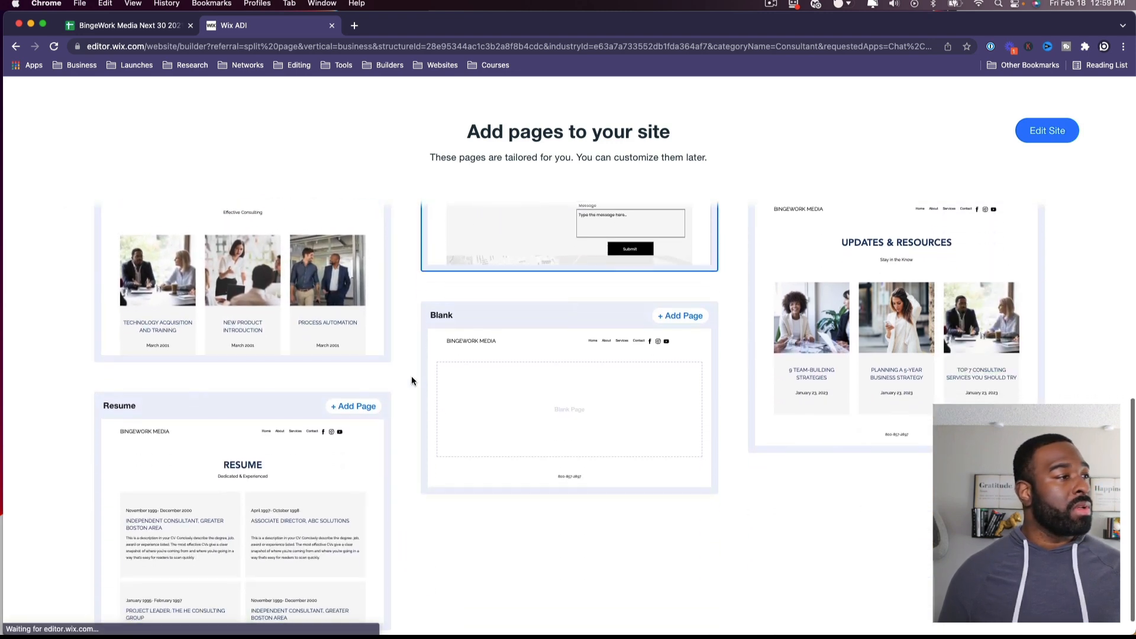
scroll(411, 375, up, 4)
click(372, 252)
scroll(420, 413, down, 5)
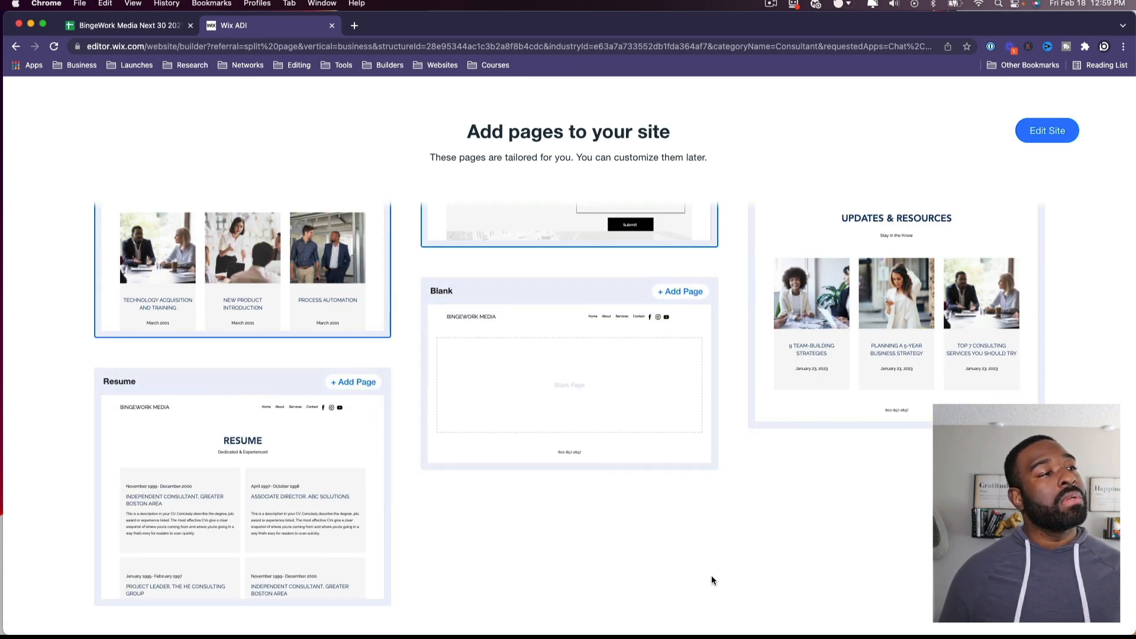
scroll(789, 525, up, 4)
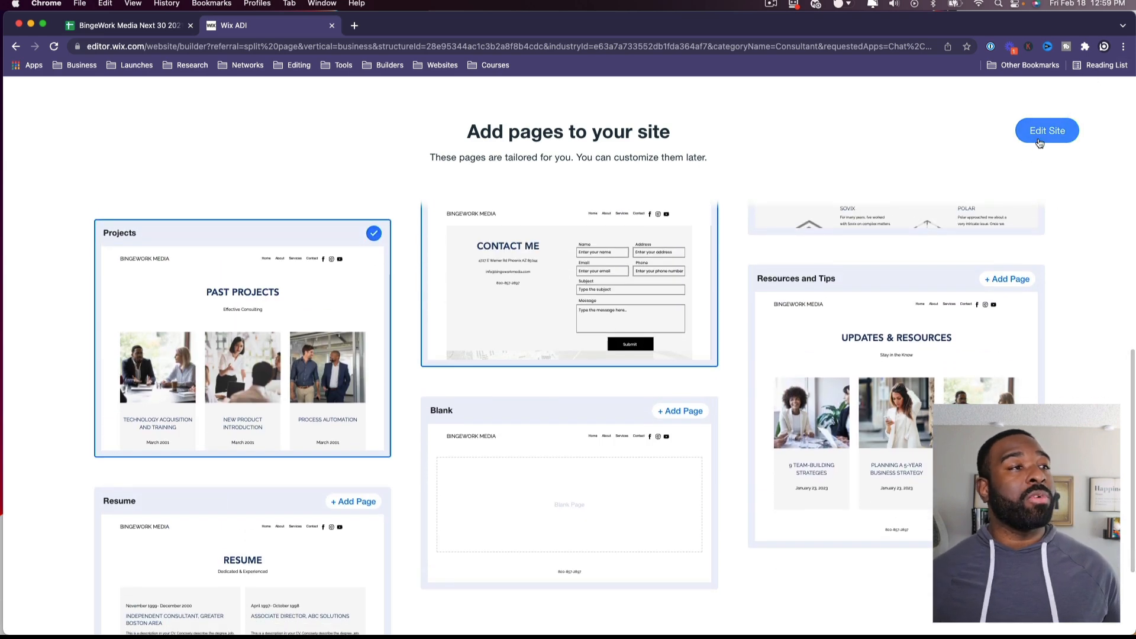
click(1039, 138)
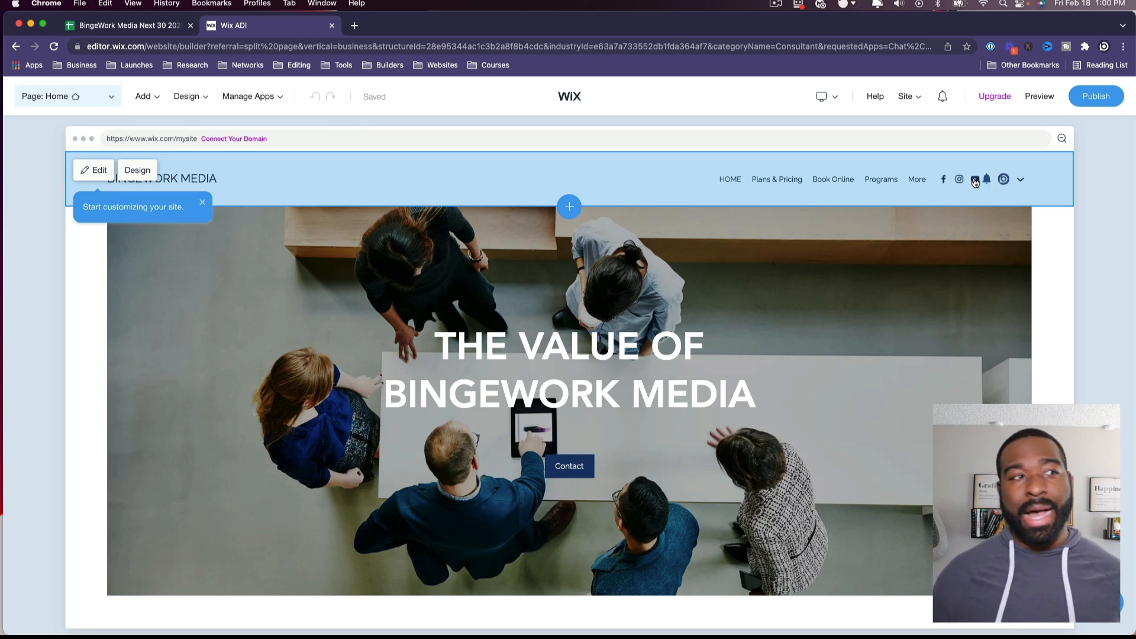
Step: Review the BingeWork Media home page's hero, About, services and testimonials sections
scroll(460, 281, down, 1)
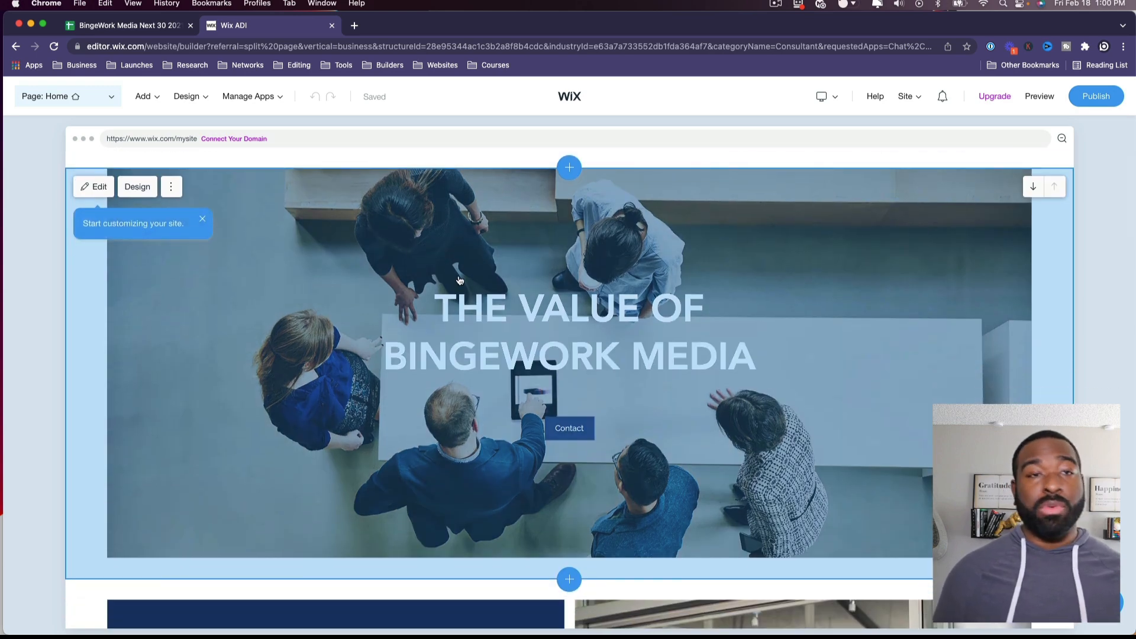
scroll(458, 284, down, 10)
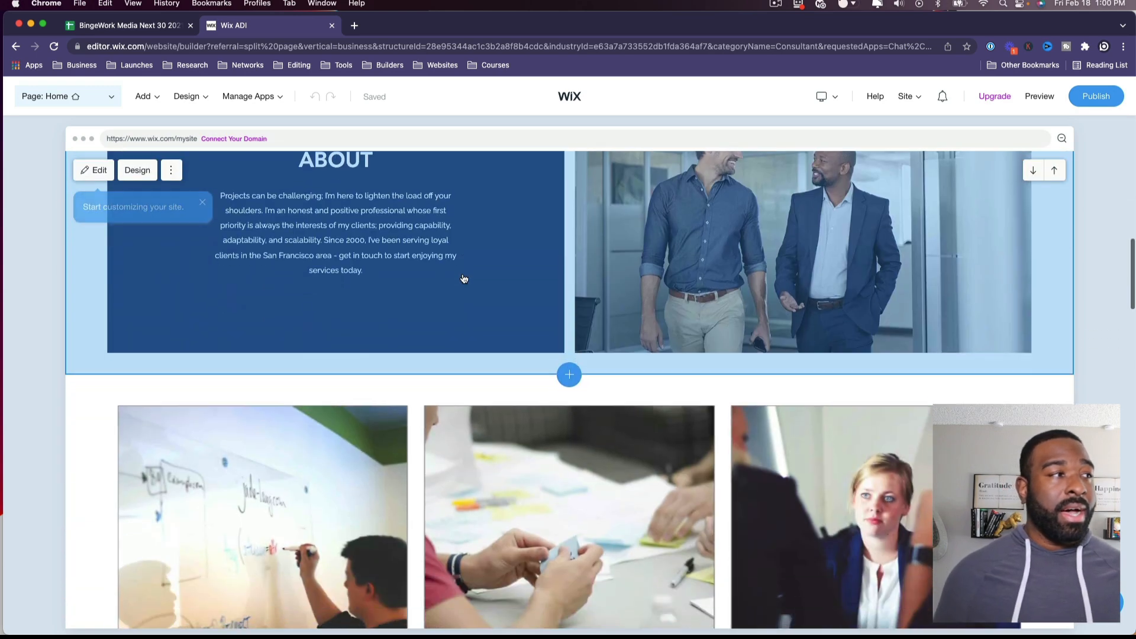
scroll(464, 278, down, 15)
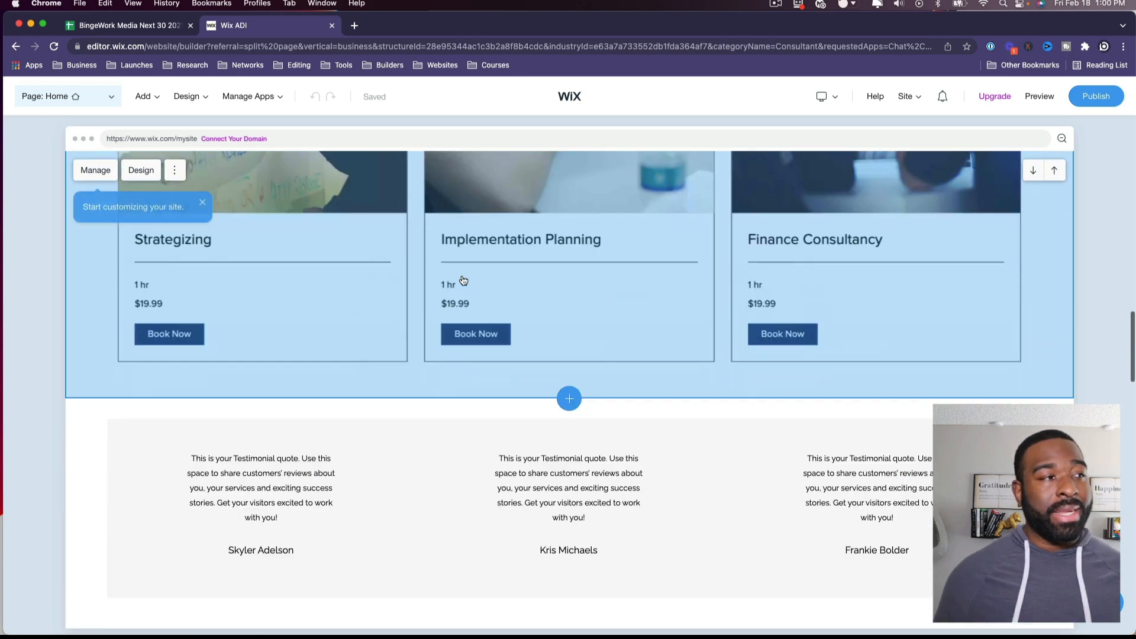
scroll(464, 280, down, 10)
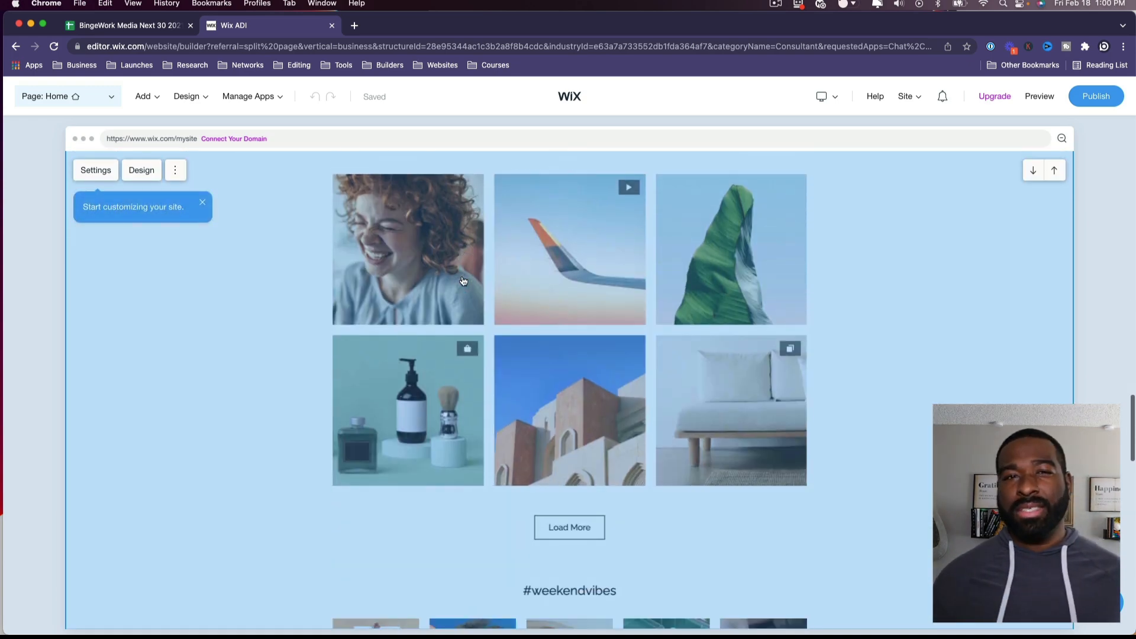
scroll(465, 275, down, 10)
scroll(467, 273, up, 20)
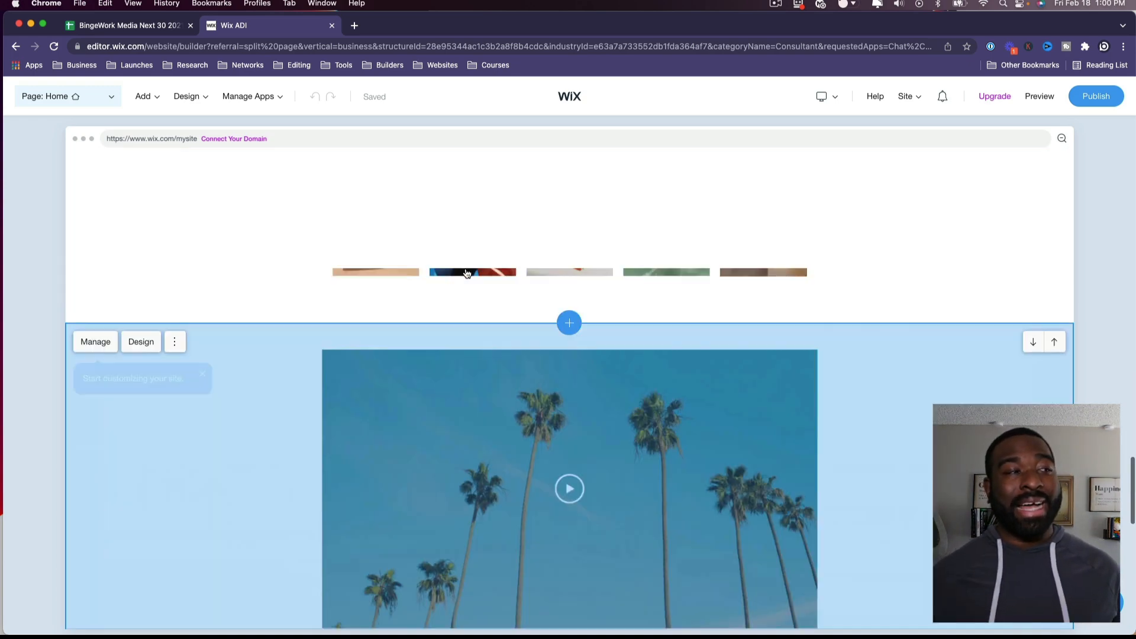
scroll(469, 272, up, 8)
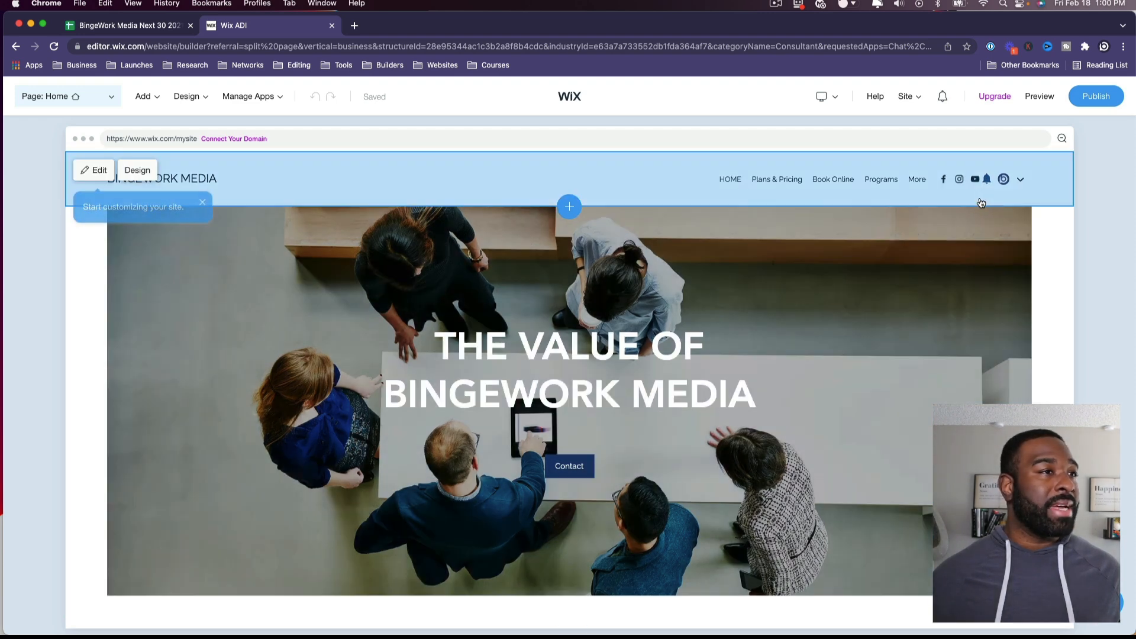
mouse_move(924, 91)
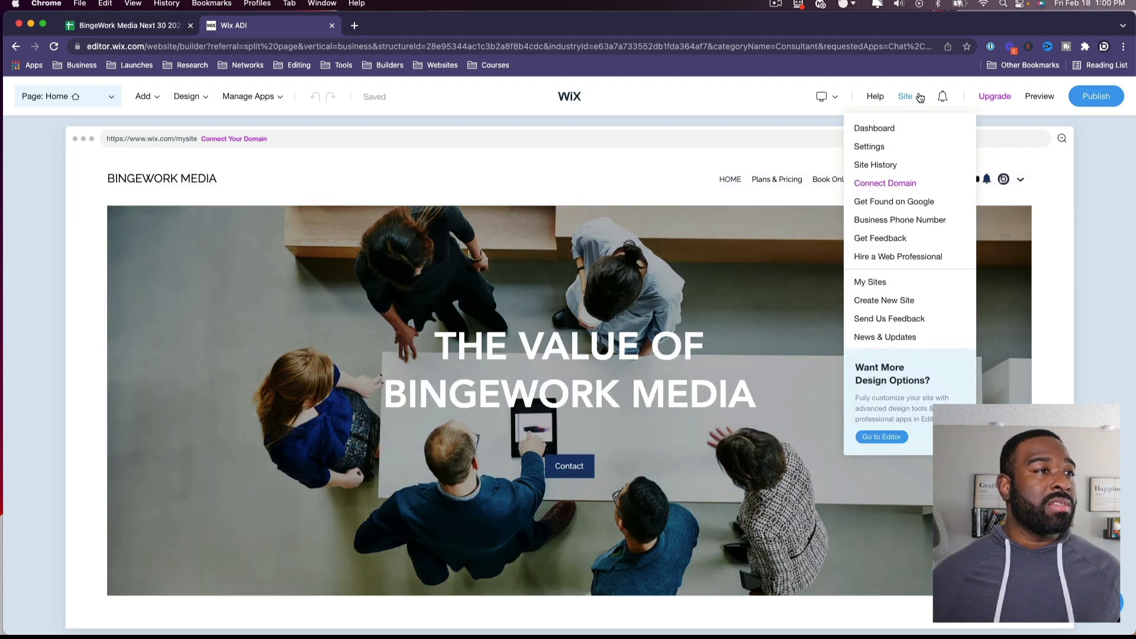
Step: Open Site Settings and go to Business Info, showing Bingework Media as a Consultant
click(863, 146)
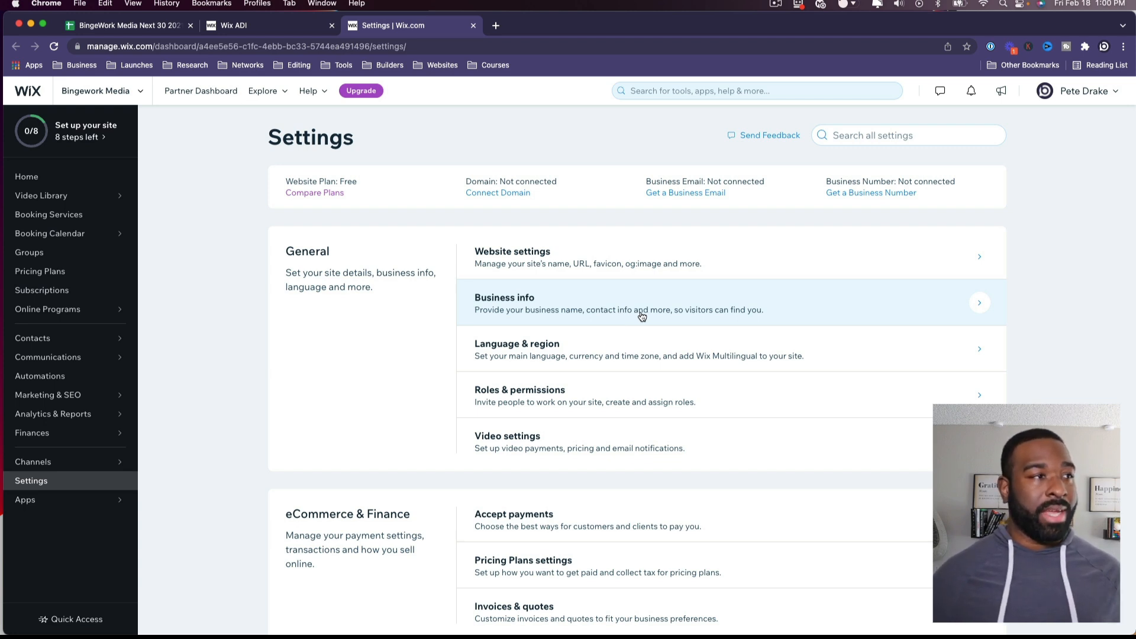
click(760, 305)
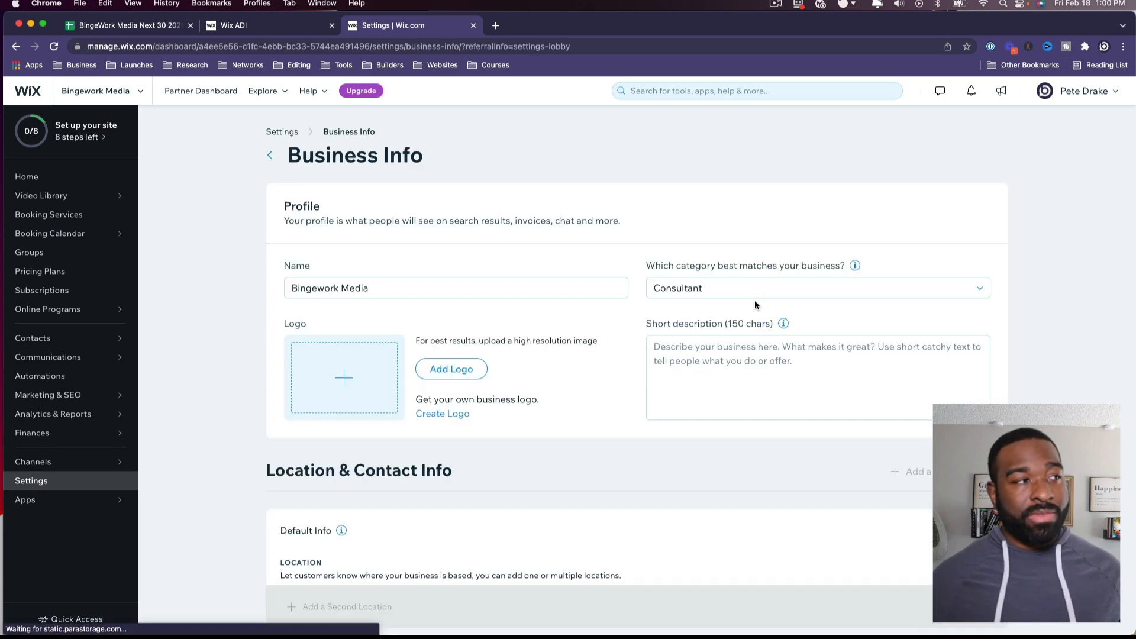
Step: Check the website settings for the site name and URL
click(268, 157)
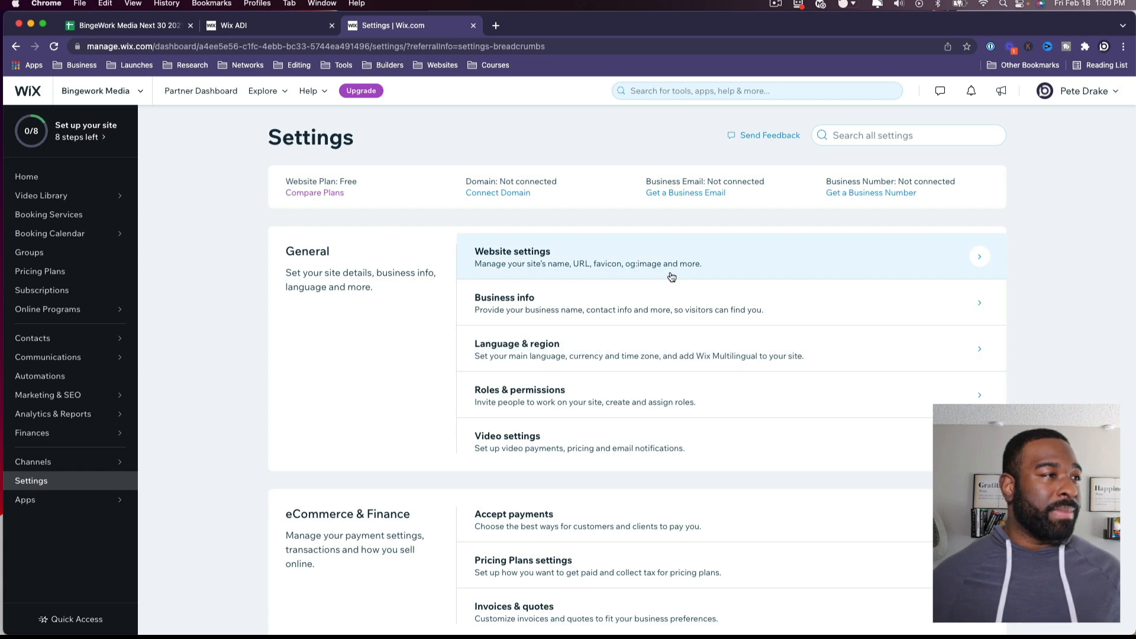
click(656, 261)
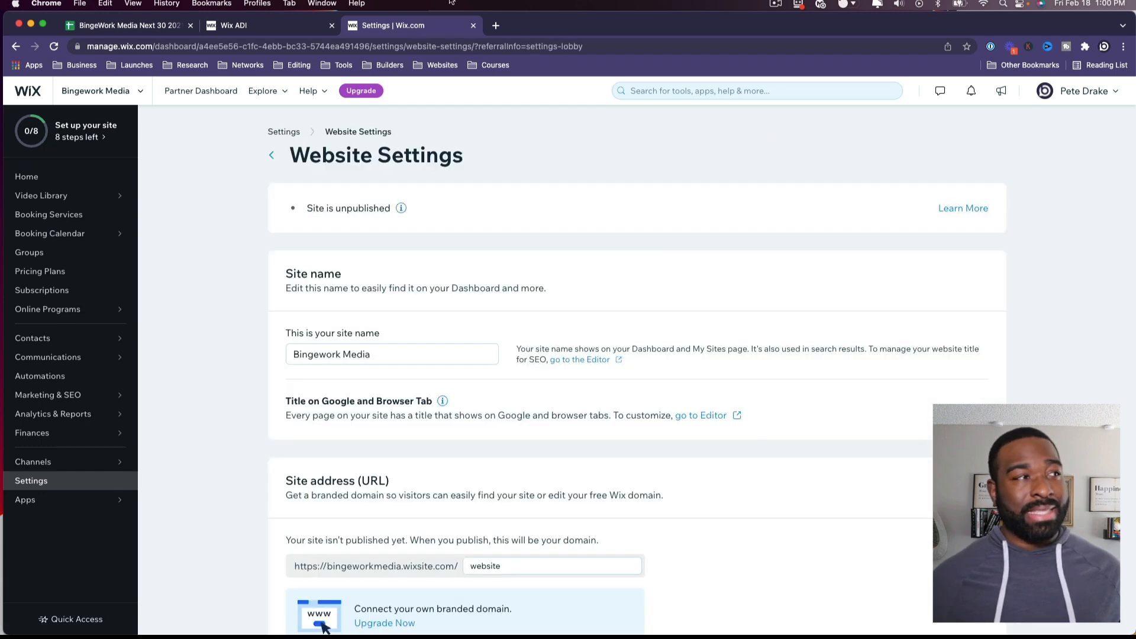
scroll(496, 290, down, 10)
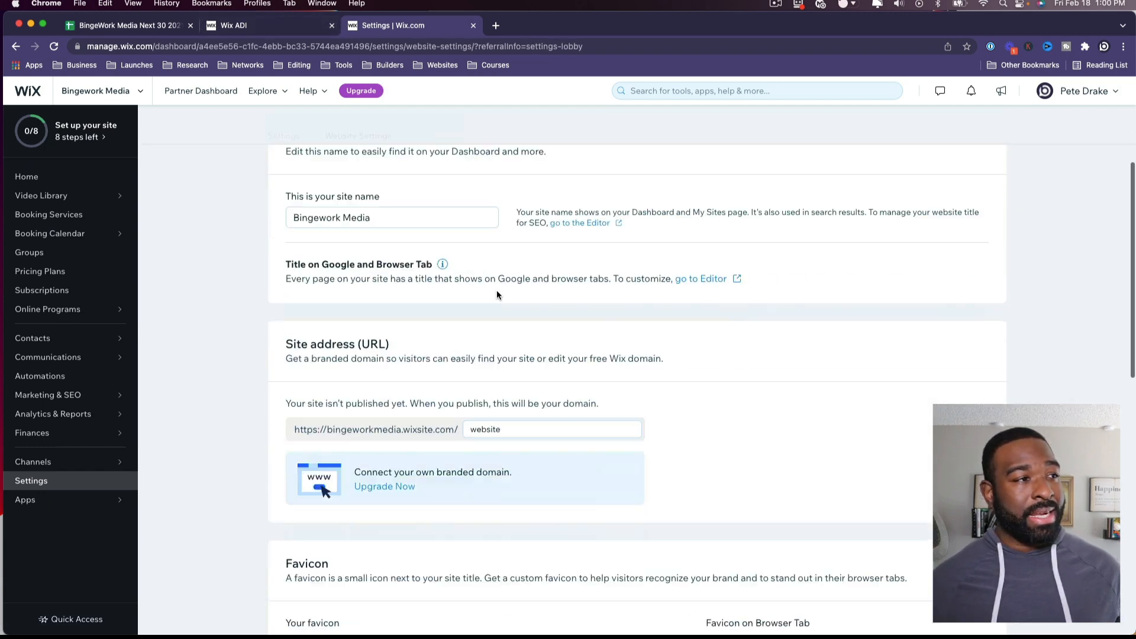
scroll(549, 362, down, 3)
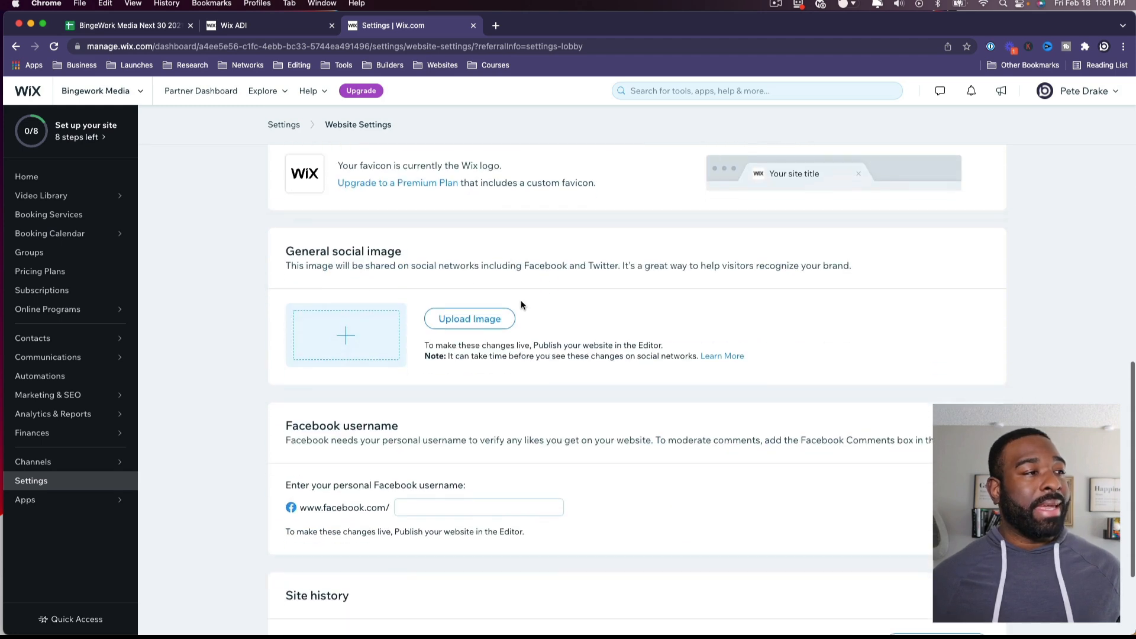
click(283, 124)
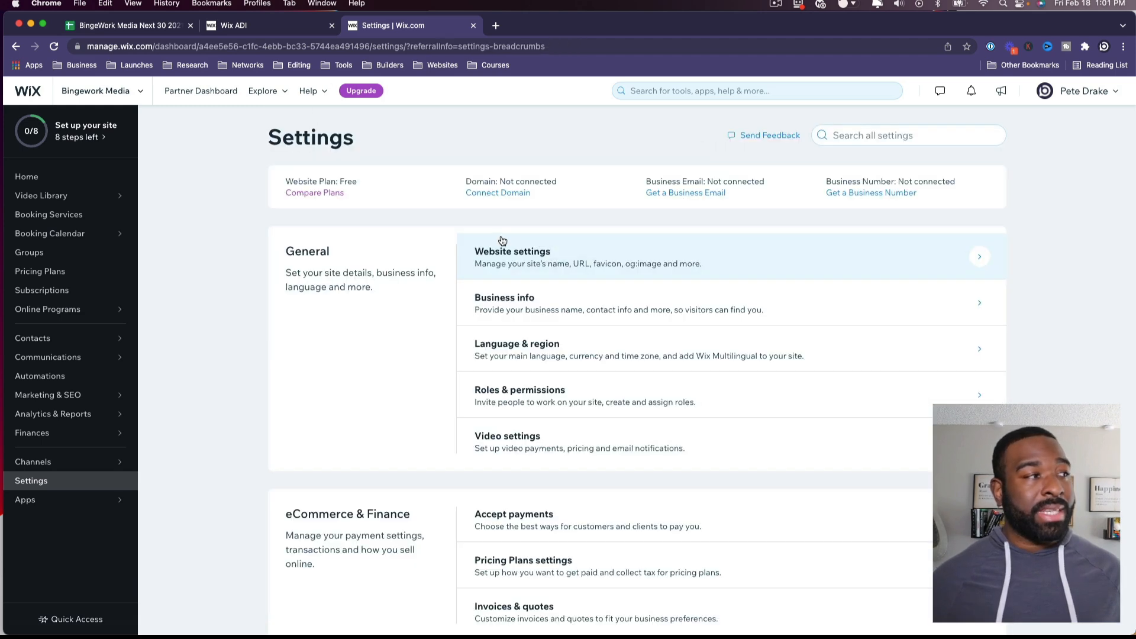
Step: Open payment methods settings and confirm the business location as United States
scroll(669, 290, down, 2)
scroll(669, 287, up, 1)
scroll(672, 287, down, 5)
scroll(592, 293, up, 2)
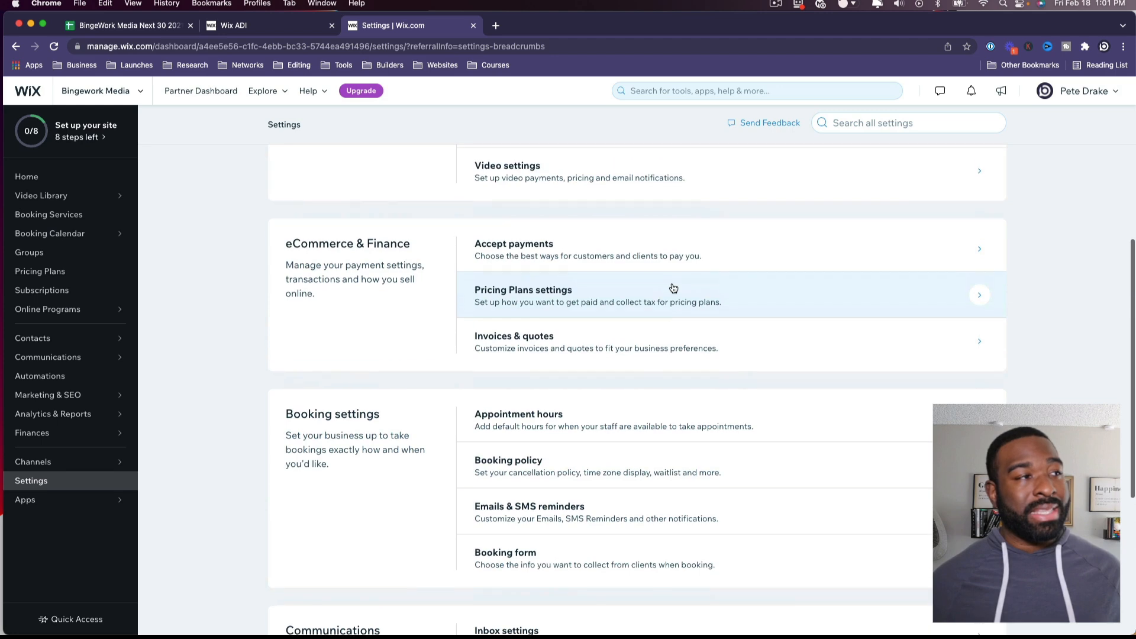
scroll(575, 282, down, 2)
scroll(576, 280, up, 1)
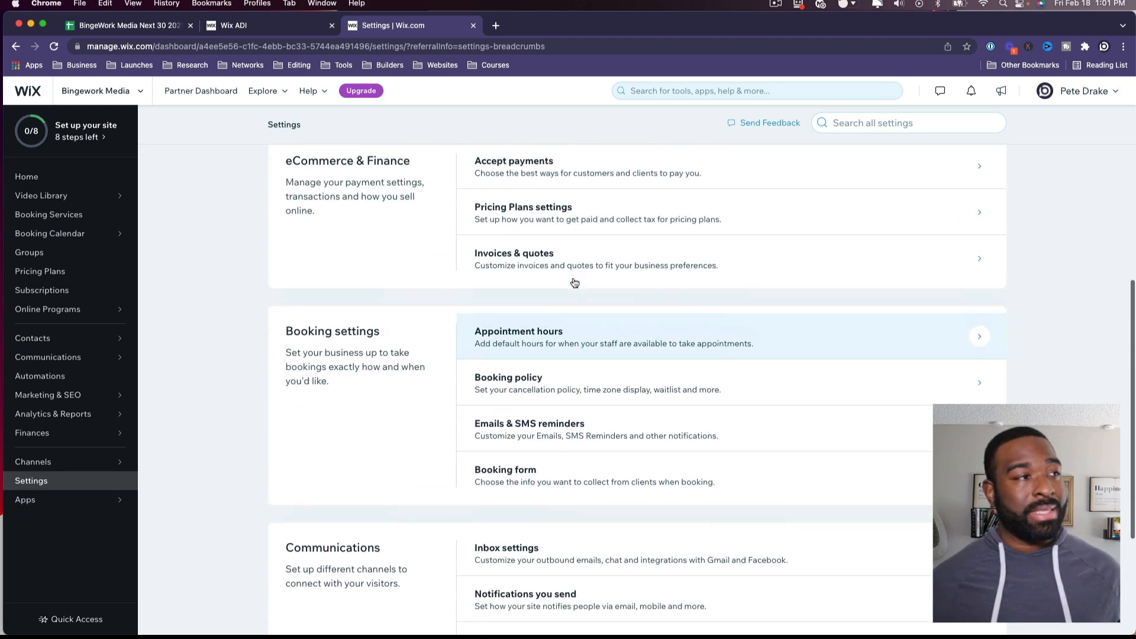
click(570, 172)
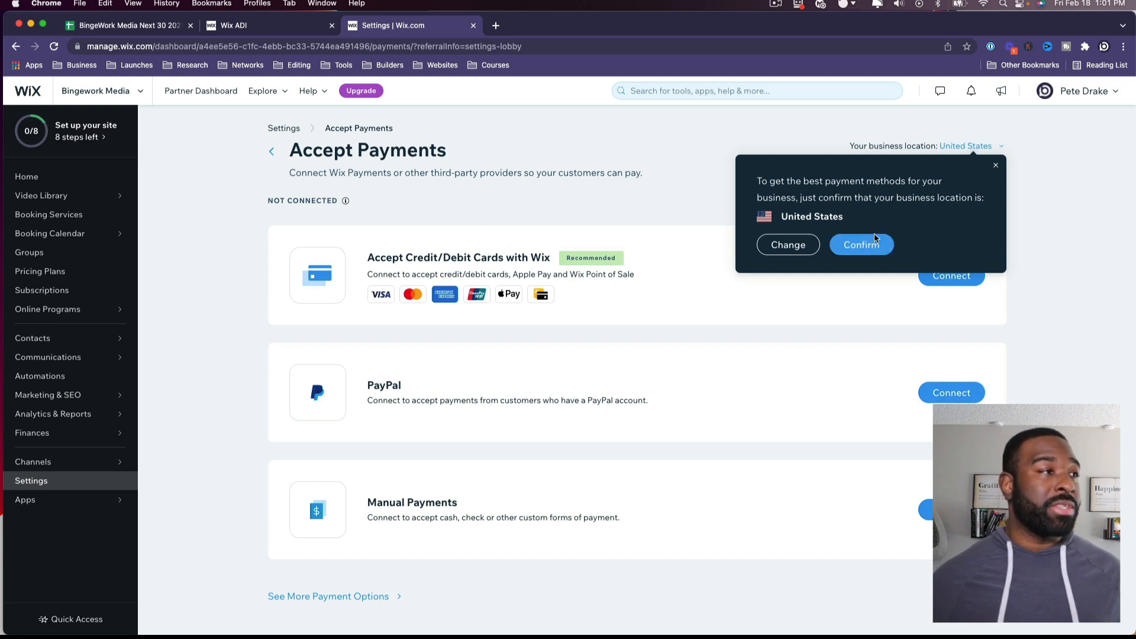
click(862, 244)
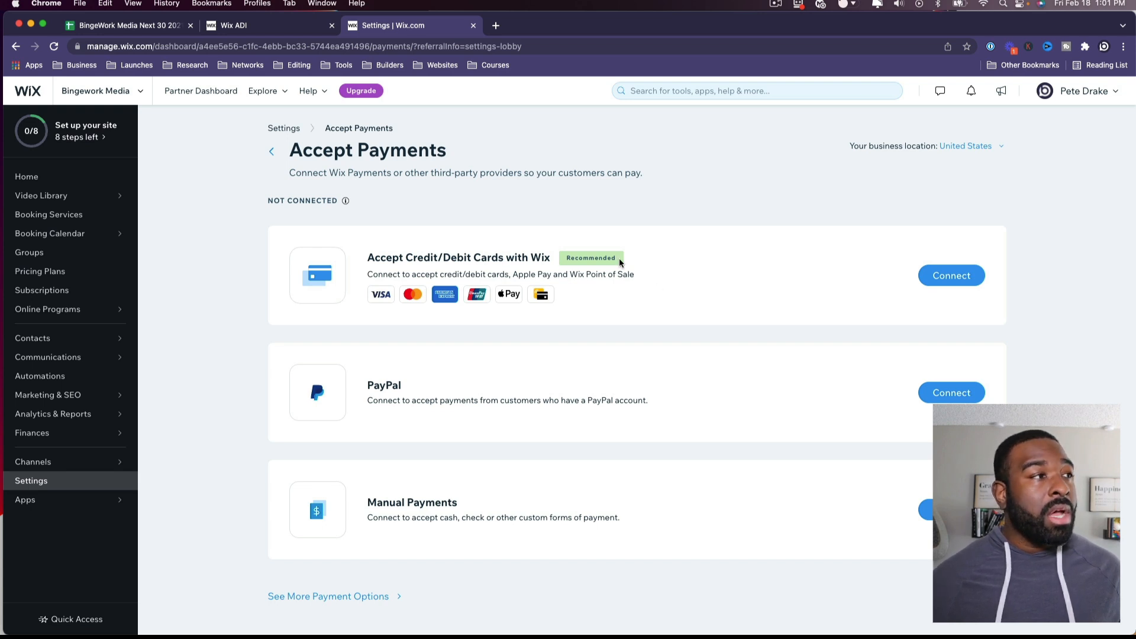
Step: Open the Website channel page showing the site's default domain and site speed
click(271, 153)
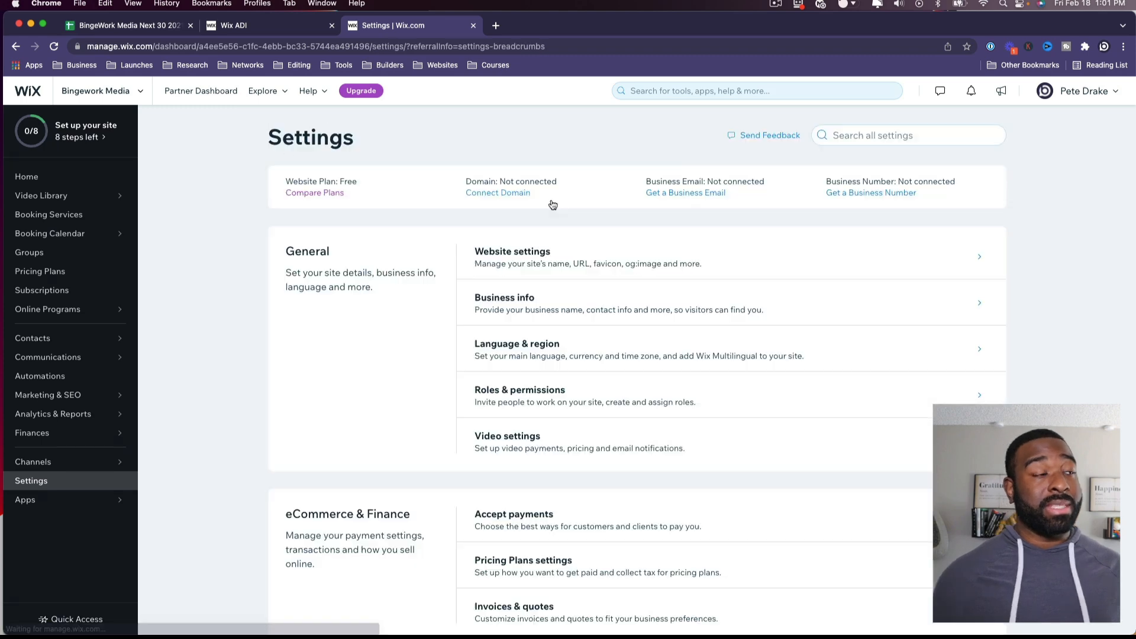
scroll(773, 252, down, 1)
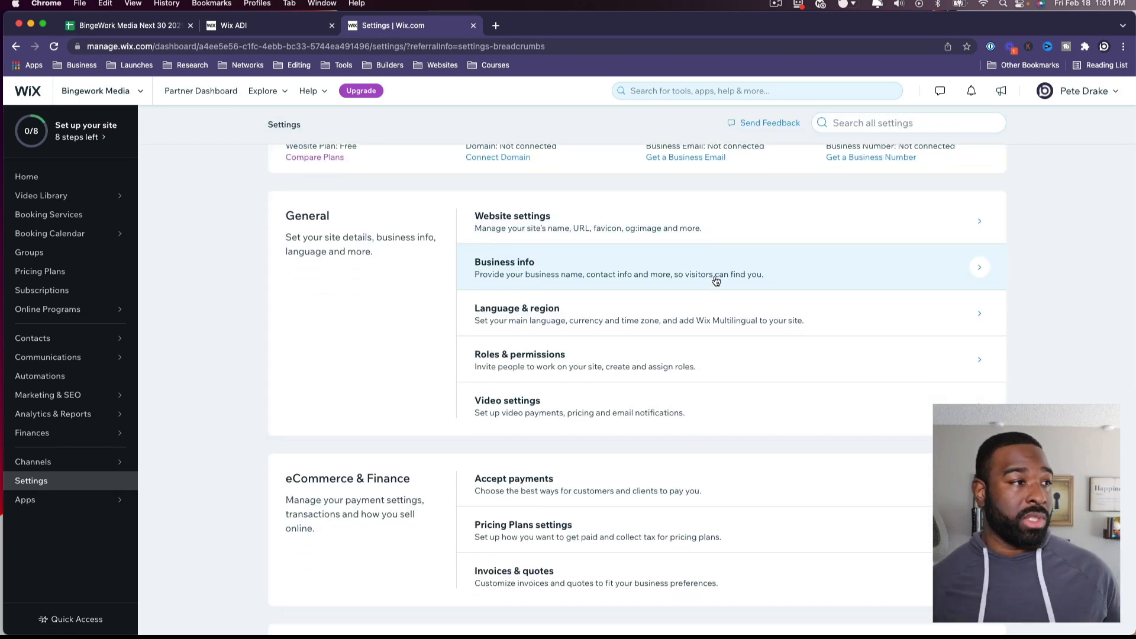
scroll(716, 285, down, 6)
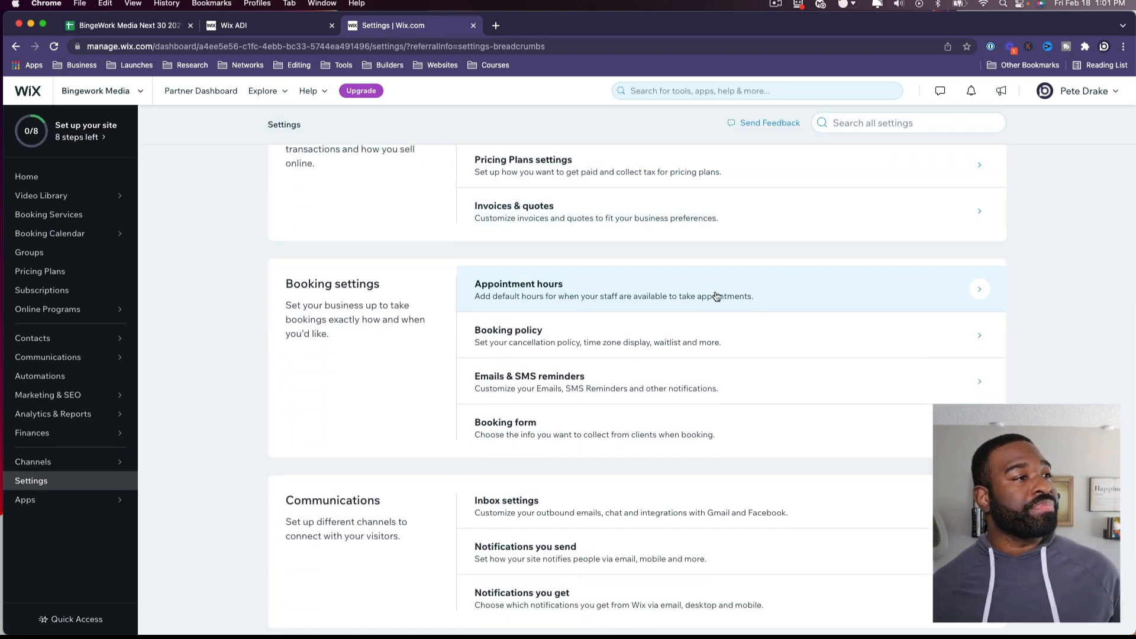
scroll(597, 372, down, 2)
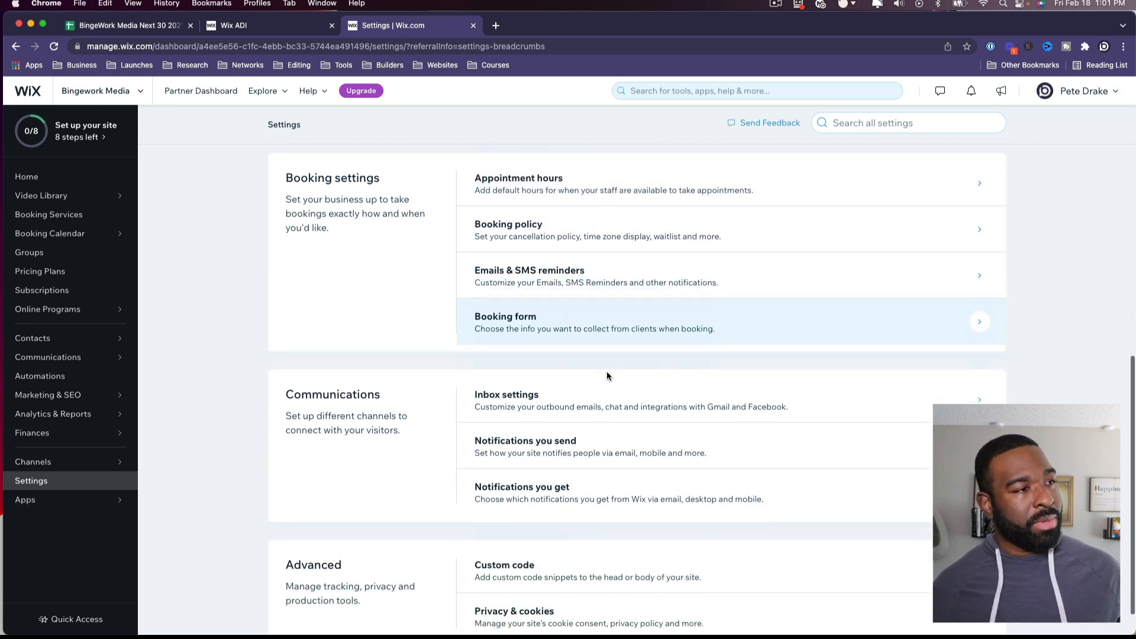
scroll(601, 393, down, 1)
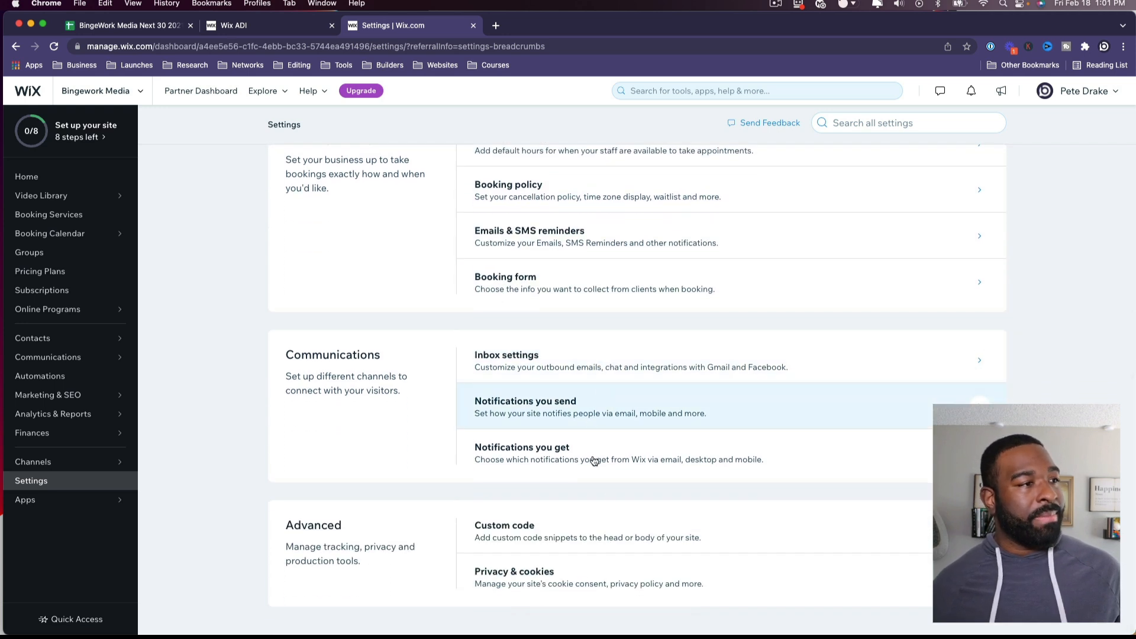
scroll(509, 237, up, 10)
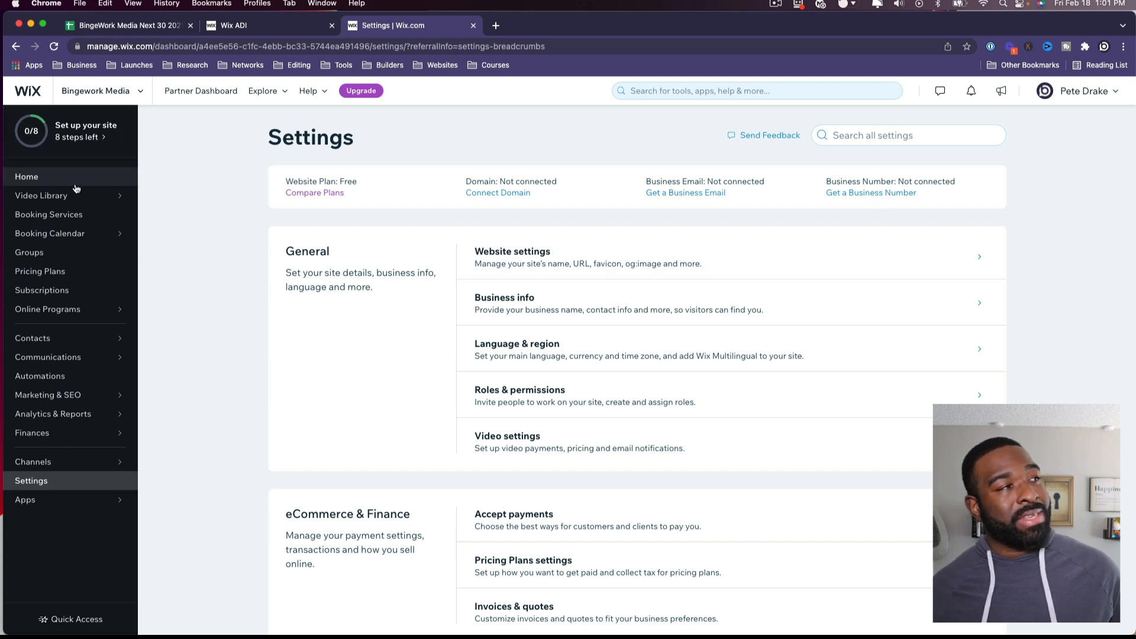
click(50, 464)
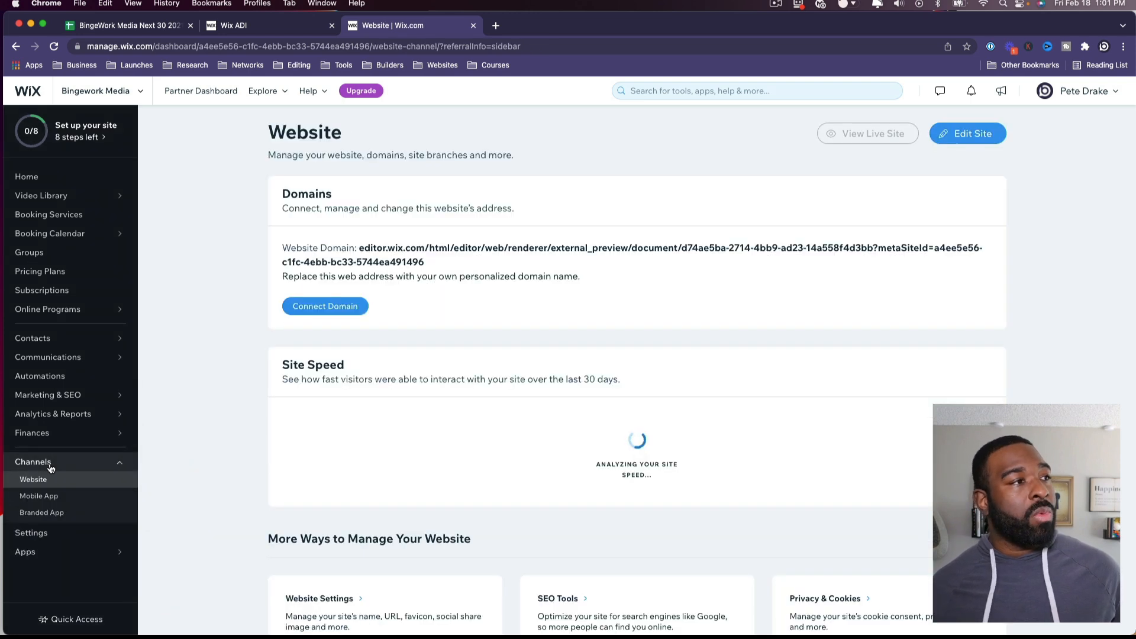
scroll(436, 360, down, 3)
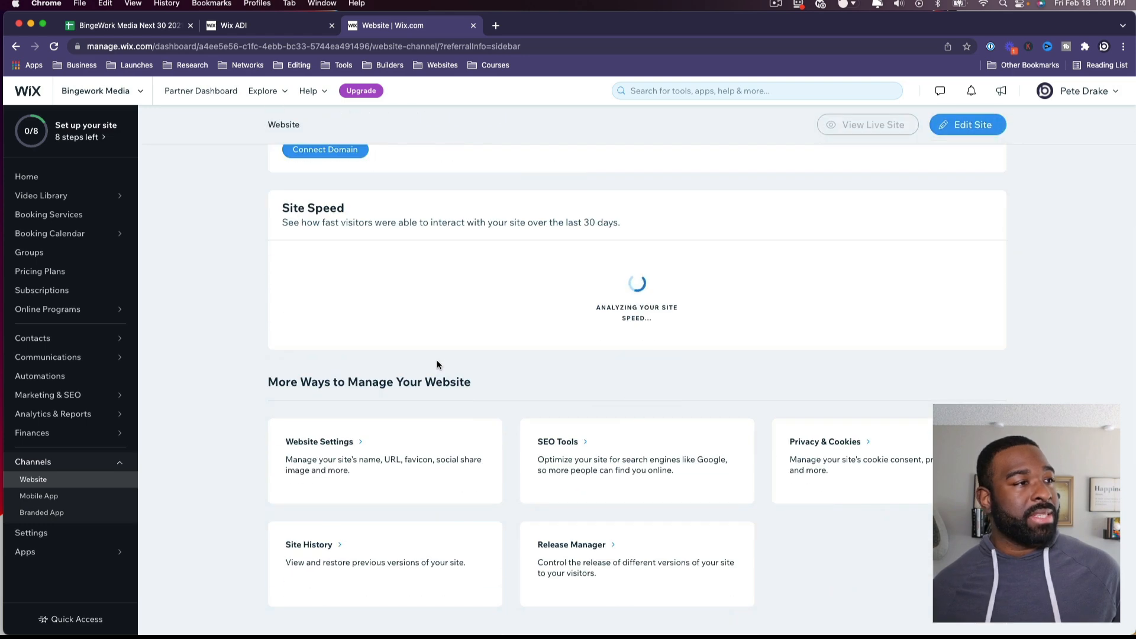
scroll(437, 364, up, 3)
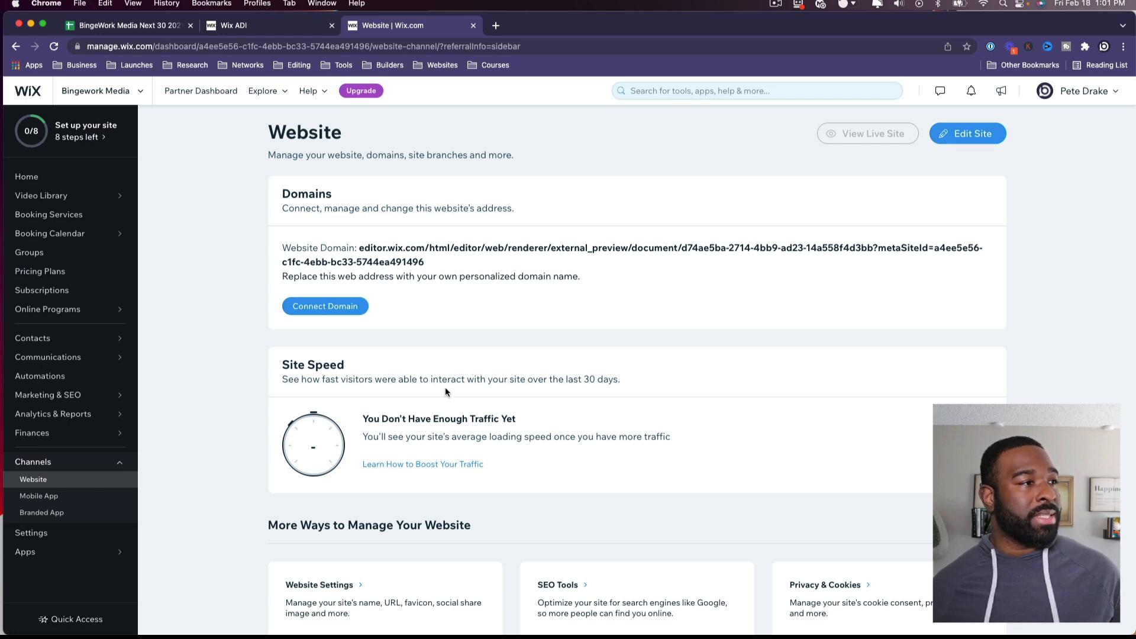
scroll(445, 390, down, 3)
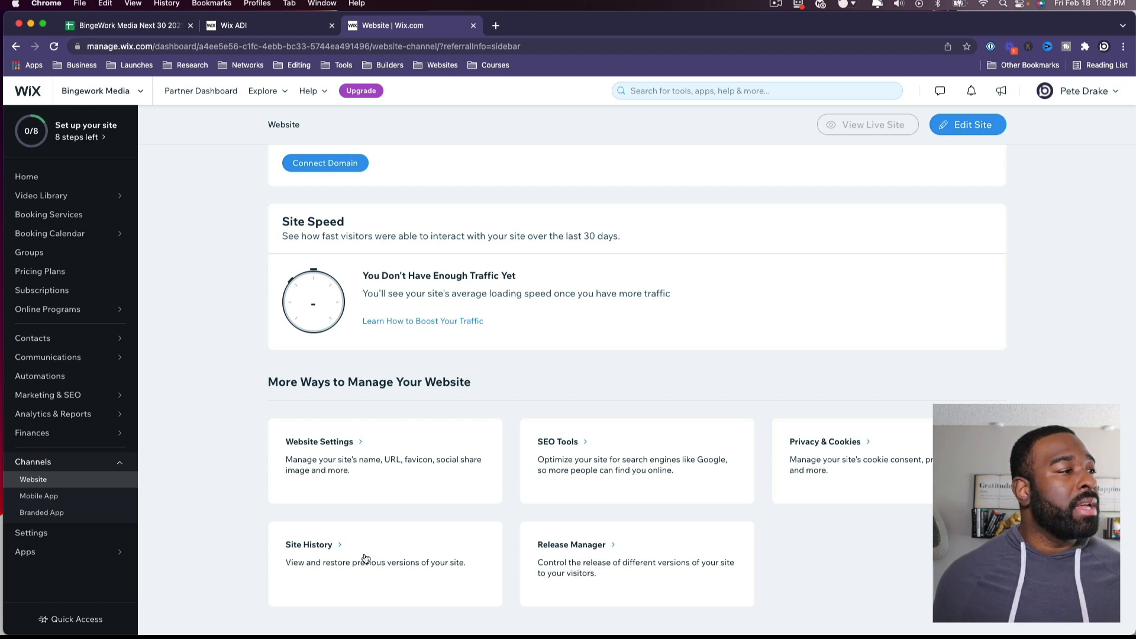
scroll(604, 542, up, 3)
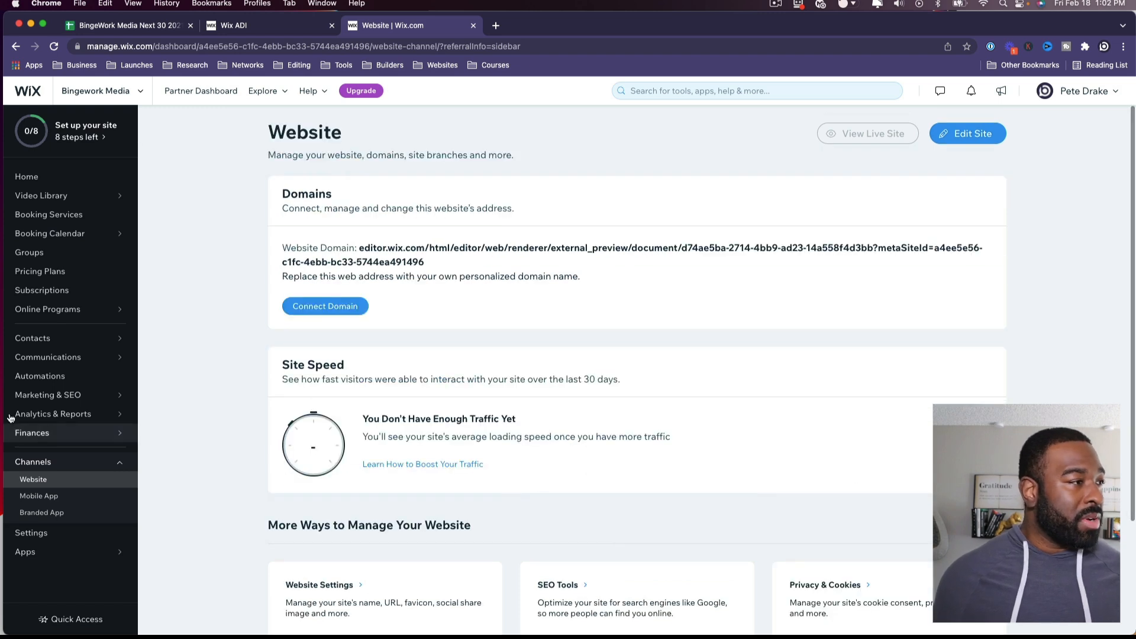
mouse_move(67, 443)
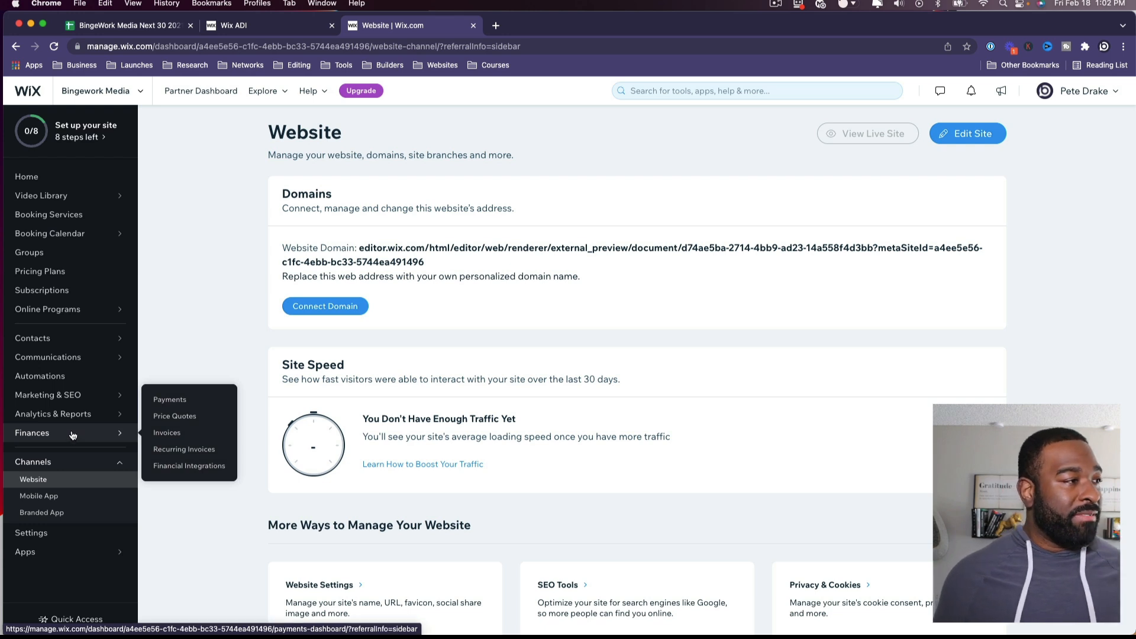
click(72, 436)
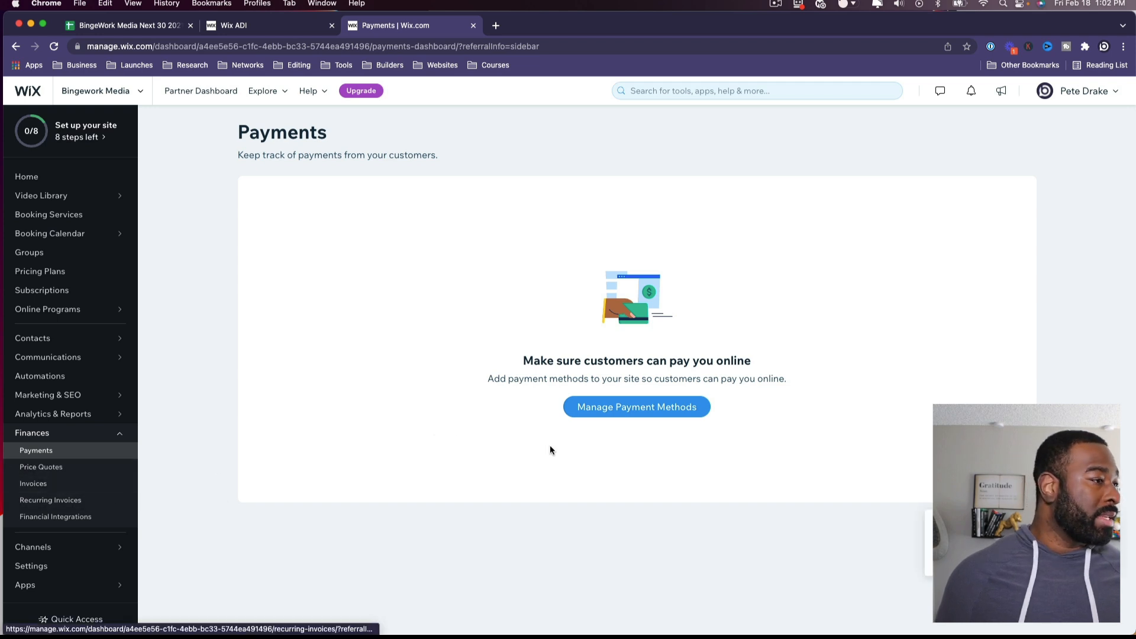
Step: Look at payment method setup, then open the Finances Price Quotes page
click(598, 411)
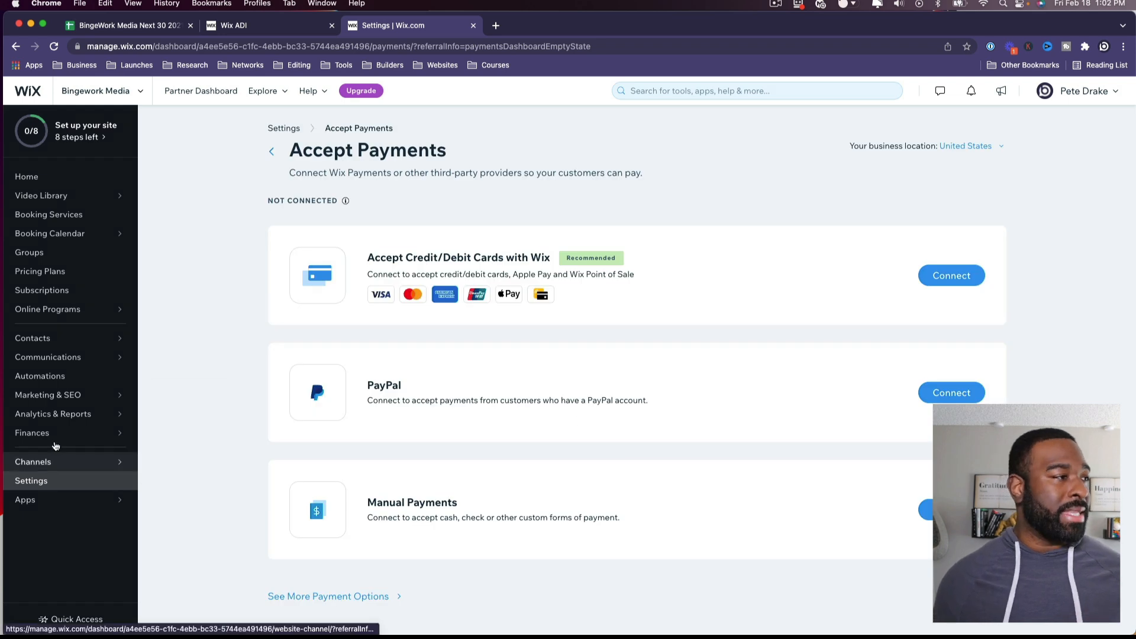
click(53, 434)
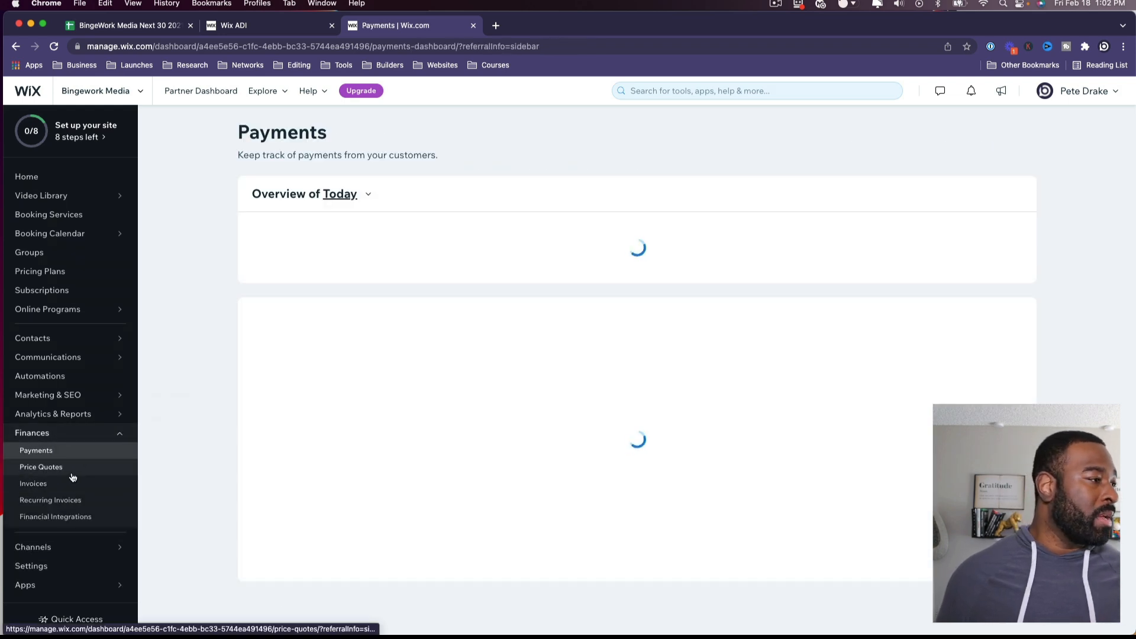
click(71, 473)
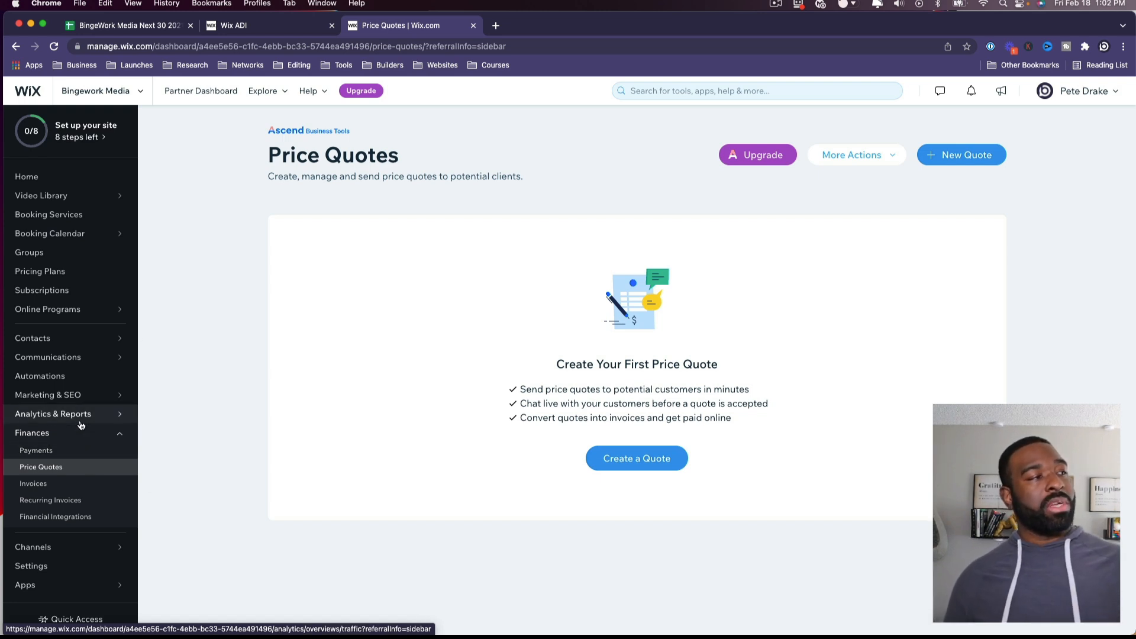
mouse_move(74, 397)
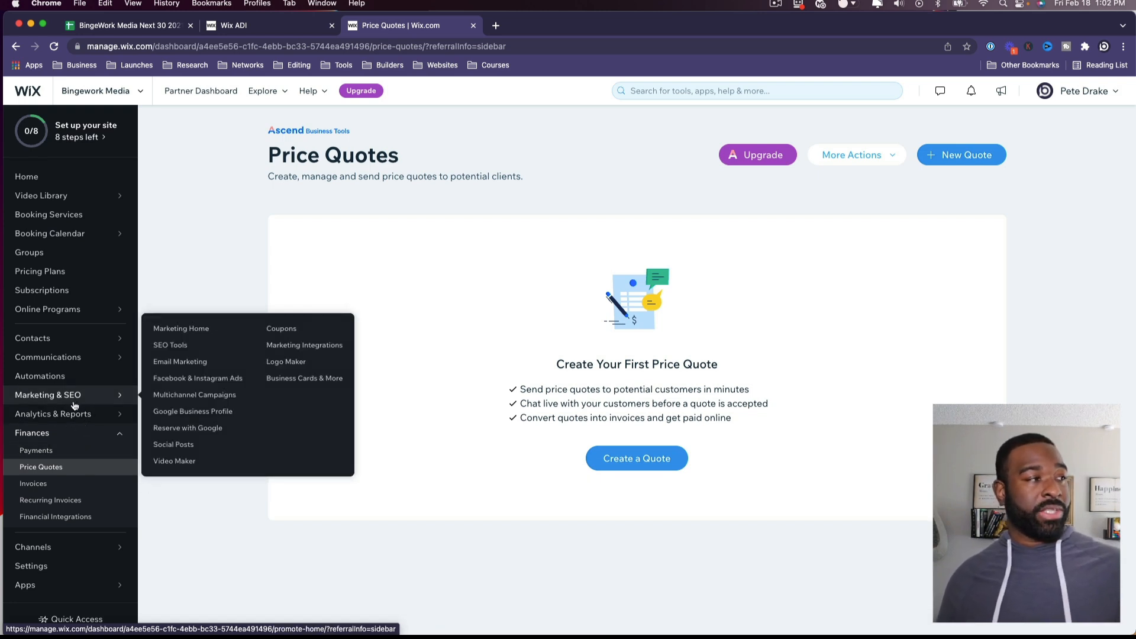
mouse_move(66, 415)
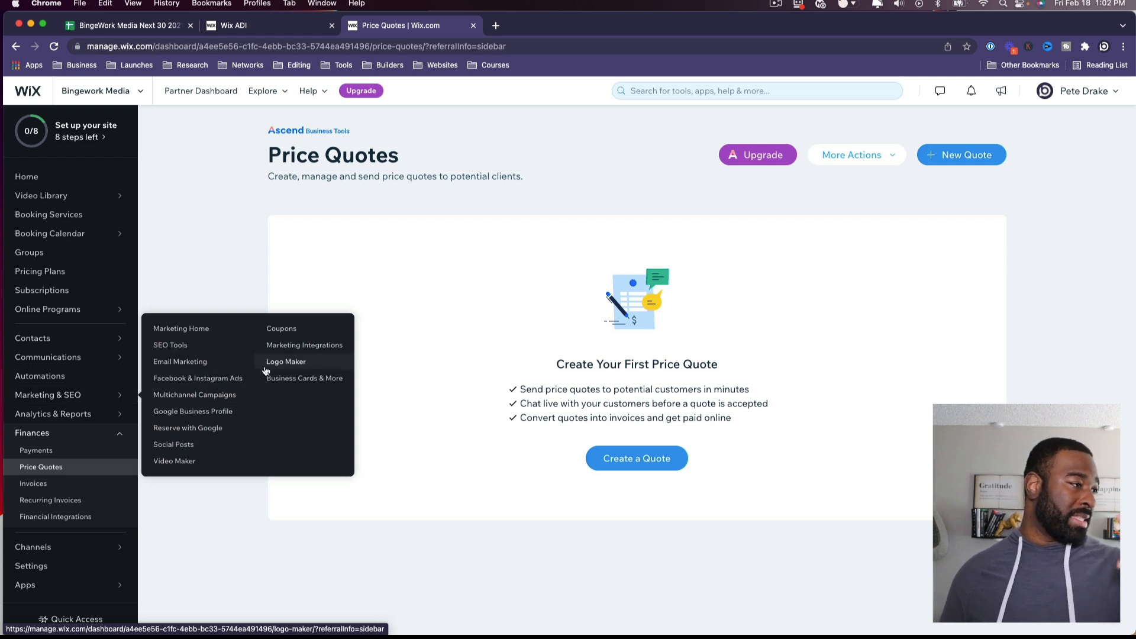
Step: Browse the Automations templates, then open the Communications Inbox
click(57, 379)
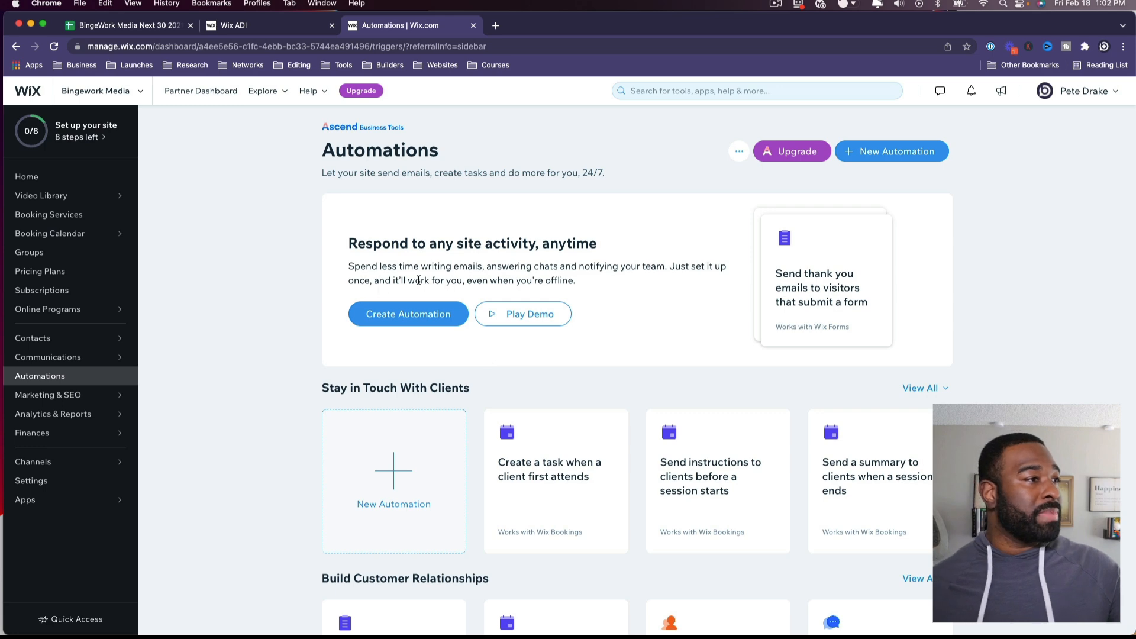
scroll(449, 317, down, 10)
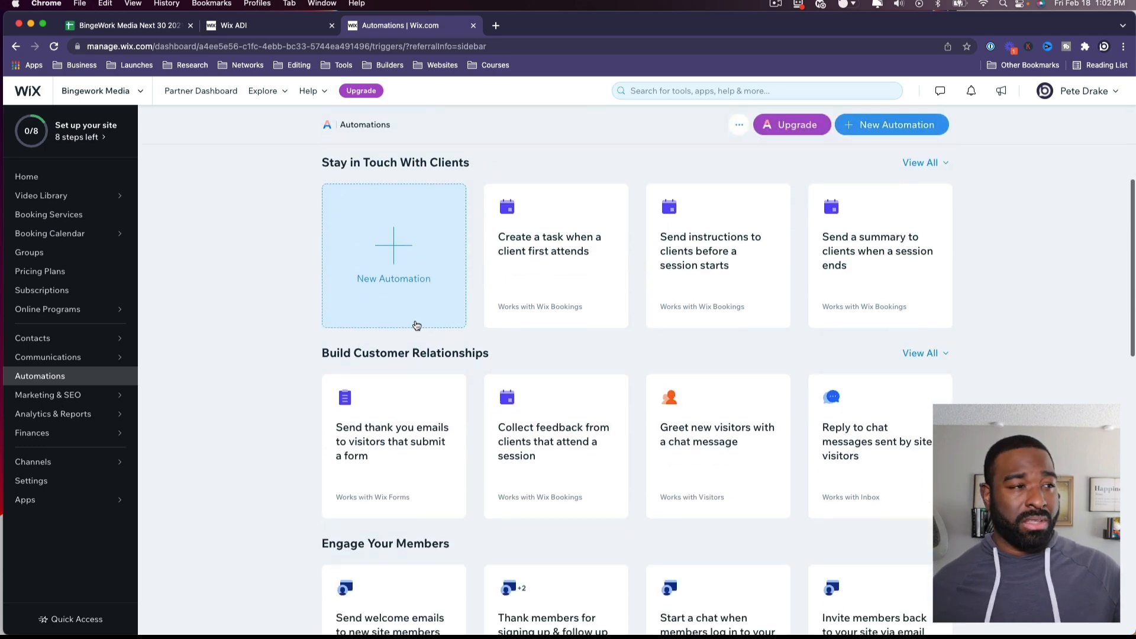
scroll(414, 325, down, 10)
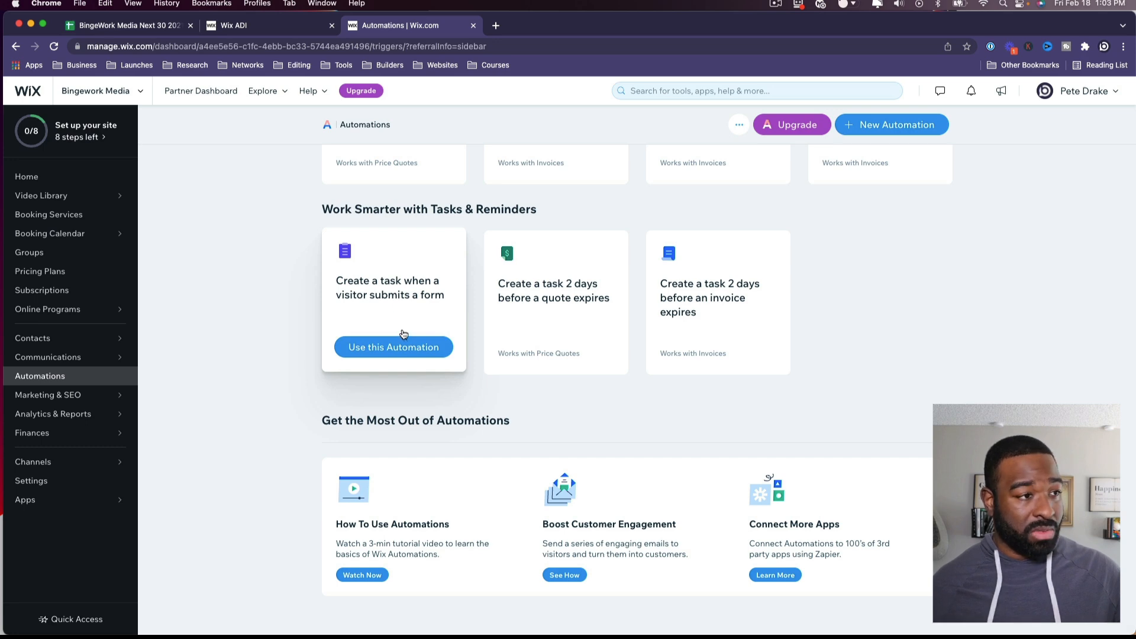
scroll(403, 335, up, 20)
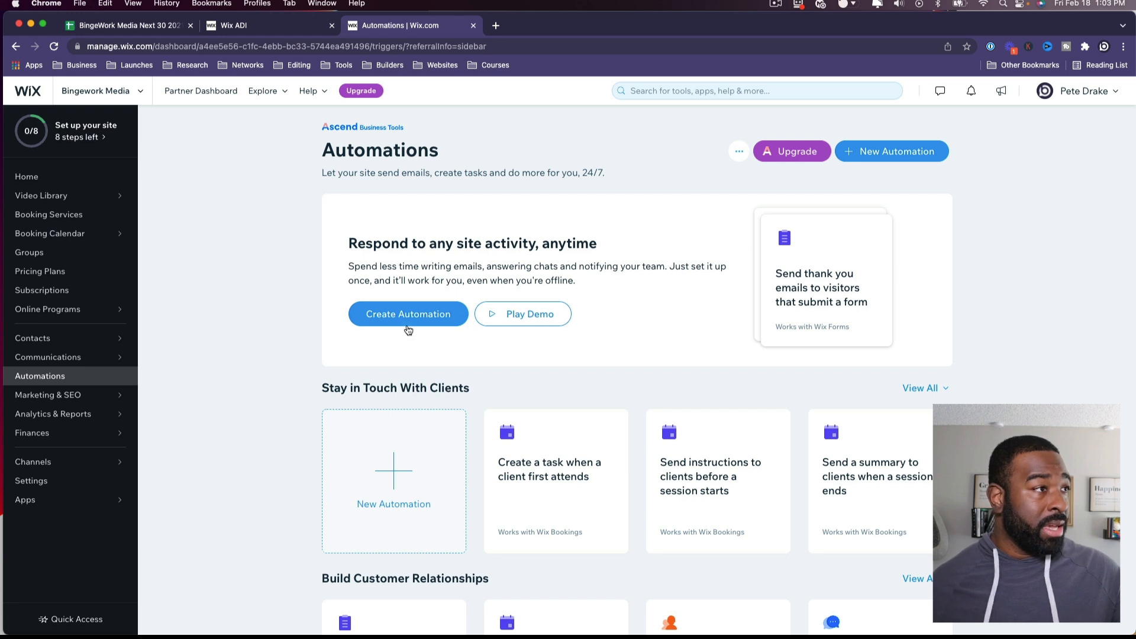
mouse_move(332, 130)
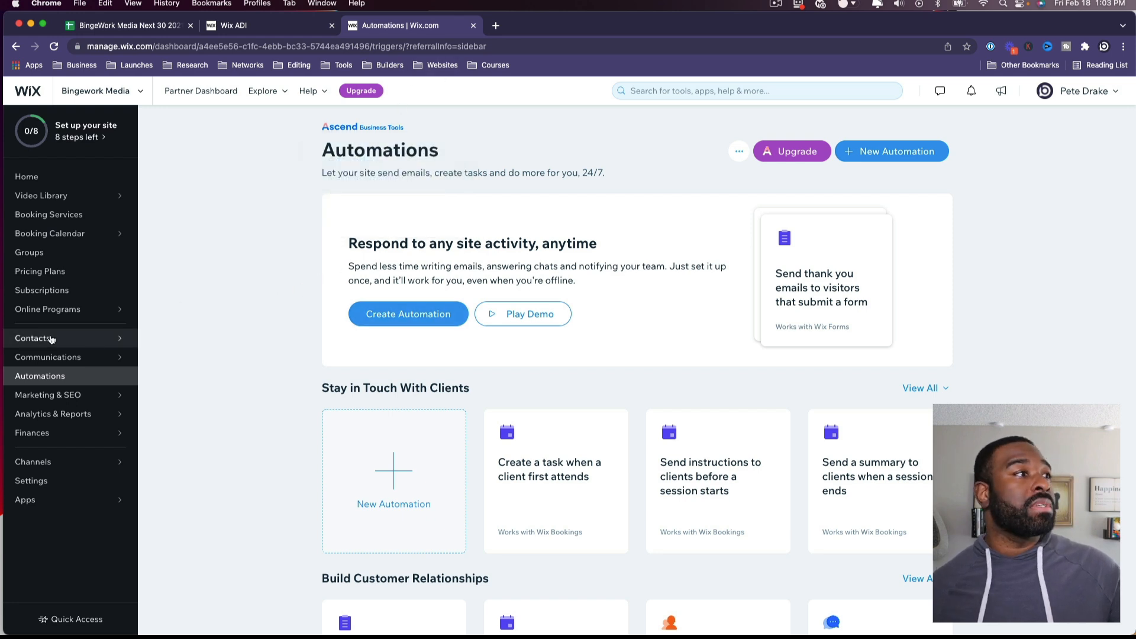
click(69, 364)
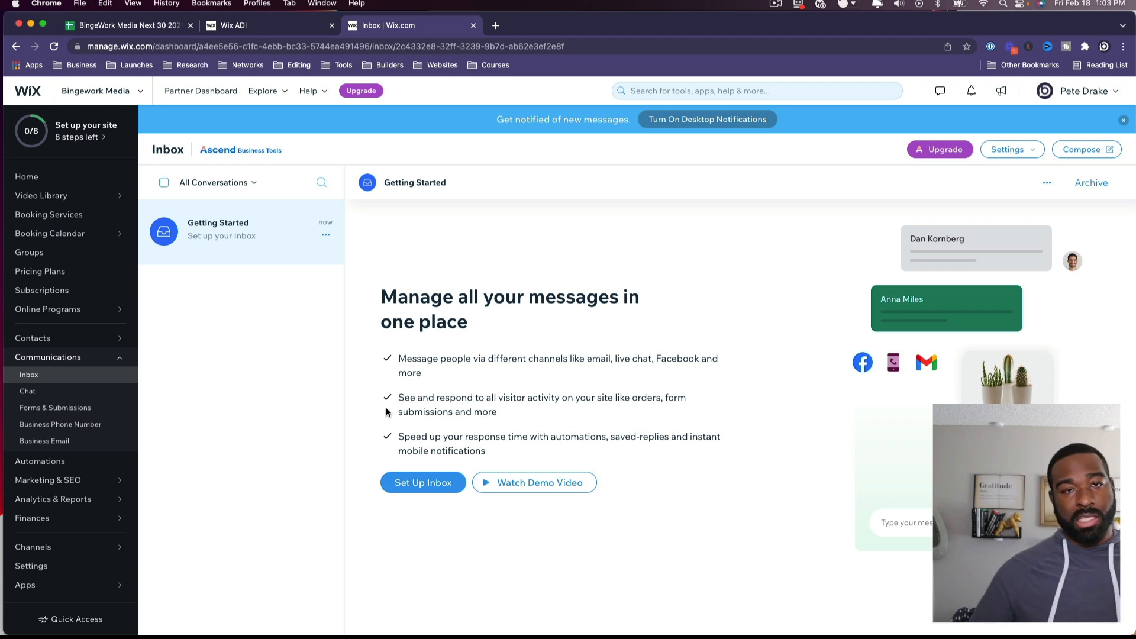
Step: Go through Contacts to the empty Online Programs page
click(40, 339)
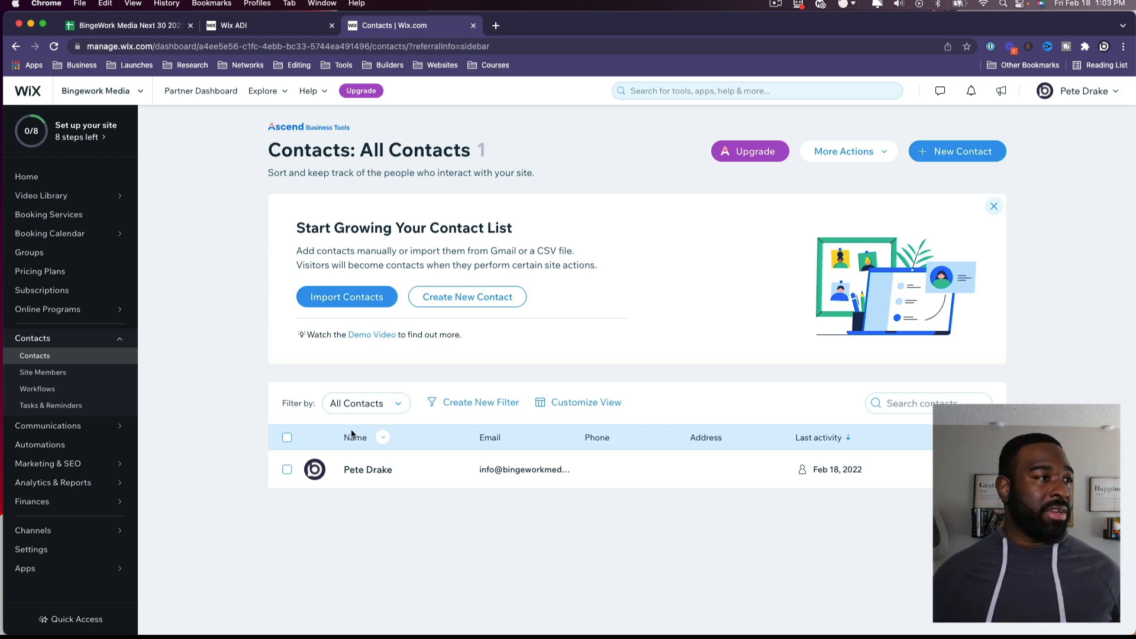
click(64, 309)
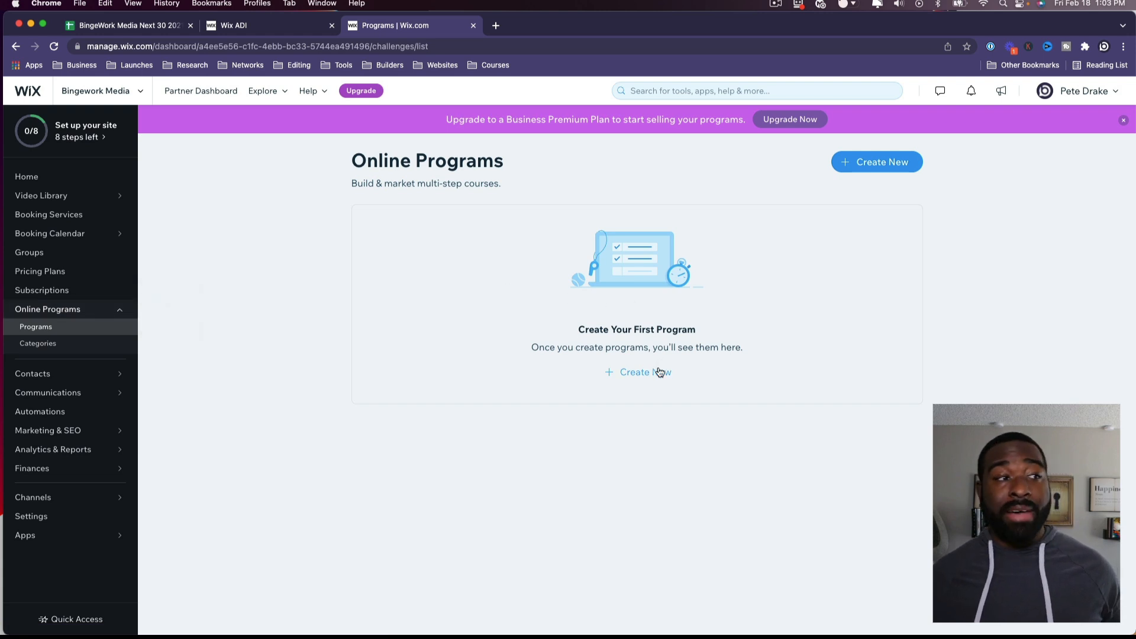
Step: Create an Online Course program from the 'How to Create a Business Plan' template
click(632, 374)
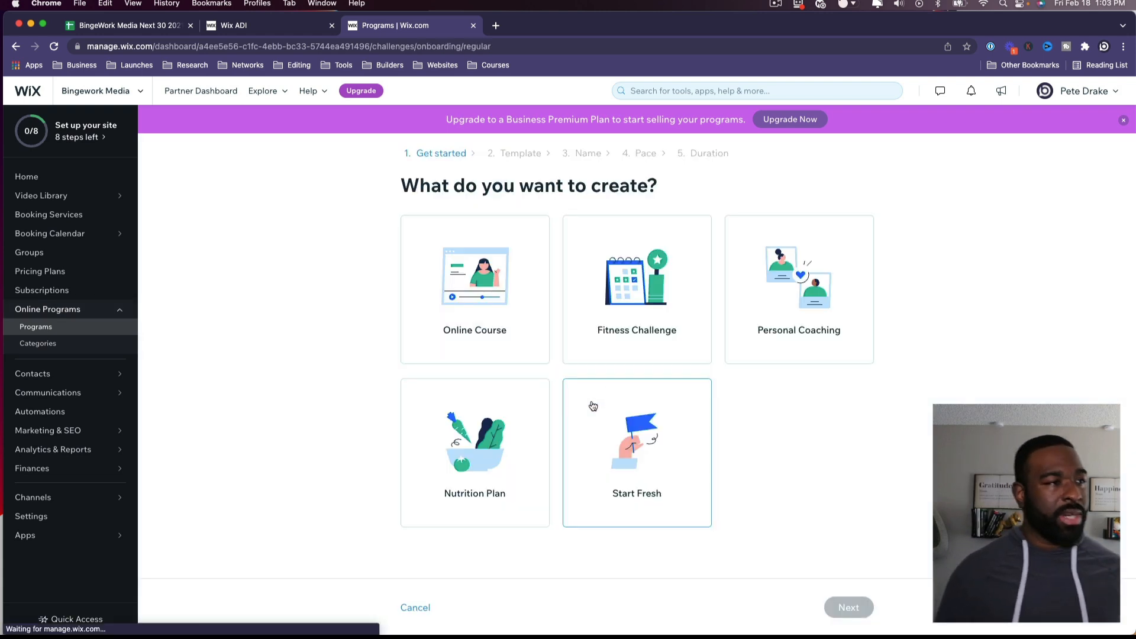
click(518, 327)
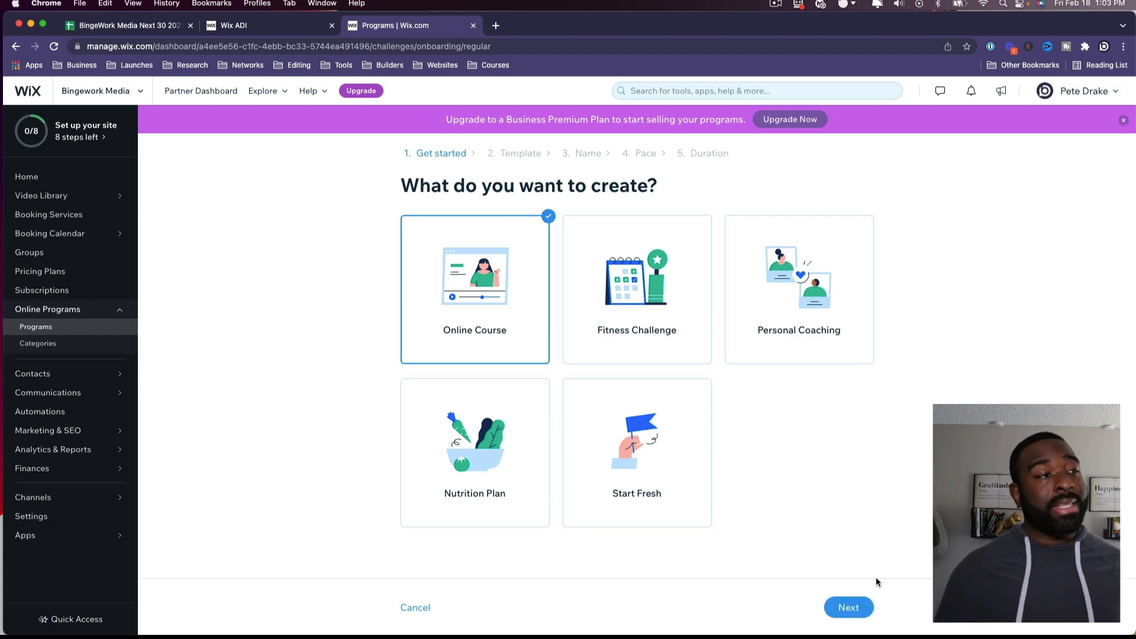
click(852, 606)
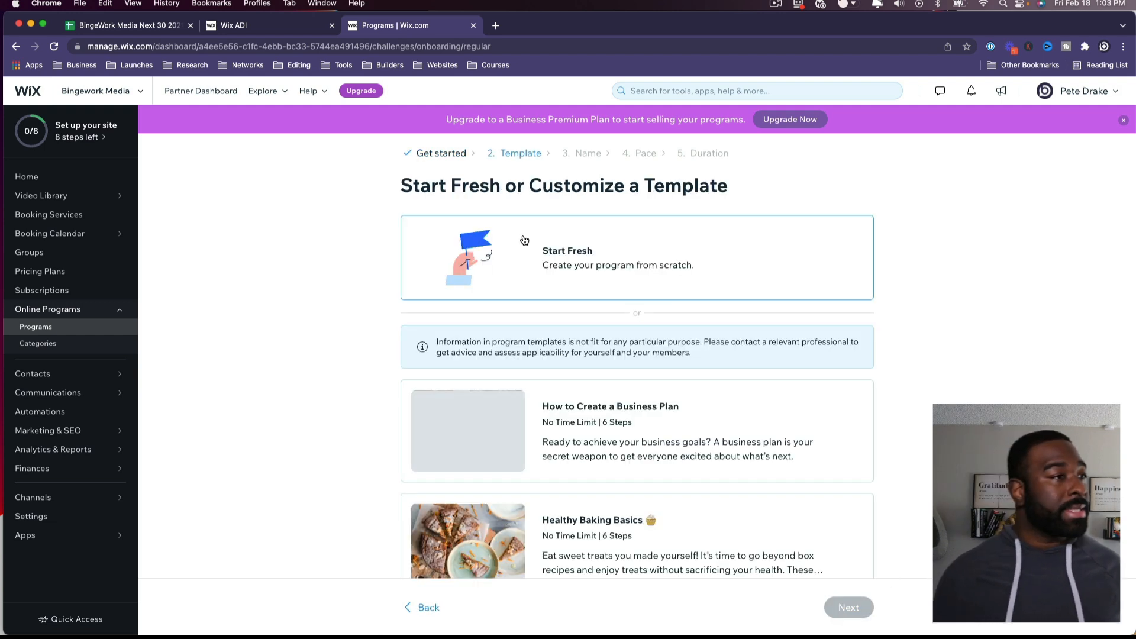
scroll(581, 239, down, 1)
scroll(621, 266, down, 3)
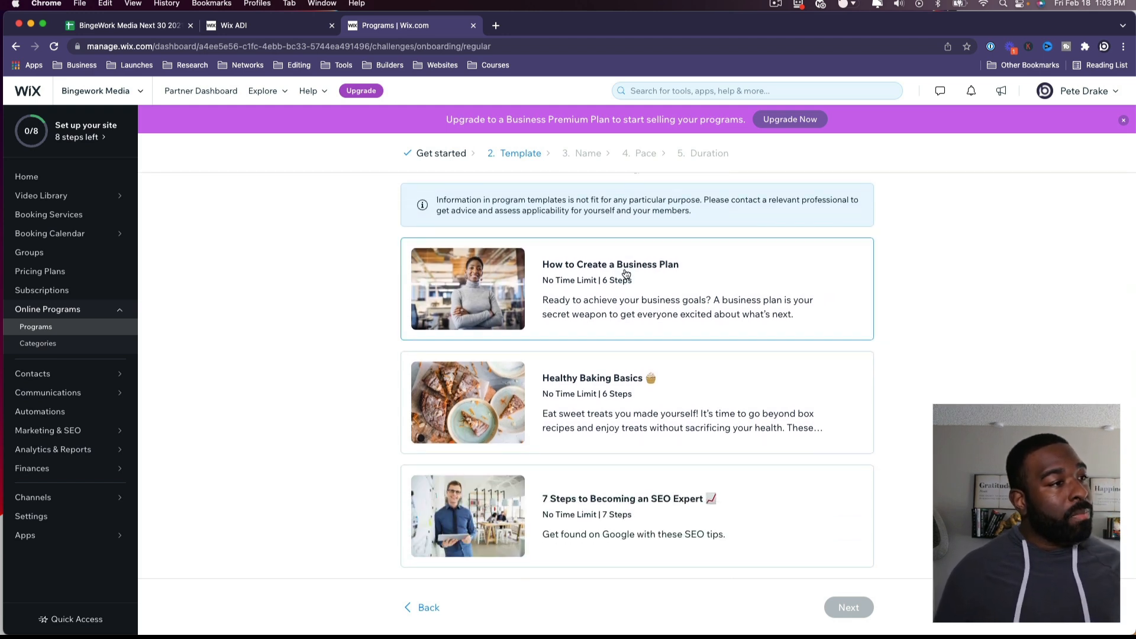
click(626, 273)
scroll(615, 296, up, 3)
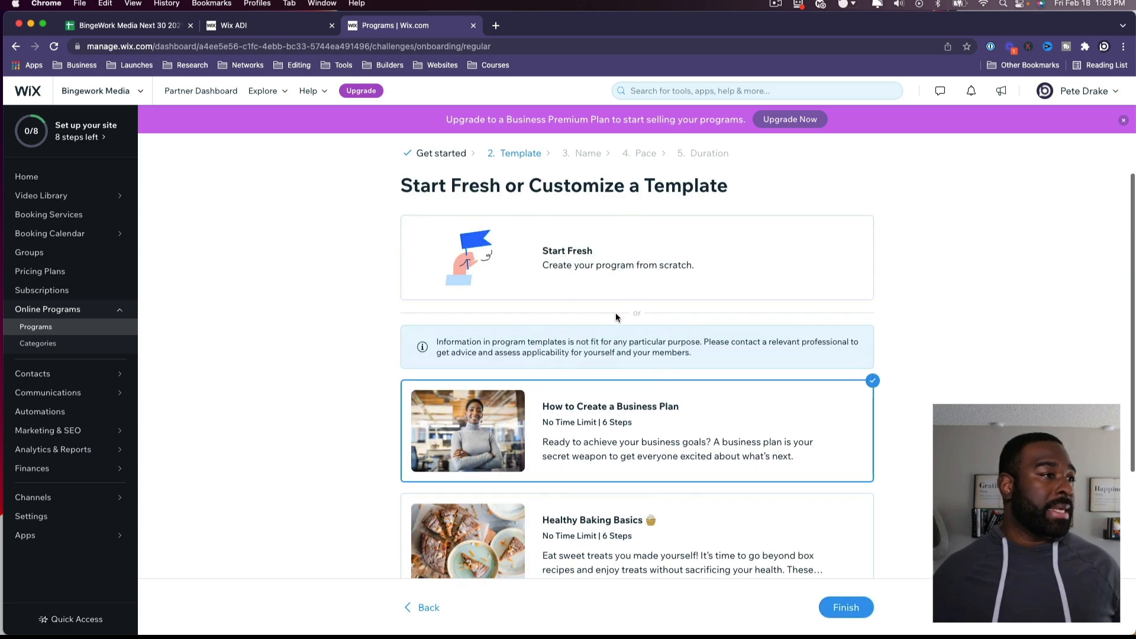
click(846, 607)
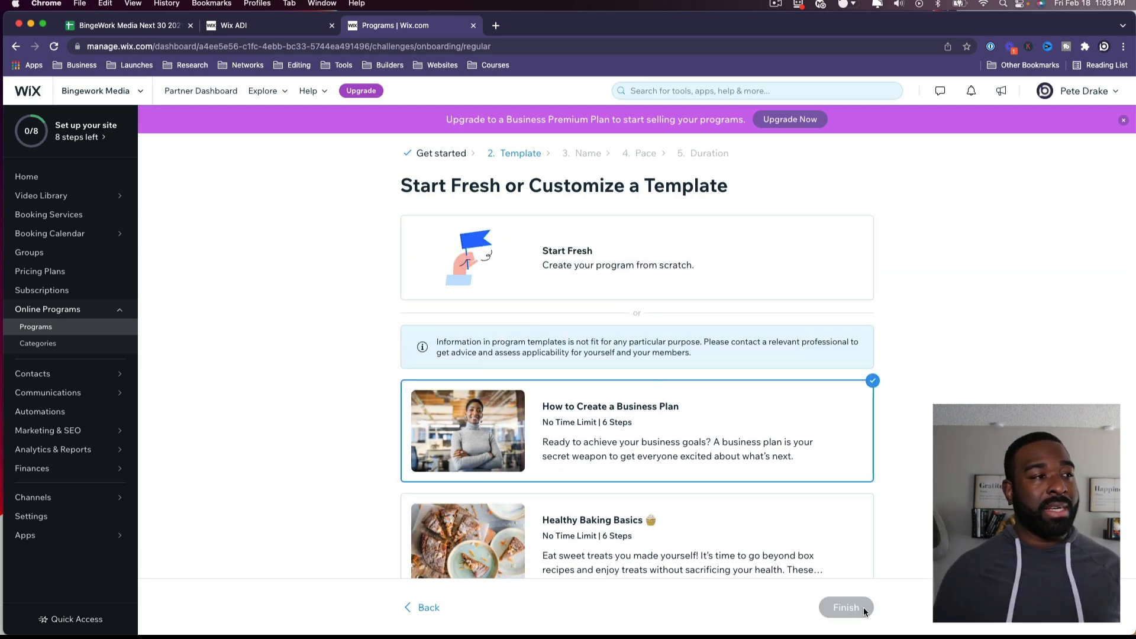
scroll(271, 509, down, 4)
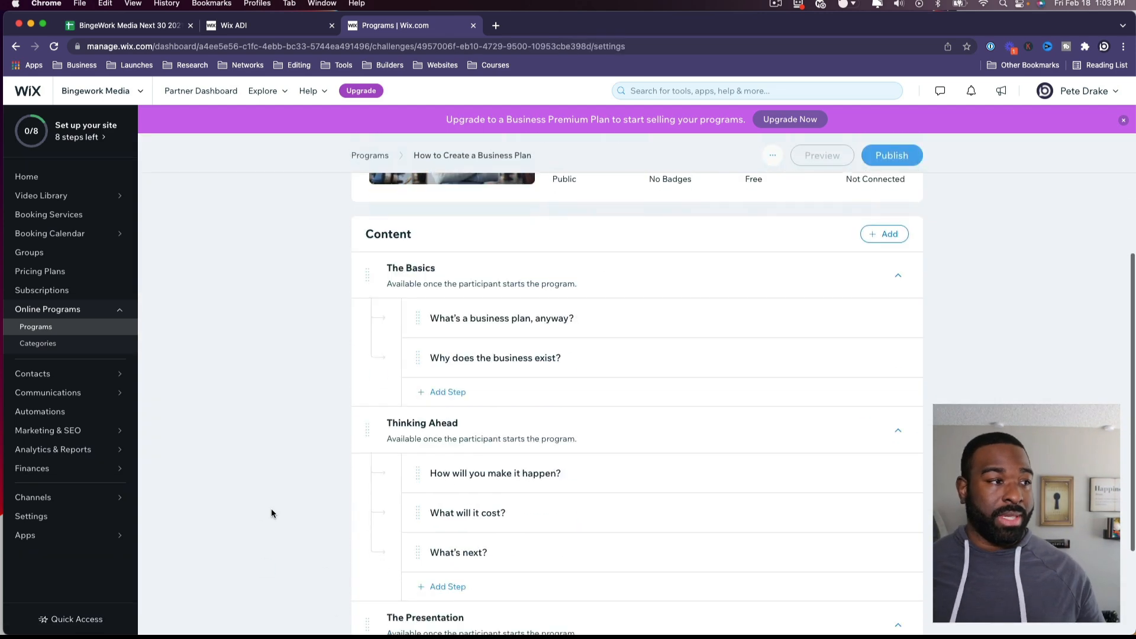
Step: Change the program name in Basic Info to 'How To Make Whatever' and save
scroll(328, 479, up, 4)
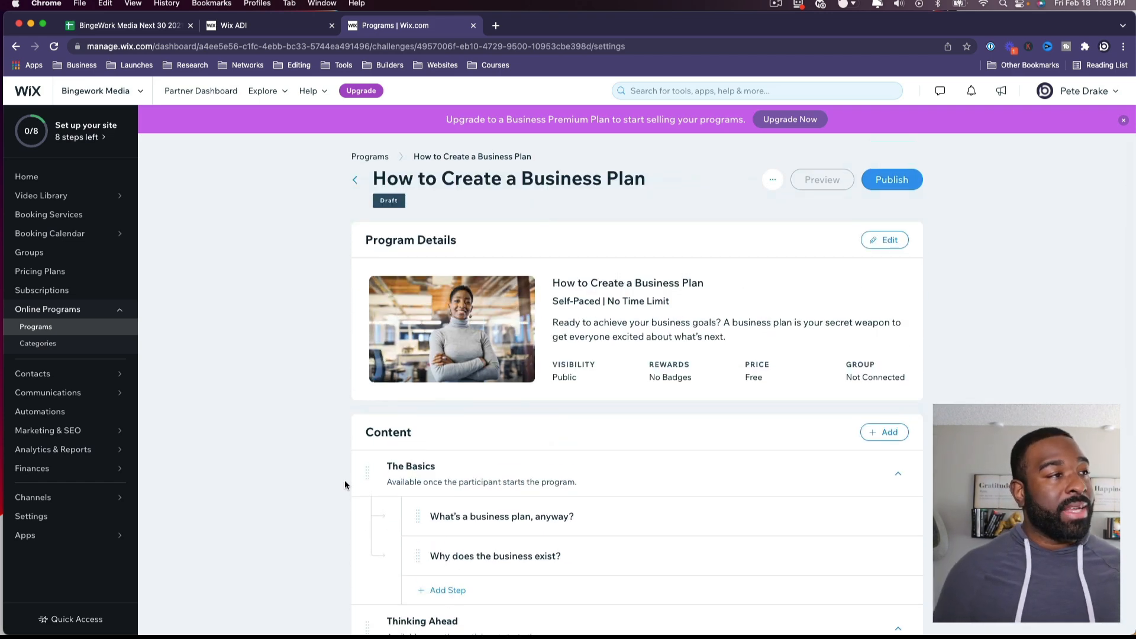
click(890, 244)
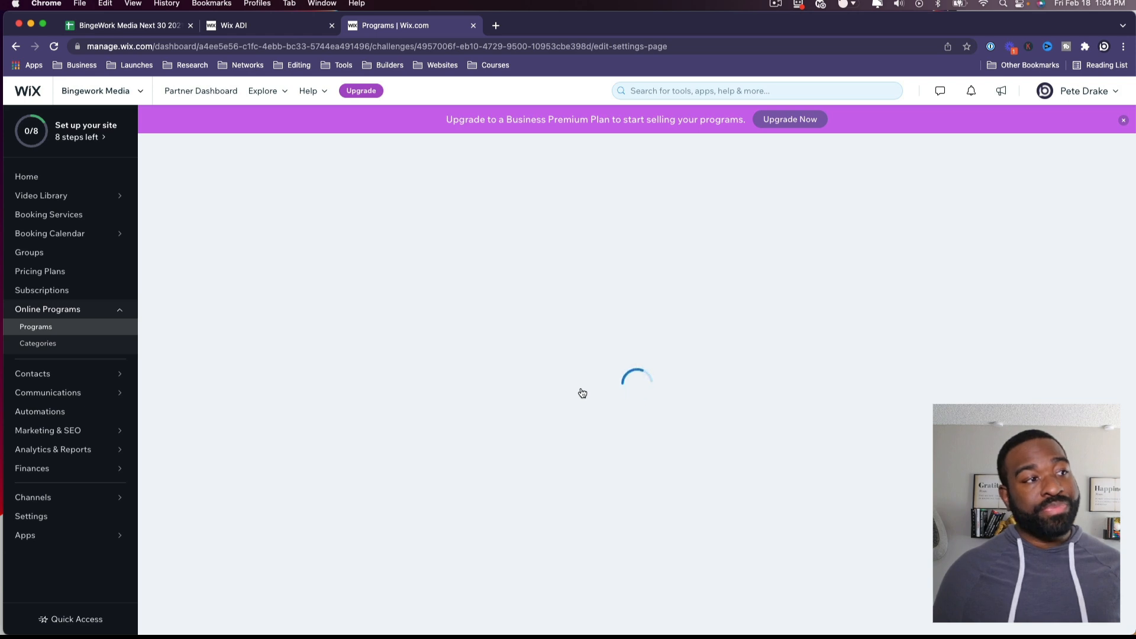
click(544, 220)
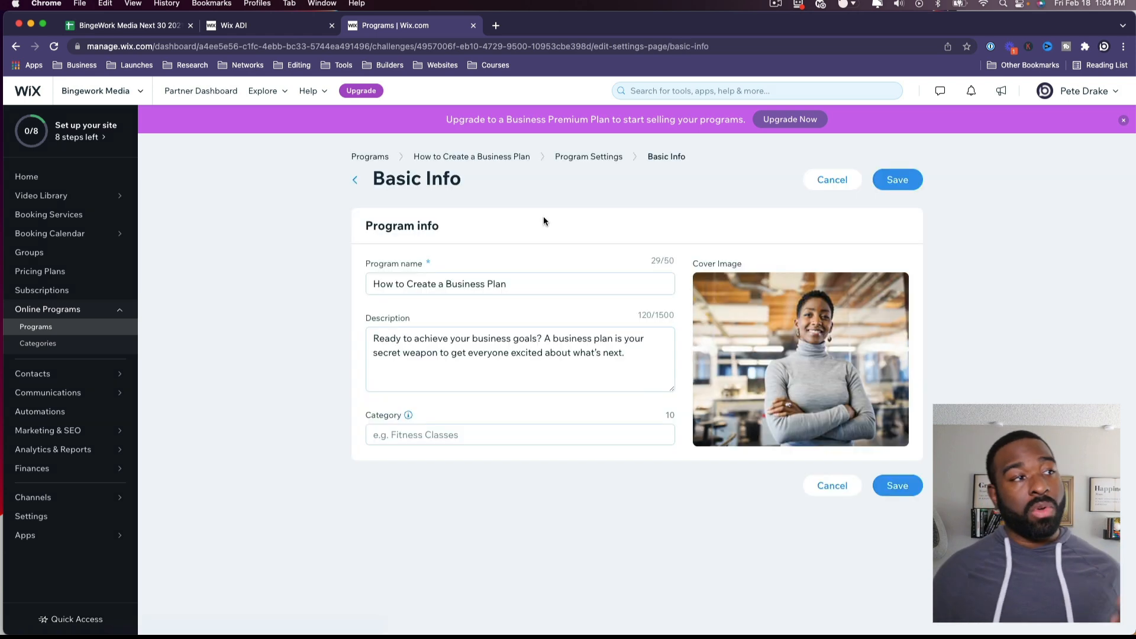
triple_click(575, 285)
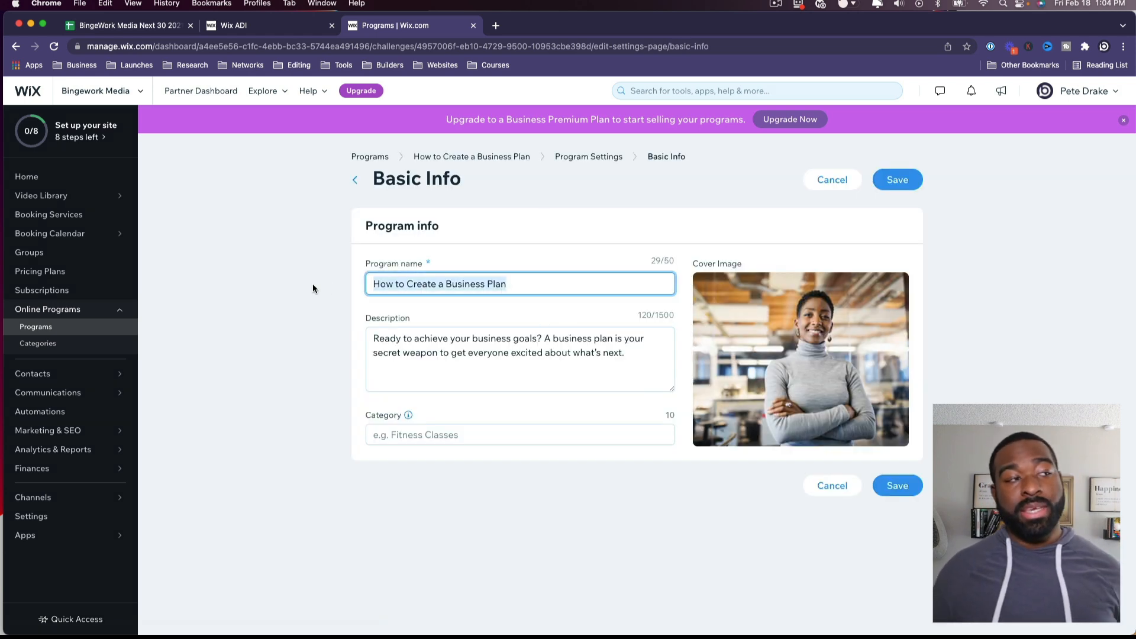
text(How )
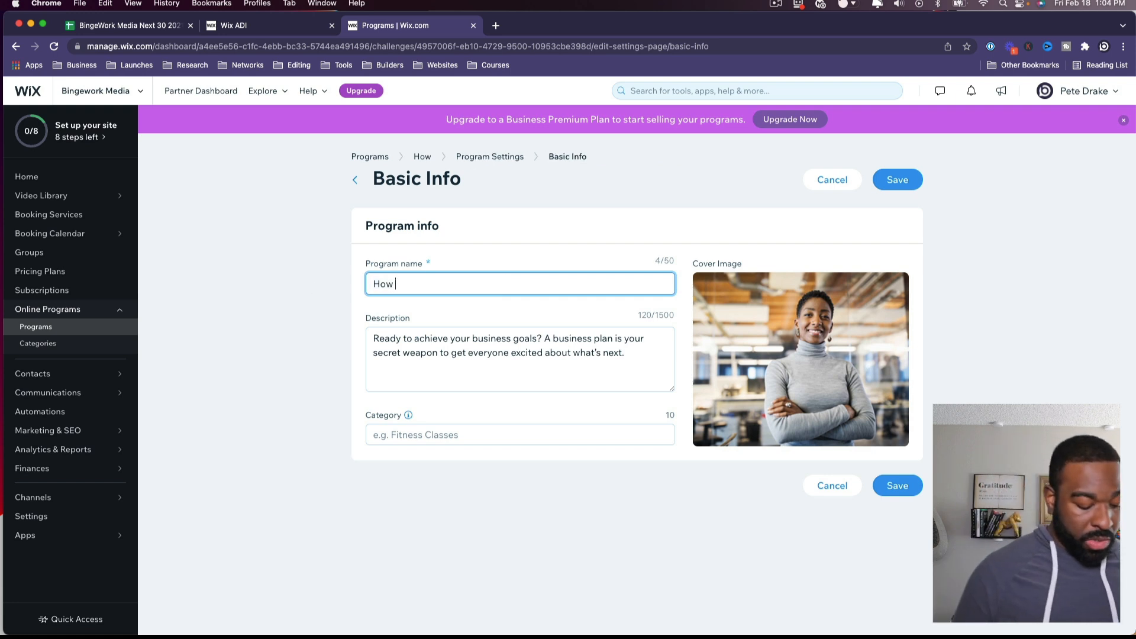
text(To Mak)
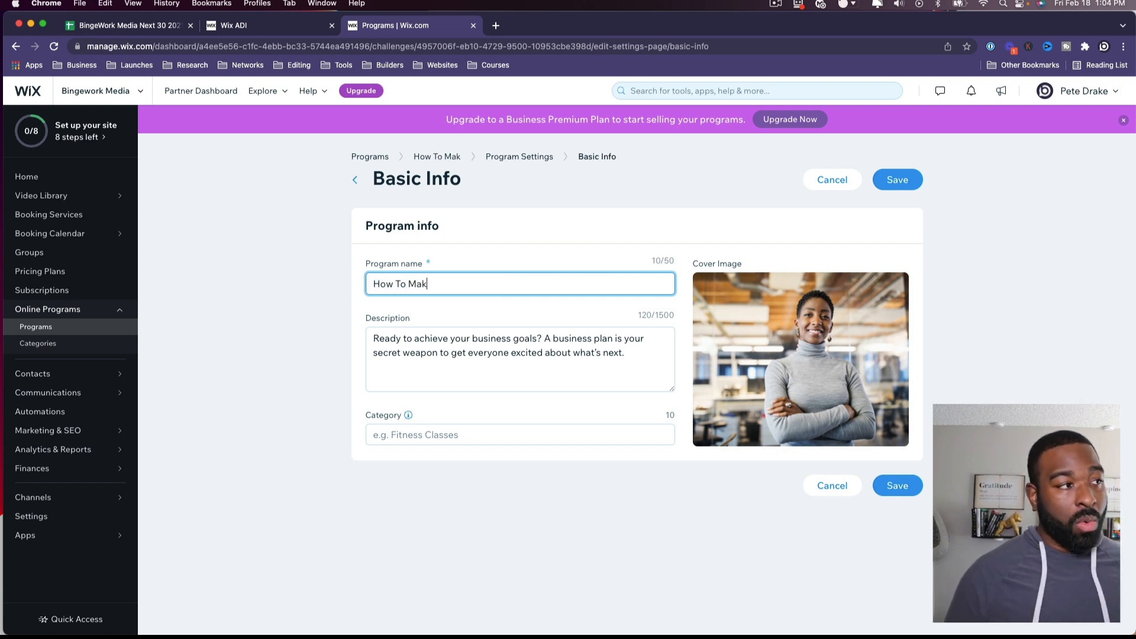
text(e Whatever)
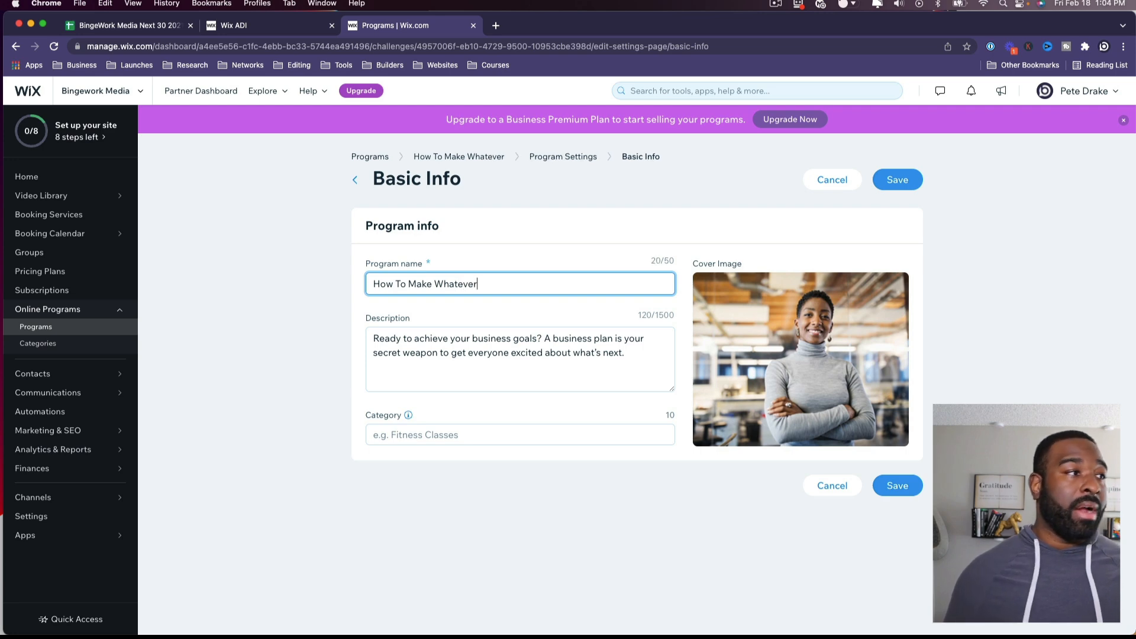
click(461, 352)
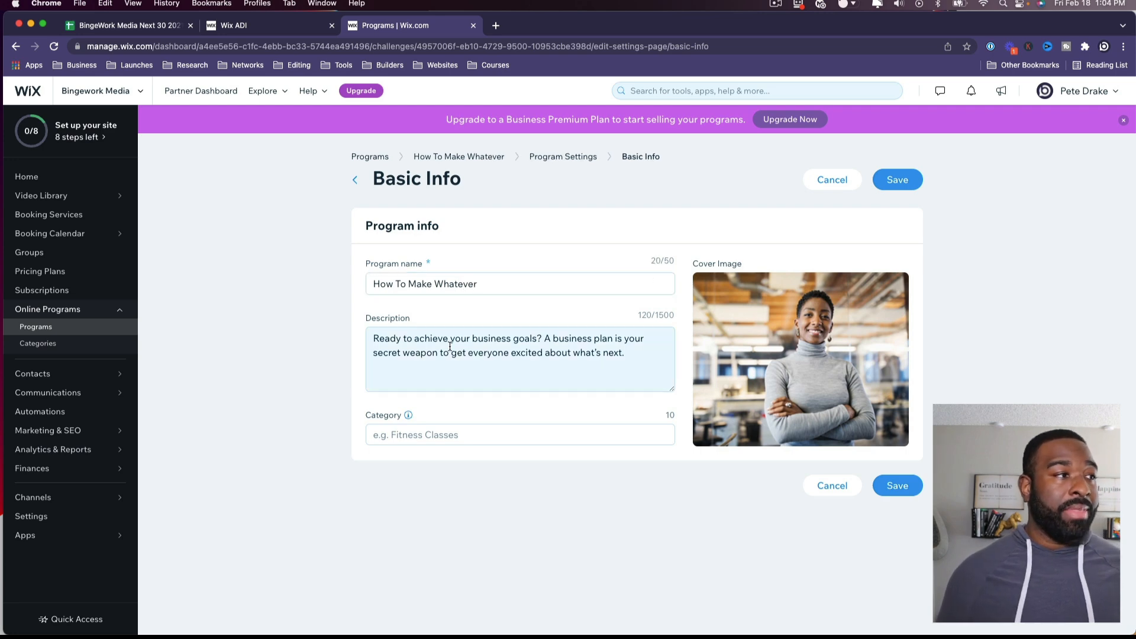
click(532, 435)
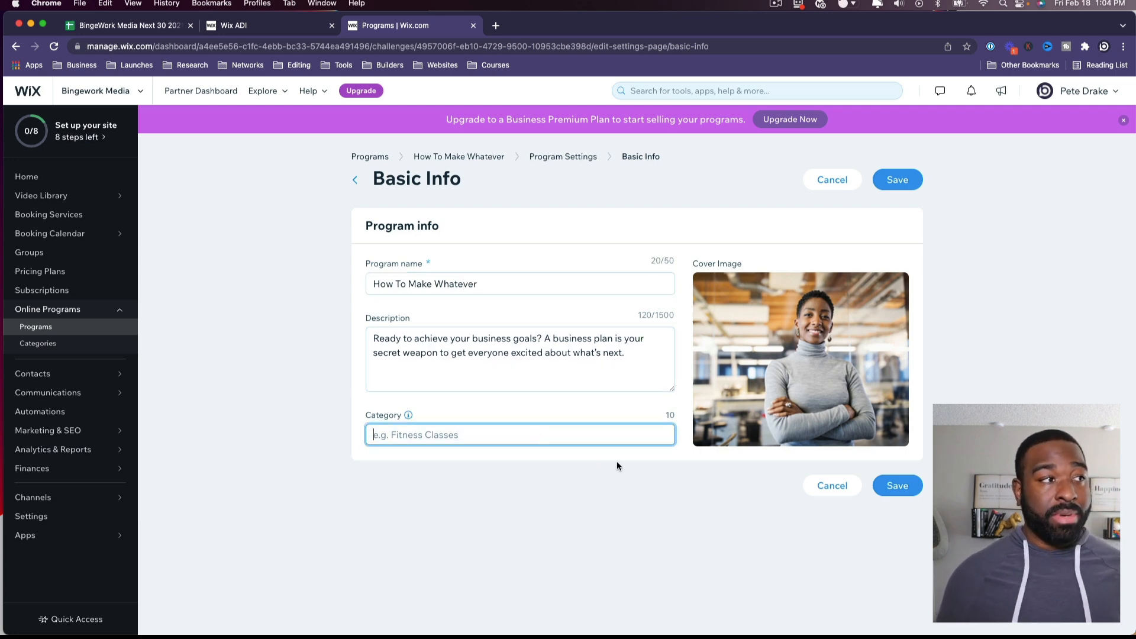
click(903, 486)
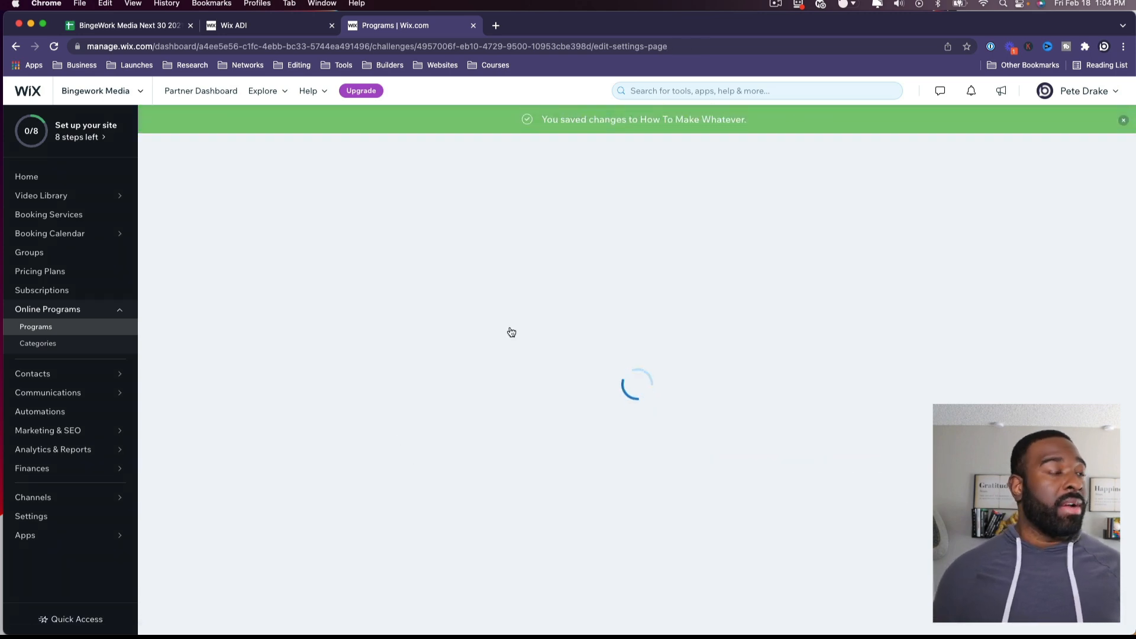
Step: Make the program pay-to-join at $97, excluded from subscriptions, and save the pricing
click(525, 267)
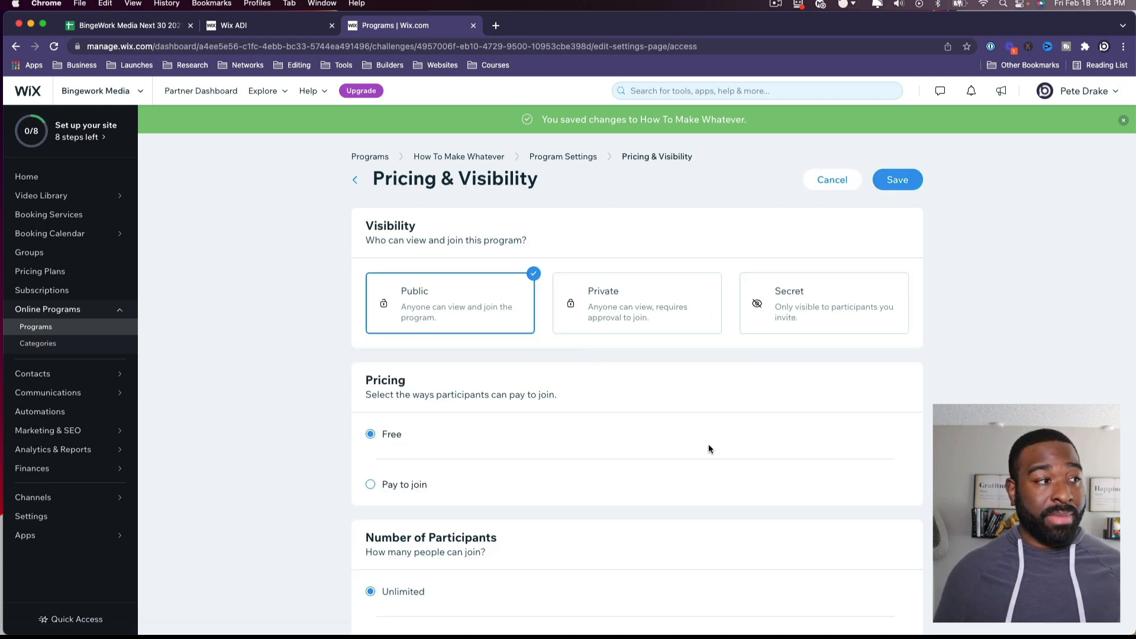
scroll(707, 444, down, 3)
click(385, 400)
scroll(414, 426, down, 3)
scroll(440, 414, down, 2)
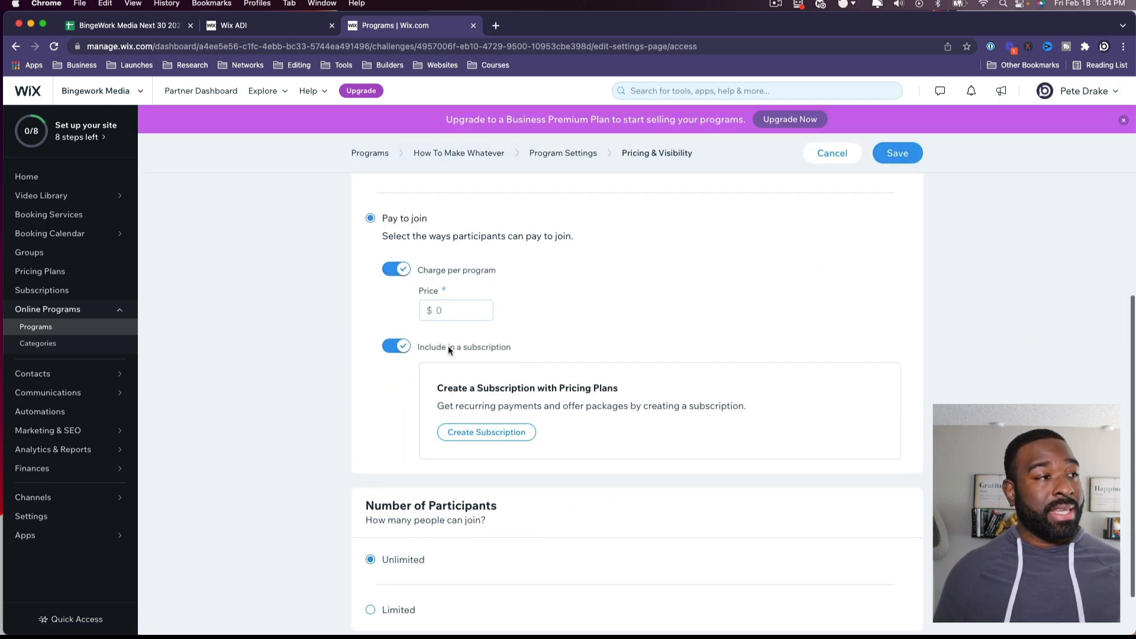
click(449, 308)
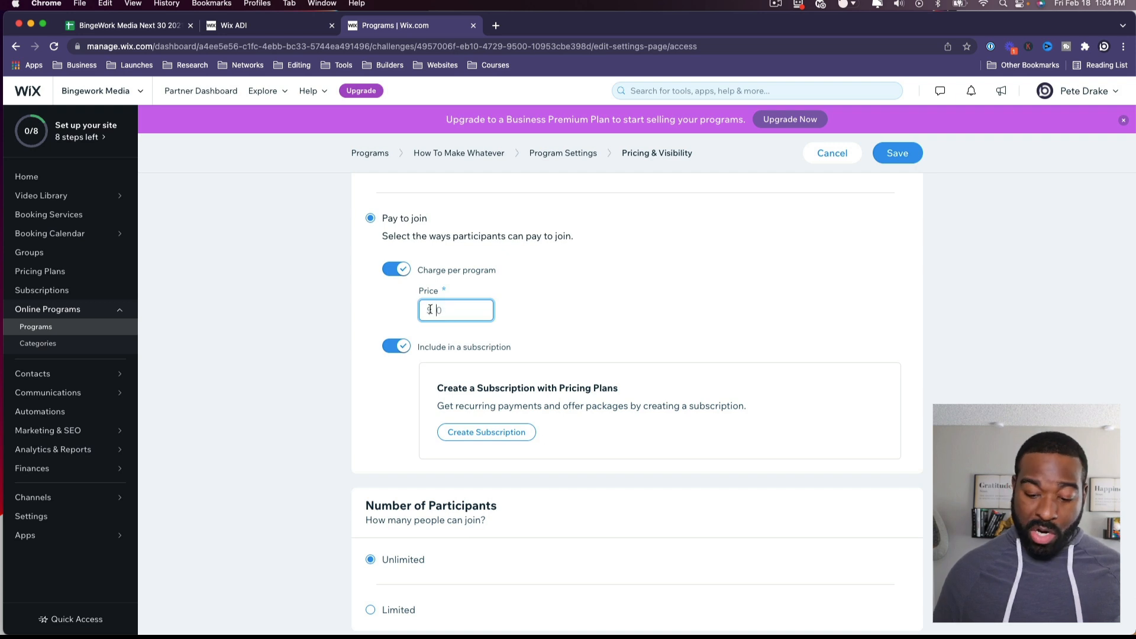
text(97)
scroll(517, 413, down, 2)
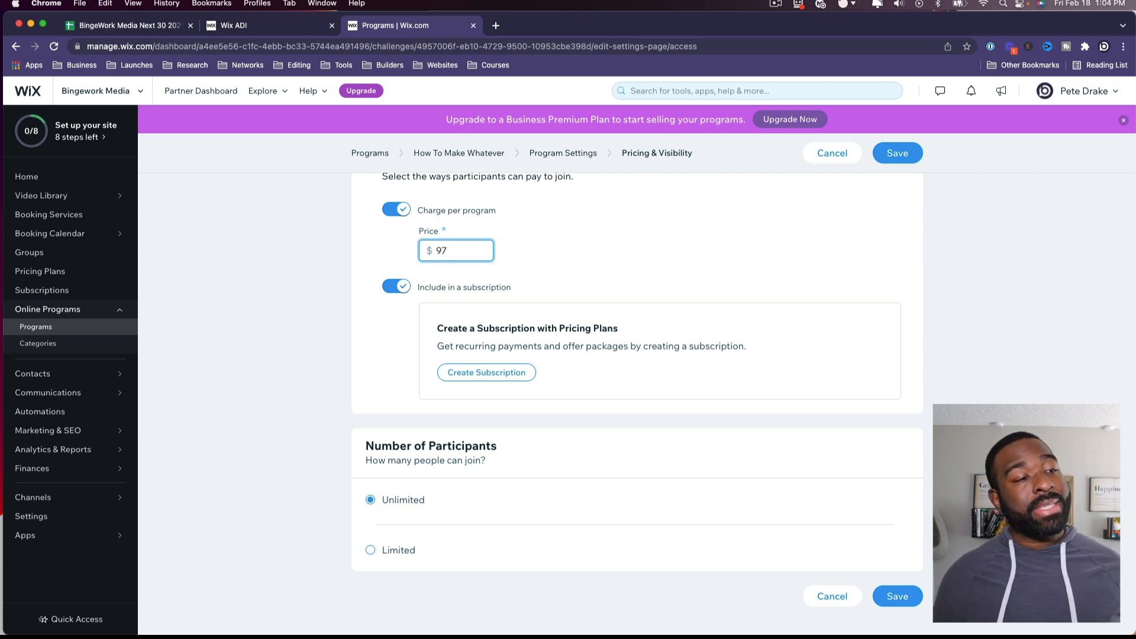
click(904, 592)
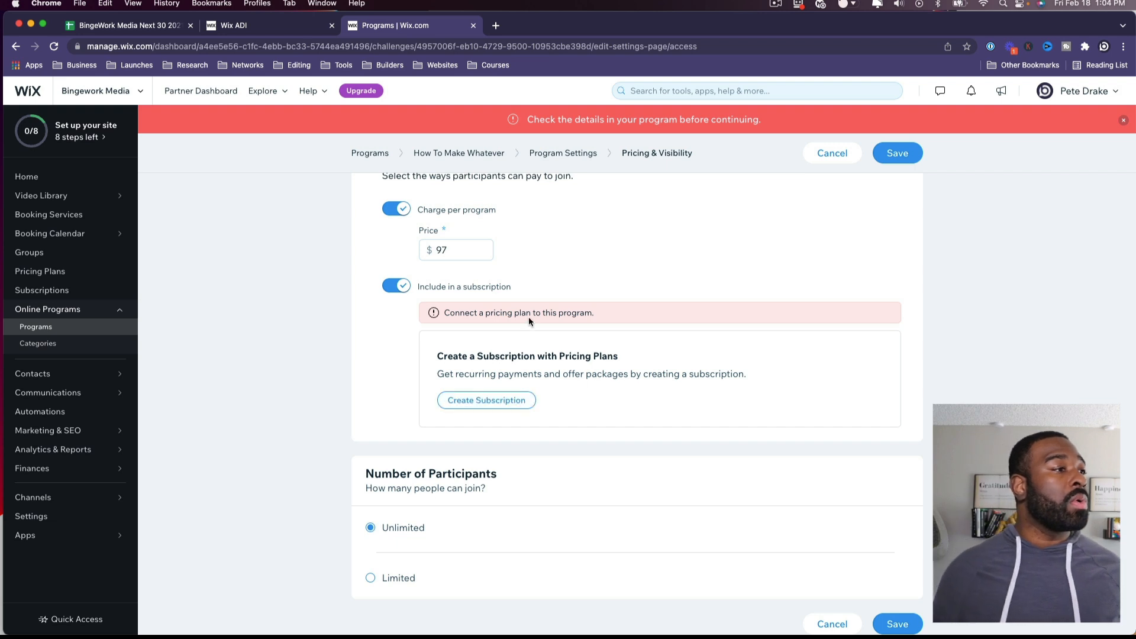
click(395, 286)
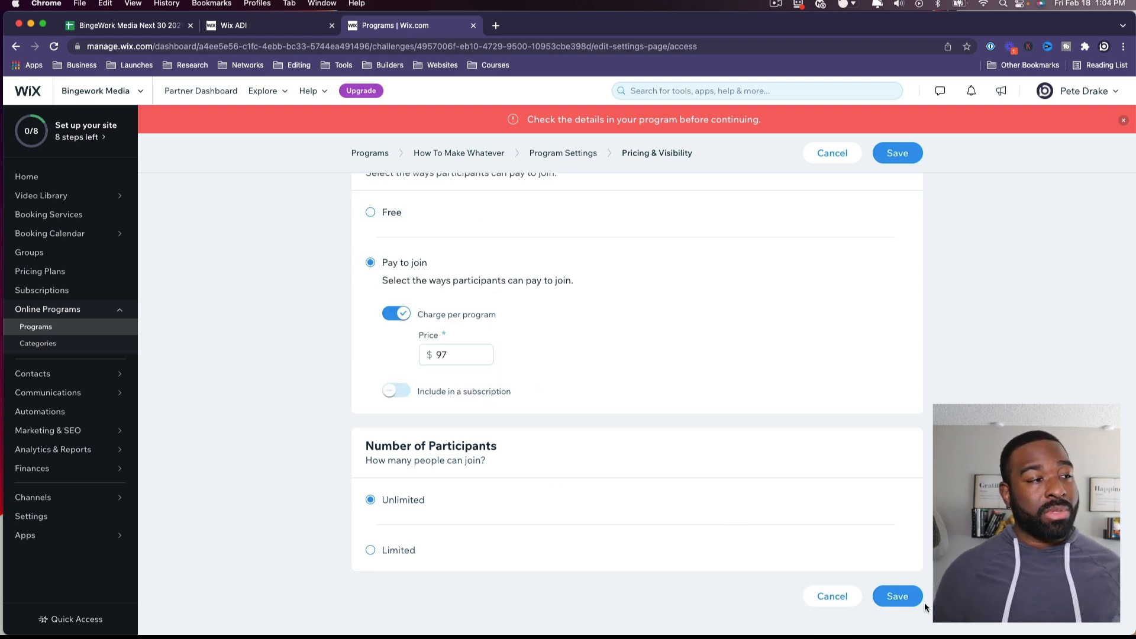
click(914, 597)
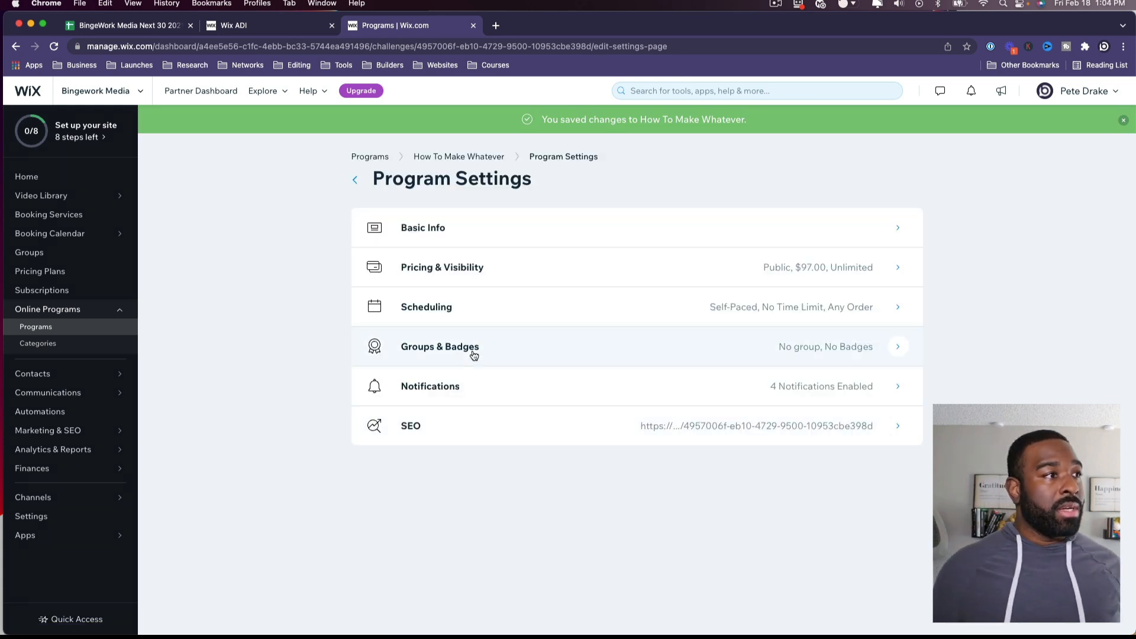
click(446, 304)
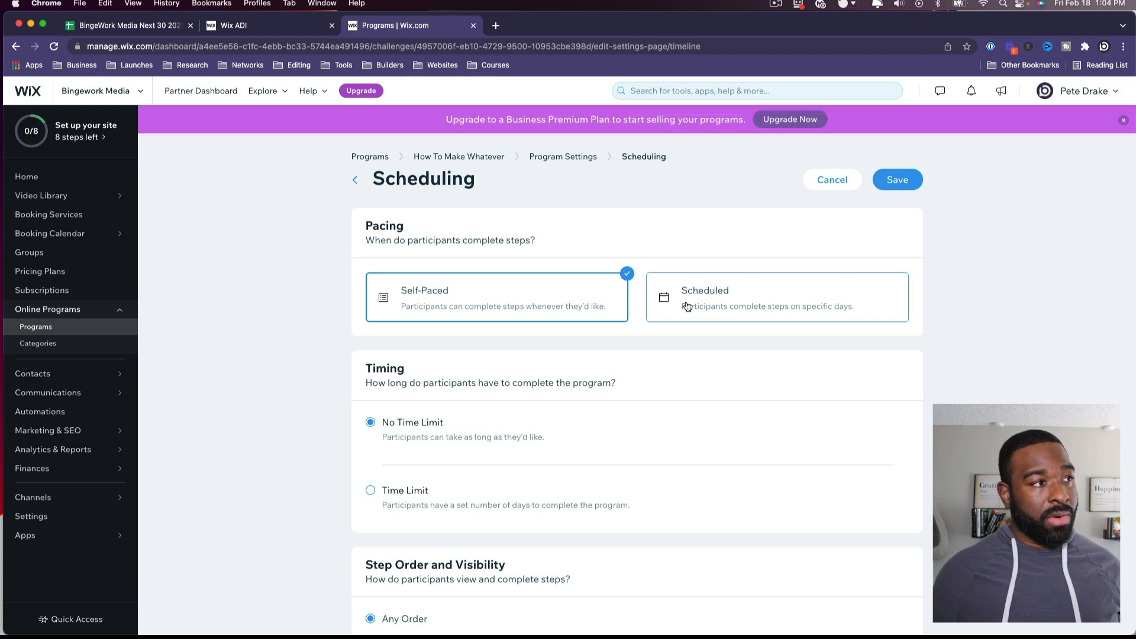
scroll(705, 355, down, 2)
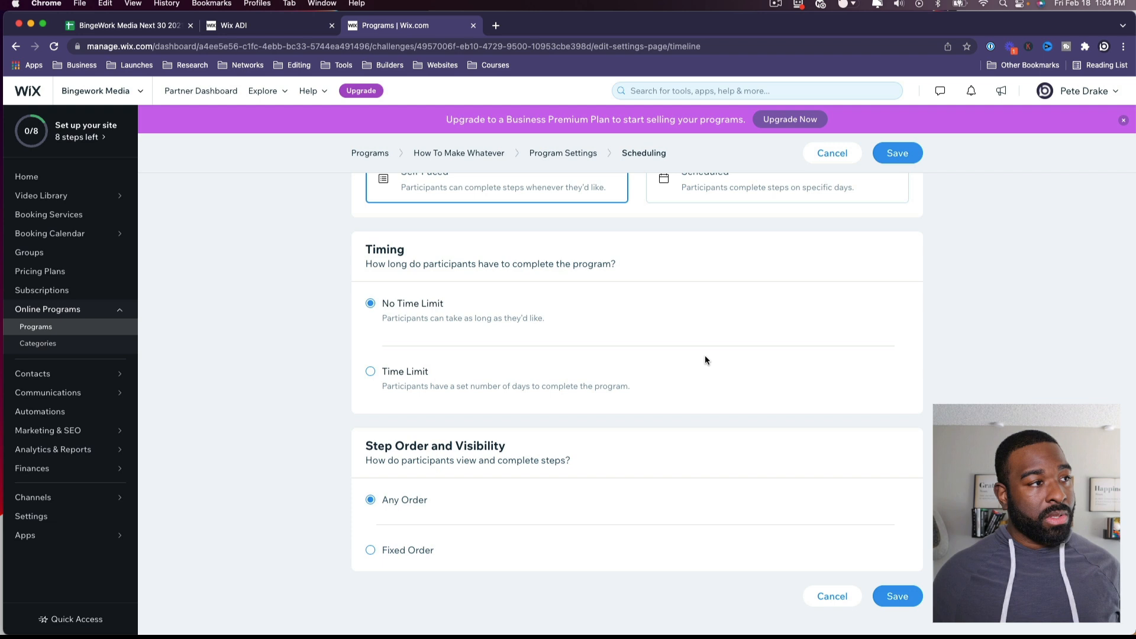
scroll(704, 356, up, 2)
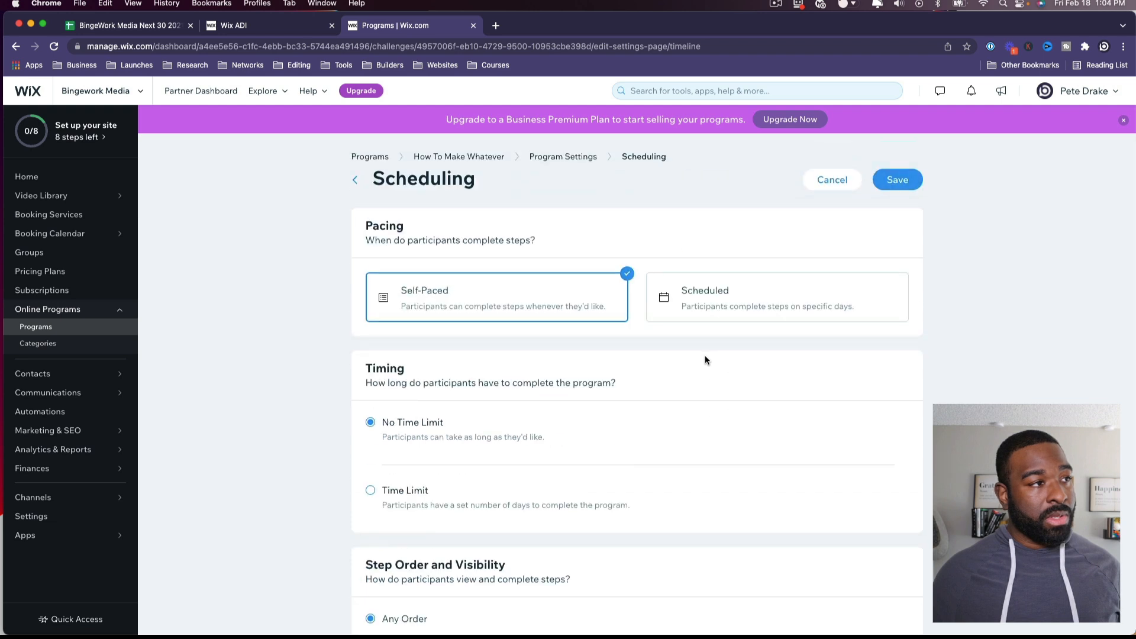
scroll(682, 348, down, 2)
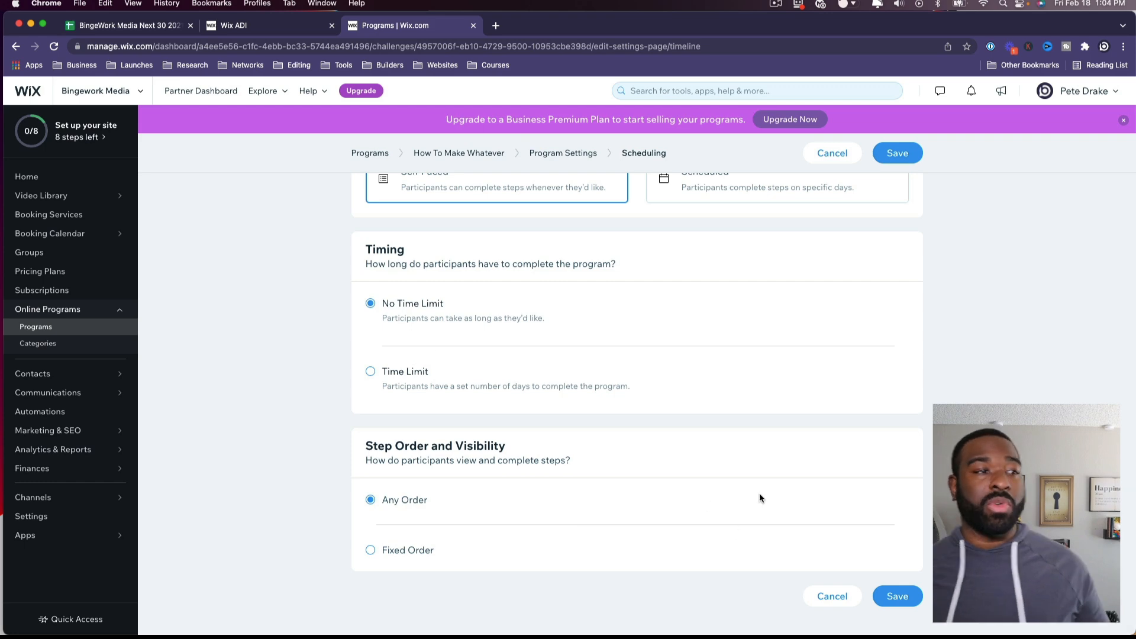
scroll(757, 385, up, 3)
click(831, 176)
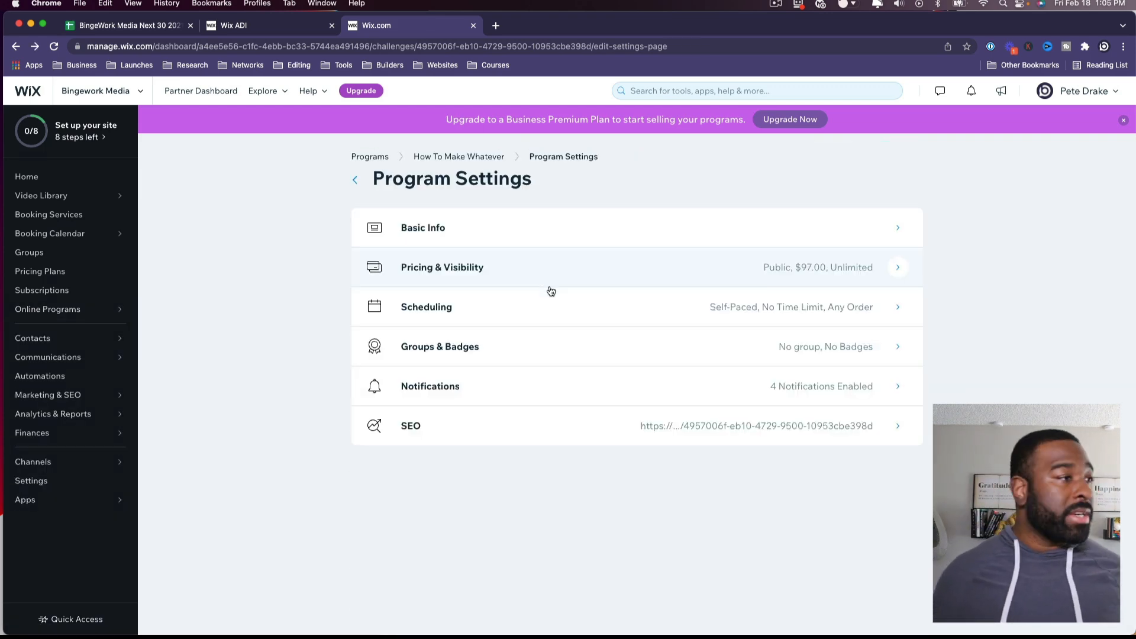
click(528, 352)
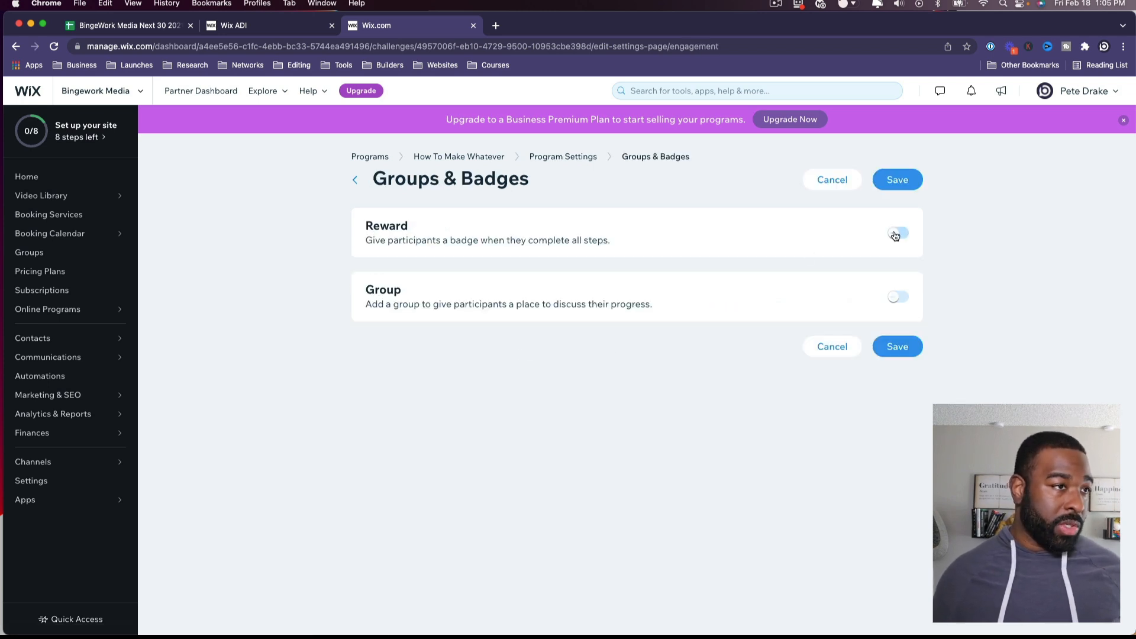
click(847, 346)
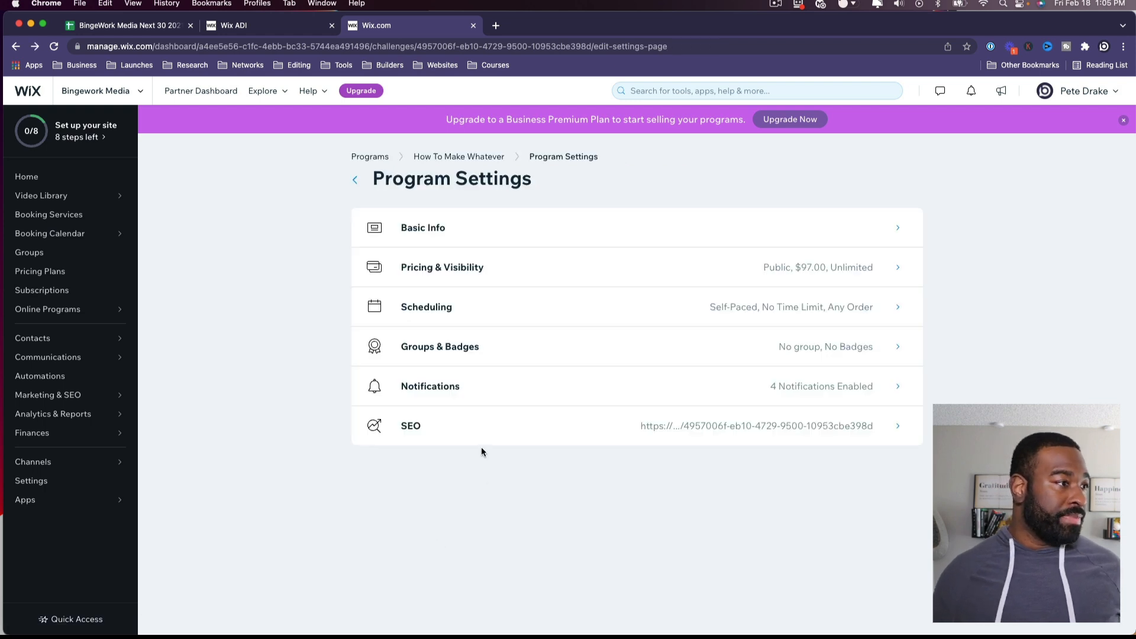
Step: Look over the program's Notifications and SEO settings without changes, then return to How To Make Whatever
click(471, 400)
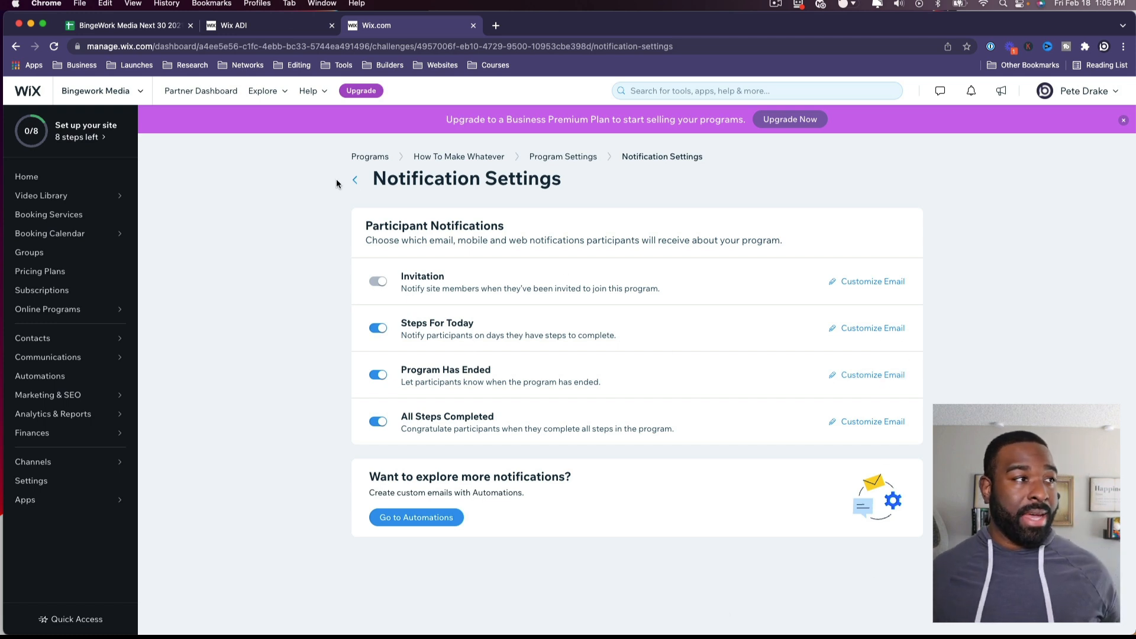
click(355, 179)
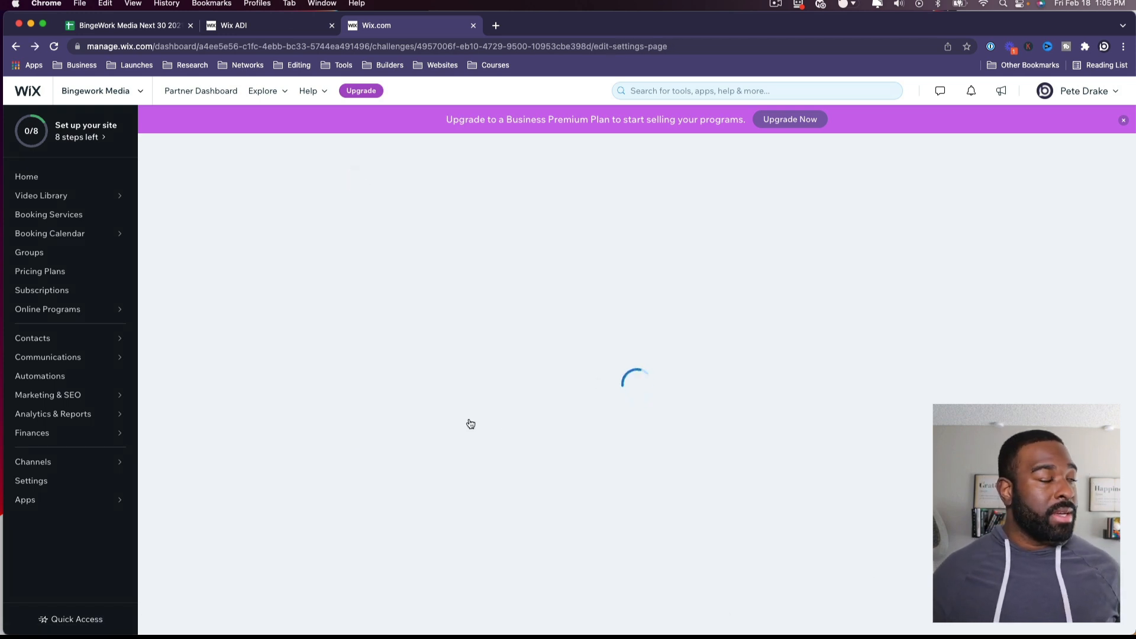
click(458, 428)
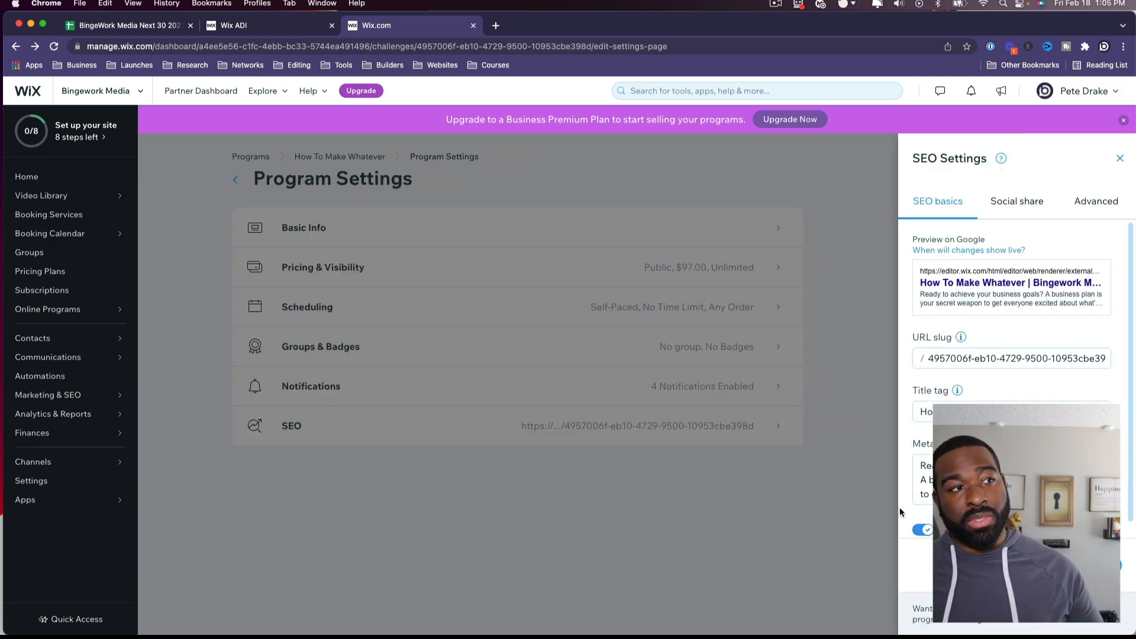
click(791, 525)
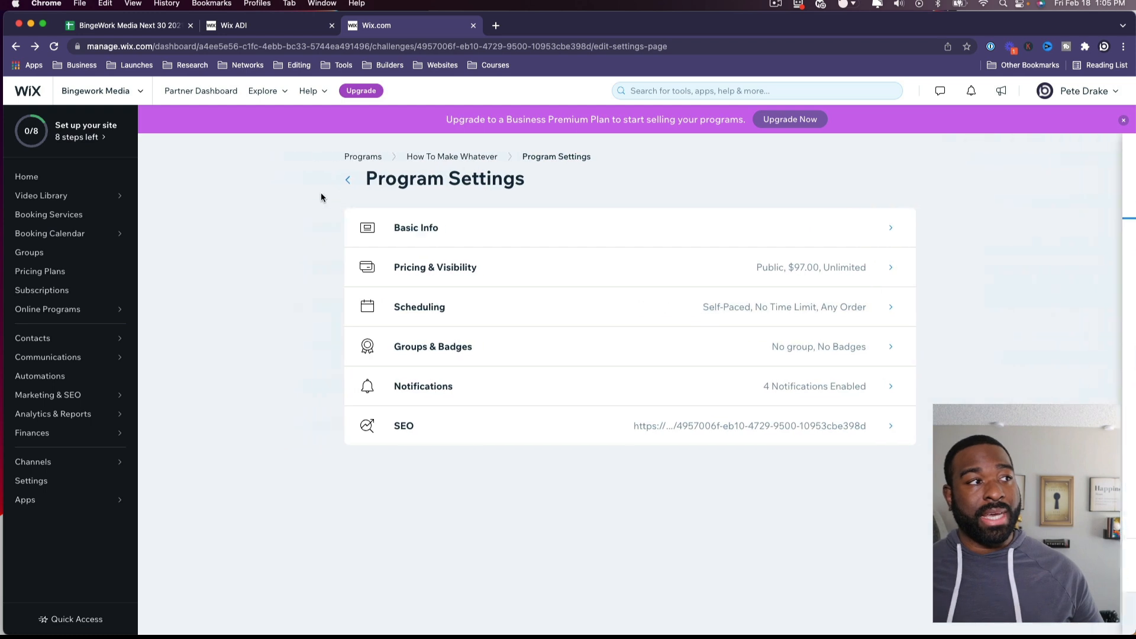
click(362, 183)
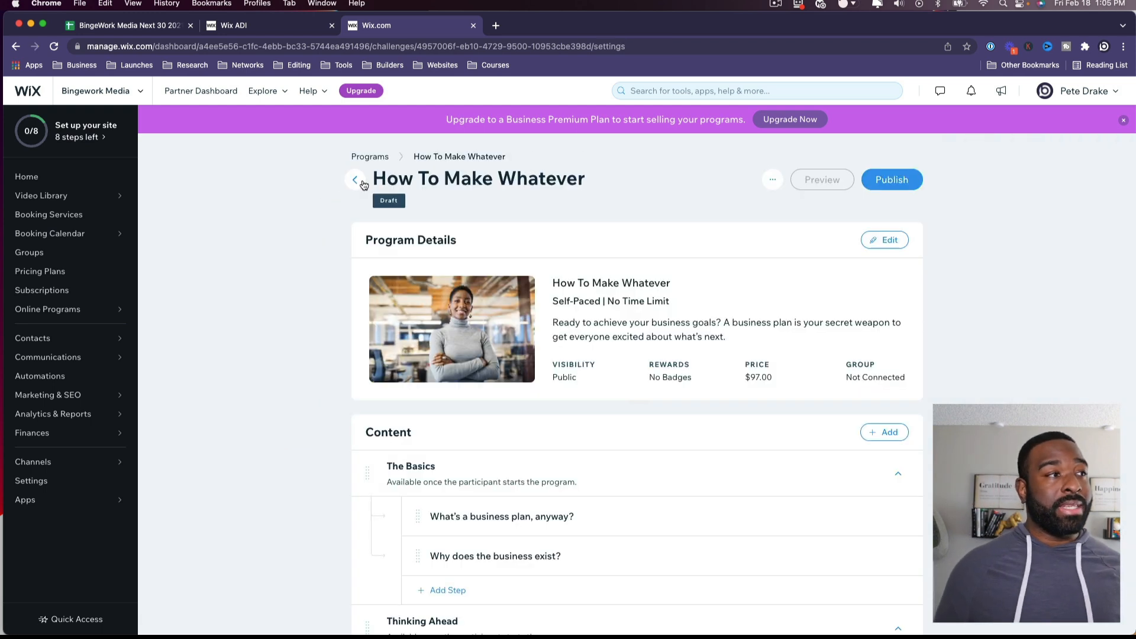
Step: Navigate to the How To Make Whatever program page and start editing The Basics content section
click(362, 182)
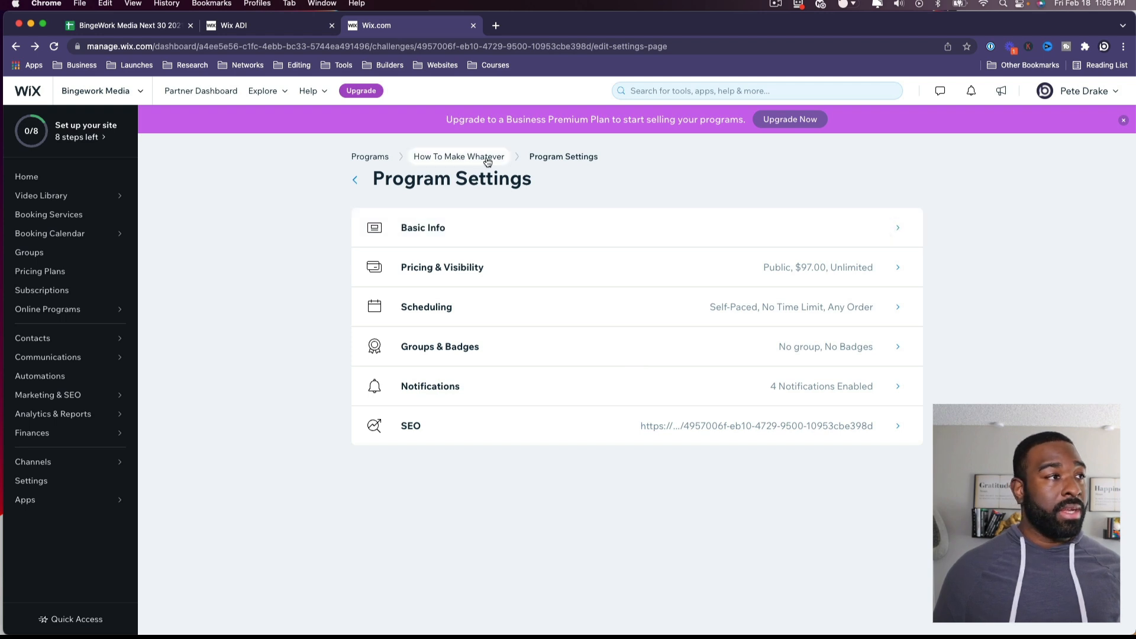
click(369, 157)
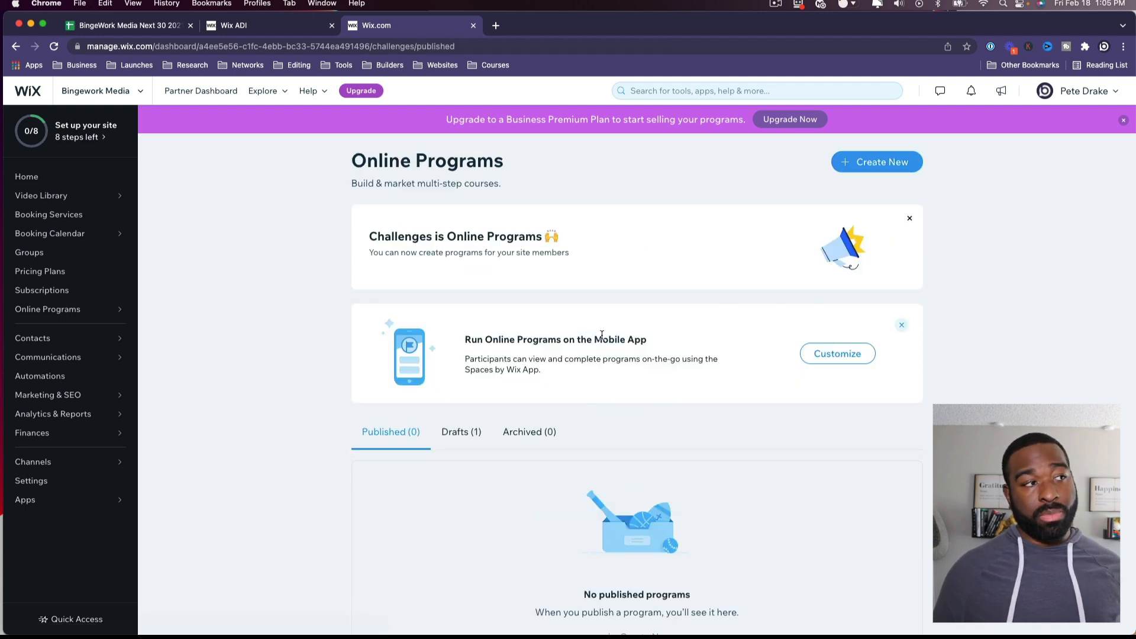
scroll(819, 330, down, 2)
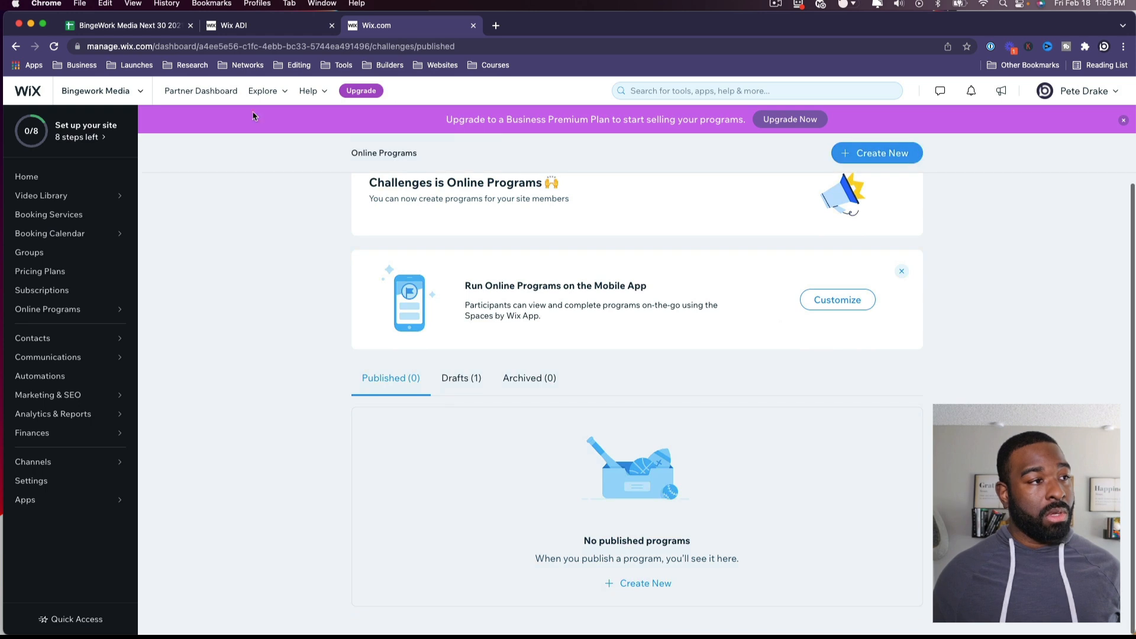
click(16, 47)
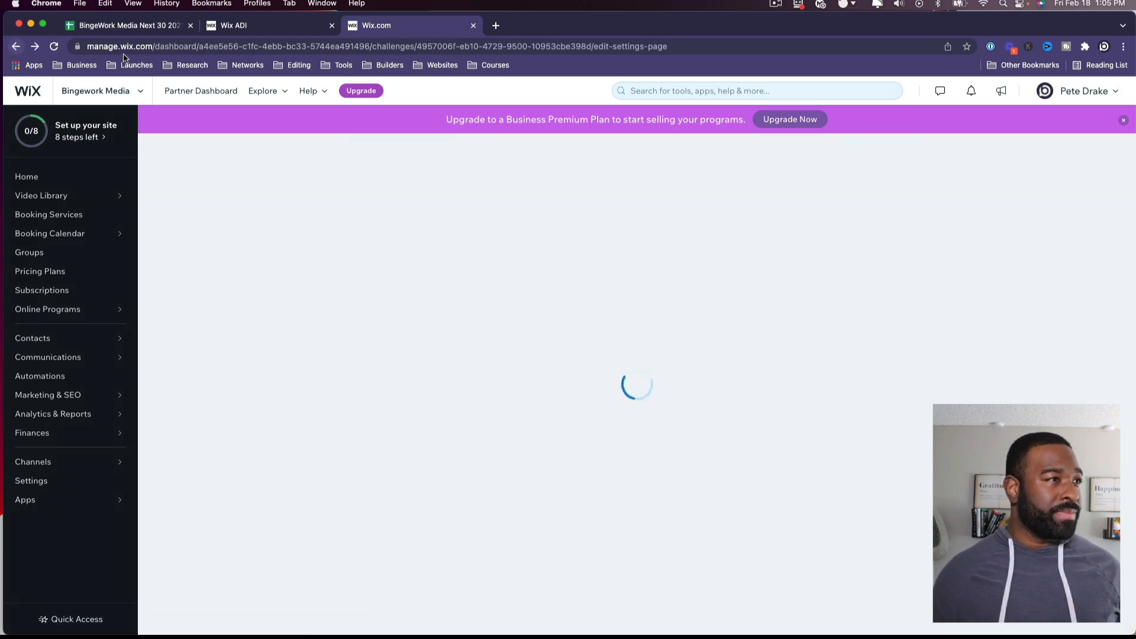
click(472, 157)
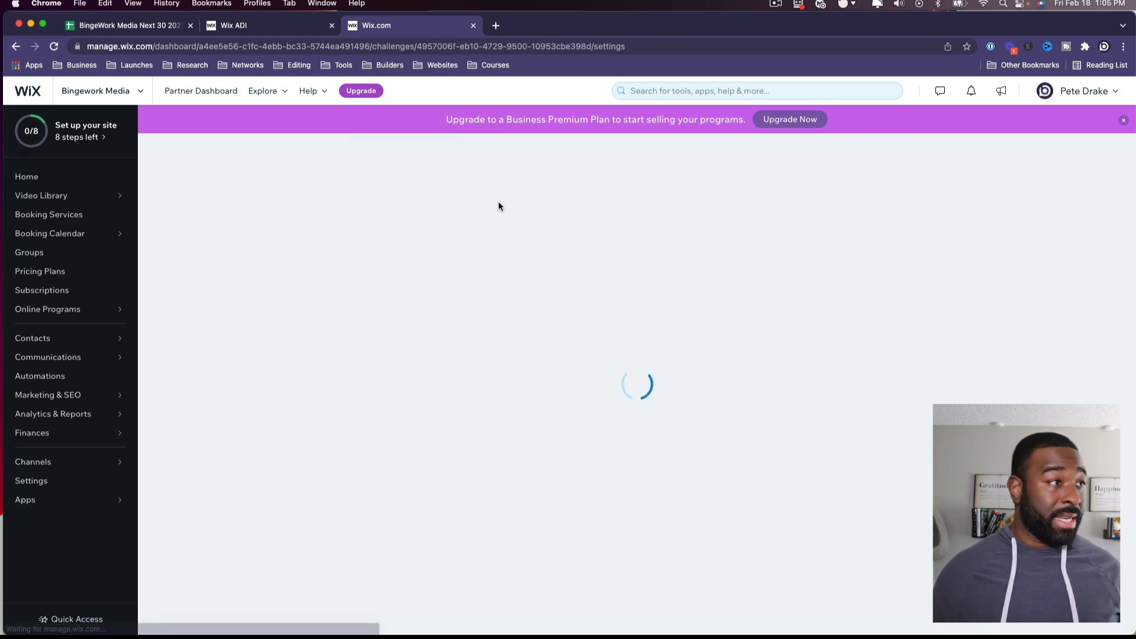
scroll(769, 296, down, 5)
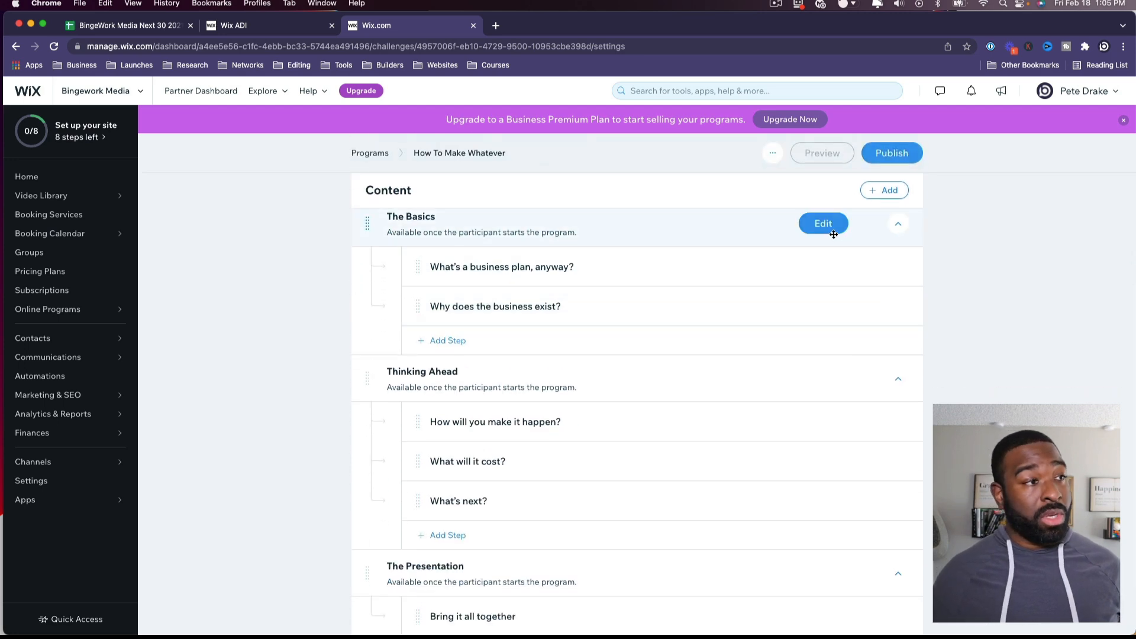
scroll(822, 255, up, 1)
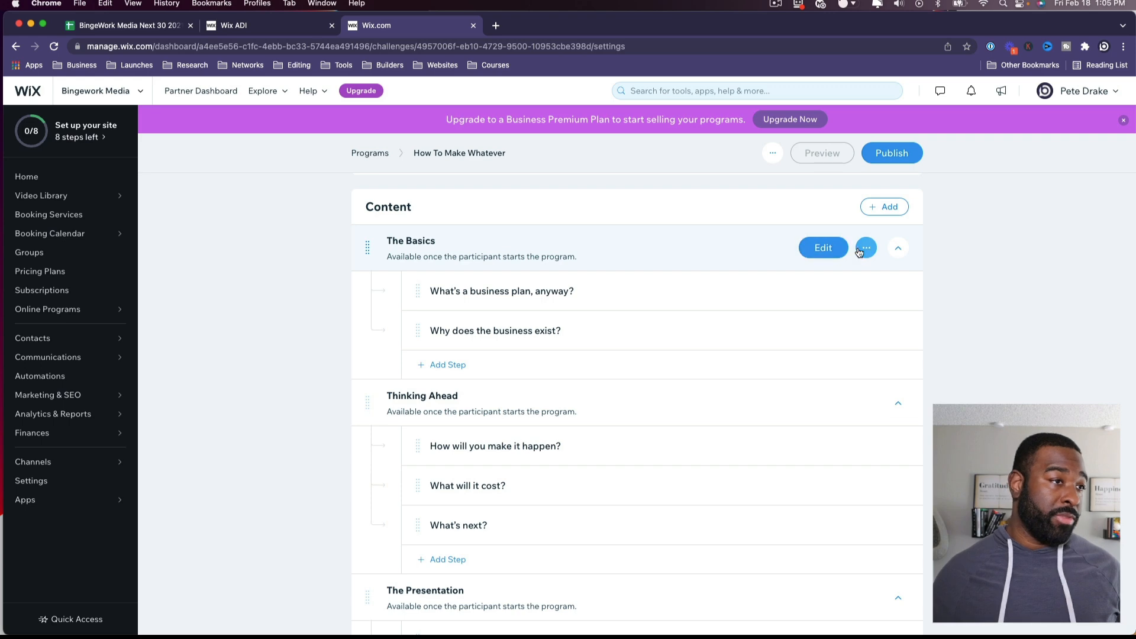
click(827, 253)
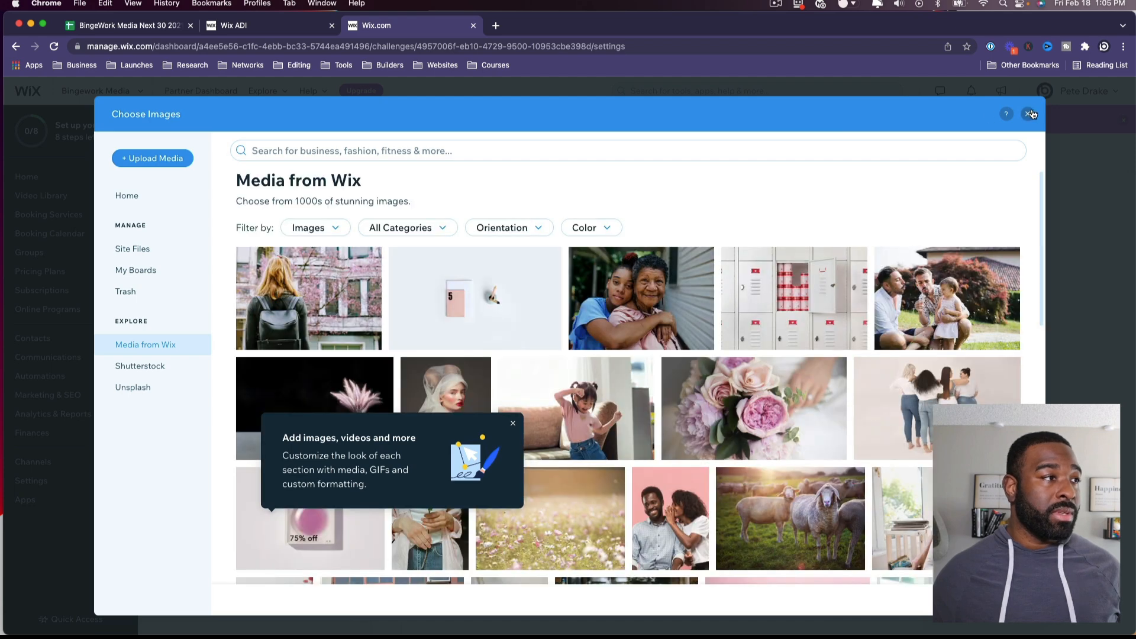
Step: Close the Choose Images library and The Basics section editor without adding an image
click(1029, 114)
click(899, 121)
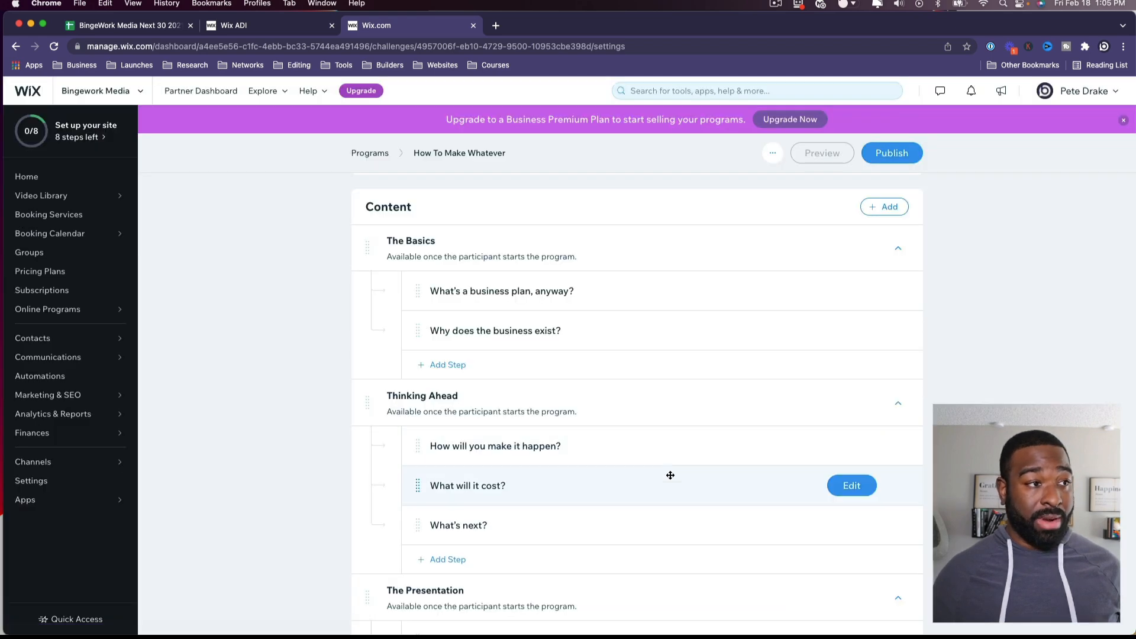
scroll(669, 474, down, 3)
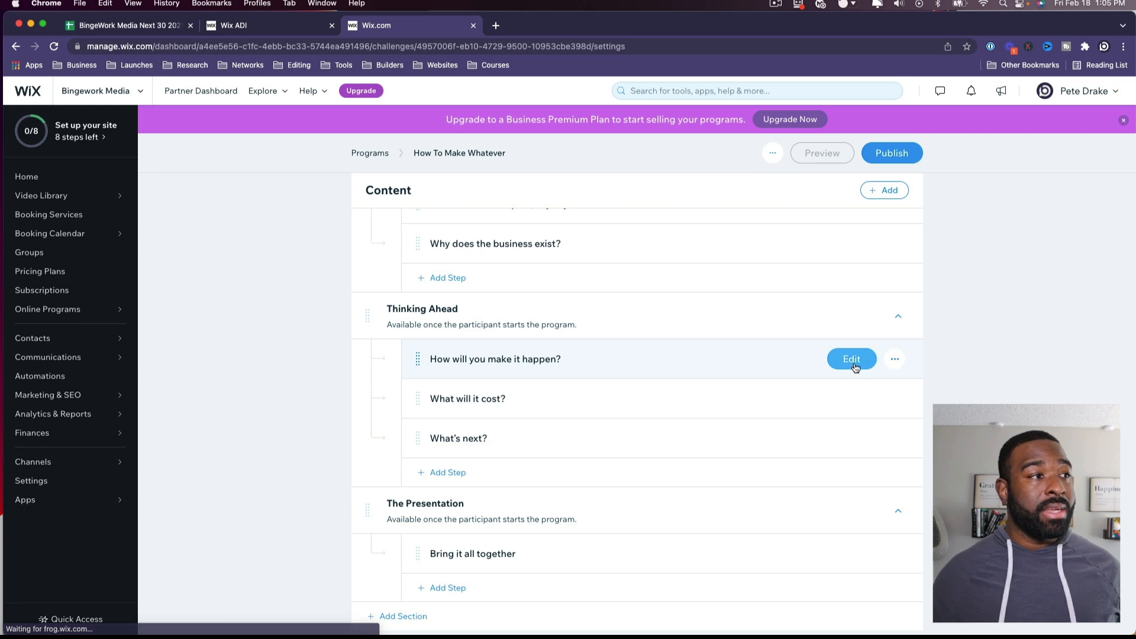
Step: Start adding a video to the 'How will you make it happen?' step, then cancel without changes
click(843, 361)
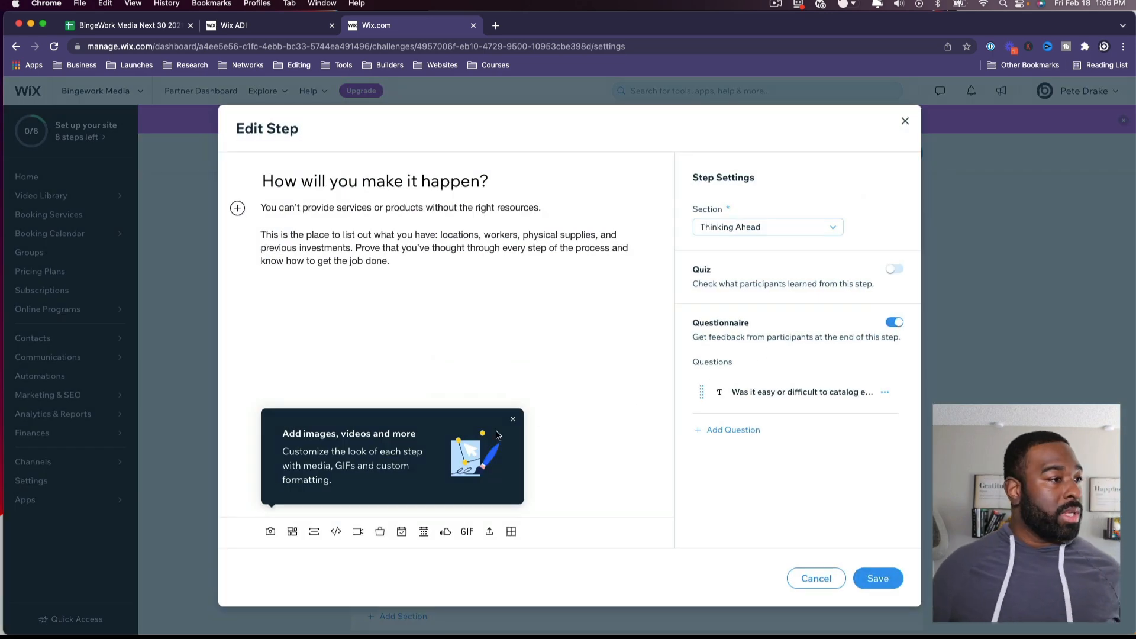
click(513, 419)
click(352, 389)
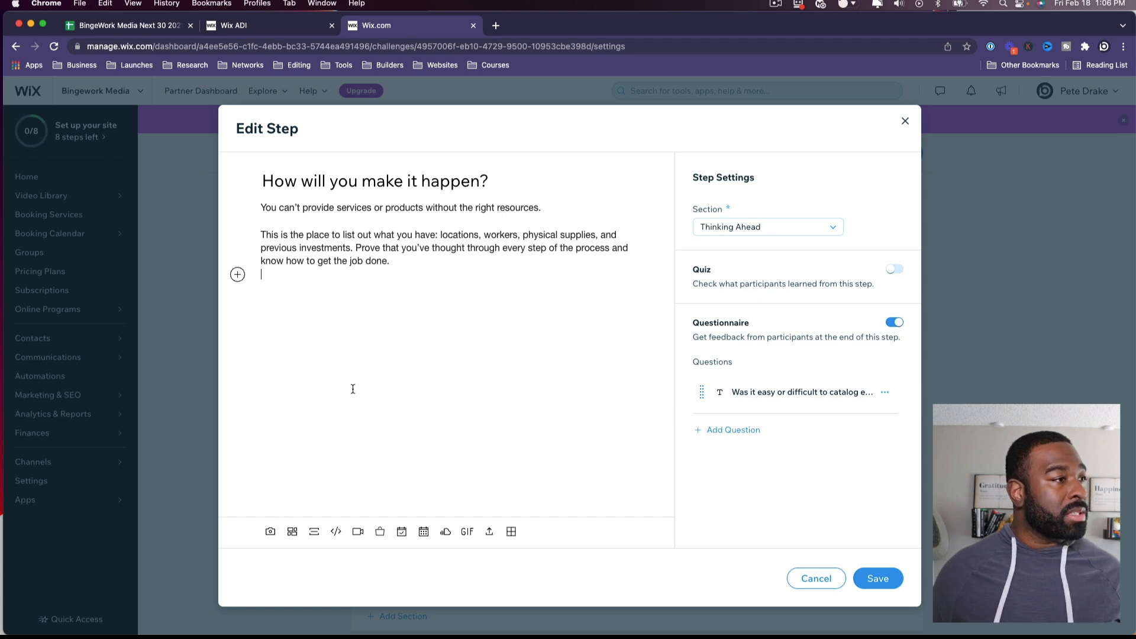
click(238, 275)
click(300, 274)
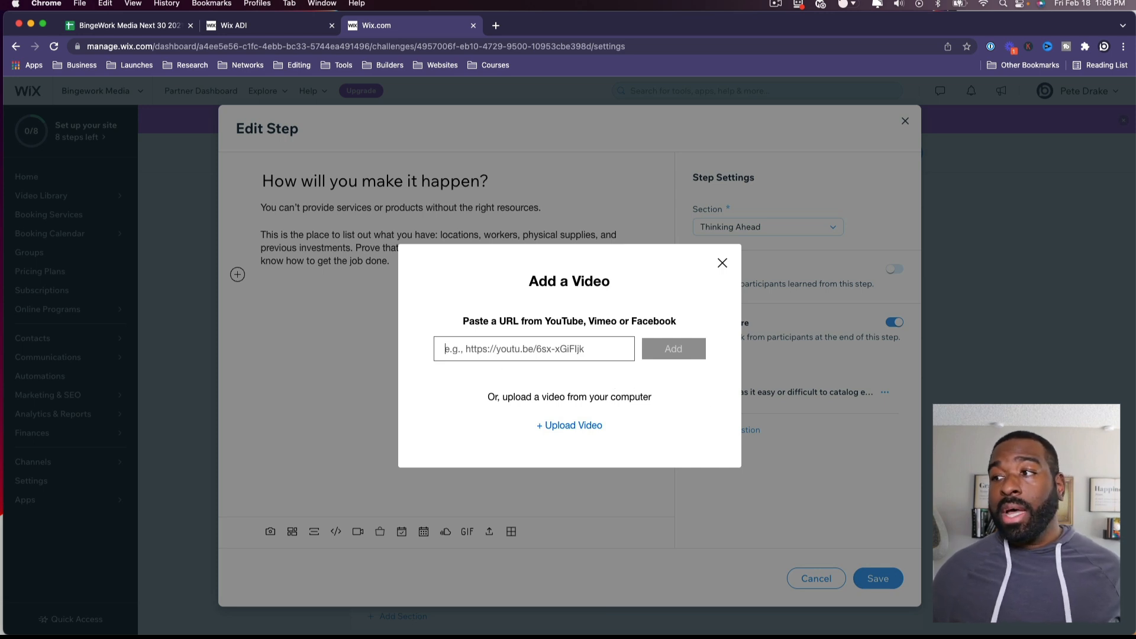
click(722, 264)
click(815, 578)
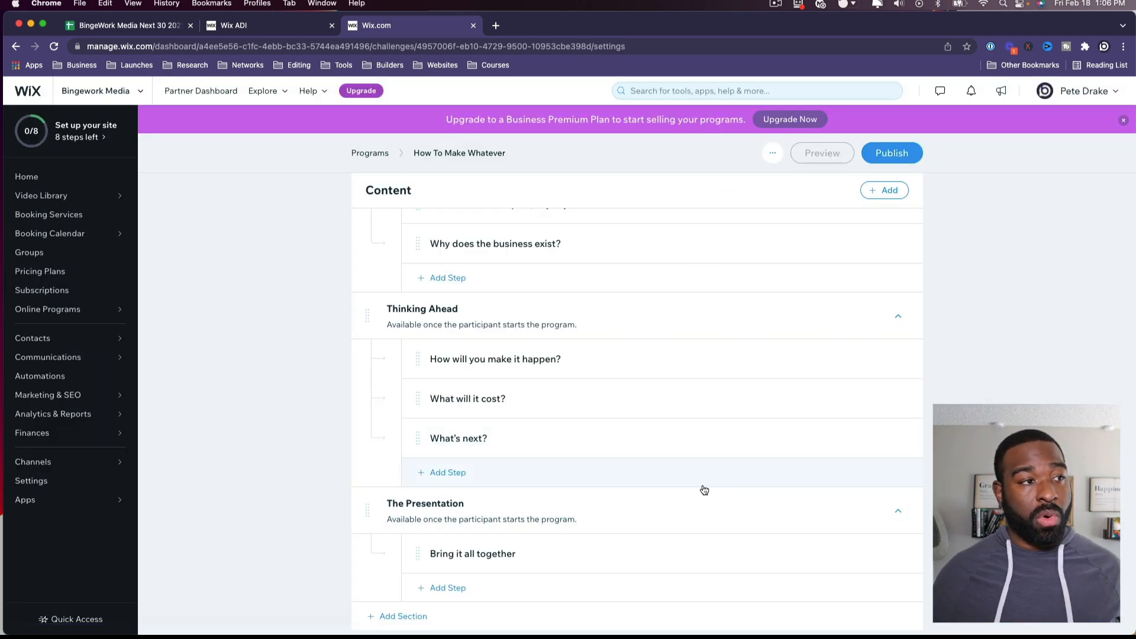
Step: Publish the How To Make Whatever program and view the Subscriptions page
click(888, 159)
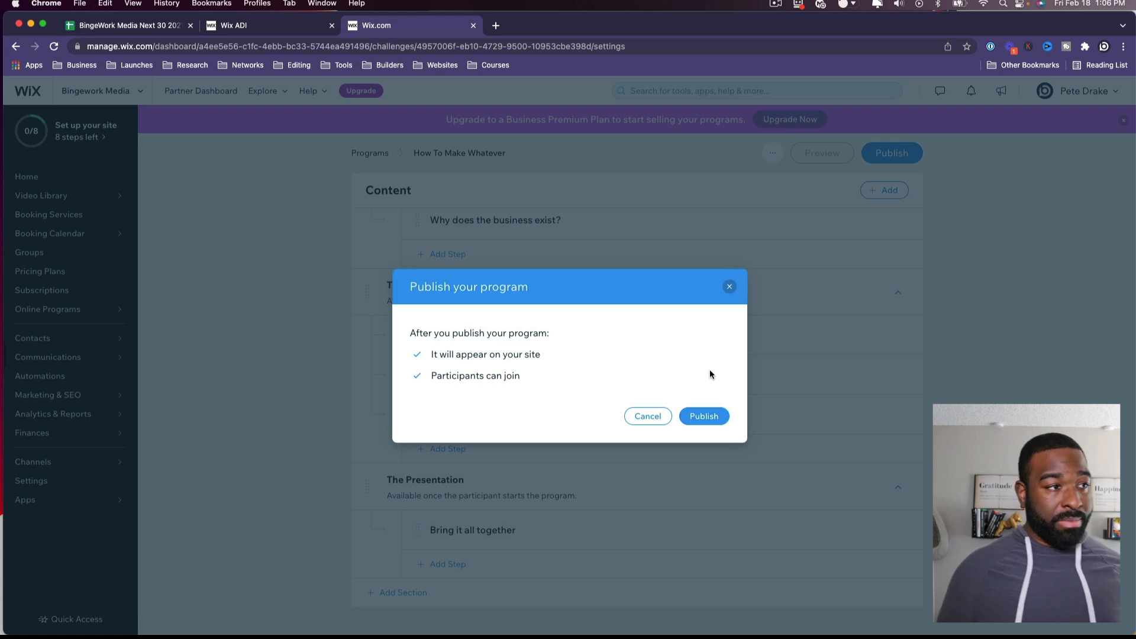
click(714, 414)
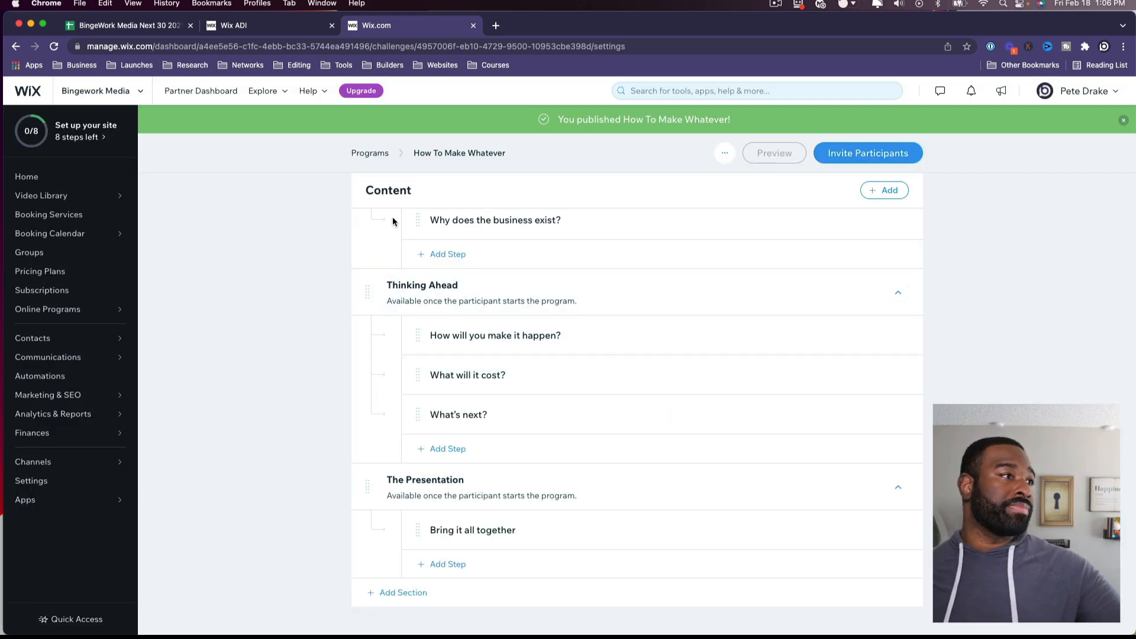
click(370, 153)
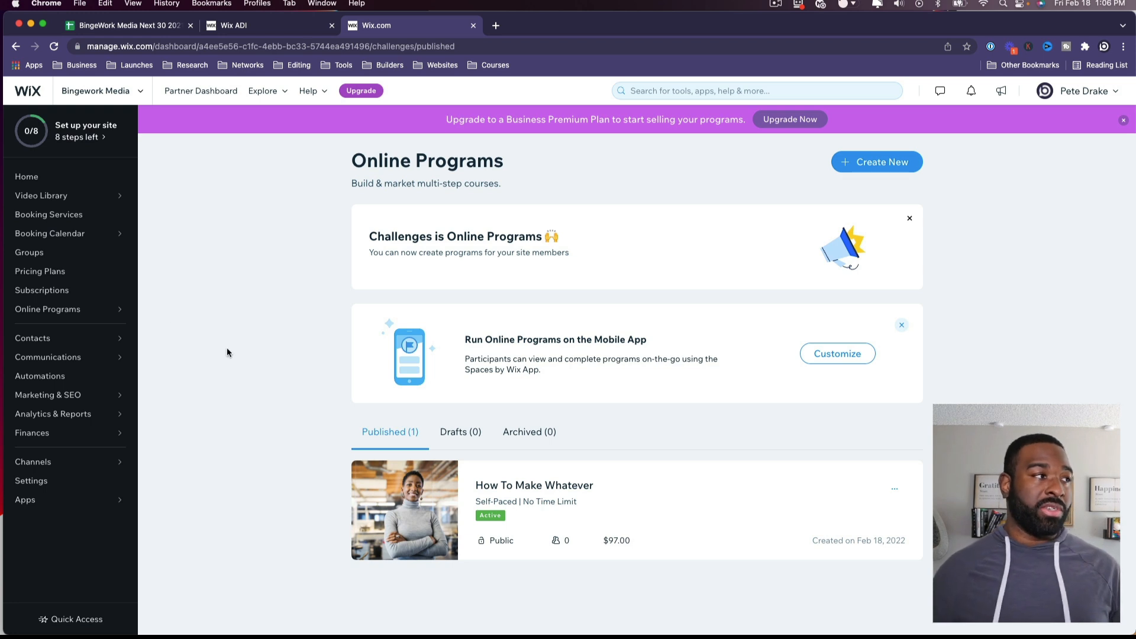
click(72, 291)
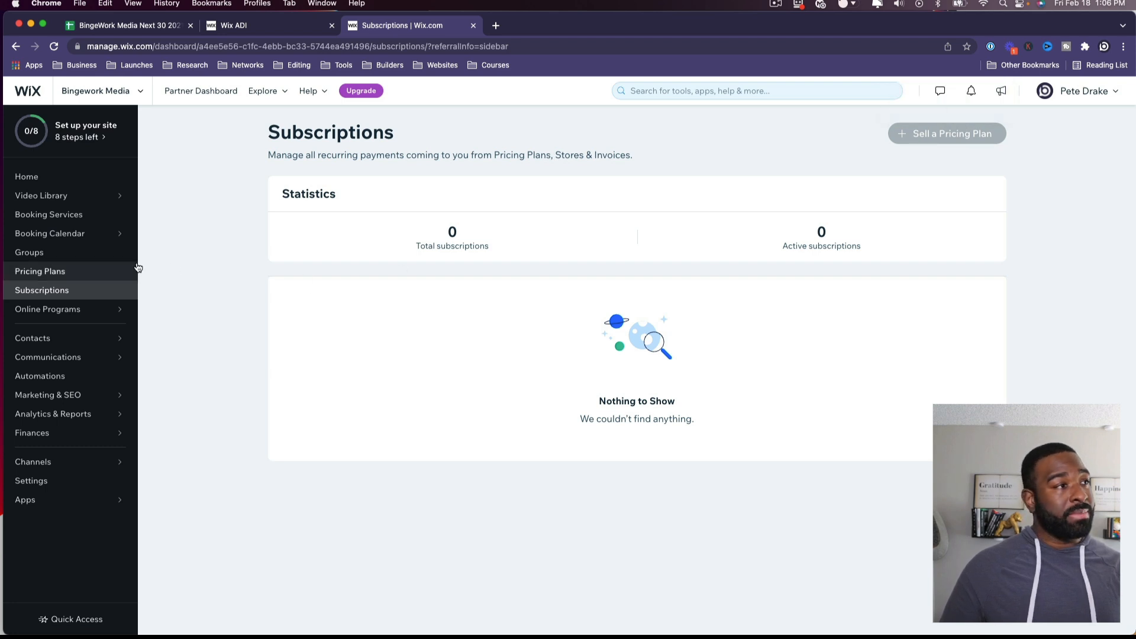
Step: Browse a new Untitled Plan form in Pricing Plans without saving, then go to Groups
click(96, 278)
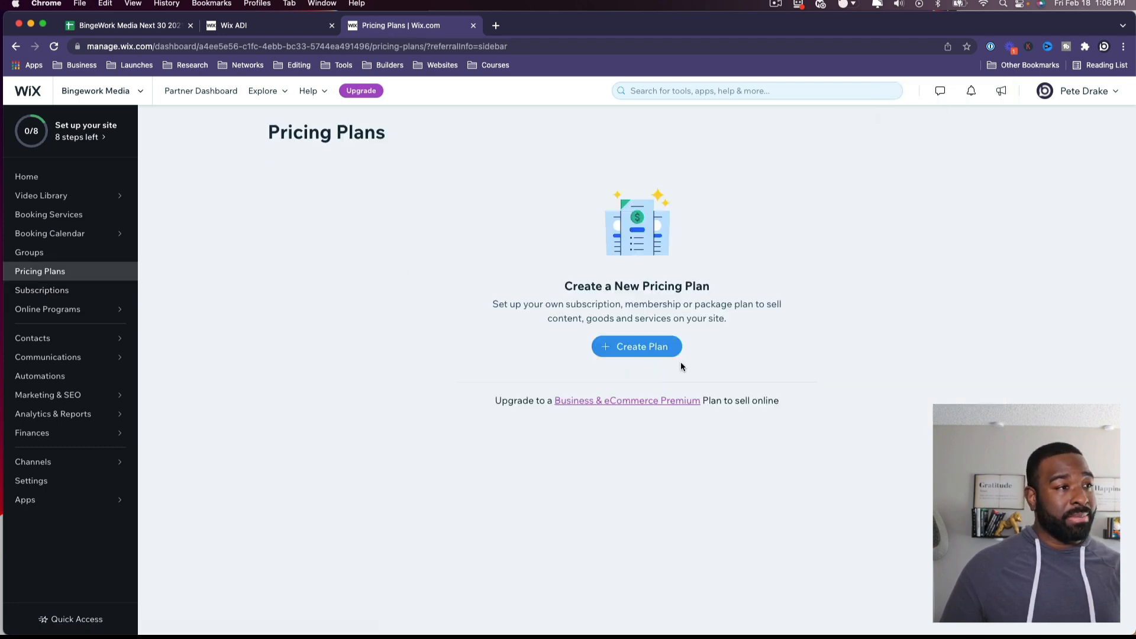
click(663, 347)
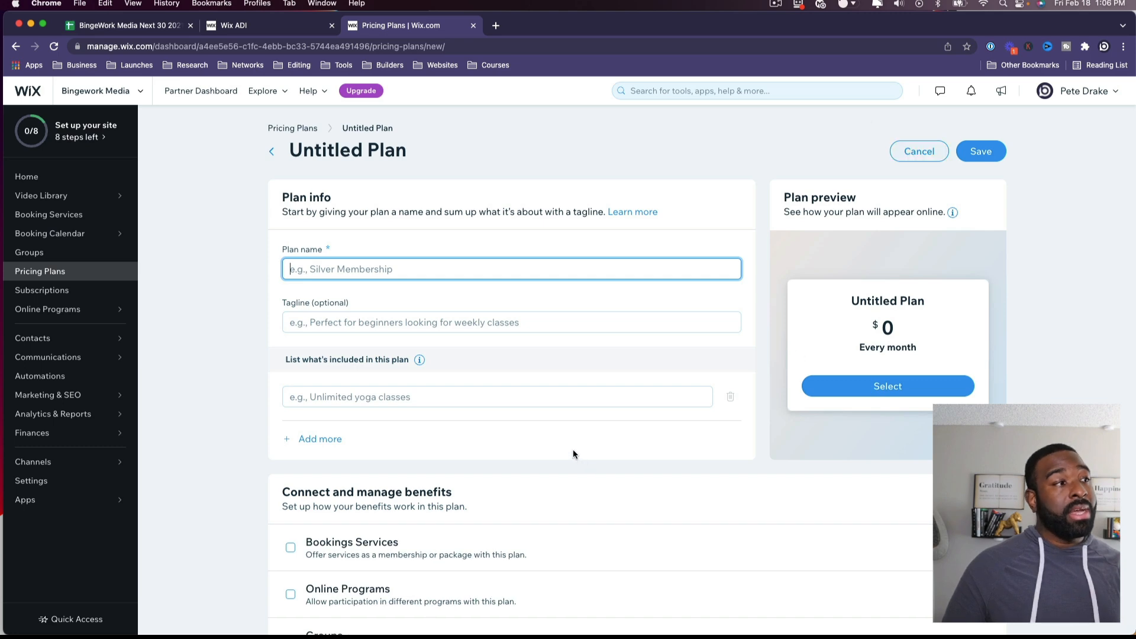
scroll(572, 448, down, 5)
scroll(590, 282, up, 3)
click(436, 294)
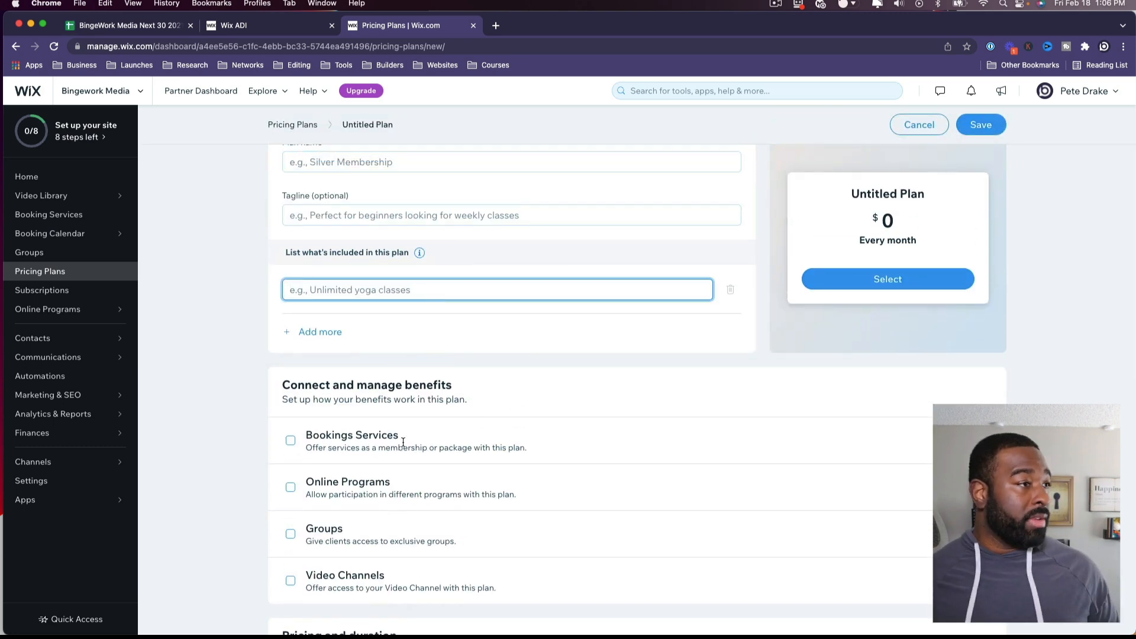
scroll(360, 406, down, 9)
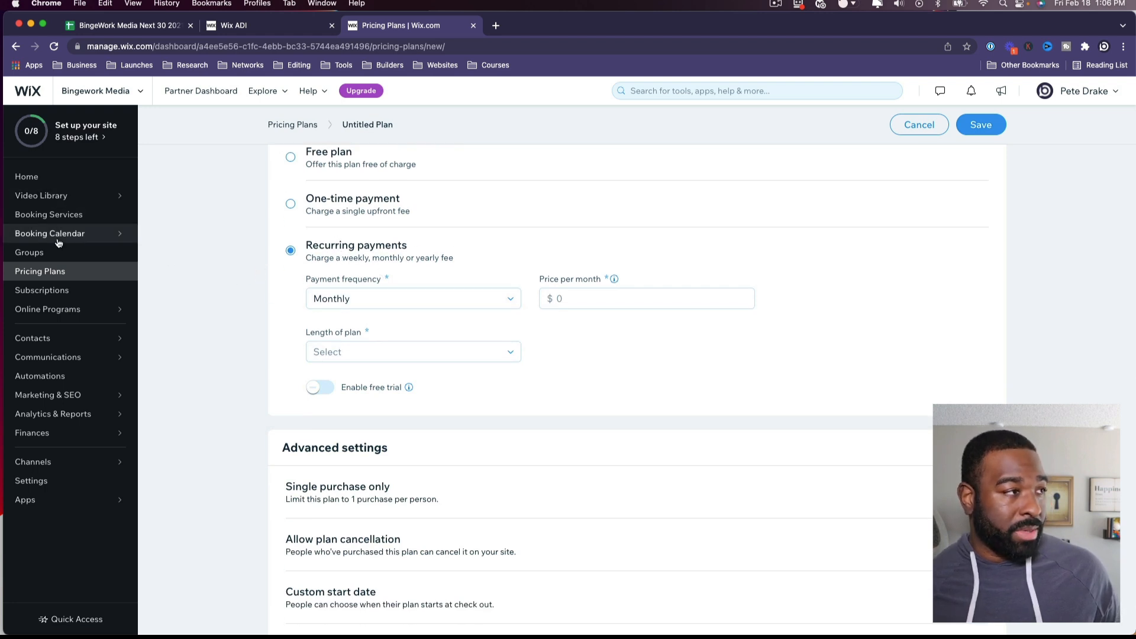
scroll(540, 319, down, 1)
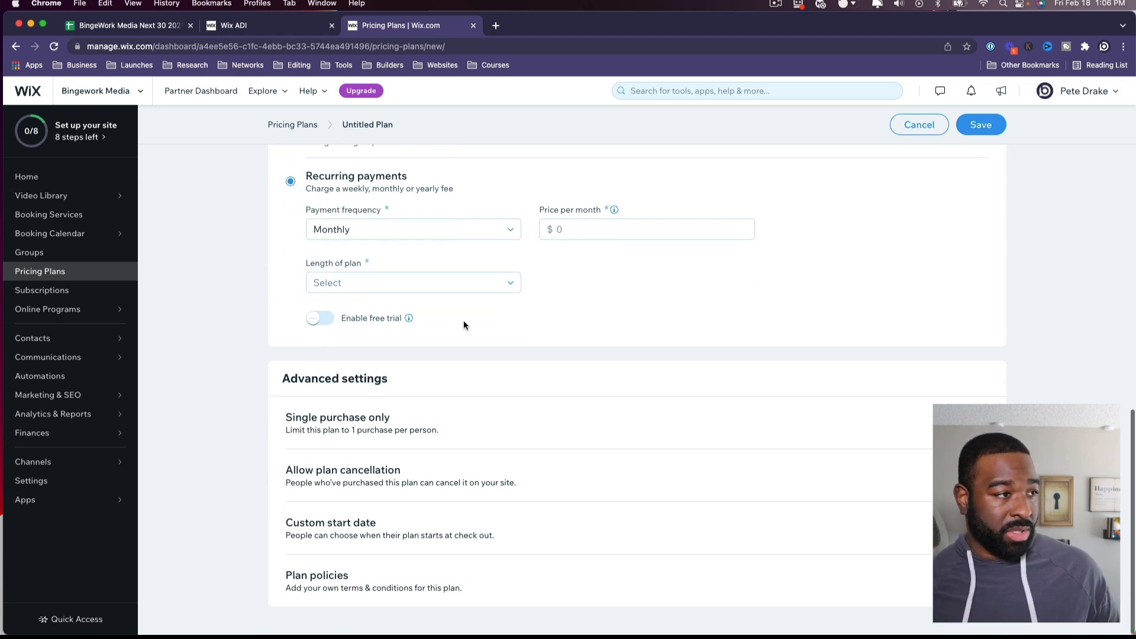
click(63, 254)
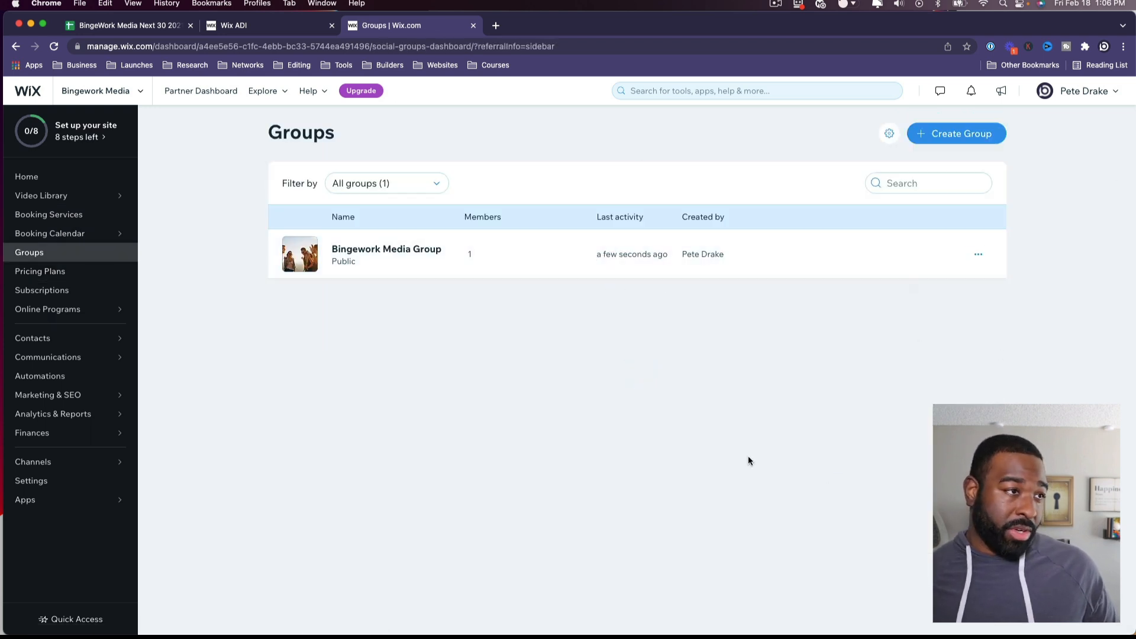
Step: Look through Booking Calendar, Booking Services and Video Library, then return to the dashboard Home checklist
click(85, 235)
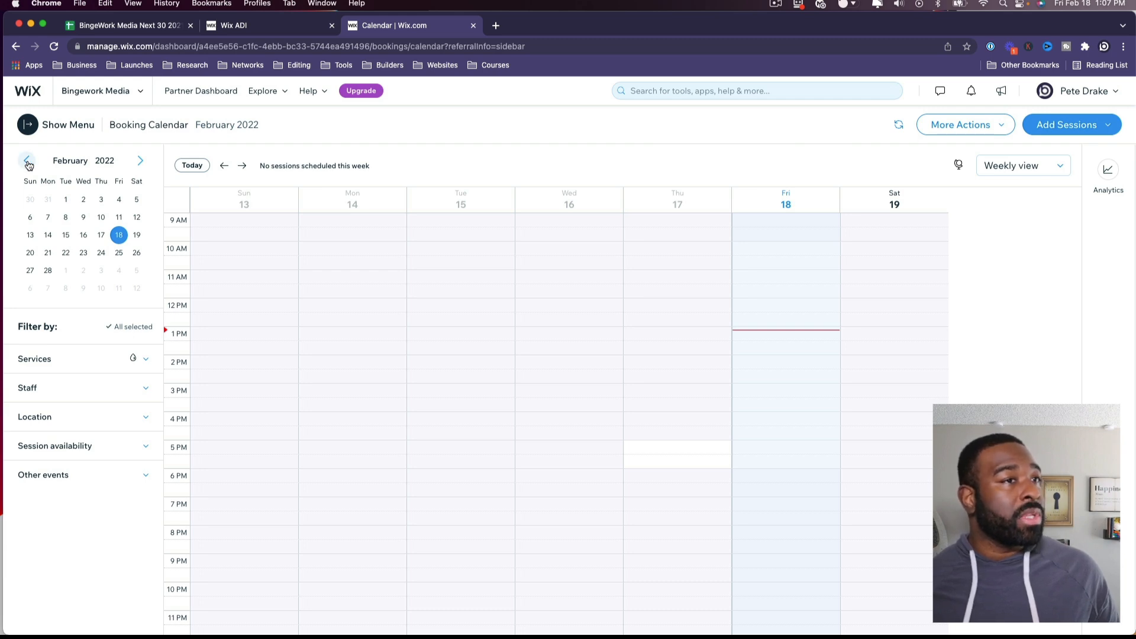
click(27, 124)
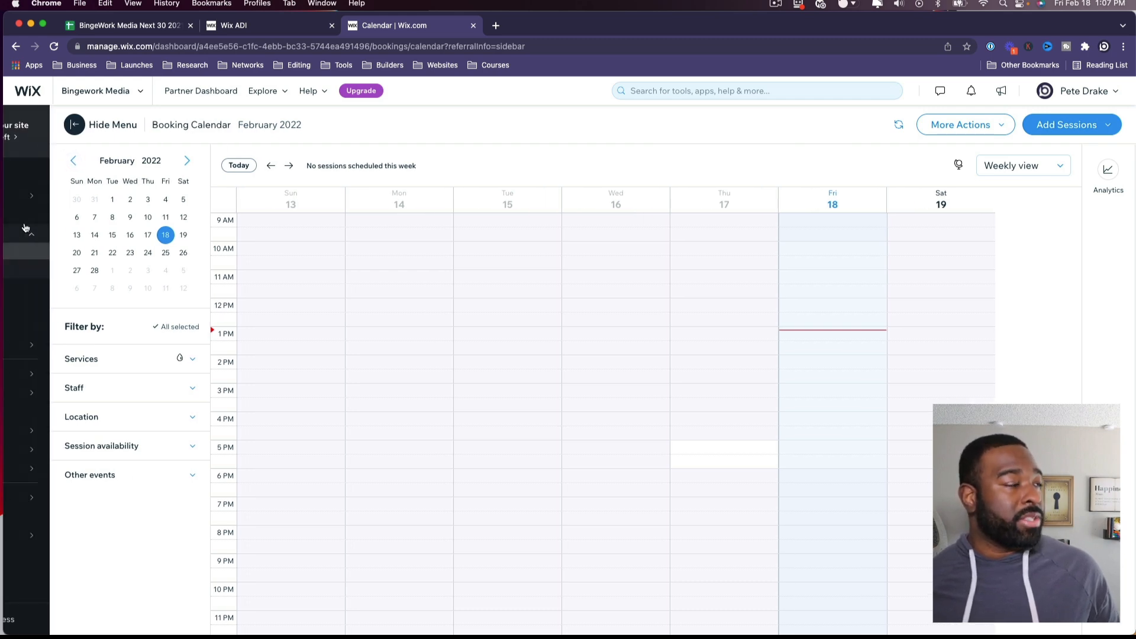
click(45, 216)
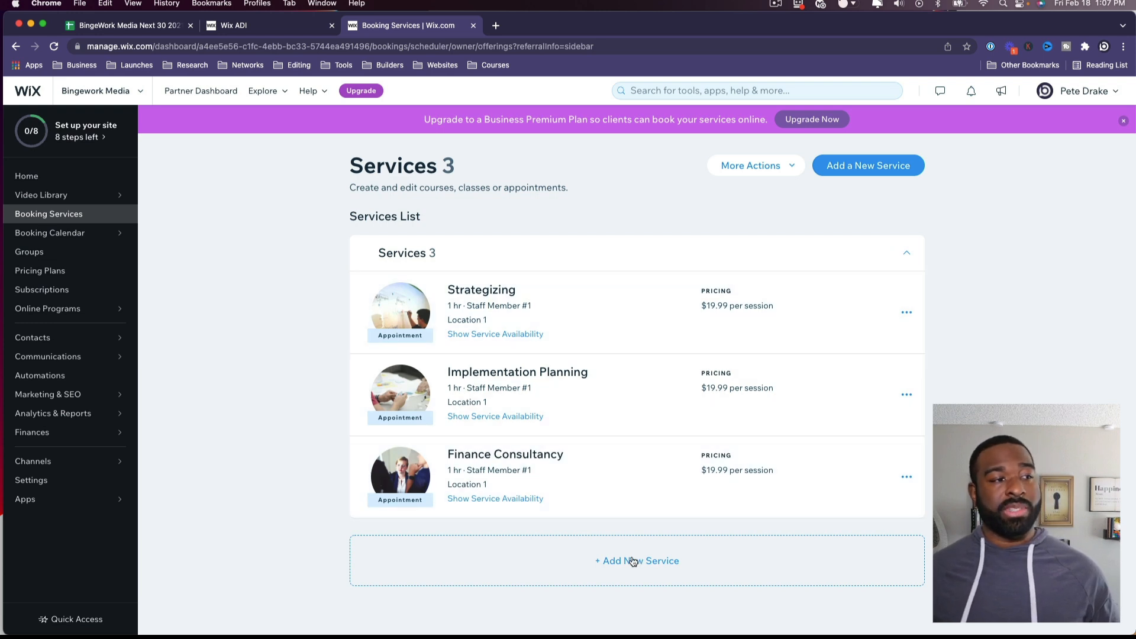
click(40, 195)
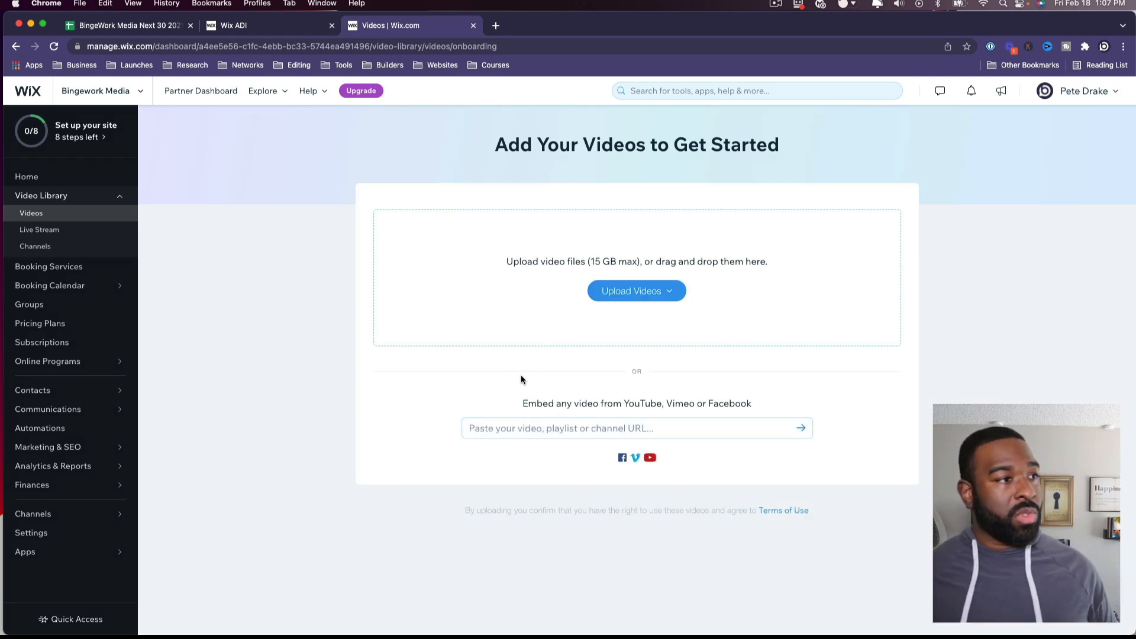
click(536, 420)
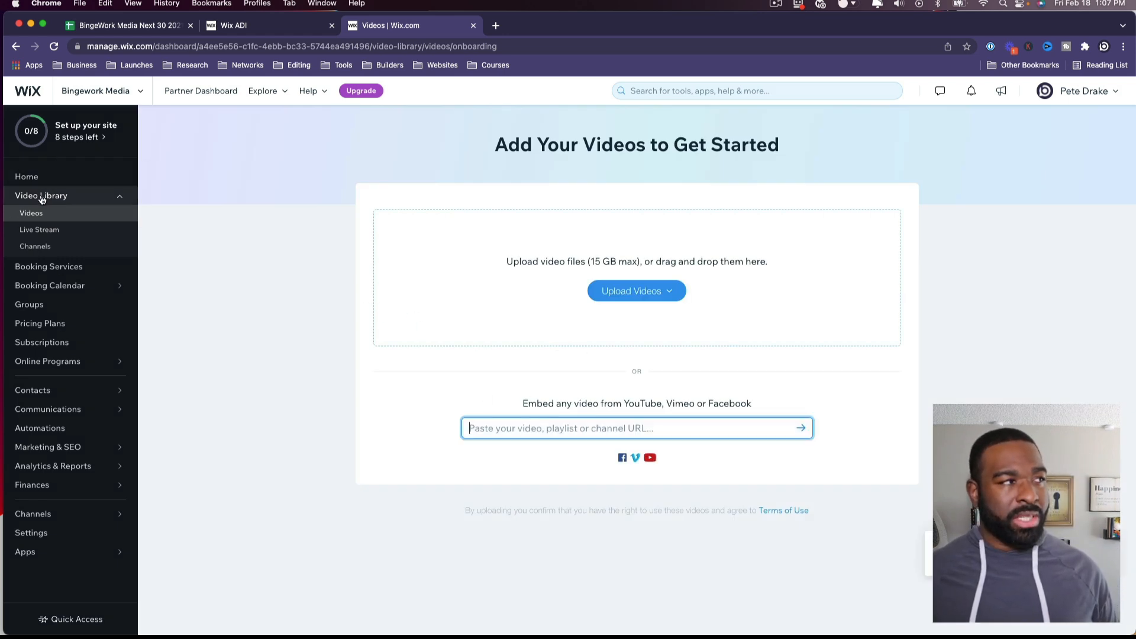
click(50, 178)
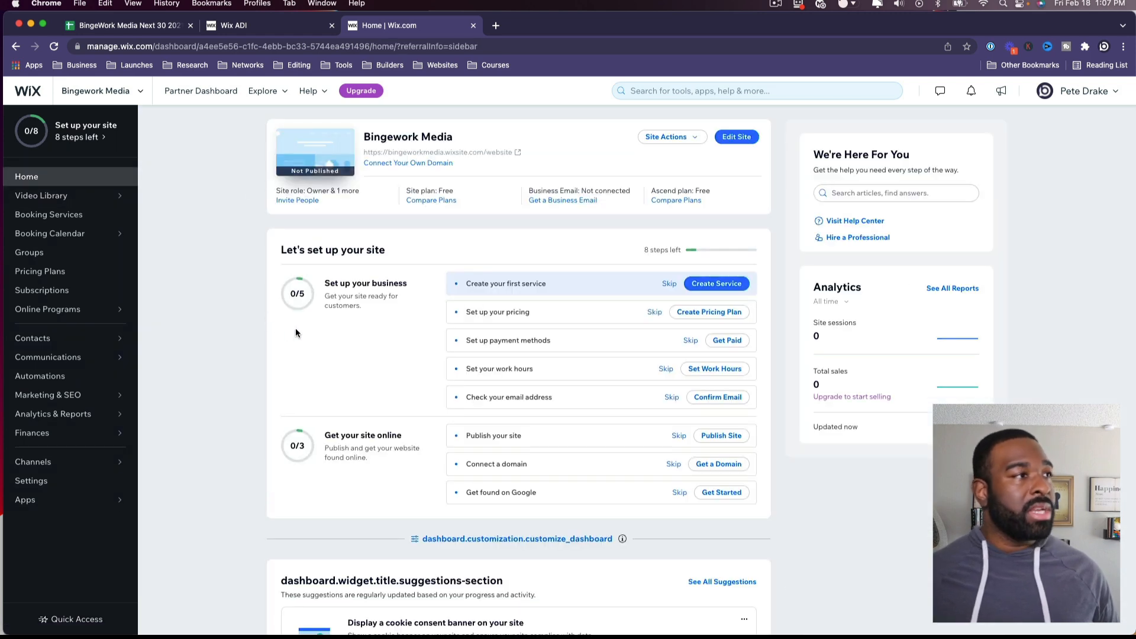
scroll(295, 328, down, 1)
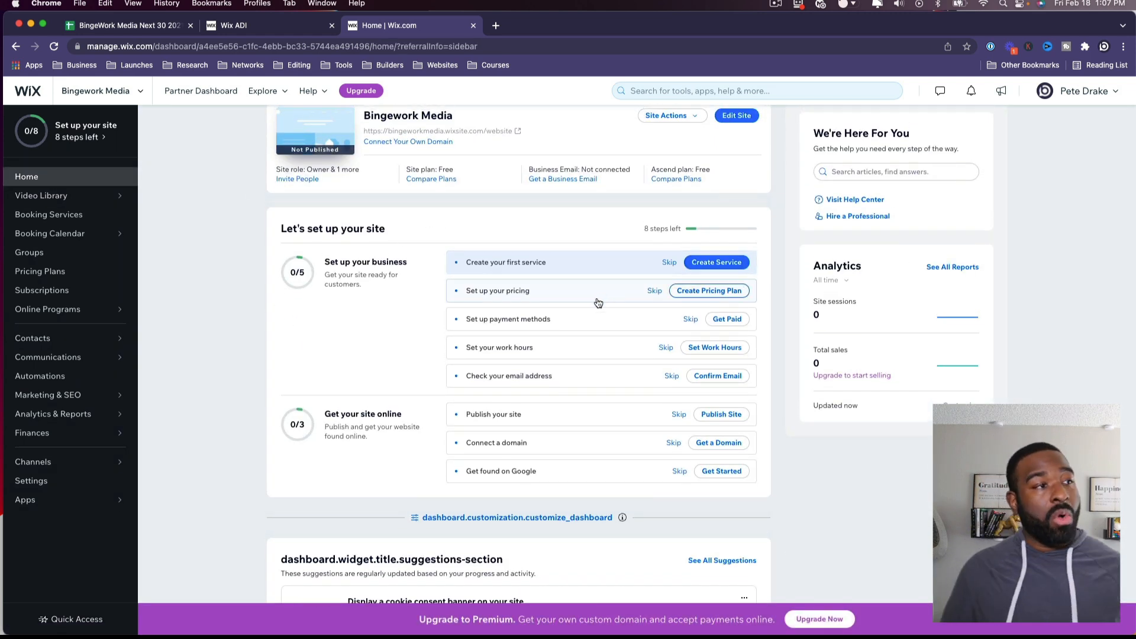
scroll(601, 323, up, 1)
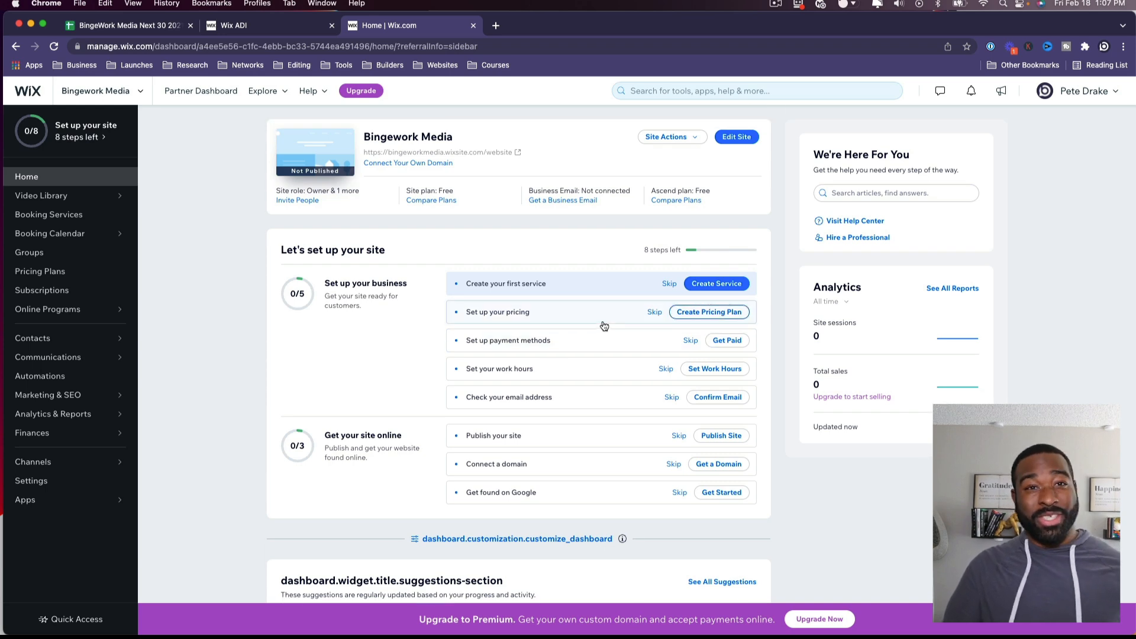
scroll(601, 321, down, 5)
scroll(599, 325, down, 10)
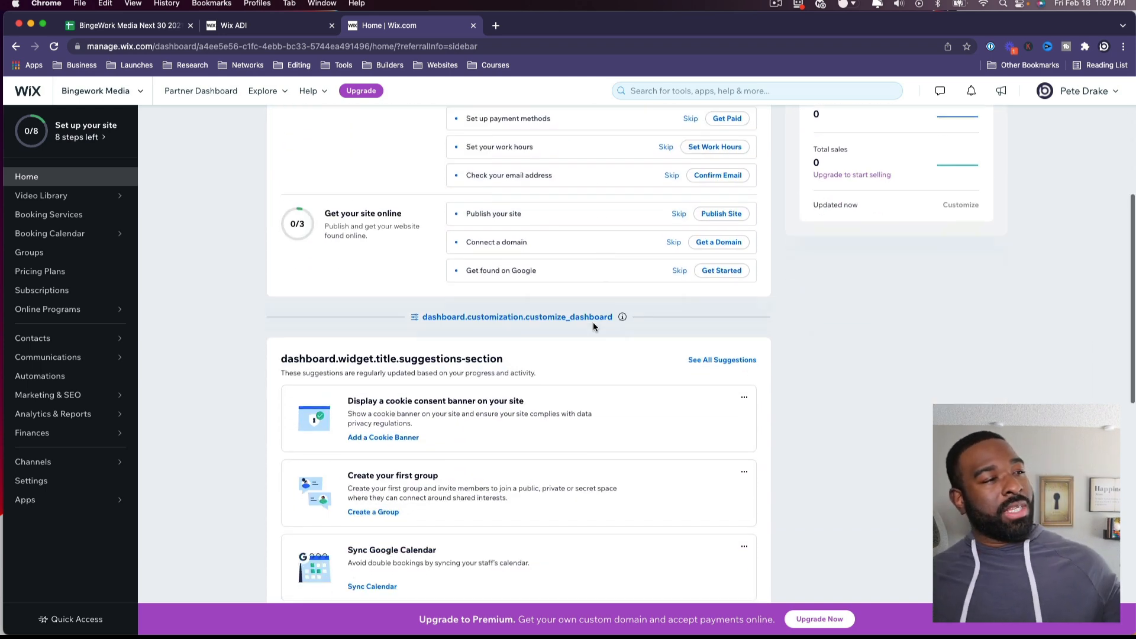
scroll(592, 317, down, 4)
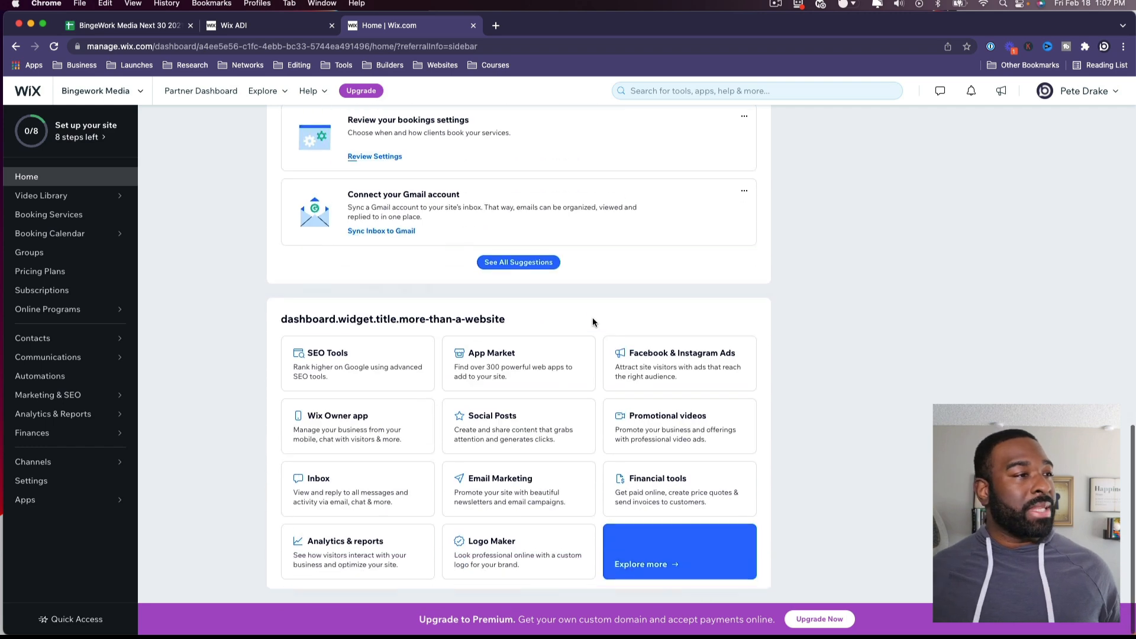
scroll(592, 314, up, 12)
scroll(596, 319, up, 3)
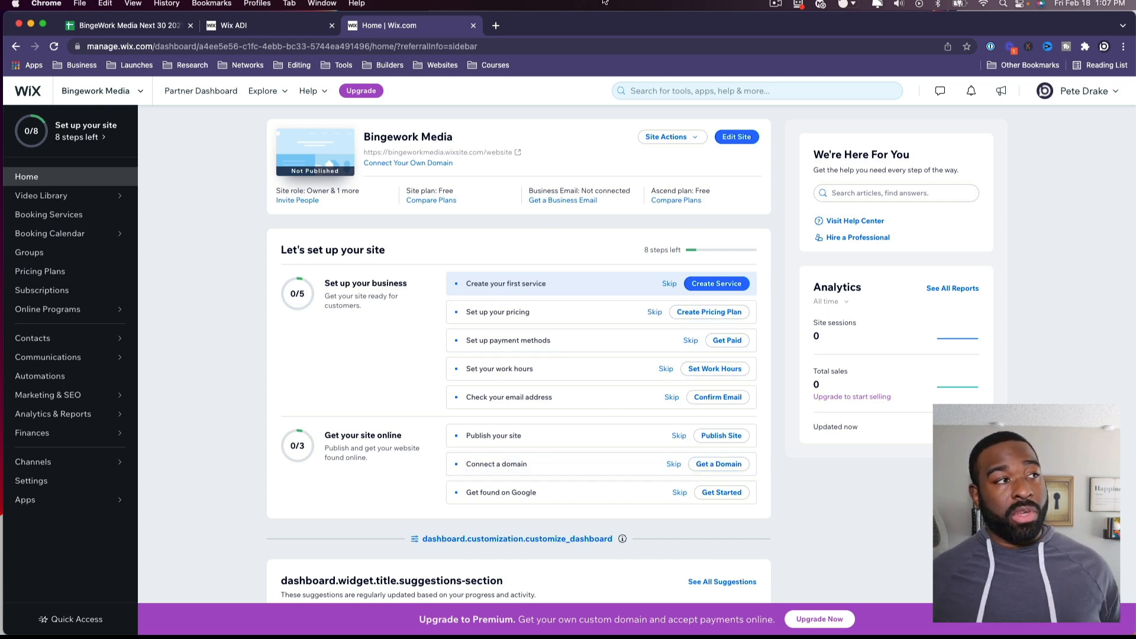
Step: Back in the editor, append 'LLC' to the header business name, making it Bingework Media LLC
click(473, 26)
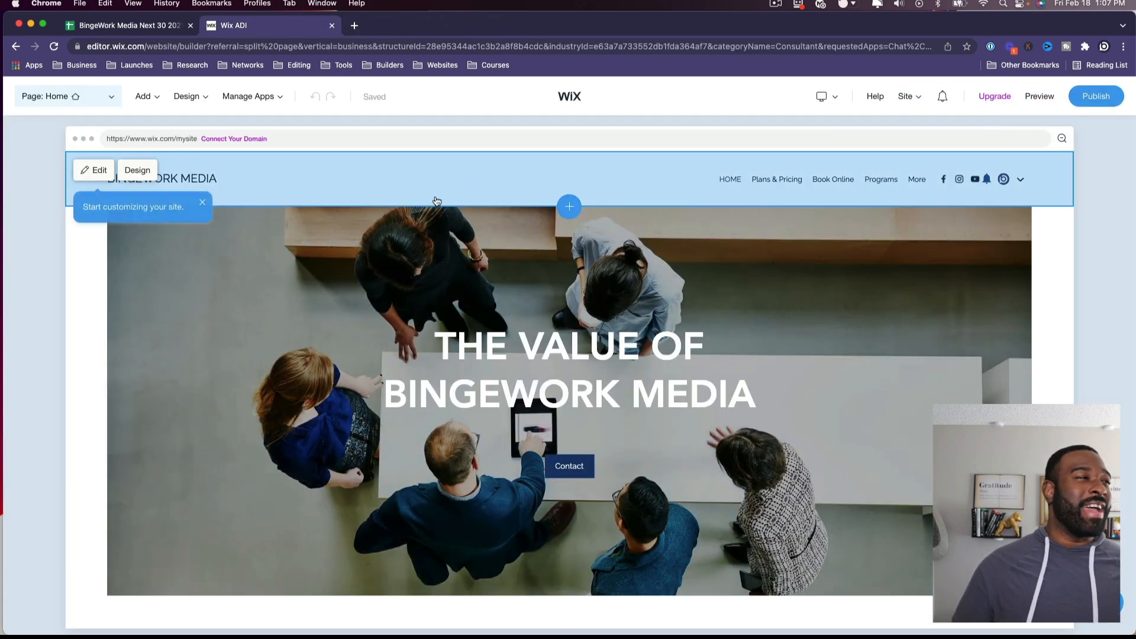
click(256, 178)
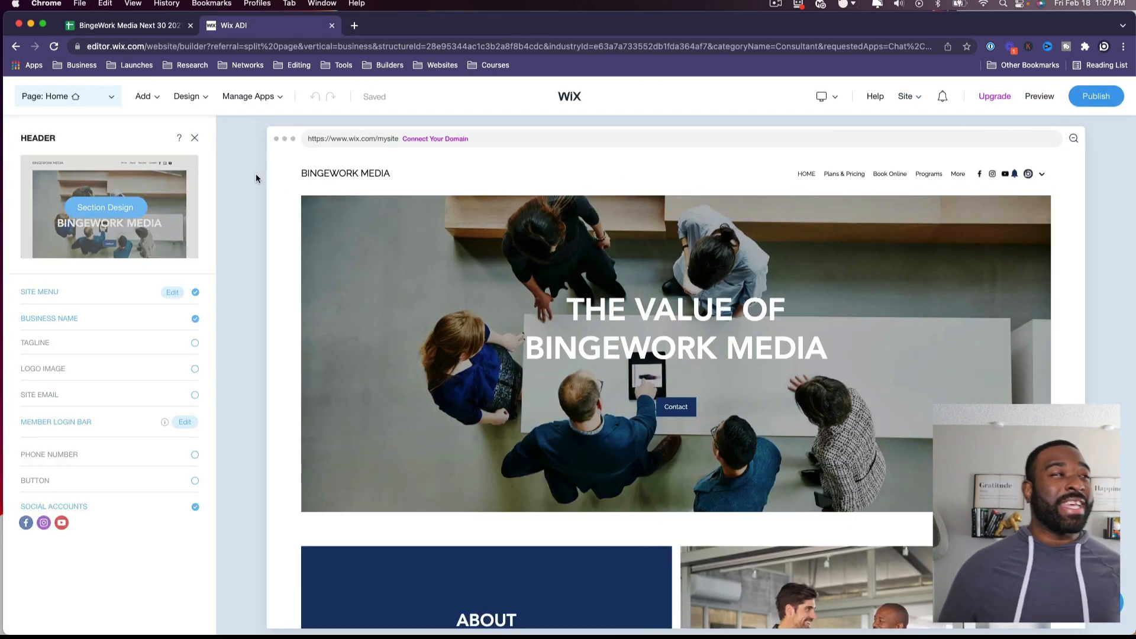
click(521, 175)
click(348, 178)
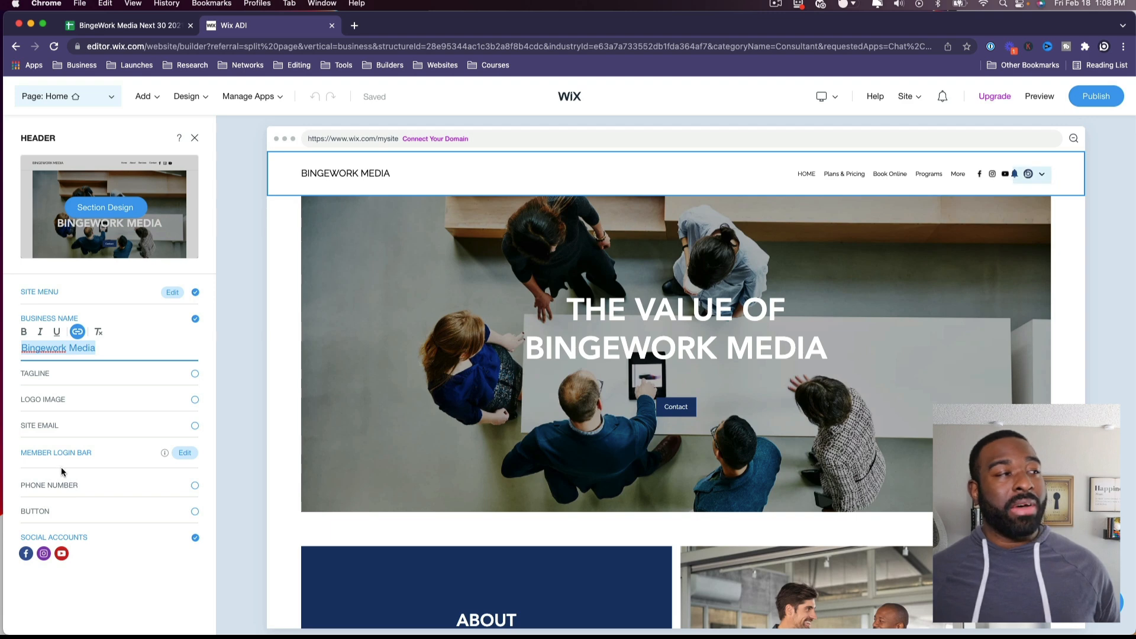
triple_click(116, 351)
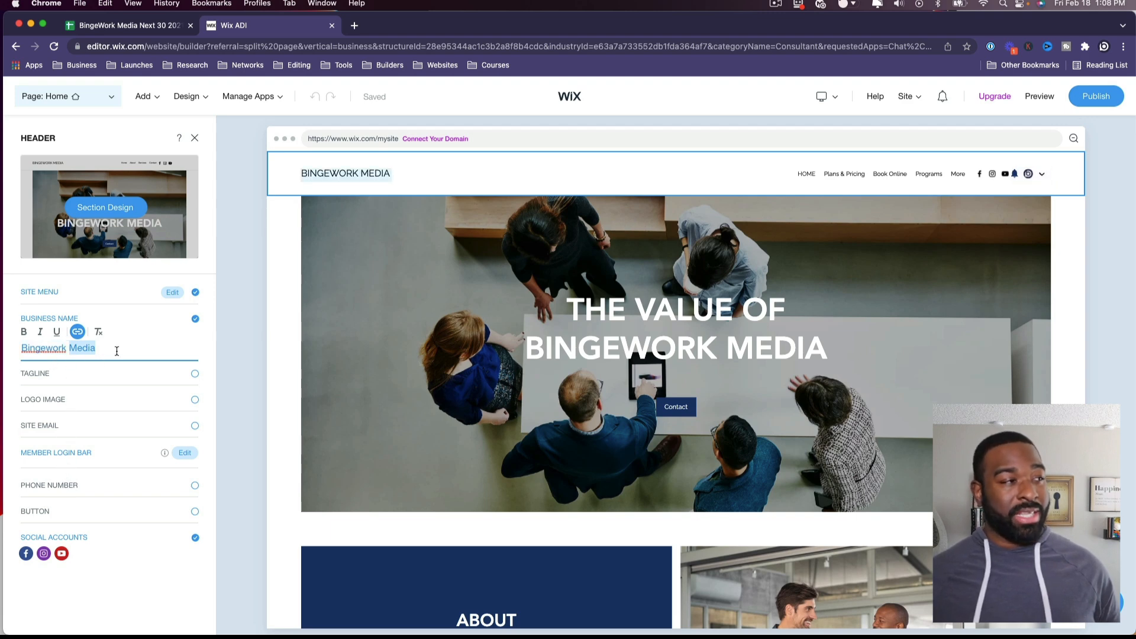
click(117, 351)
text(LLC)
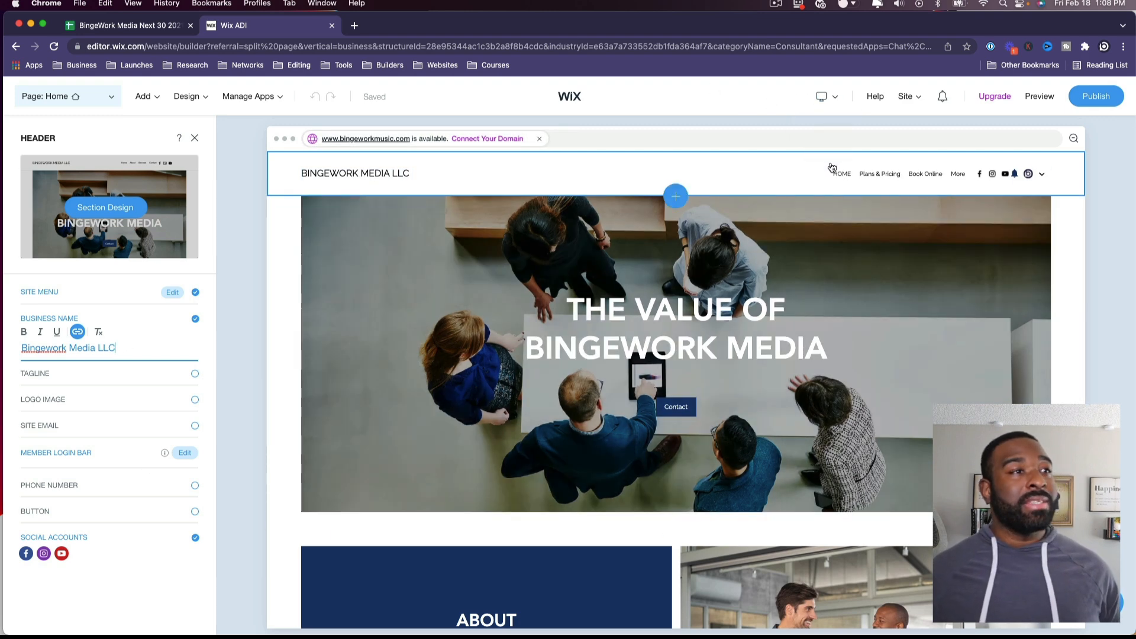
click(773, 175)
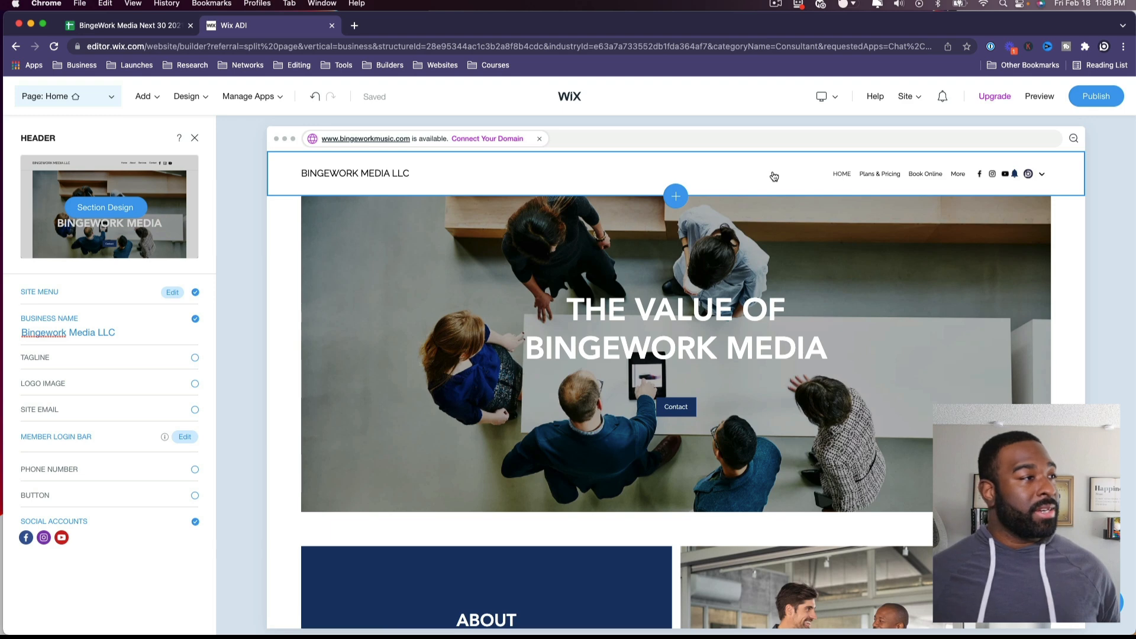
Step: Check the header's Social Accounts list, then select the hero title THE VALUE OF BINGEWORK MEDIA
click(129, 534)
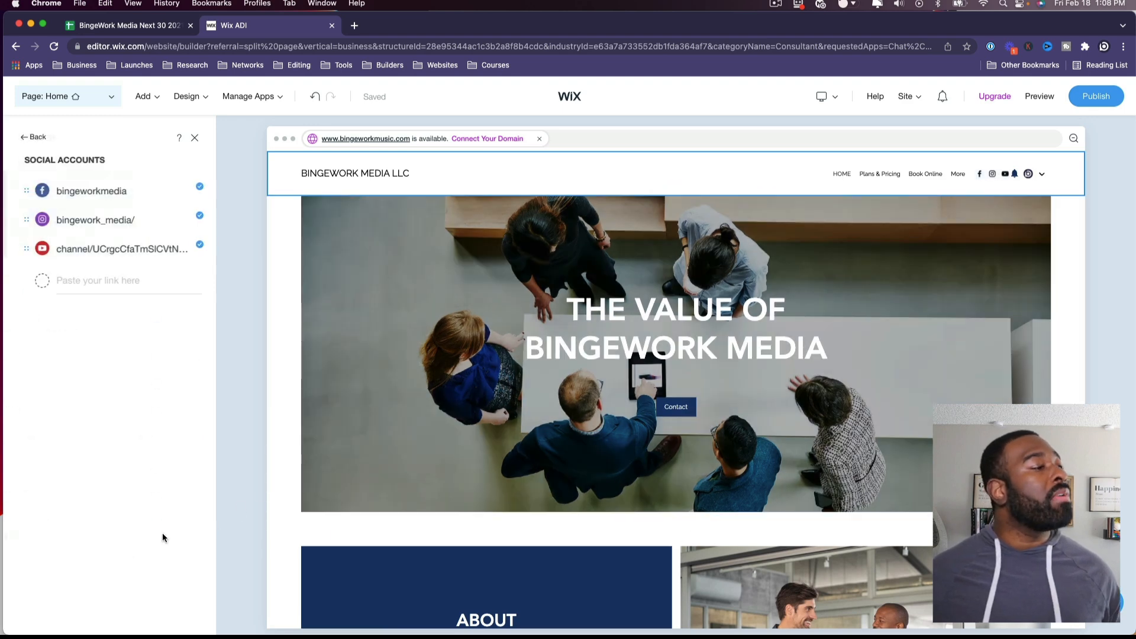
click(33, 137)
click(339, 245)
click(371, 213)
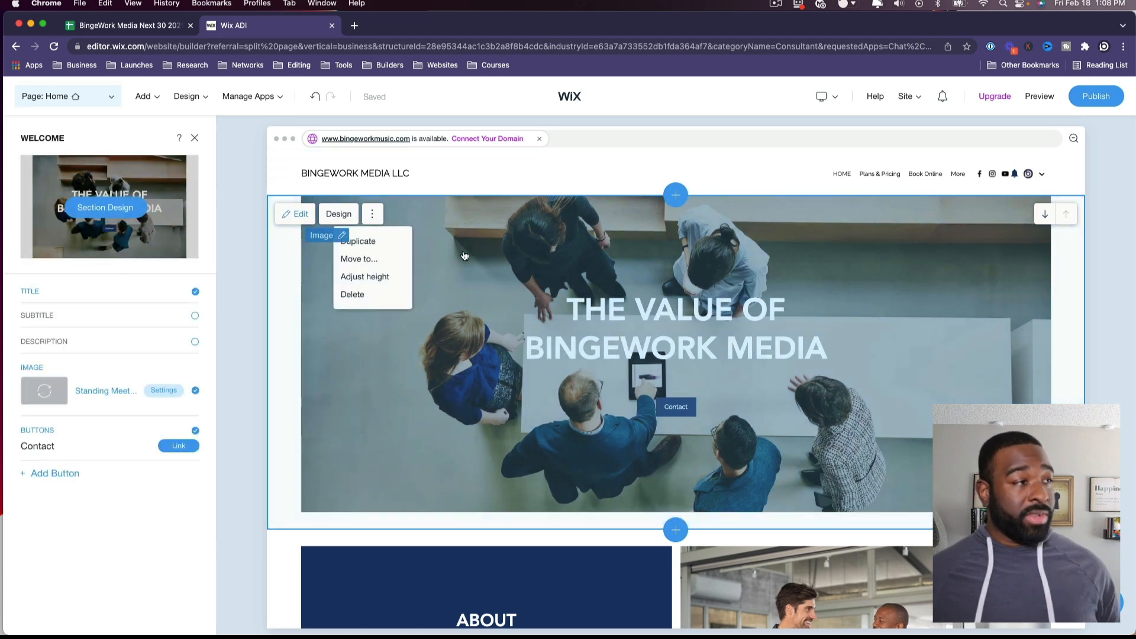
click(704, 320)
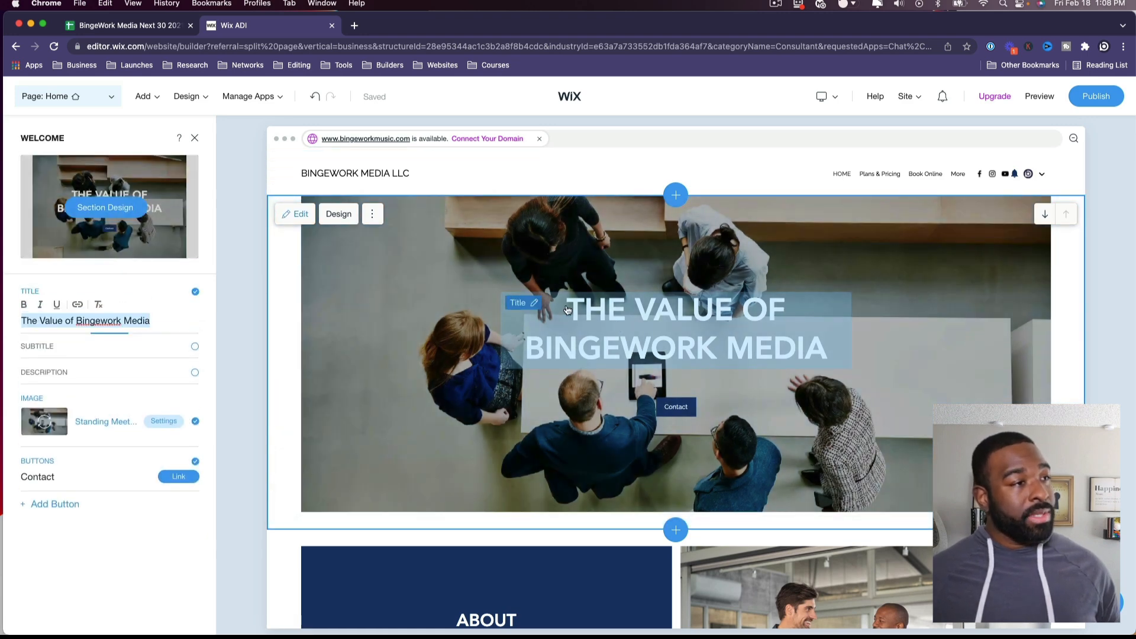
click(534, 304)
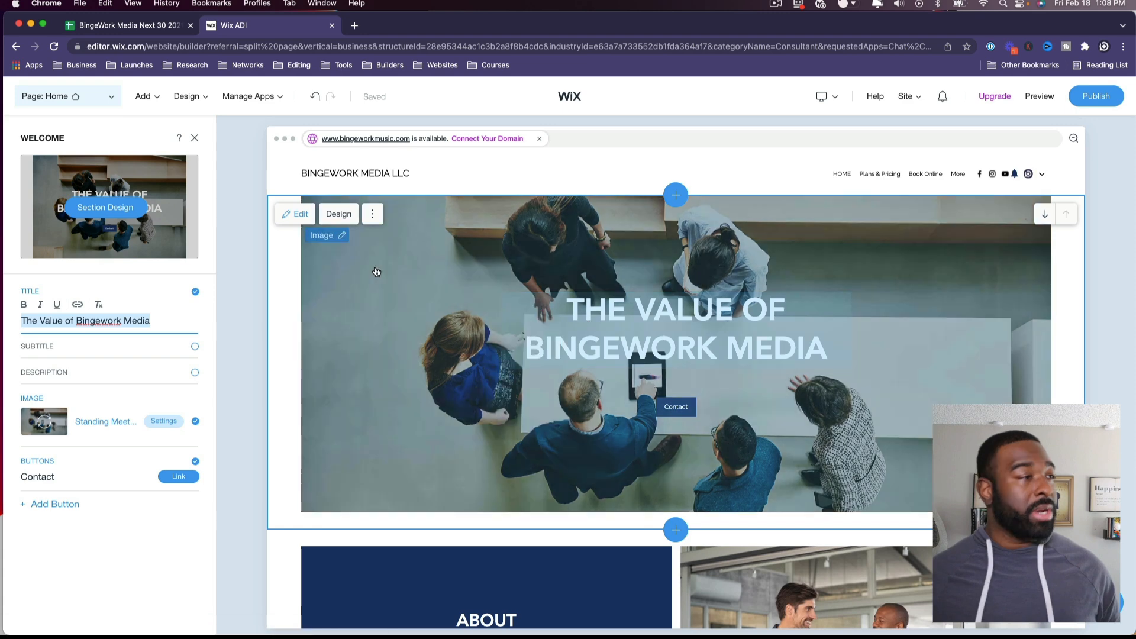
Step: Sign in again through Google with the business account and return to the hero's Section Design layouts
click(107, 207)
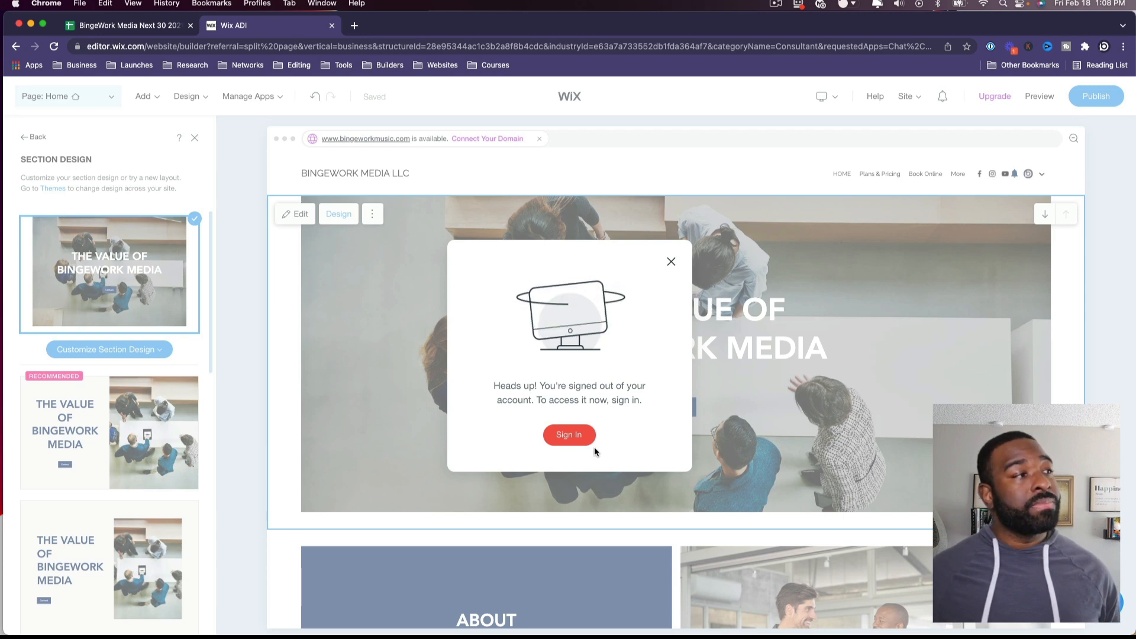
click(566, 432)
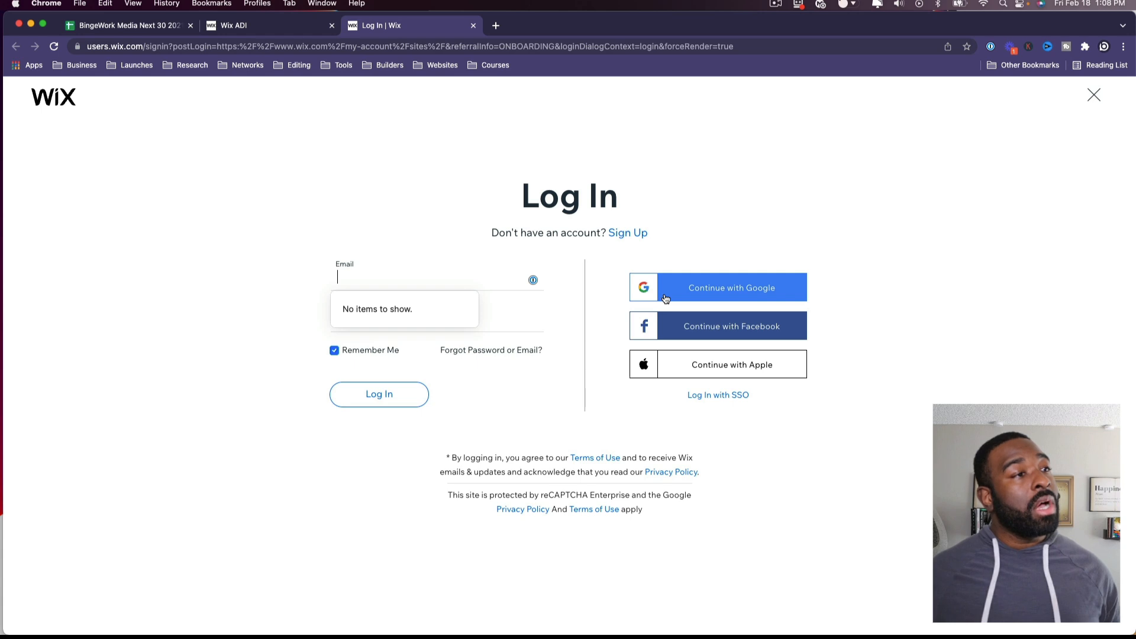
click(666, 298)
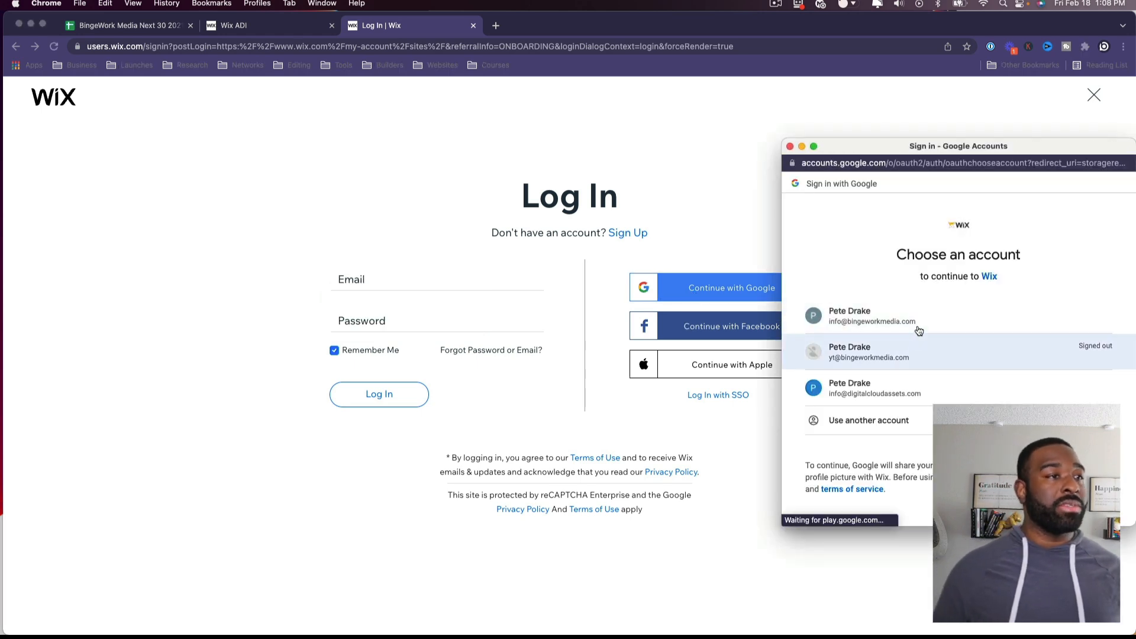
click(922, 318)
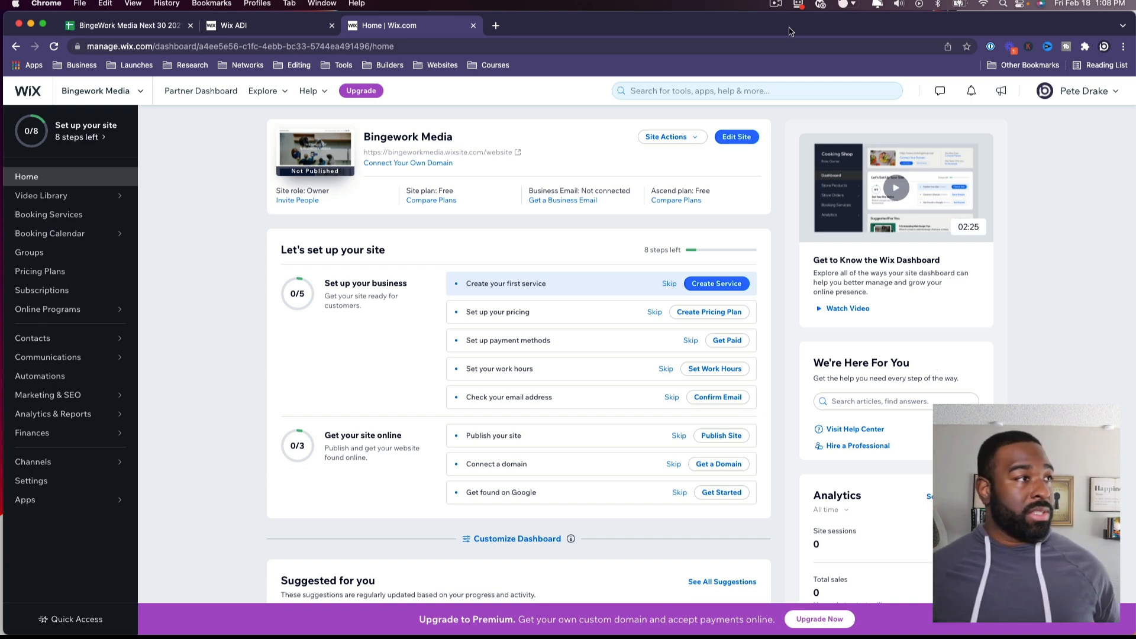
click(474, 25)
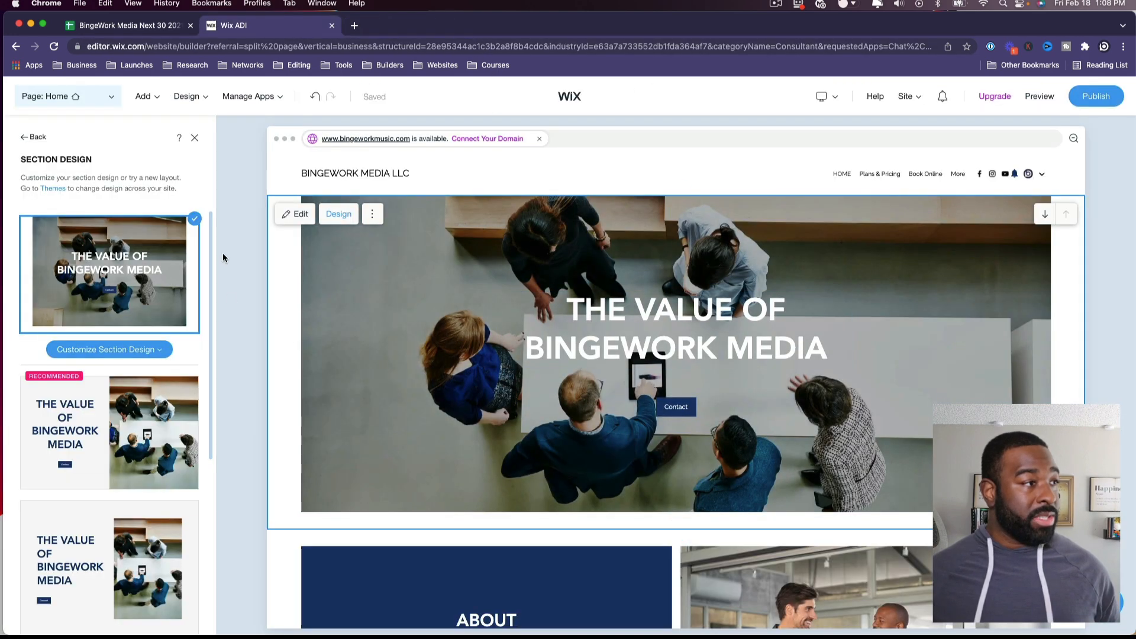
Step: Replace the hero background Standing Meeting photo with the Business Conference stock image
drag(55, 349, 118, 372)
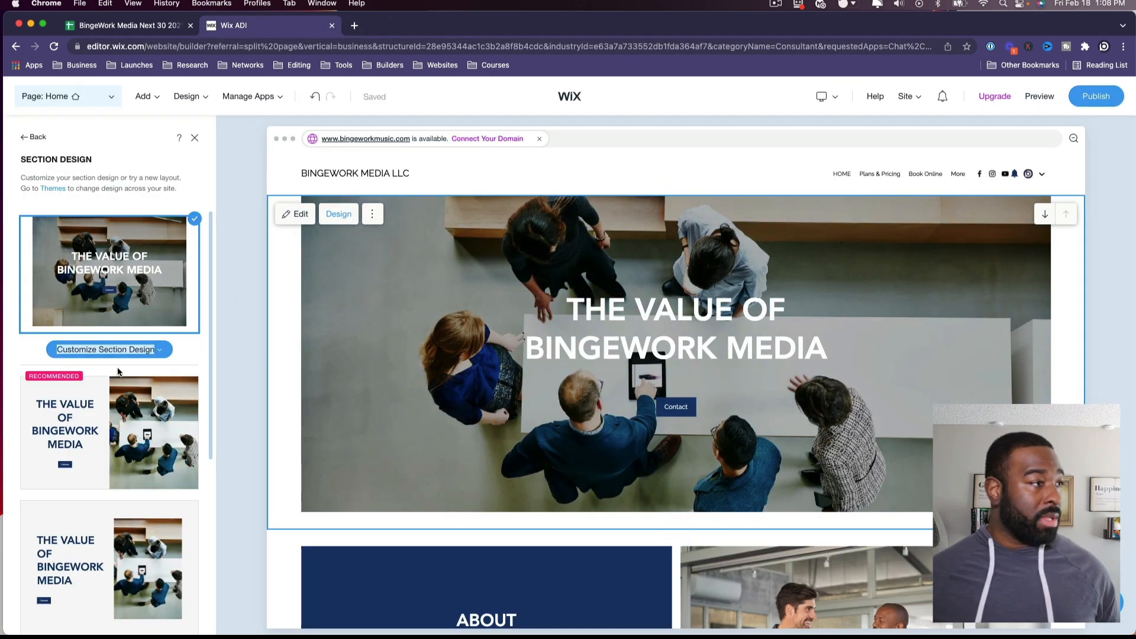
click(136, 349)
click(99, 376)
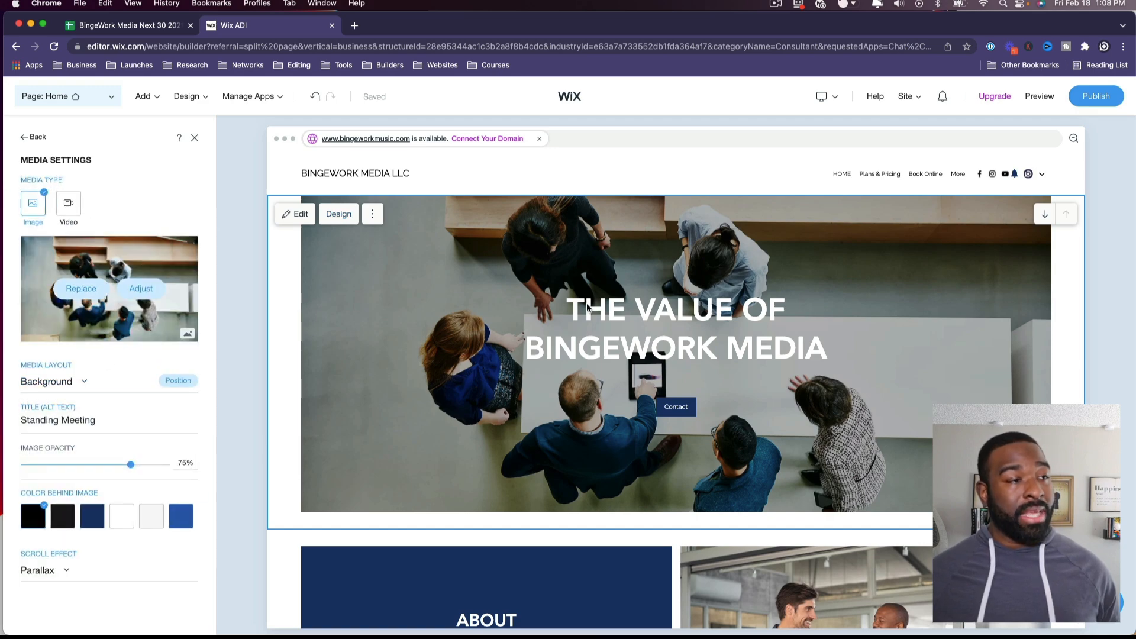
click(81, 288)
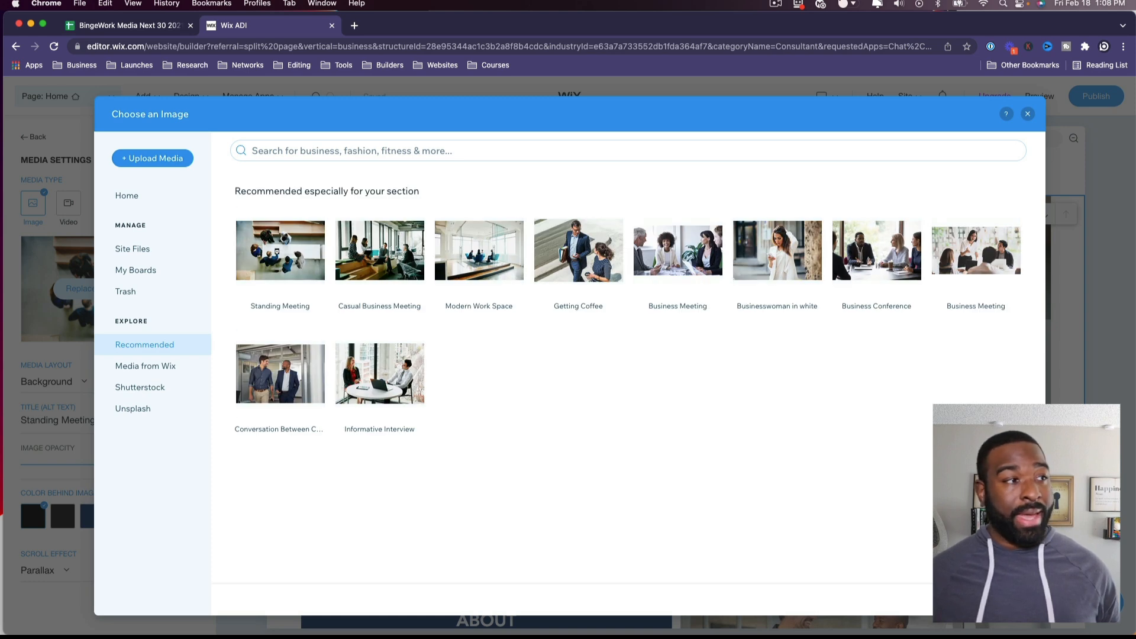
click(411, 142)
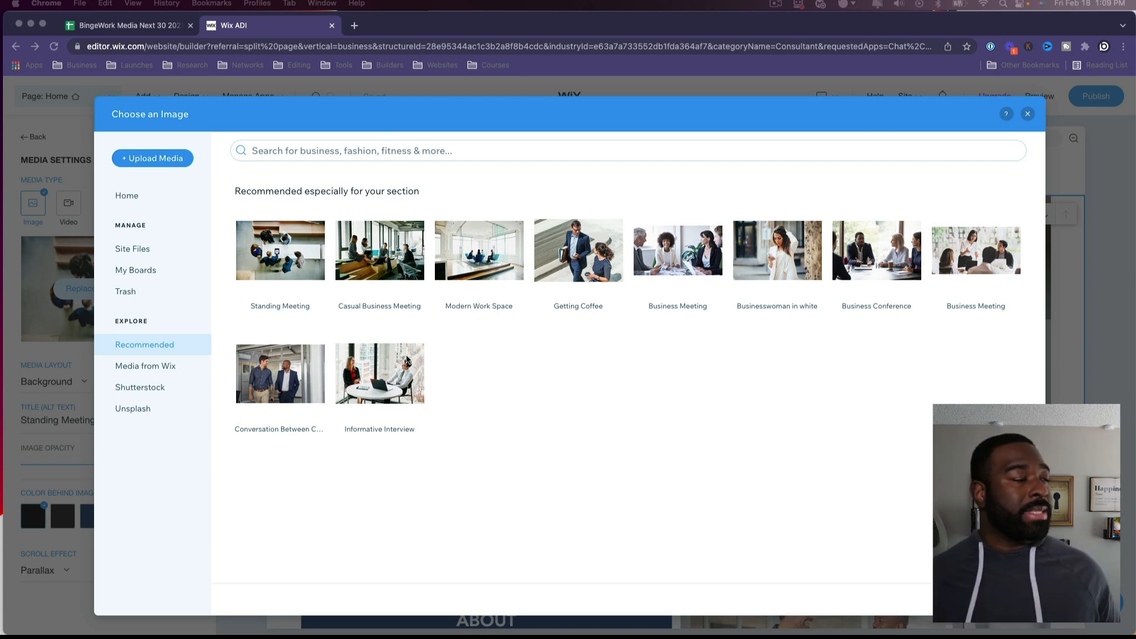
click(1029, 115)
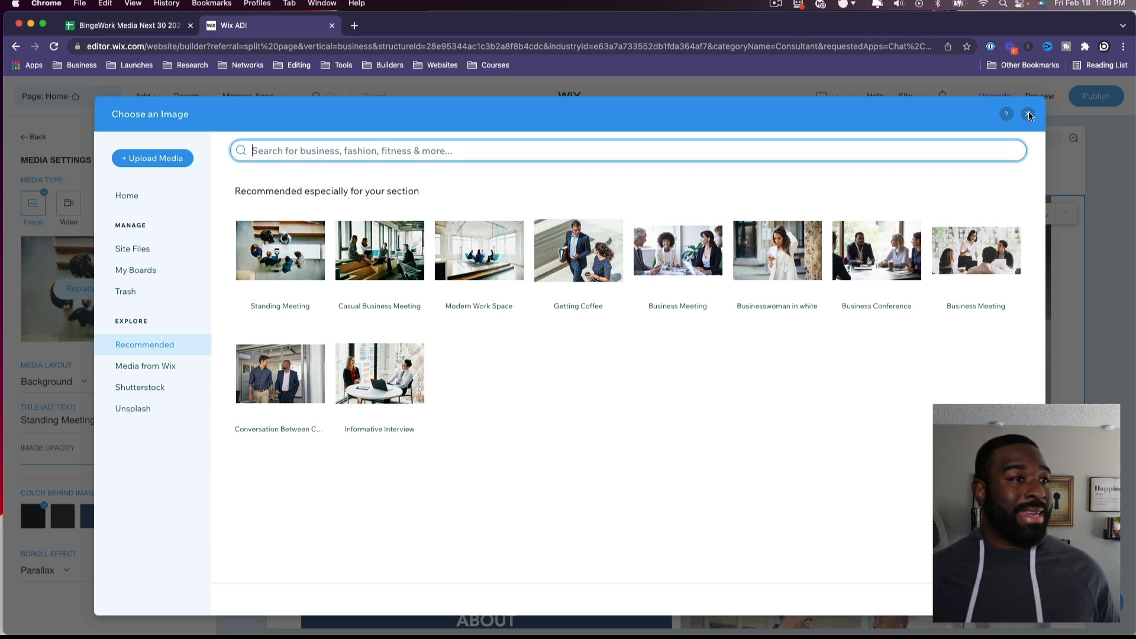
click(911, 243)
click(1005, 598)
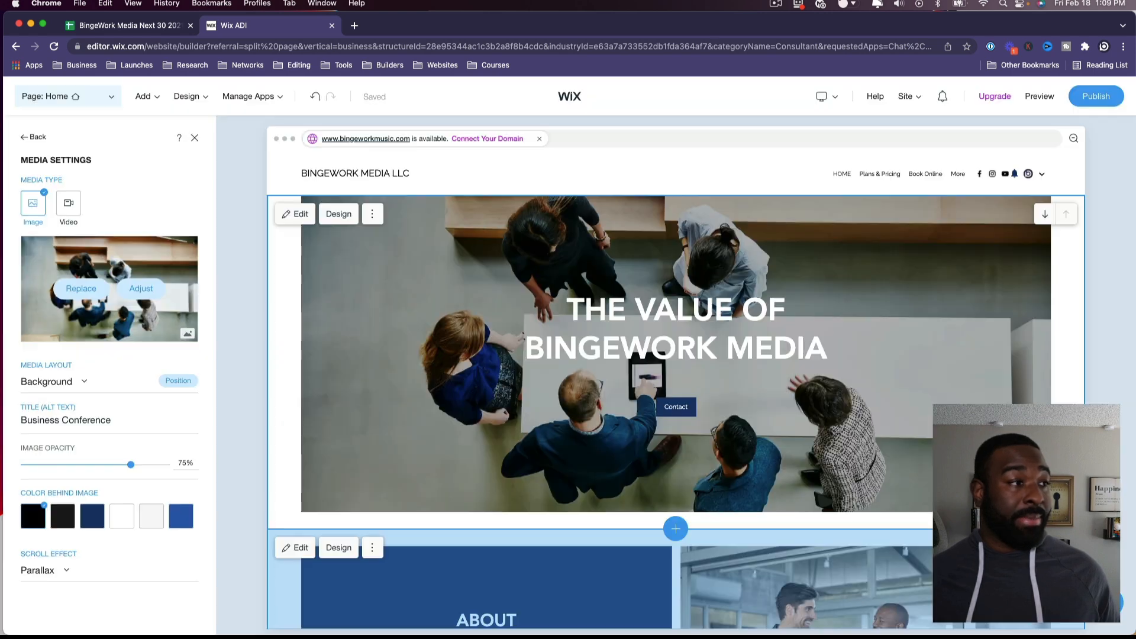
scroll(735, 474, down, 7)
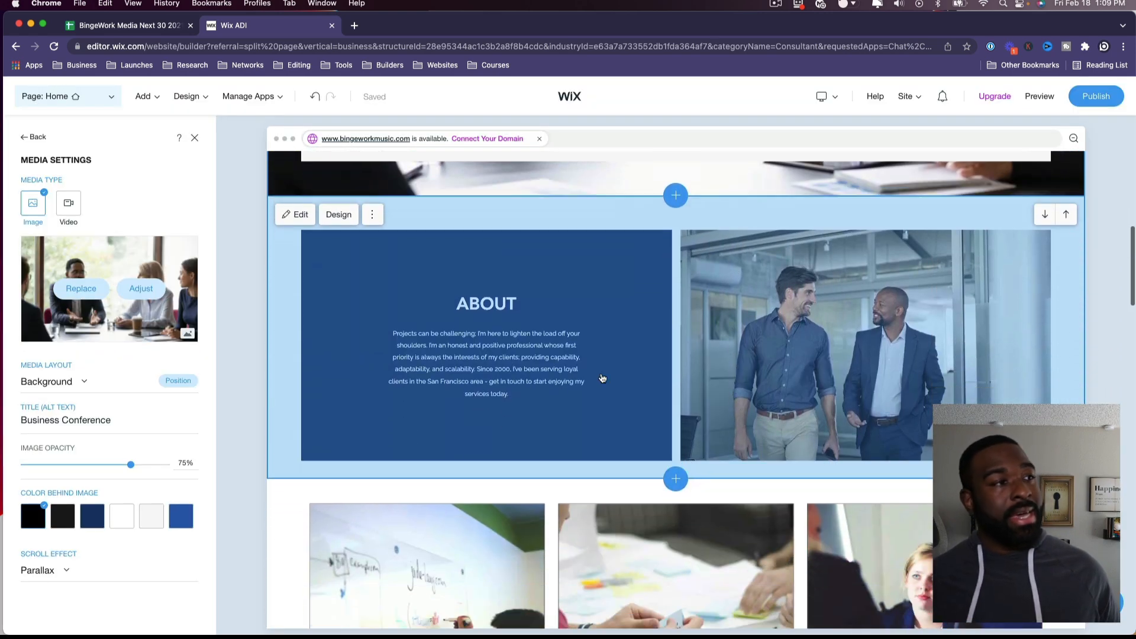
Step: Switch the About section's media from image to the Workspace laptop-and-coffee video
click(491, 375)
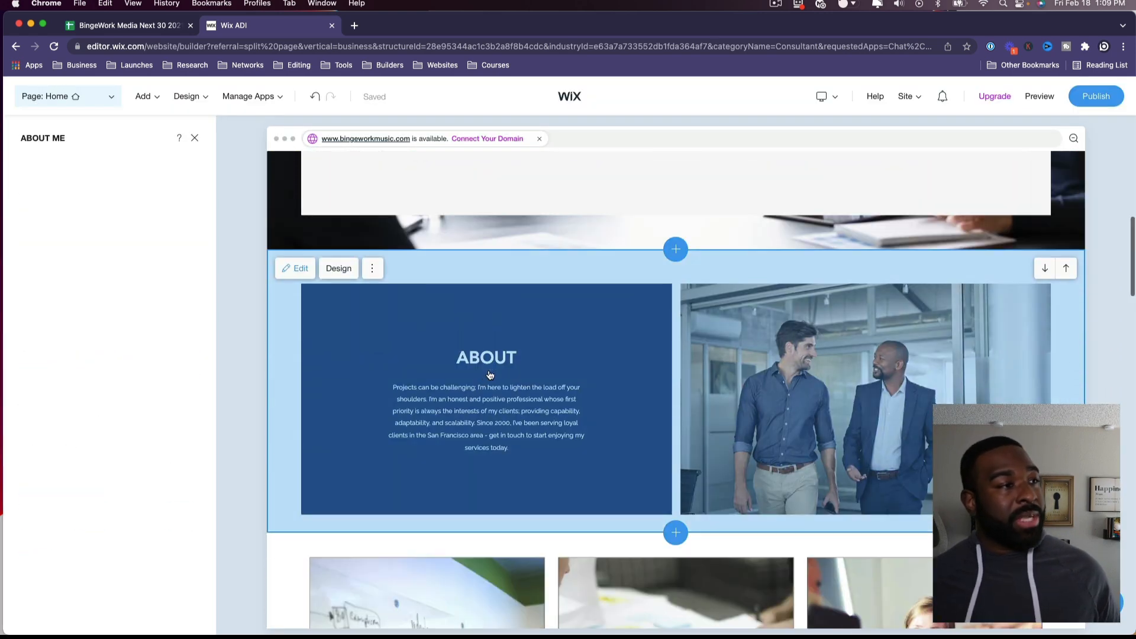
click(459, 407)
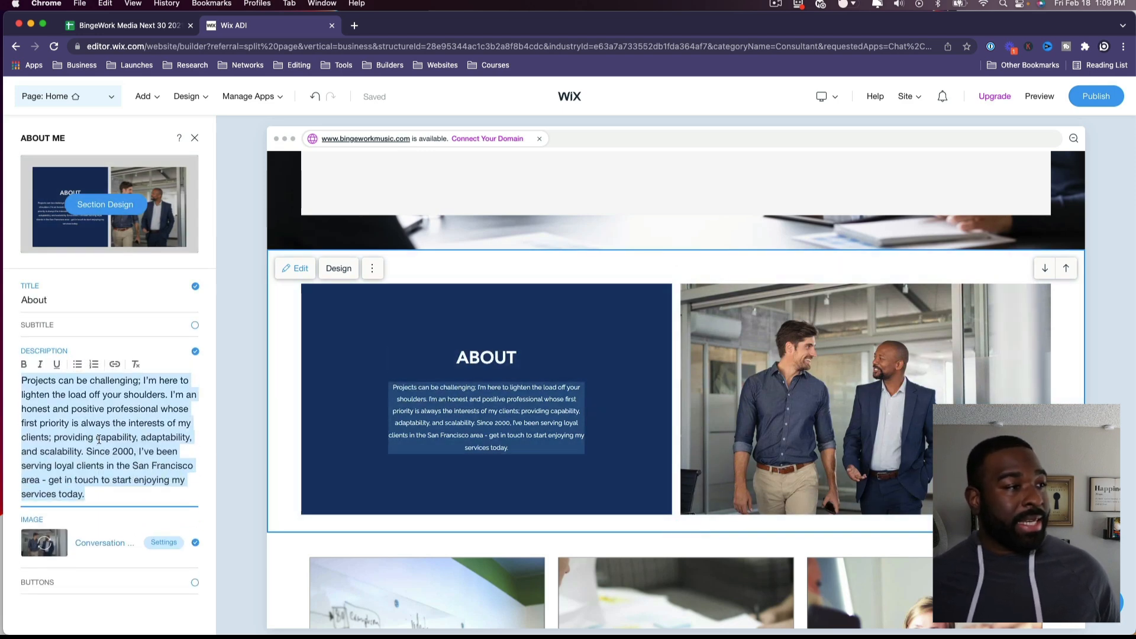
click(840, 392)
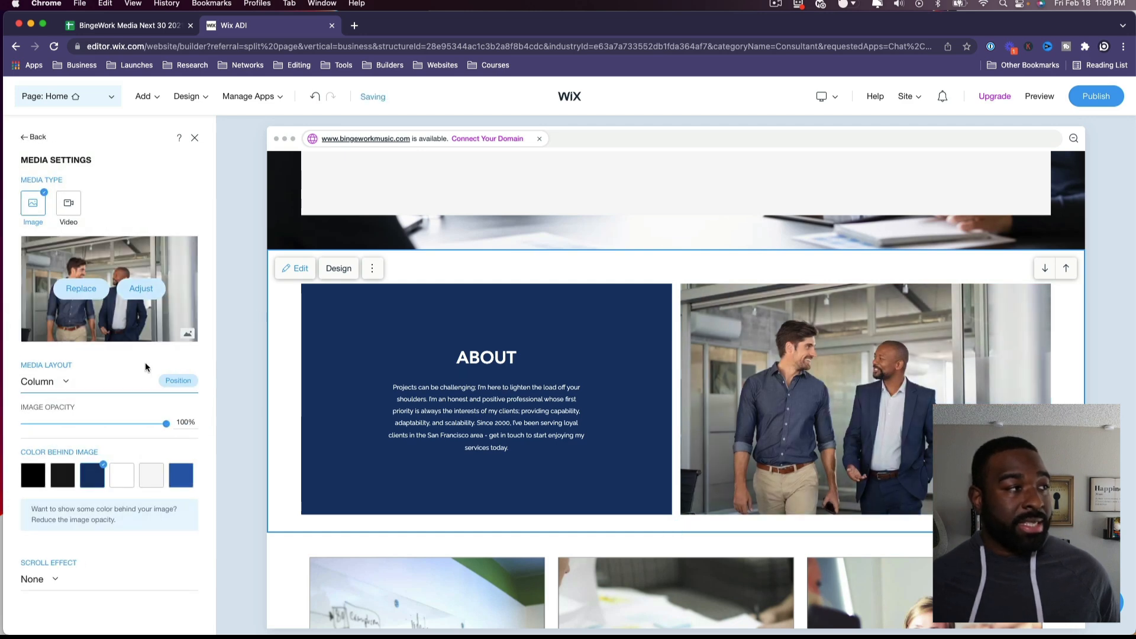
click(65, 216)
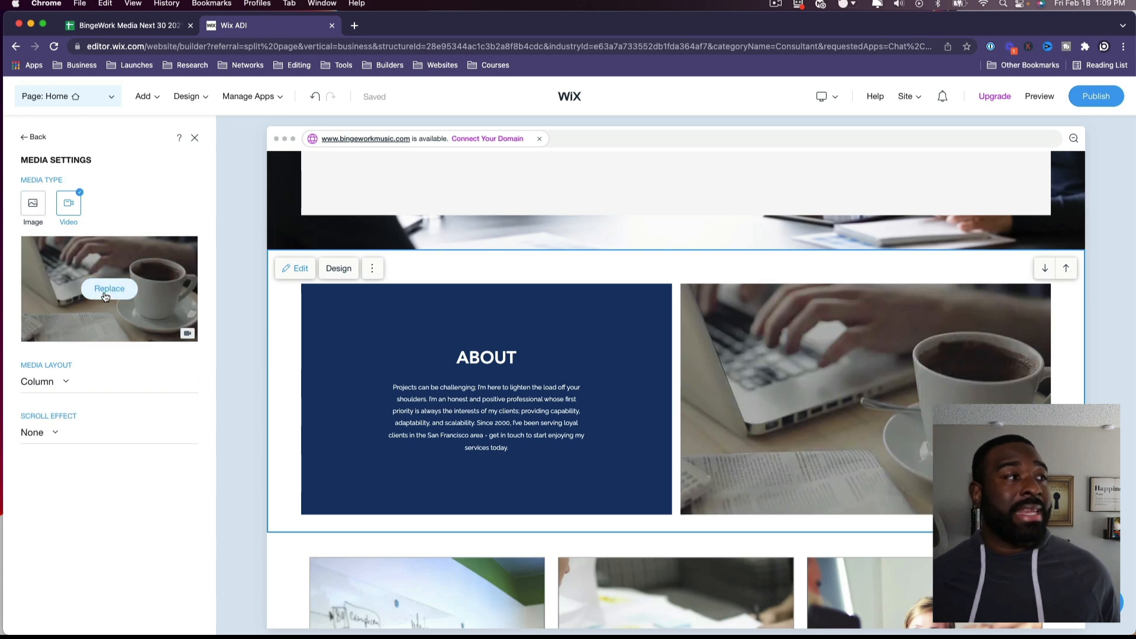
click(109, 290)
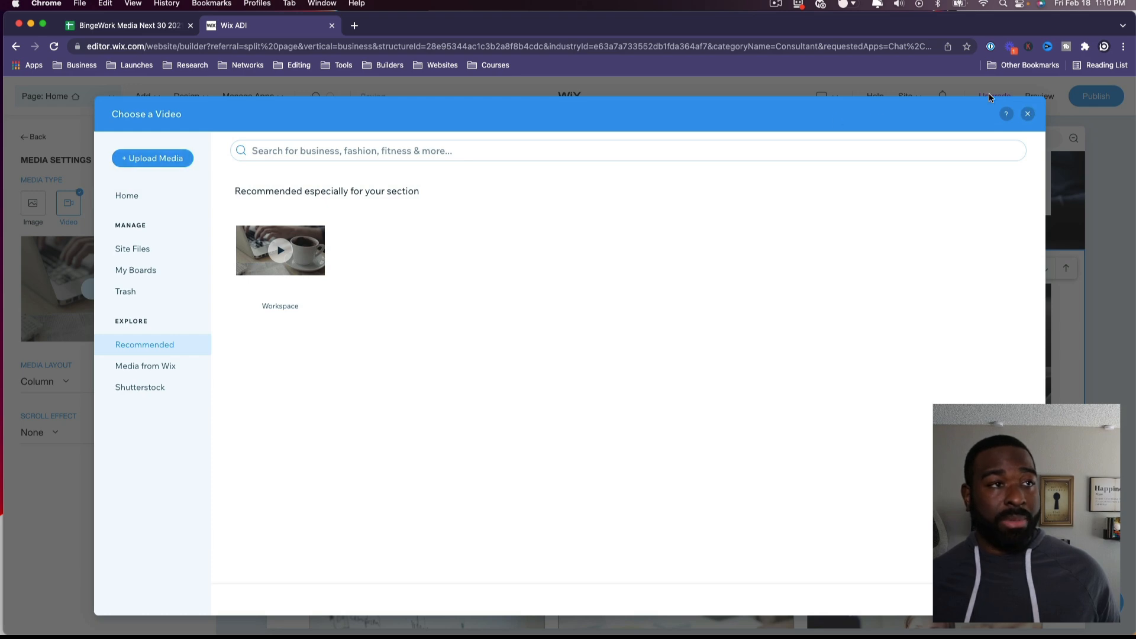
click(1029, 113)
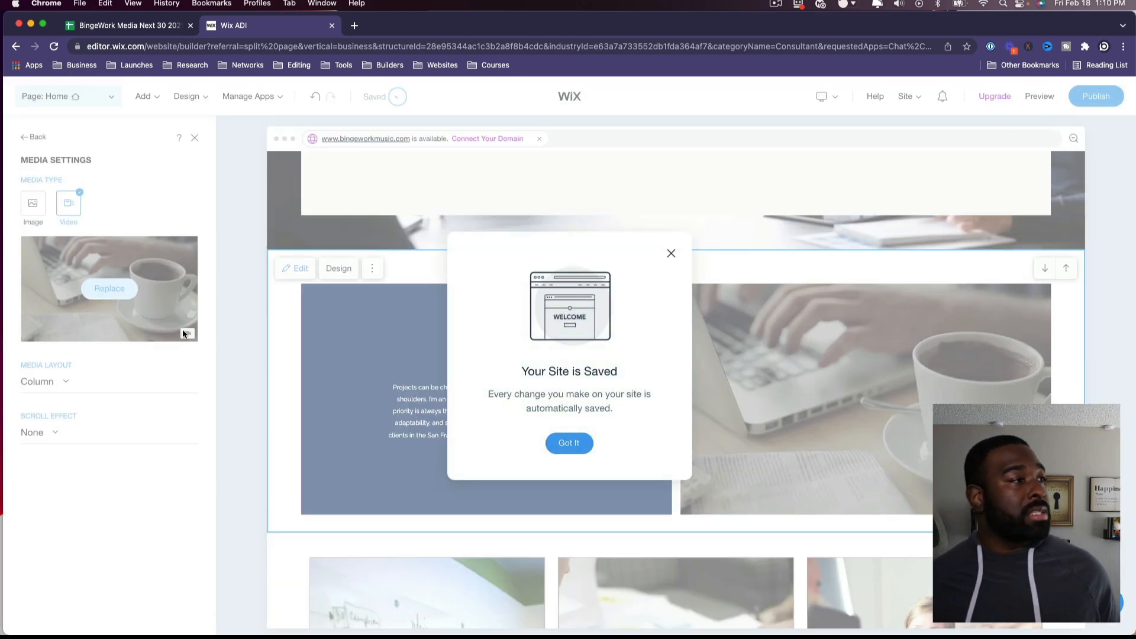
click(562, 443)
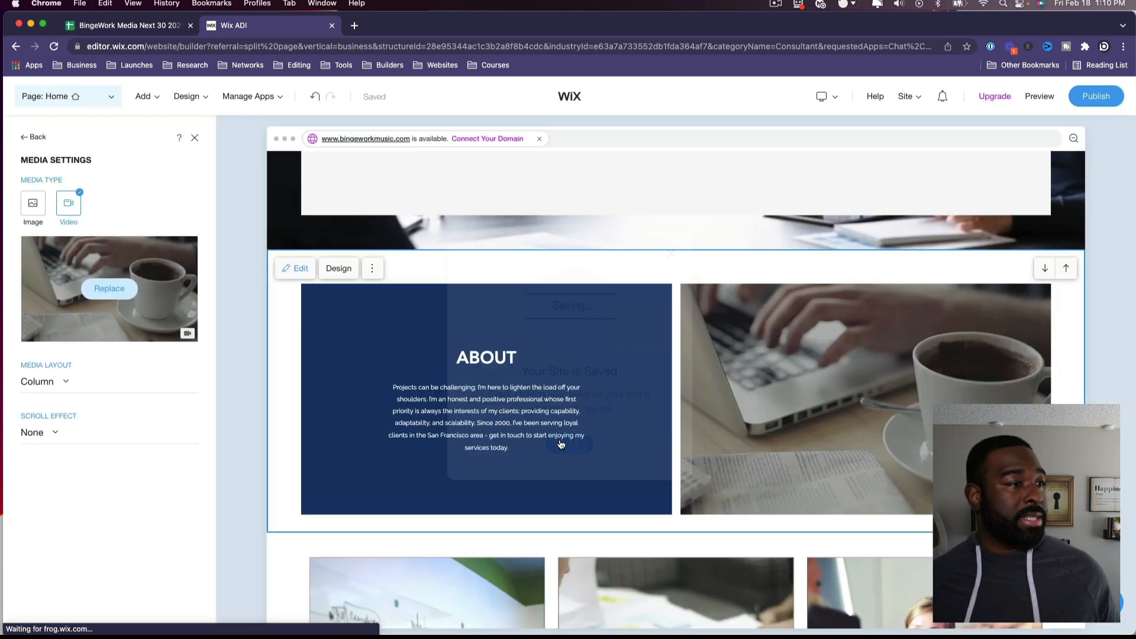
scroll(560, 444, down, 6)
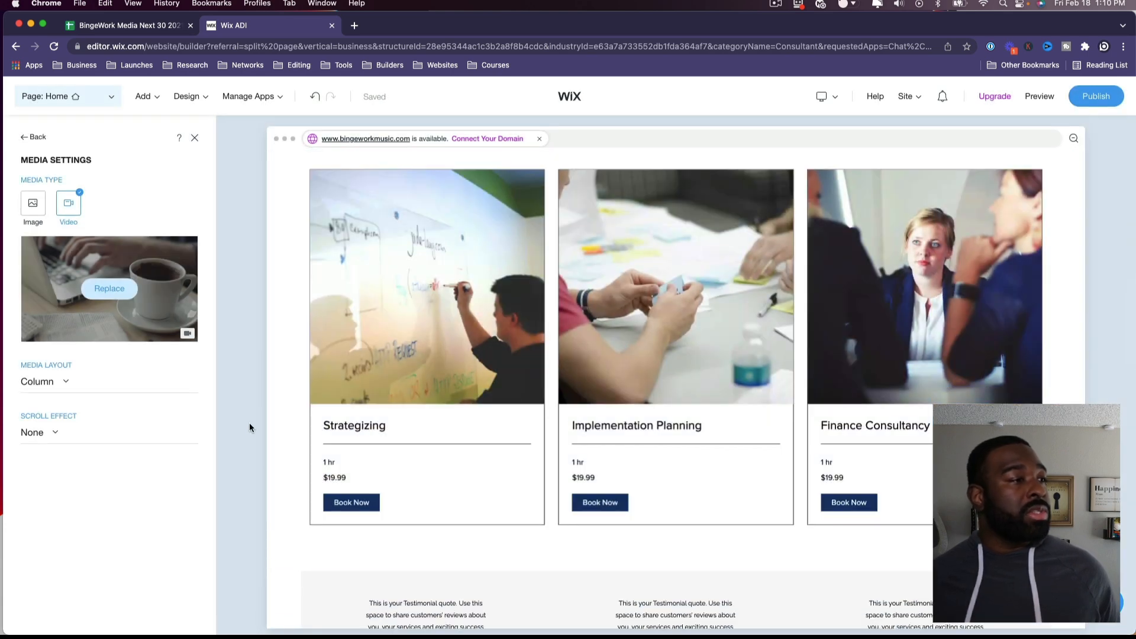
click(763, 263)
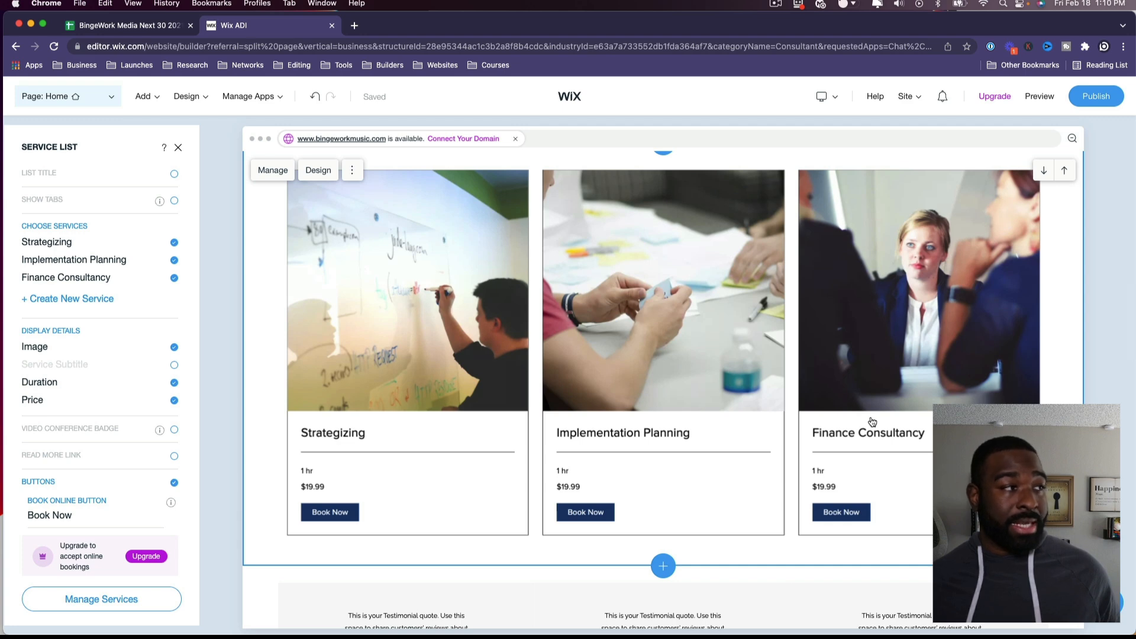
Step: Keep the Strategizing, Implementation Planning and Finance Consultancy cards visible and turn their photos back on
click(174, 277)
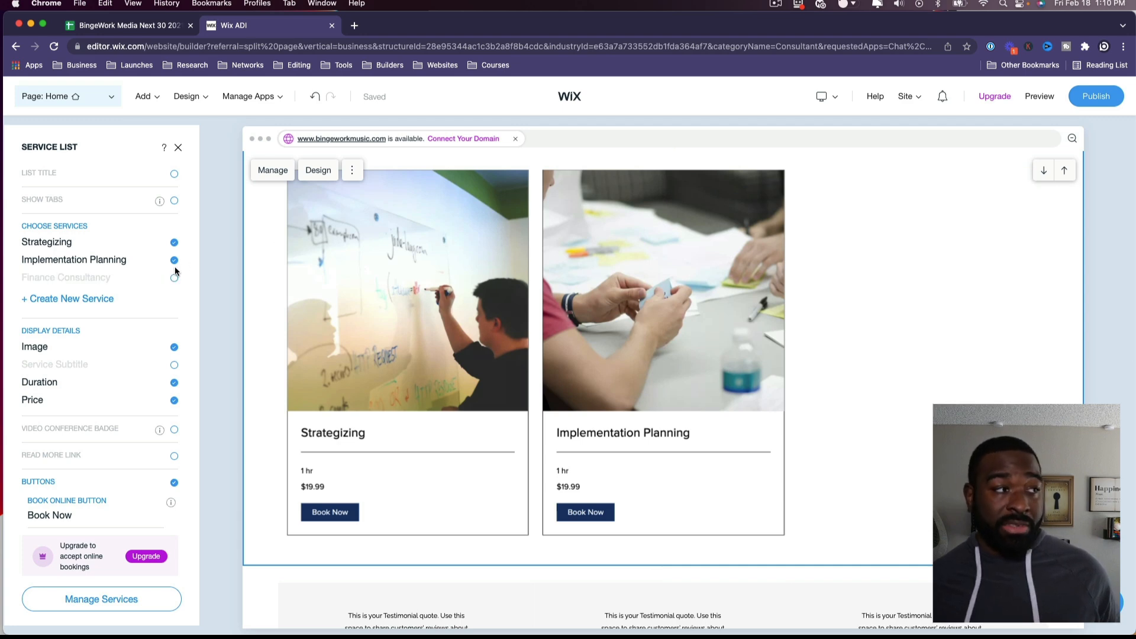
click(173, 260)
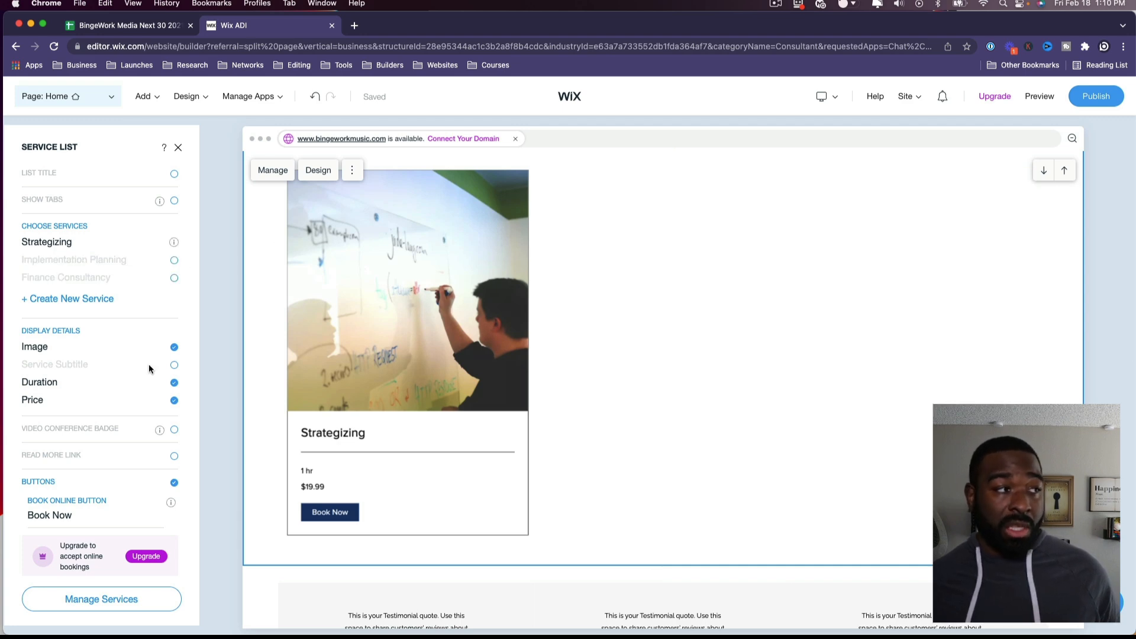
click(174, 259)
click(174, 242)
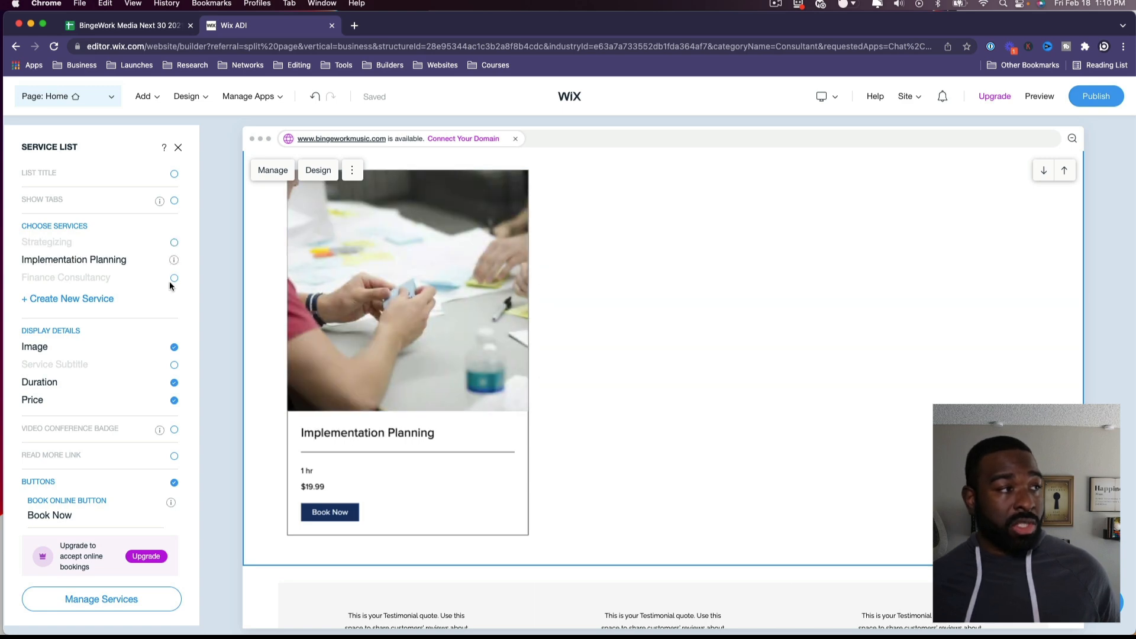
click(174, 278)
click(174, 243)
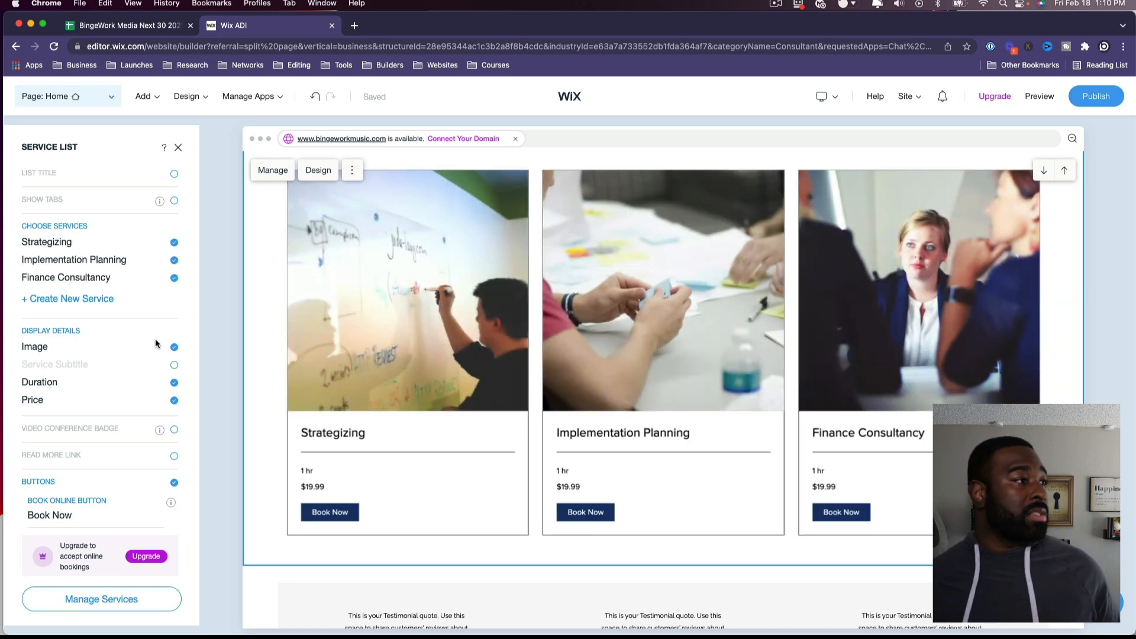
scroll(155, 339, down, 1)
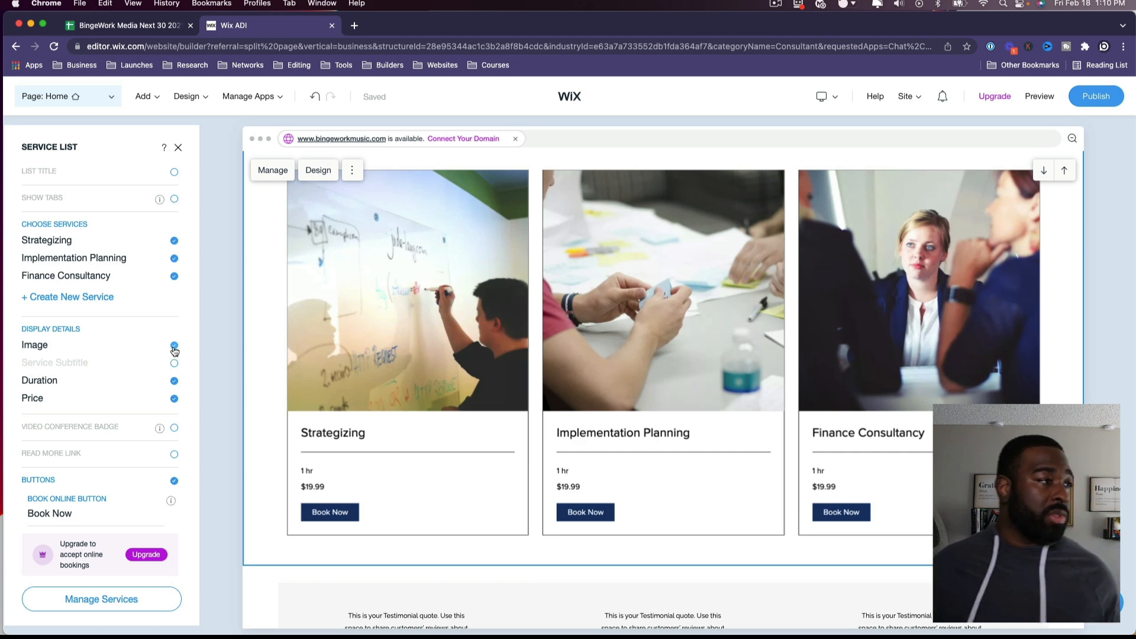
click(174, 346)
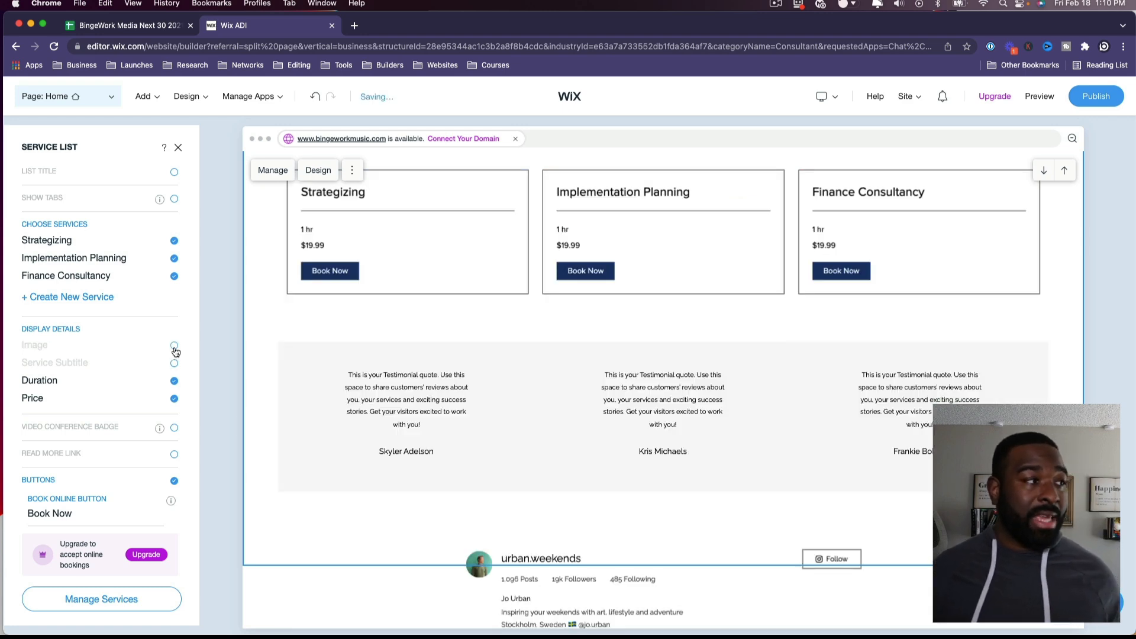
click(175, 346)
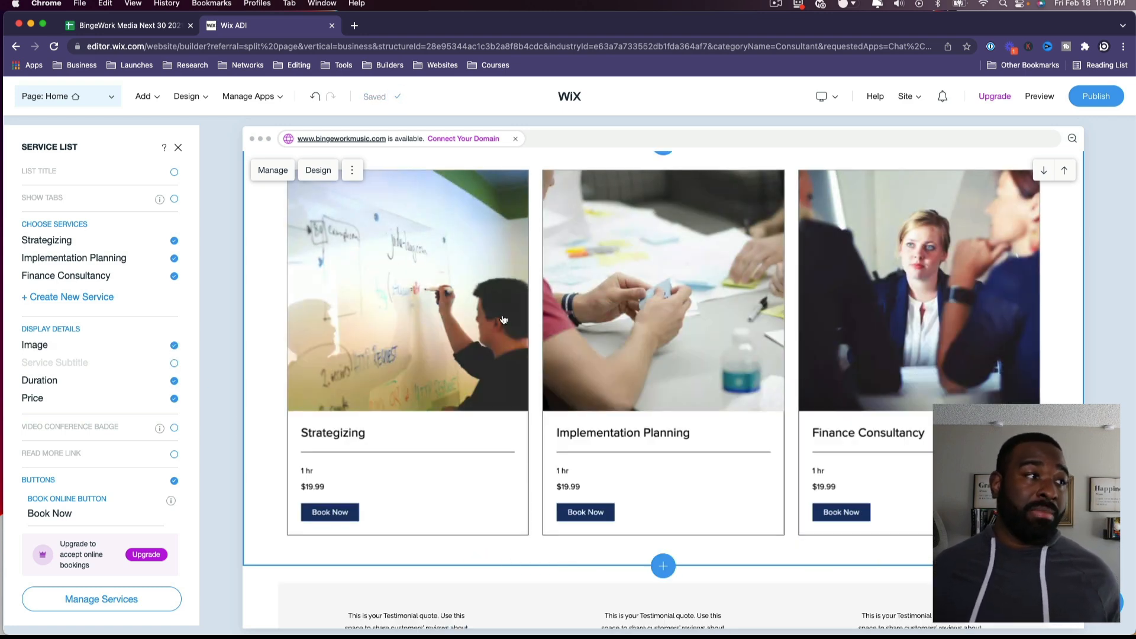
Step: Select the testimonials section to open its settings
scroll(169, 329, up, 1)
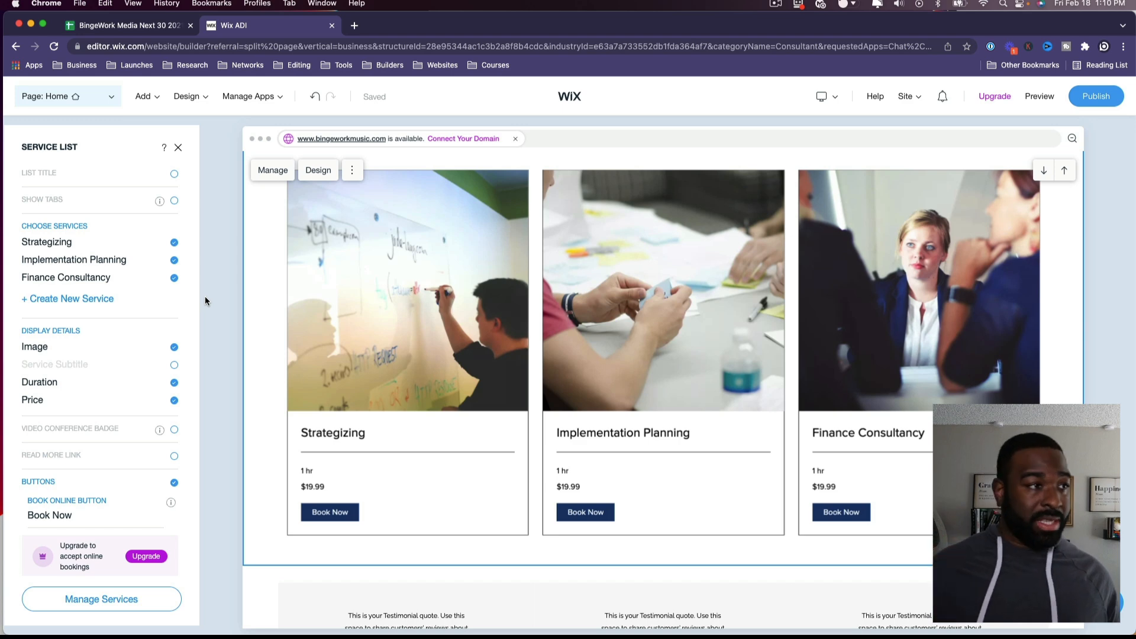
scroll(267, 335, down, 6)
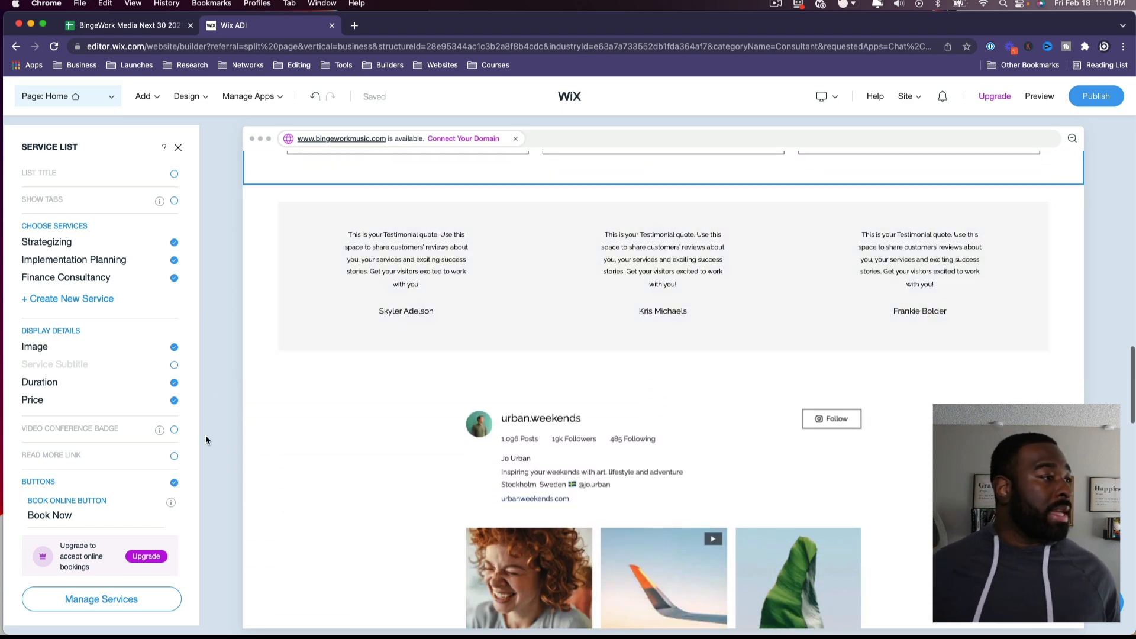
scroll(302, 411, up, 5)
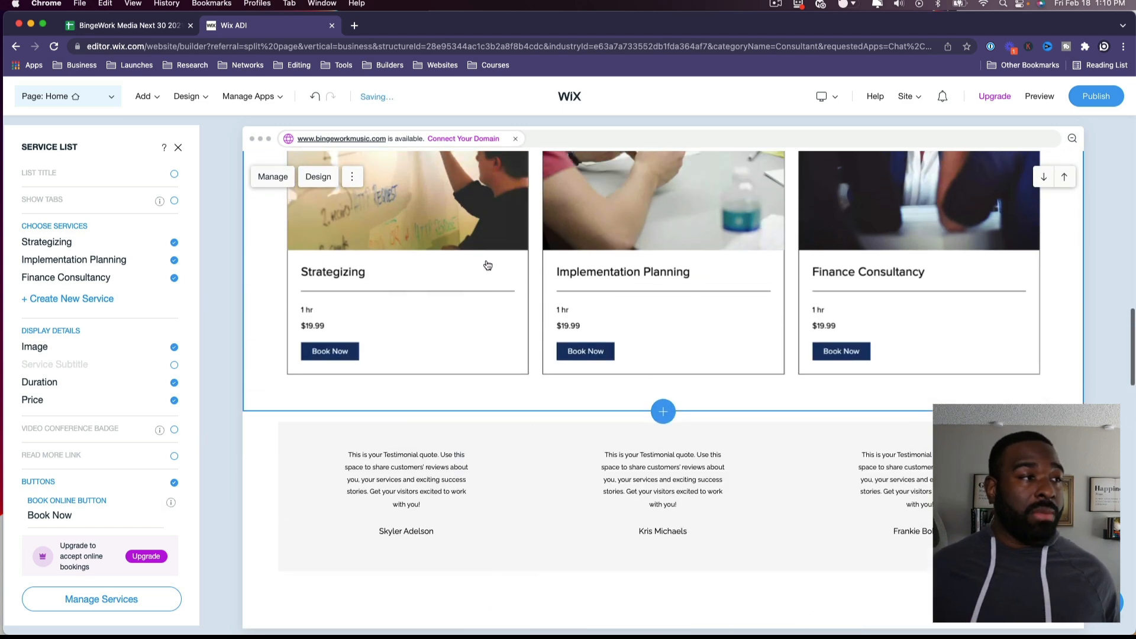
scroll(688, 378, down, 5)
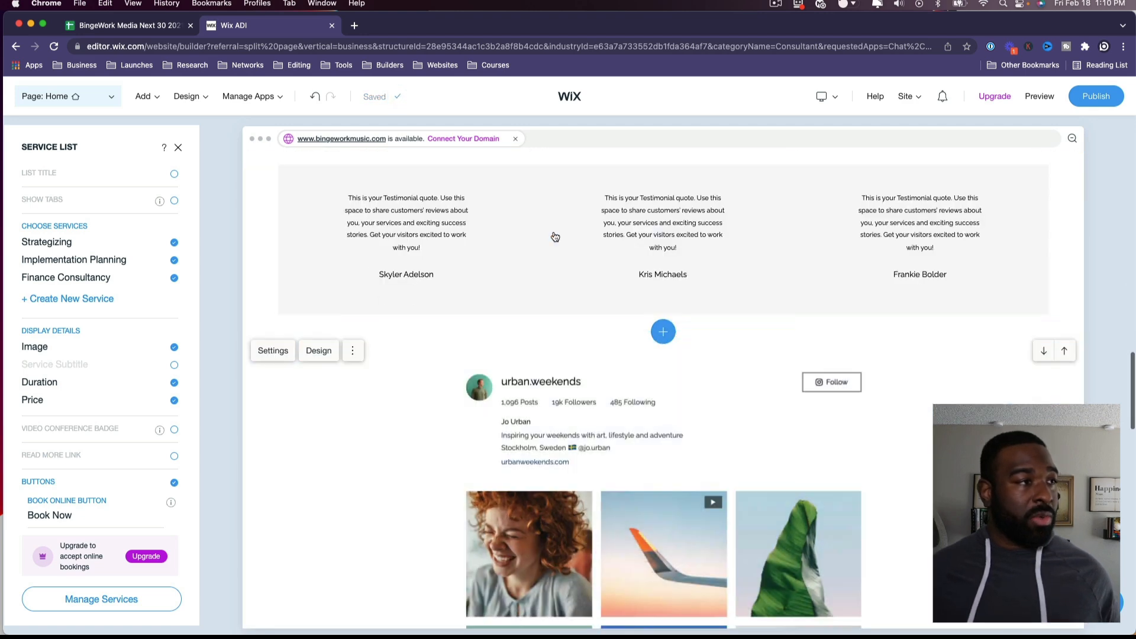
click(516, 269)
scroll(553, 283, up, 3)
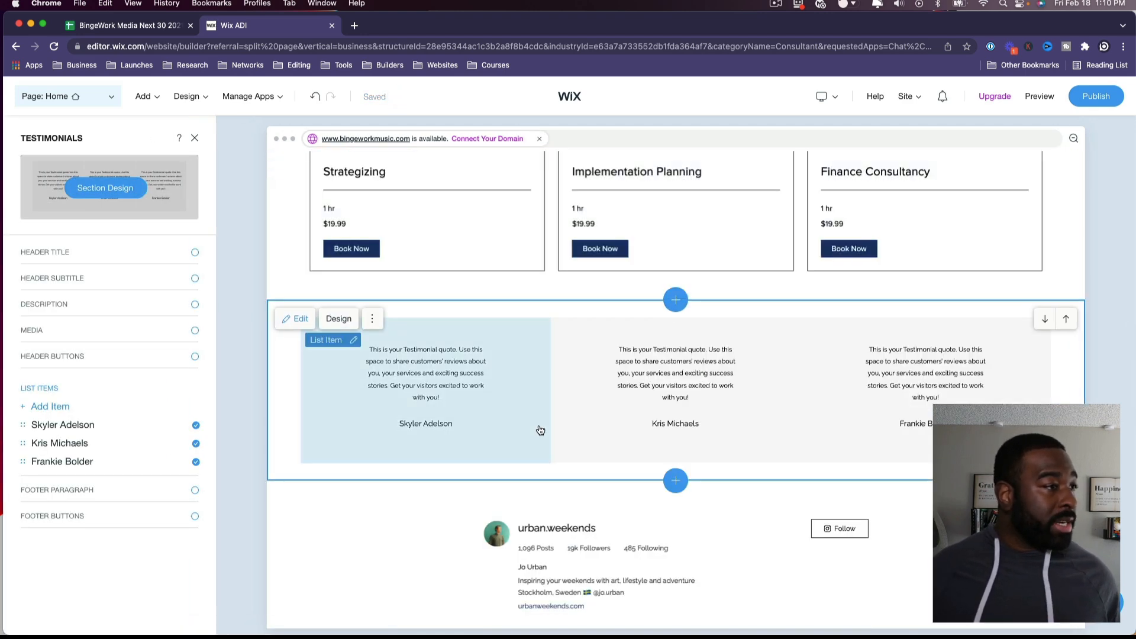
Step: Review the first testimonial's details, then open the Instagram feed section's settings
click(540, 430)
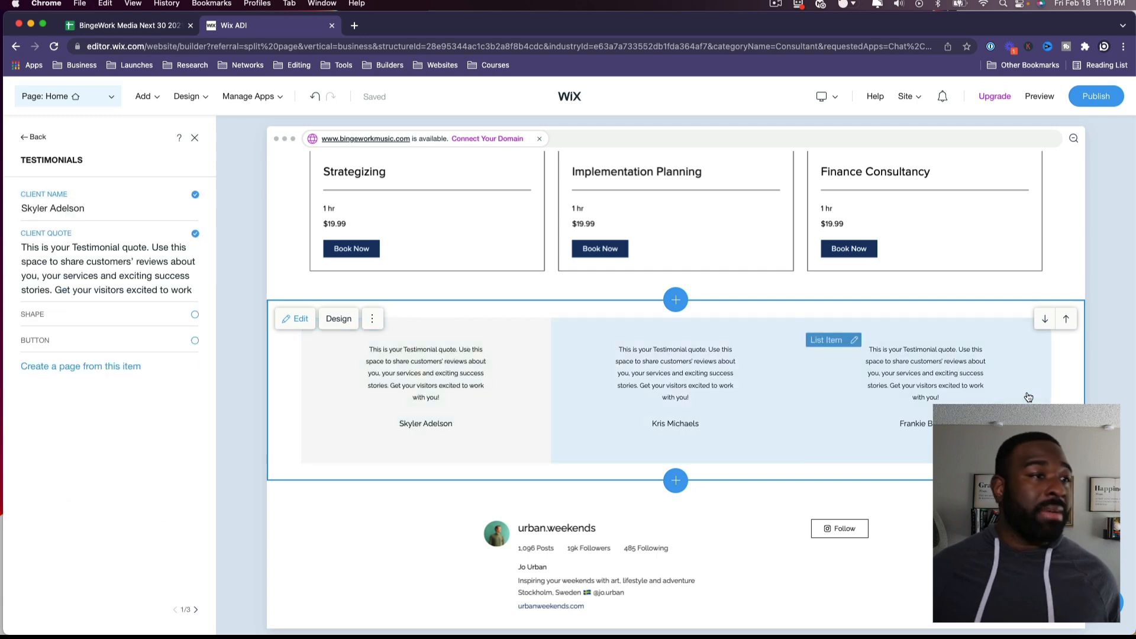
scroll(702, 441, down, 5)
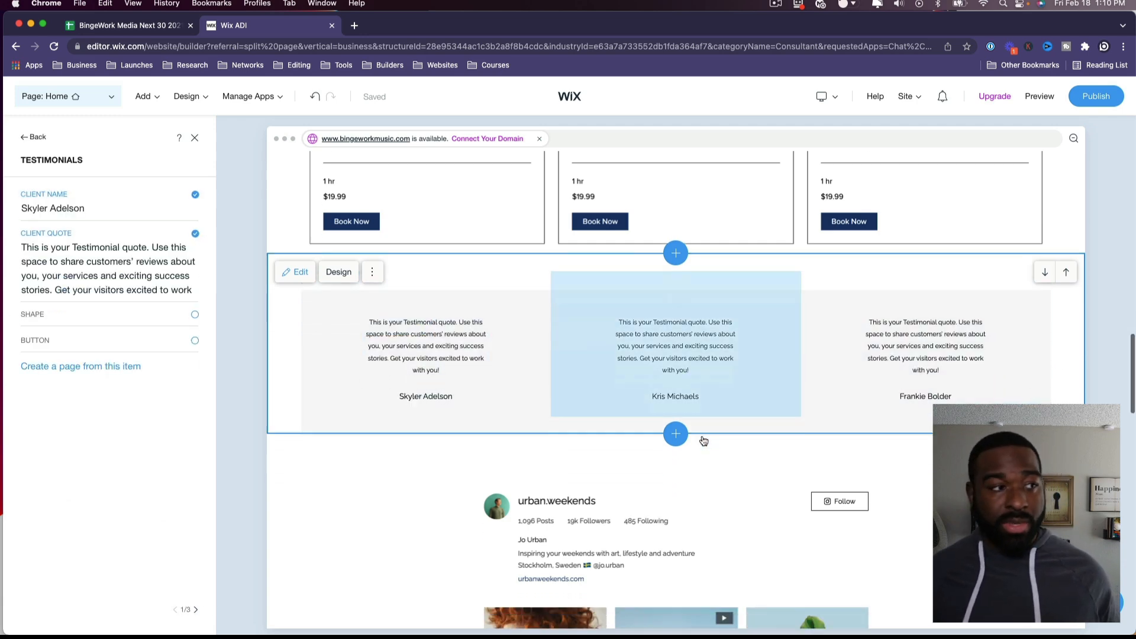
click(441, 421)
scroll(445, 422, down, 4)
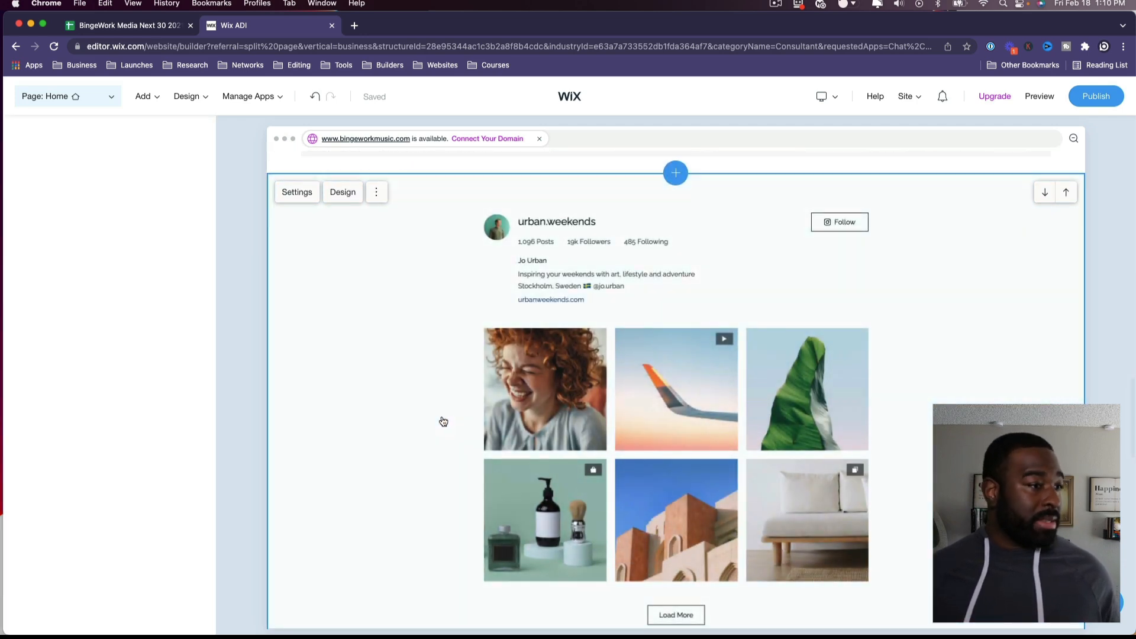
scroll(444, 422, down, 1)
scroll(444, 422, up, 3)
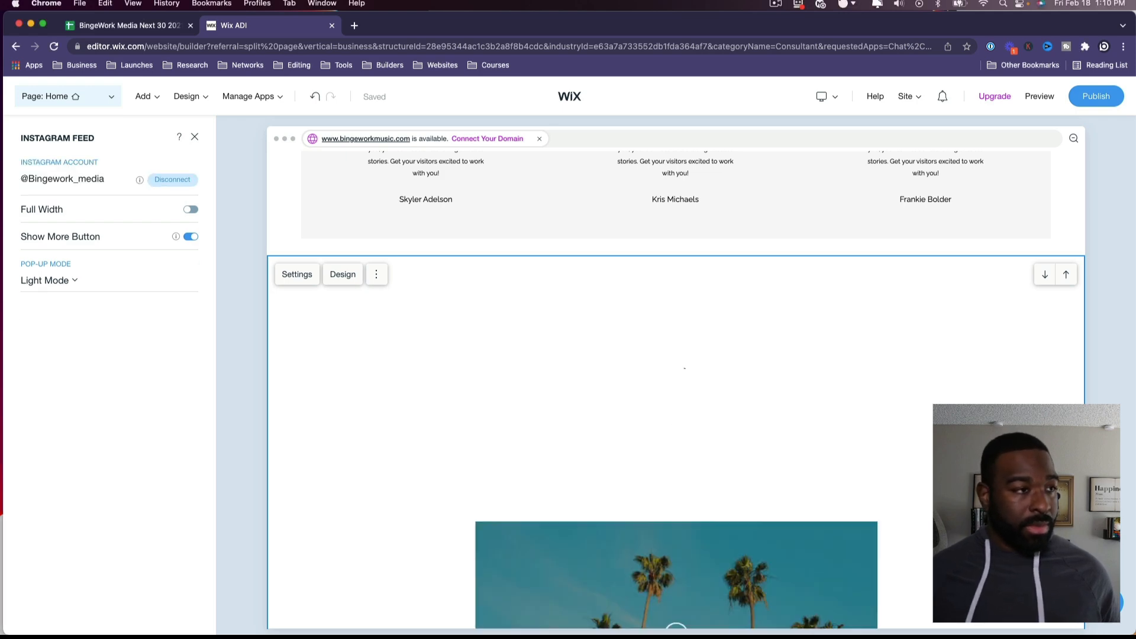
Step: Open the palm-tree video section's Wix Video settings, then scroll toward the Contact Me section
scroll(805, 536, down, 1)
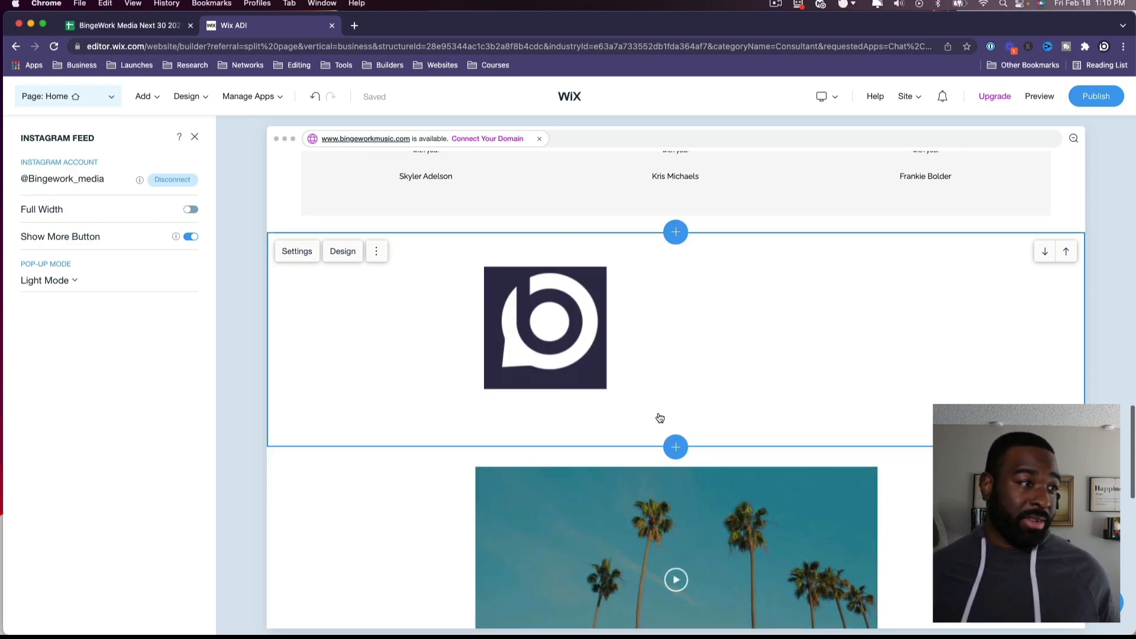
scroll(788, 407, down, 5)
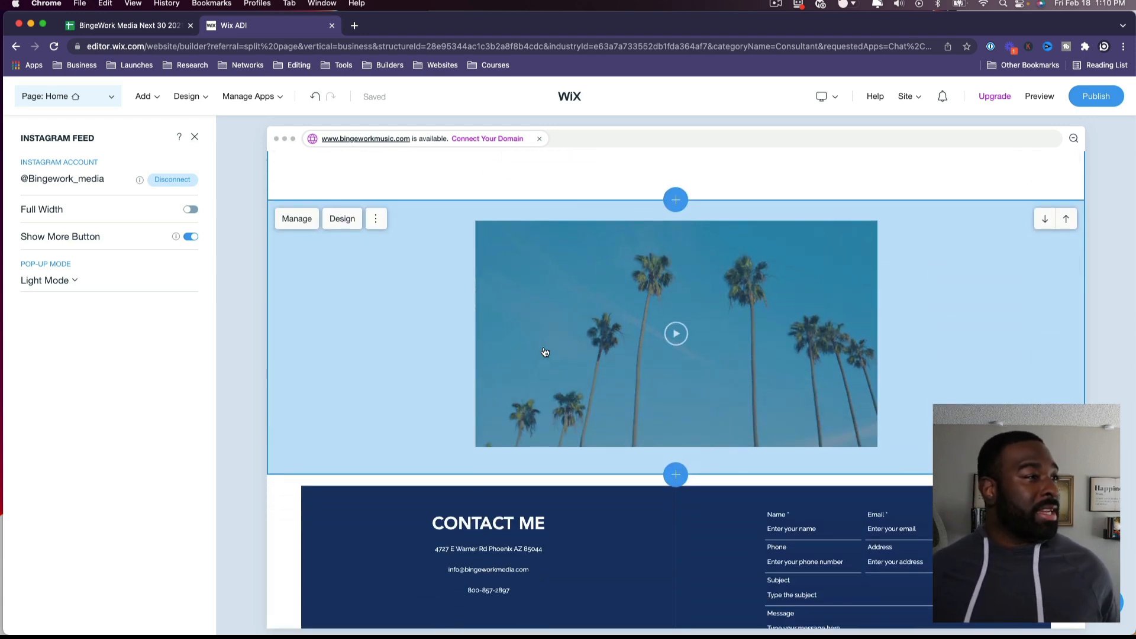
click(305, 298)
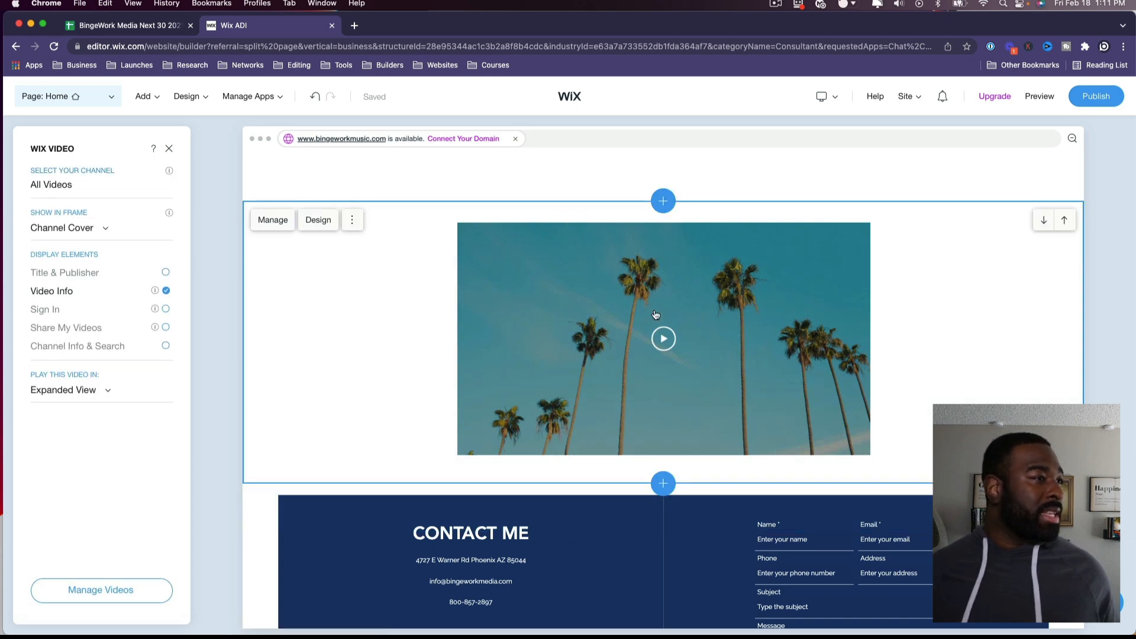
scroll(808, 317, down, 1)
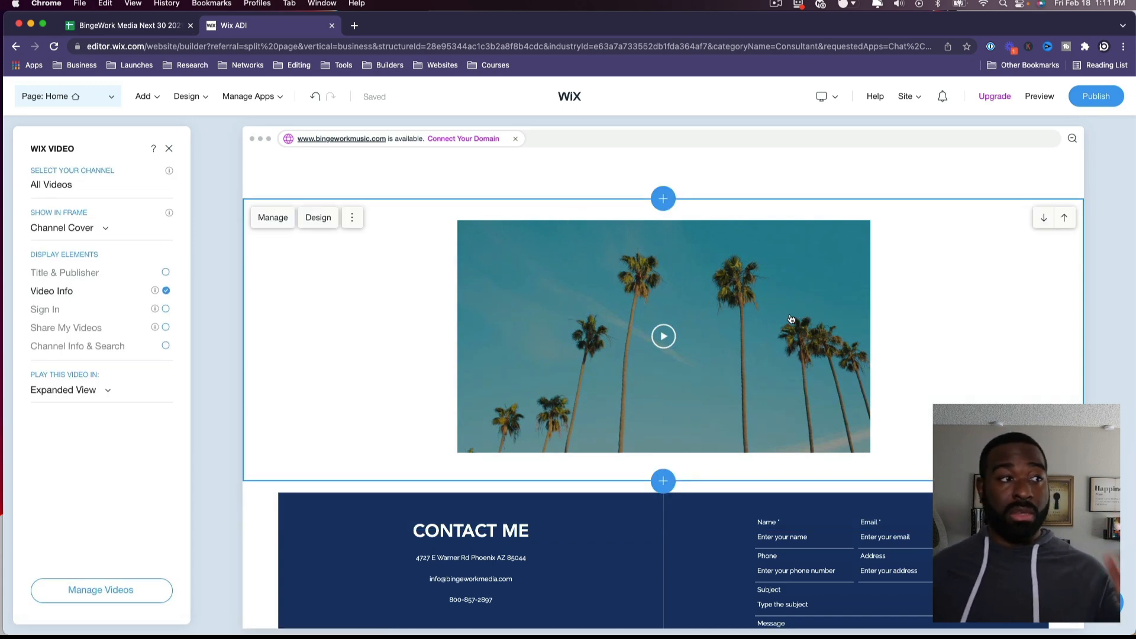
scroll(791, 319, down, 5)
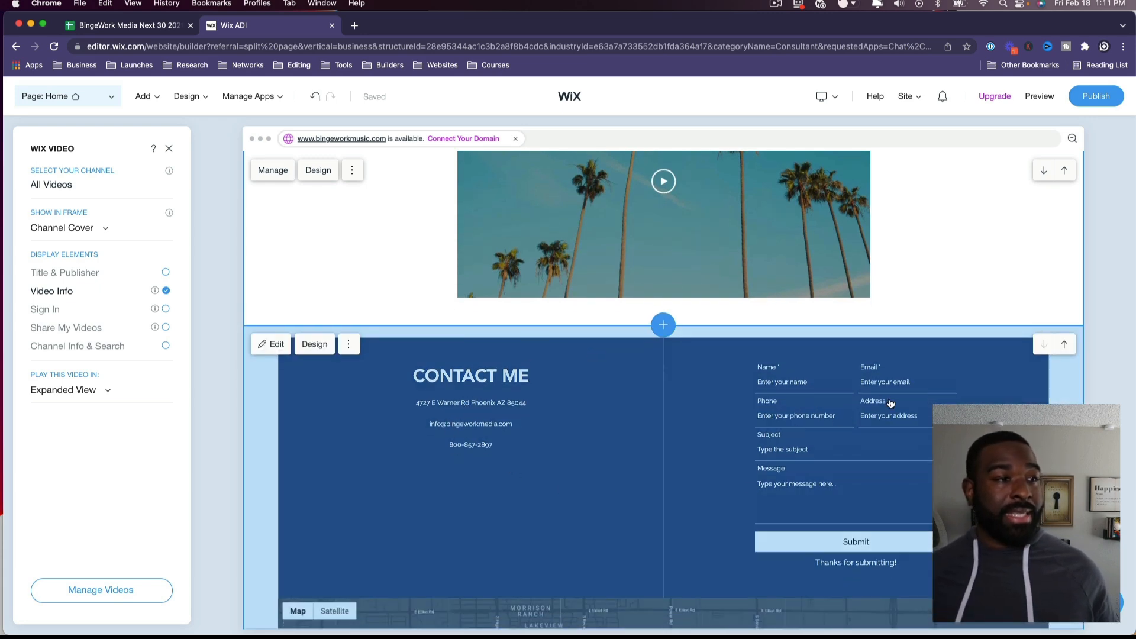
scroll(891, 402, down, 5)
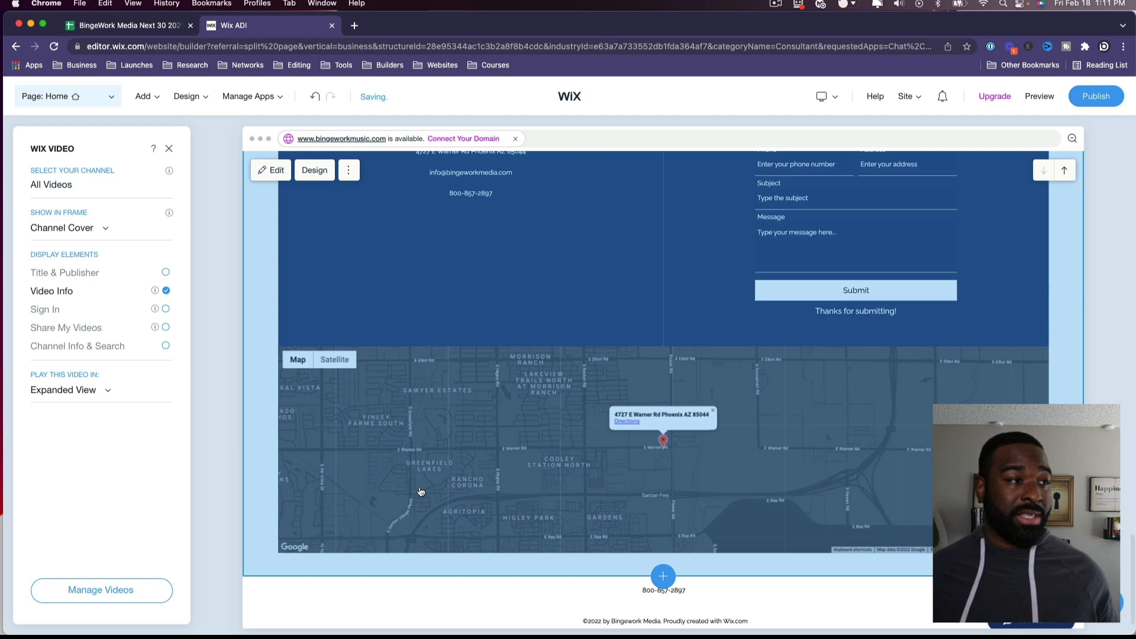
Step: Open the Contact Me settings, leaving Address and Map both shown after toggling them off and on
click(420, 492)
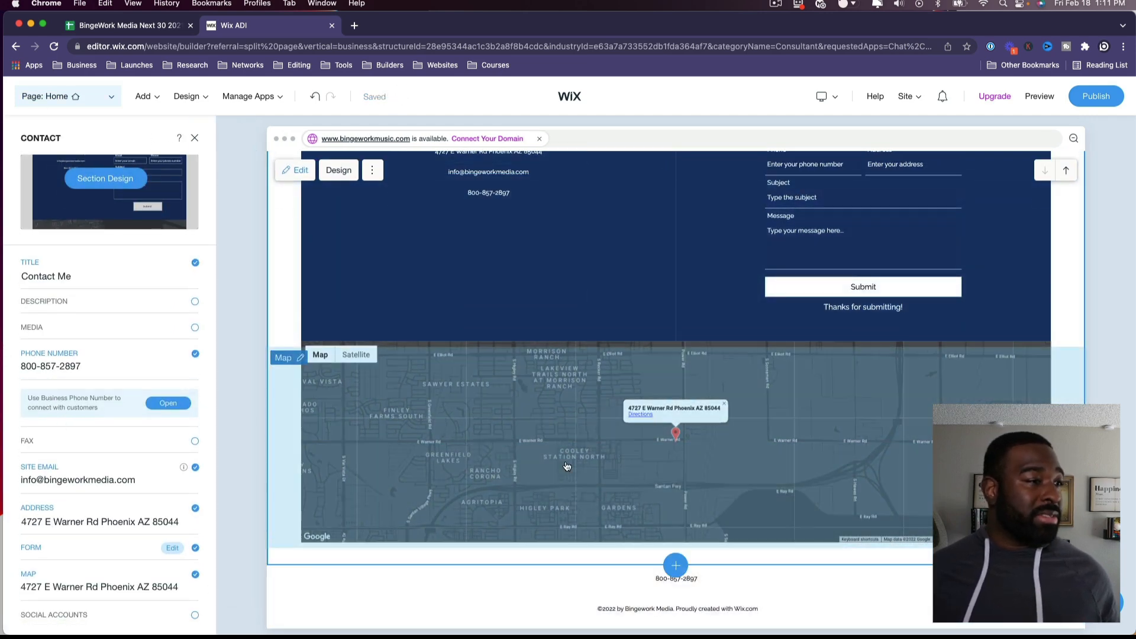
click(195, 508)
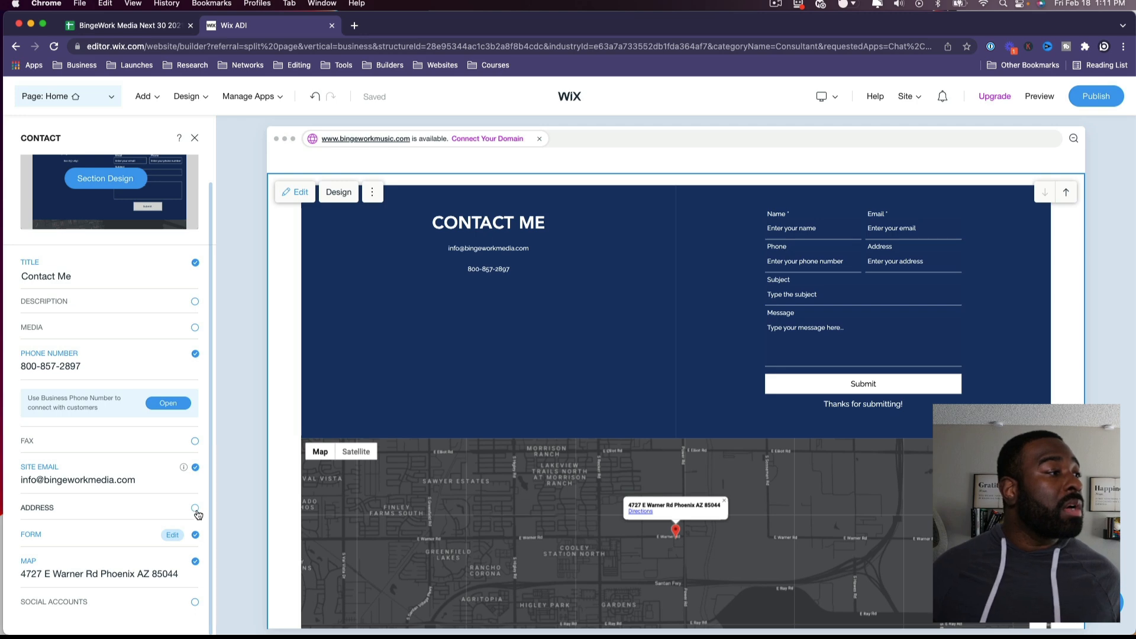
click(195, 561)
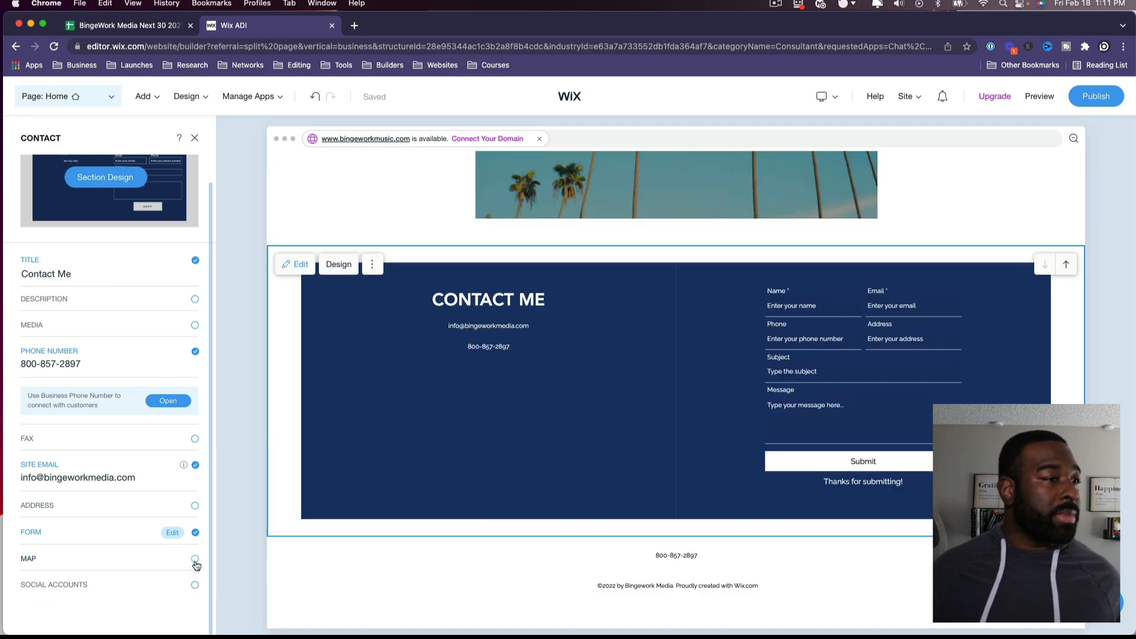
click(195, 559)
click(194, 506)
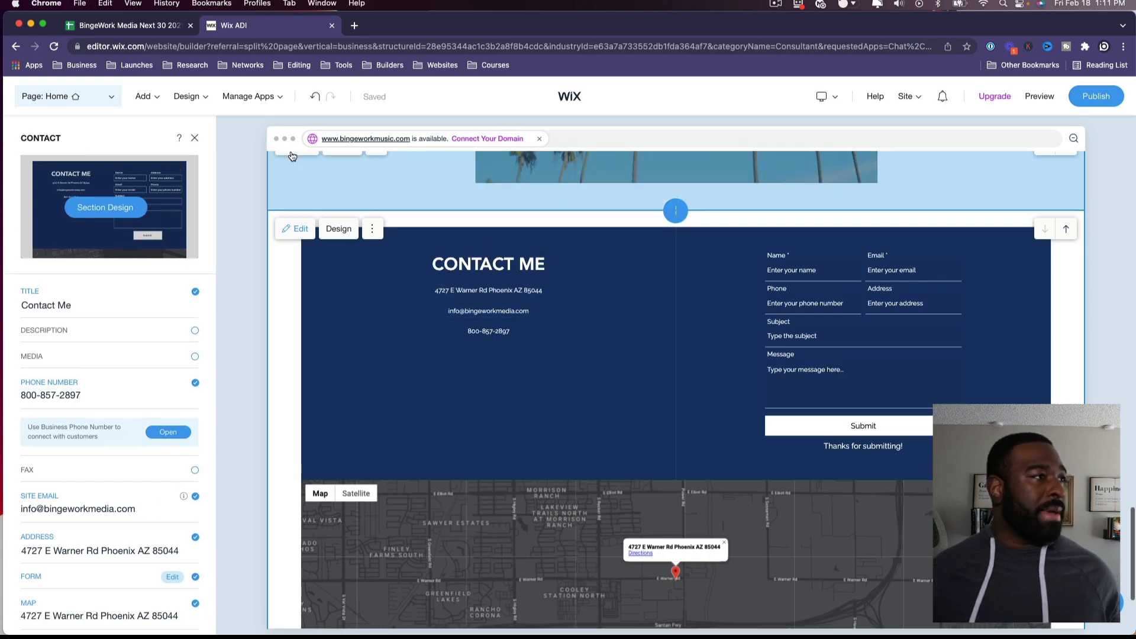
scroll(984, 314, up, 10)
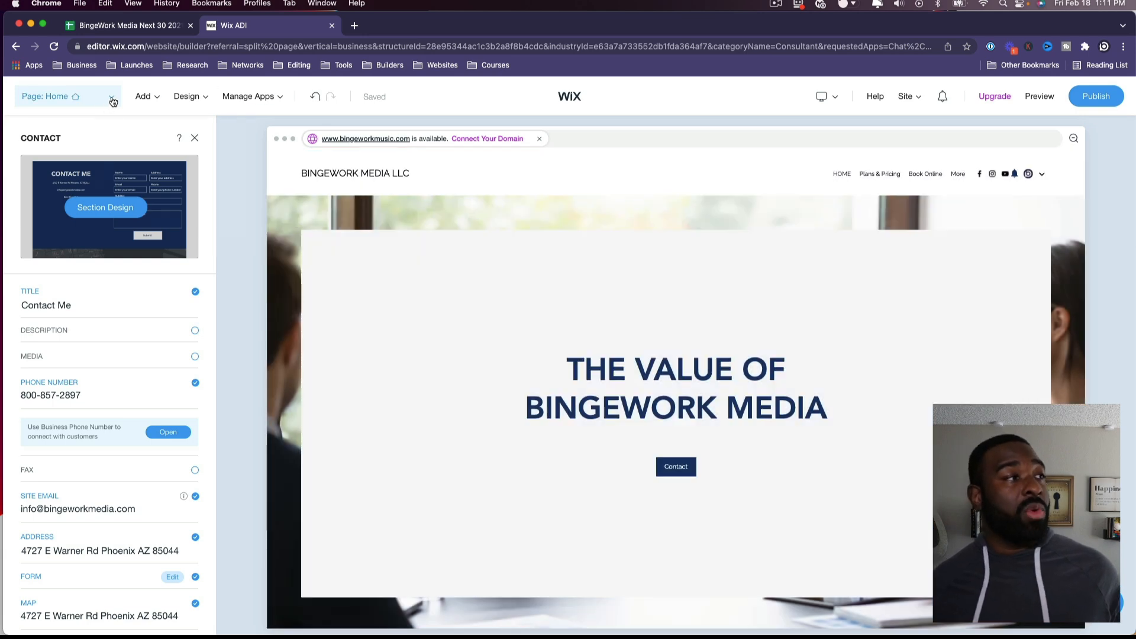
click(112, 101)
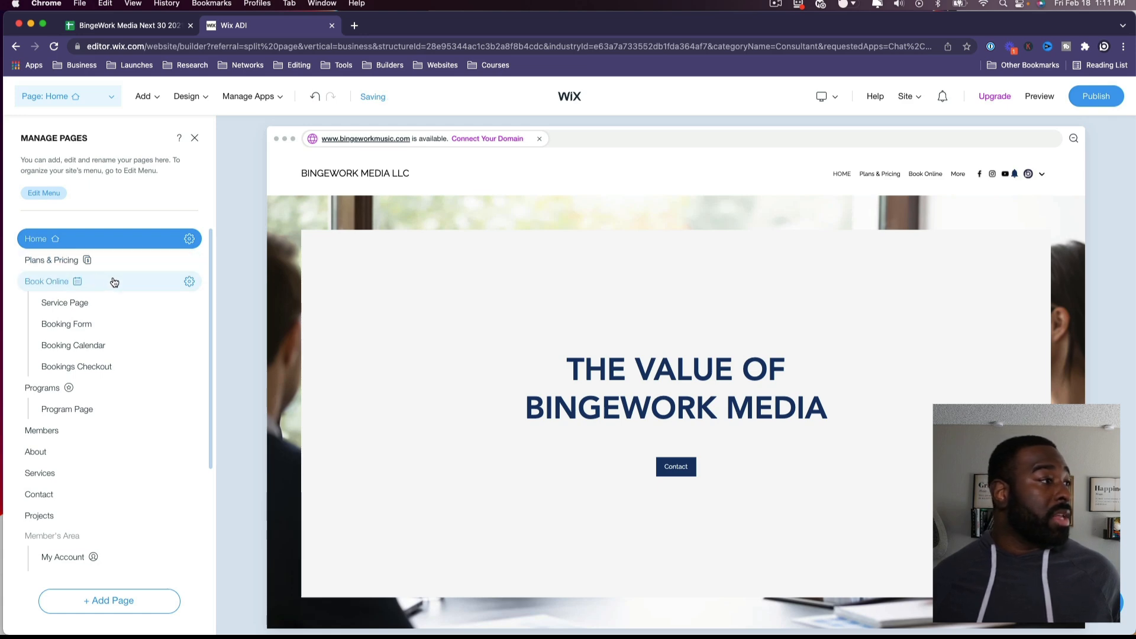
Step: Browse the About, Contact and Services pages, ending on the Member's Area My Account page
scroll(112, 308, down, 2)
click(105, 380)
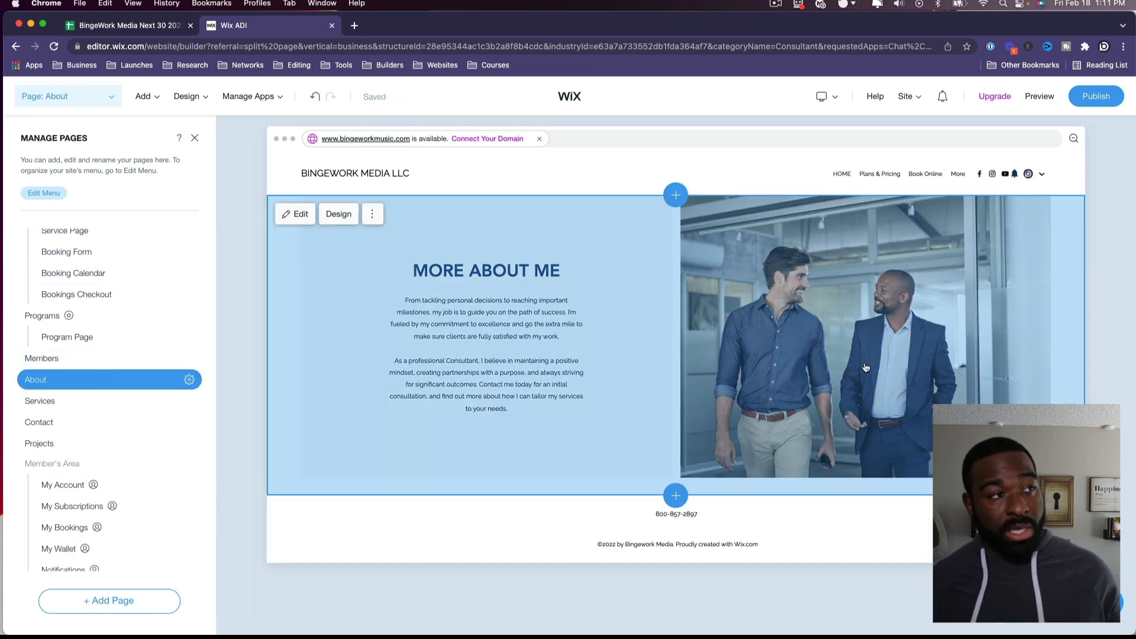
click(59, 421)
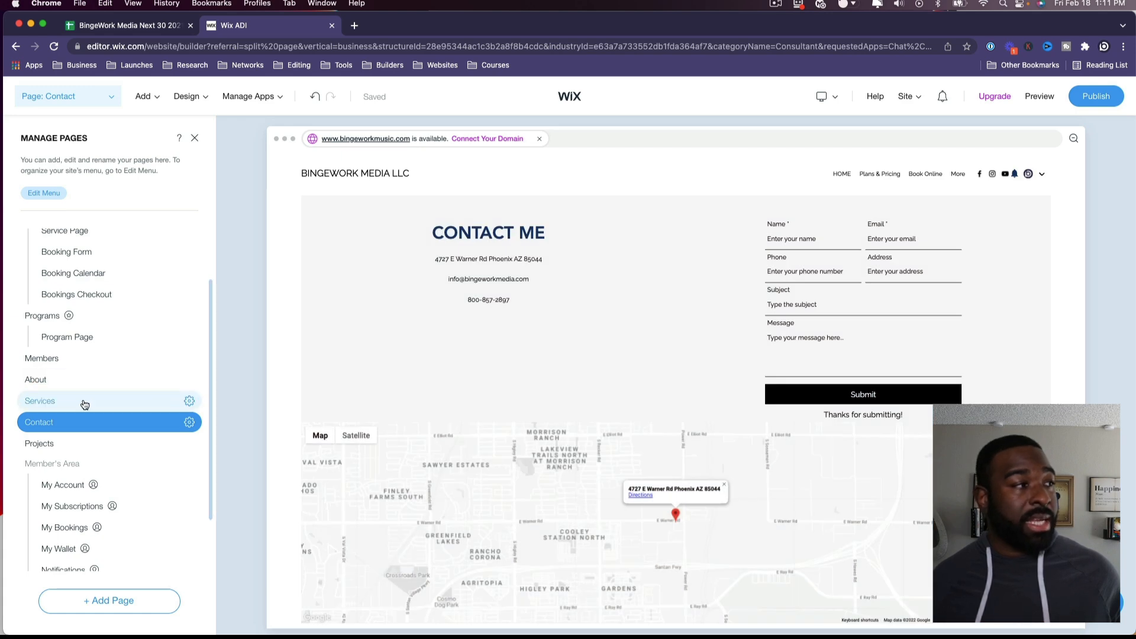
click(85, 402)
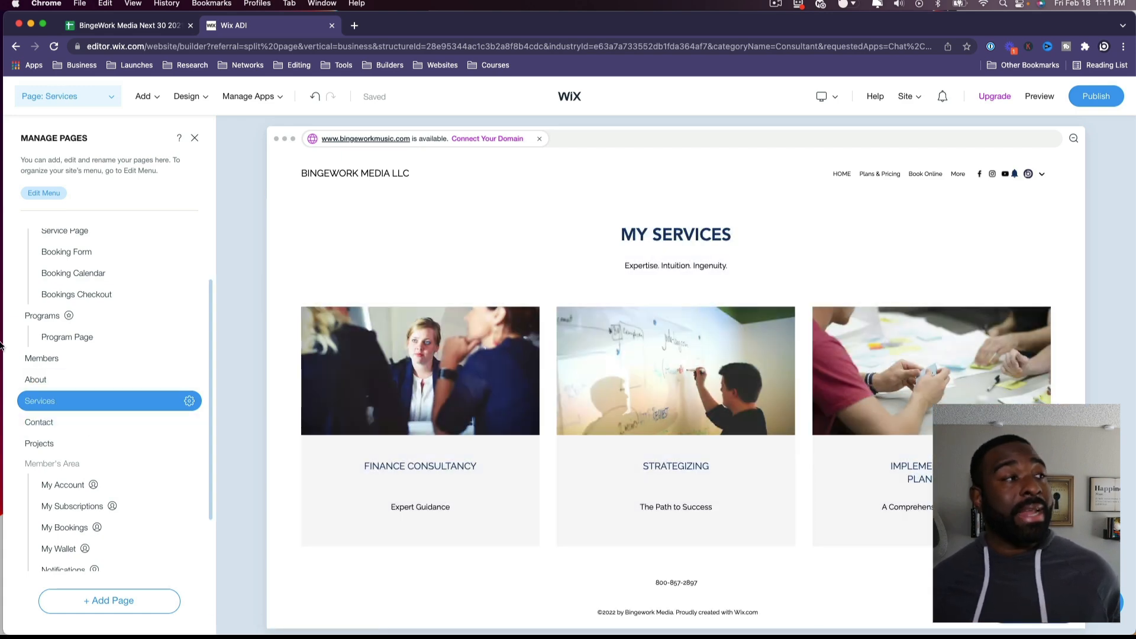
scroll(68, 349, down, 3)
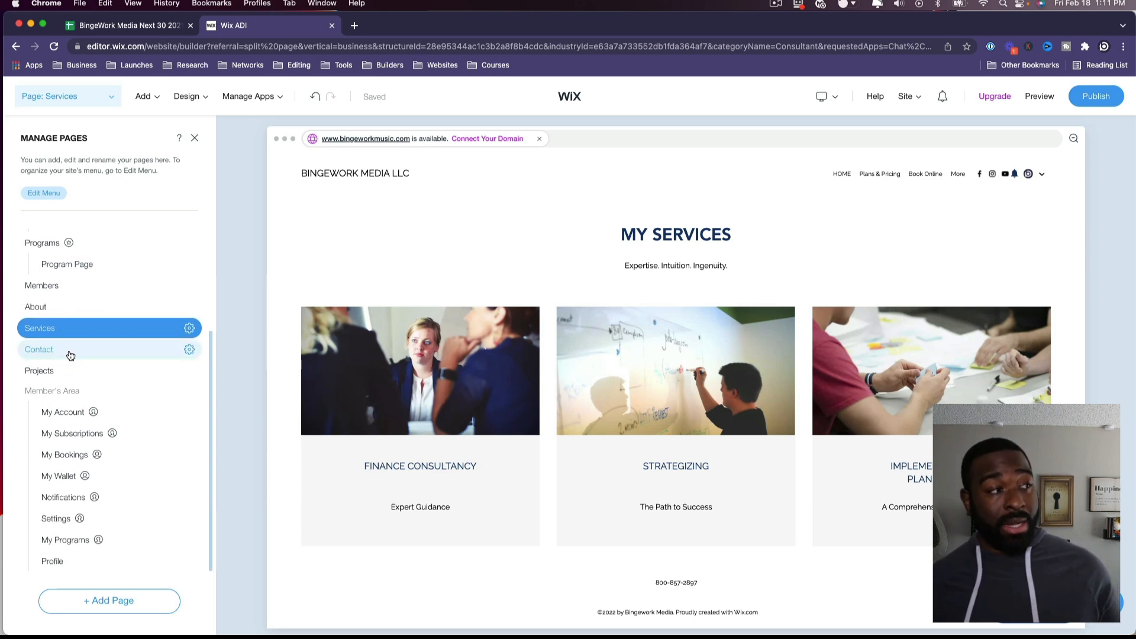
click(75, 412)
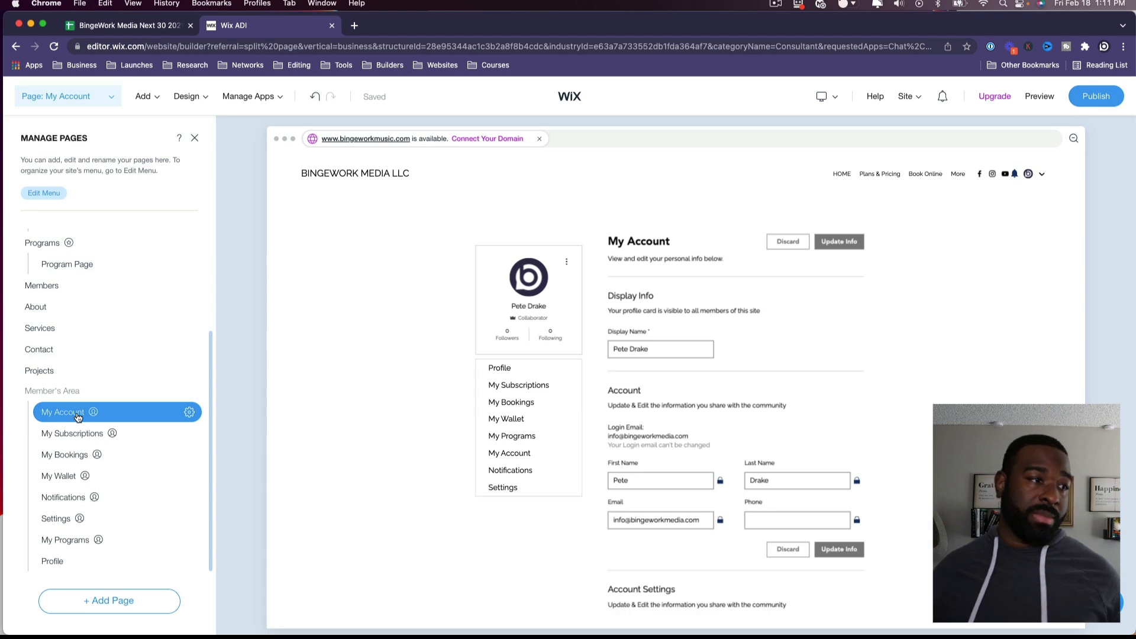
click(632, 427)
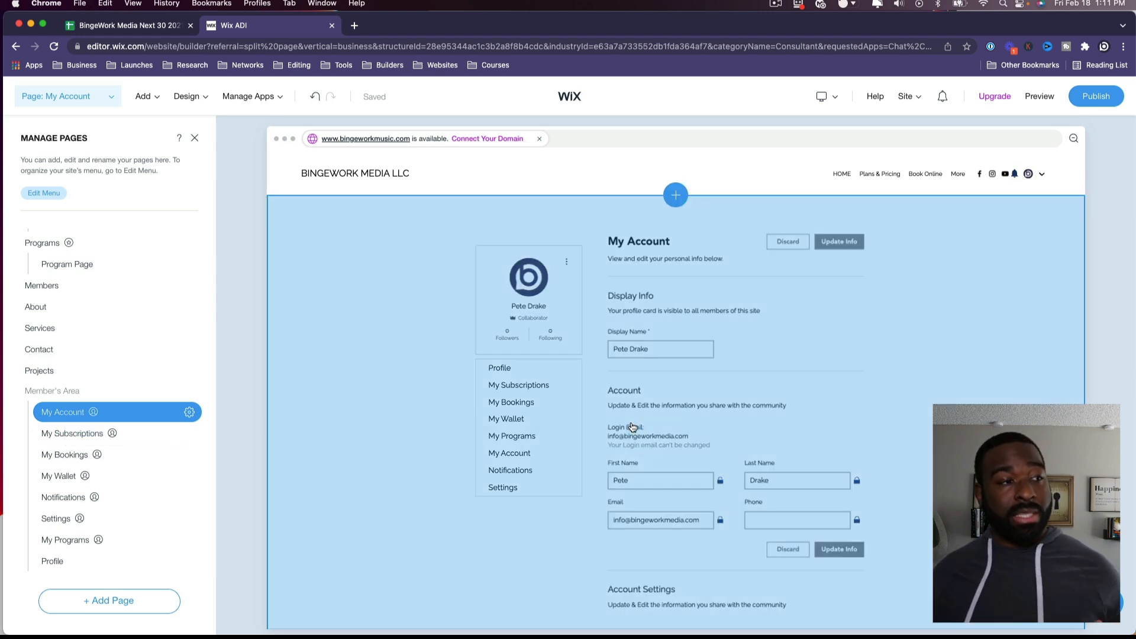
scroll(821, 414, down, 3)
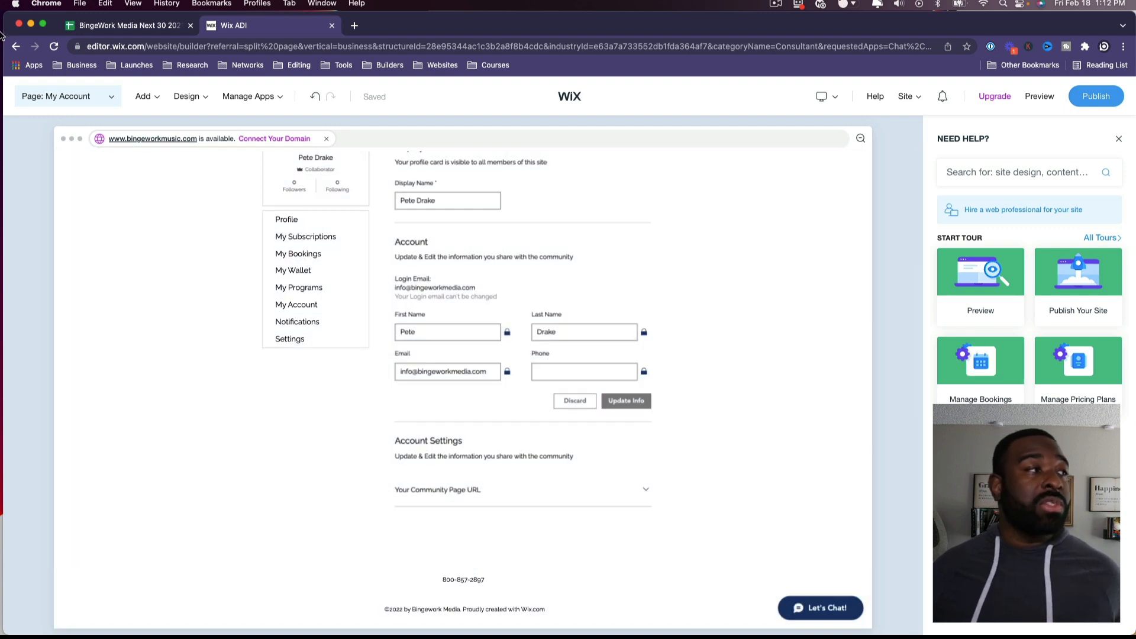
click(77, 100)
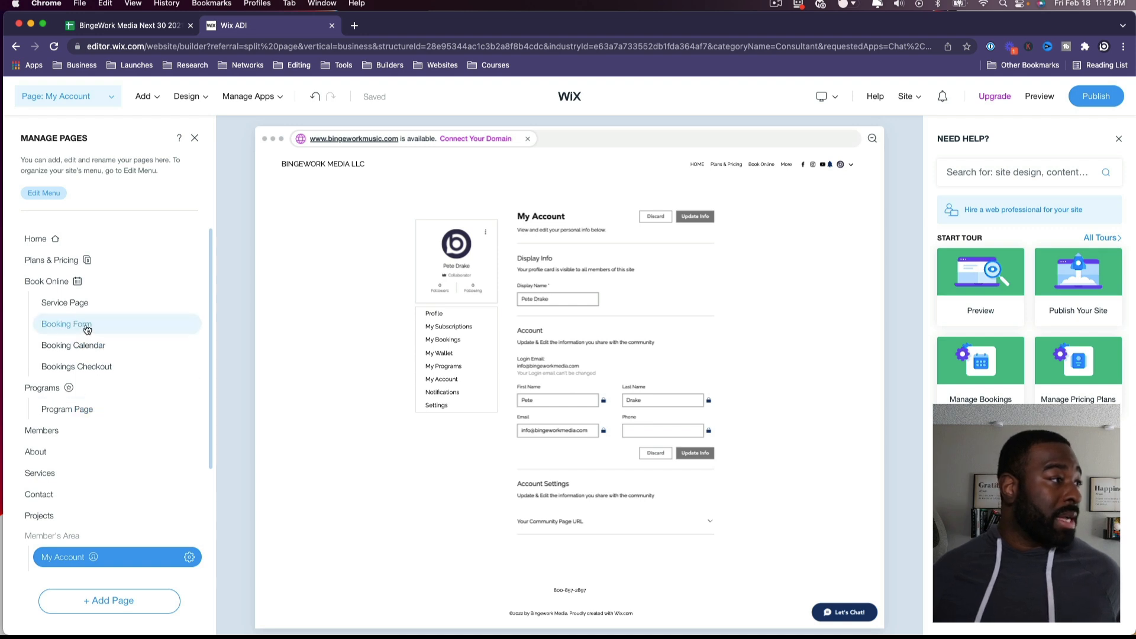
scroll(35, 471, down, 3)
click(89, 439)
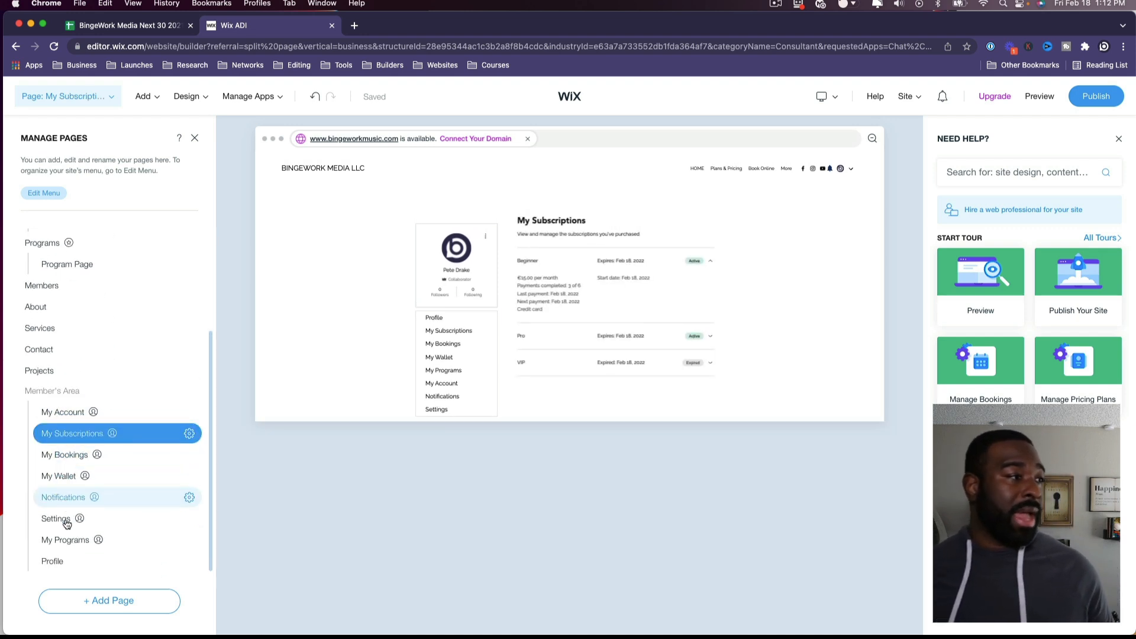
click(68, 539)
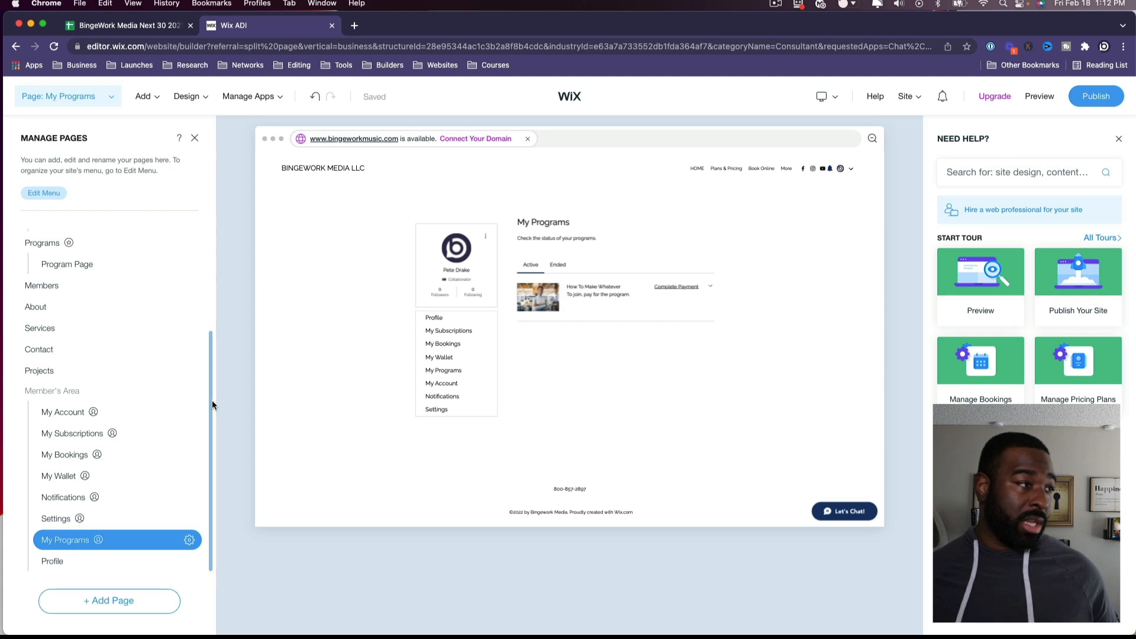
scroll(84, 543, up, 5)
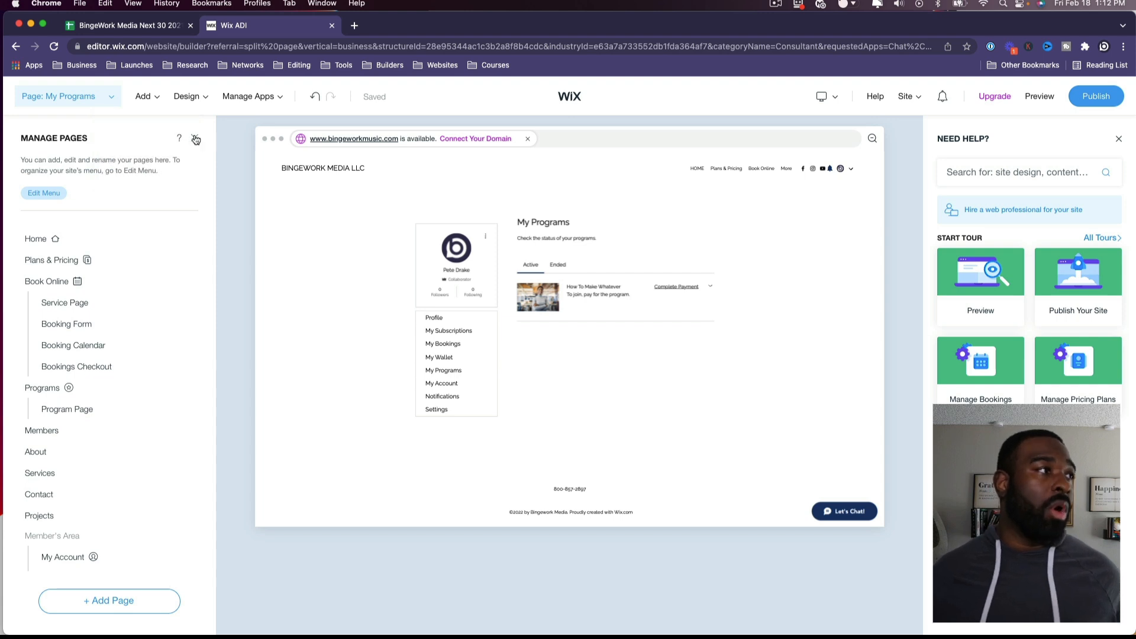
click(196, 139)
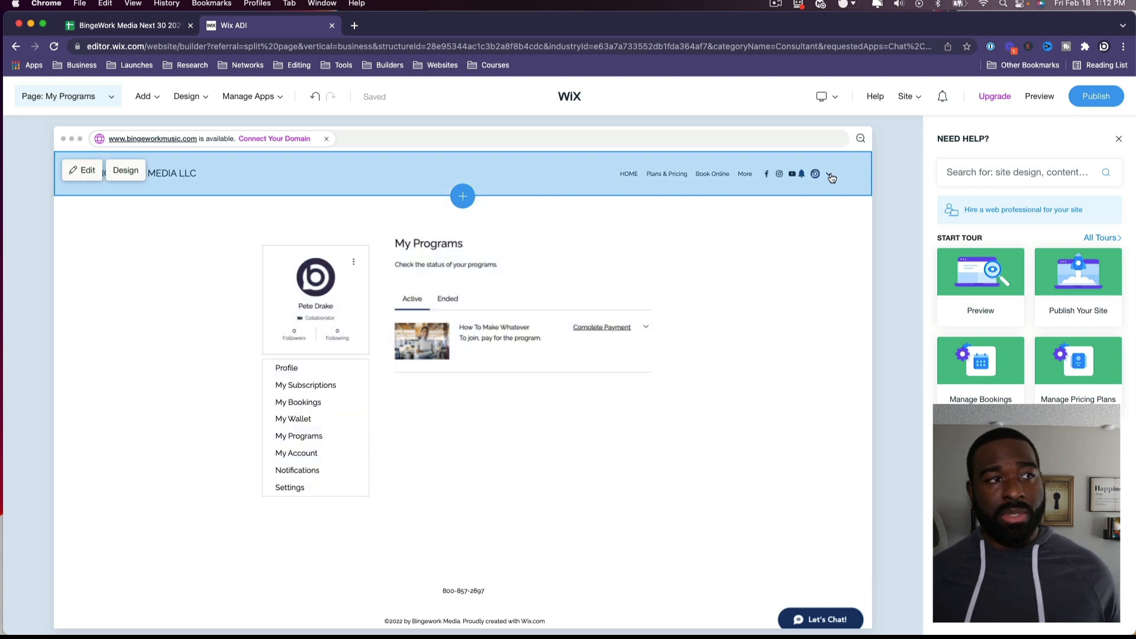
click(832, 178)
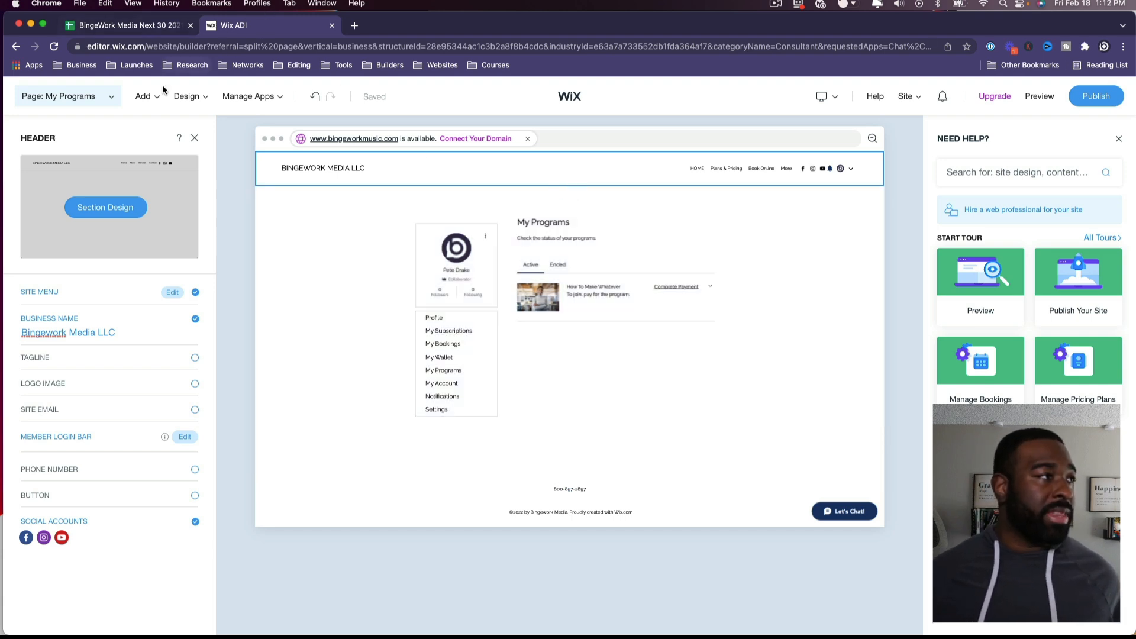
click(112, 95)
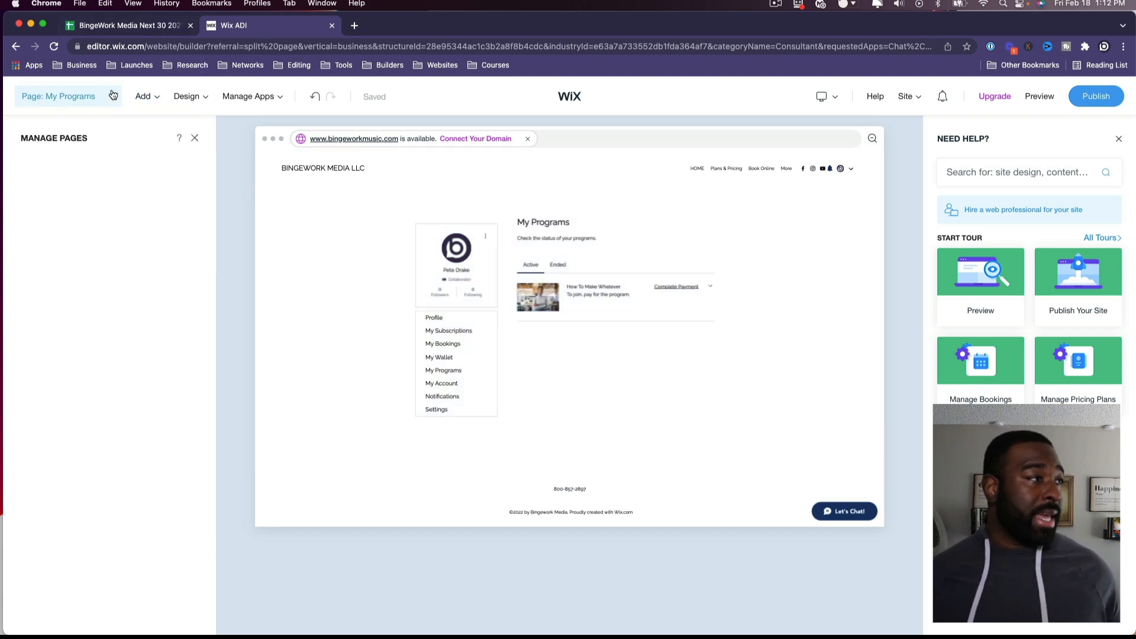
scroll(137, 245, down, 1)
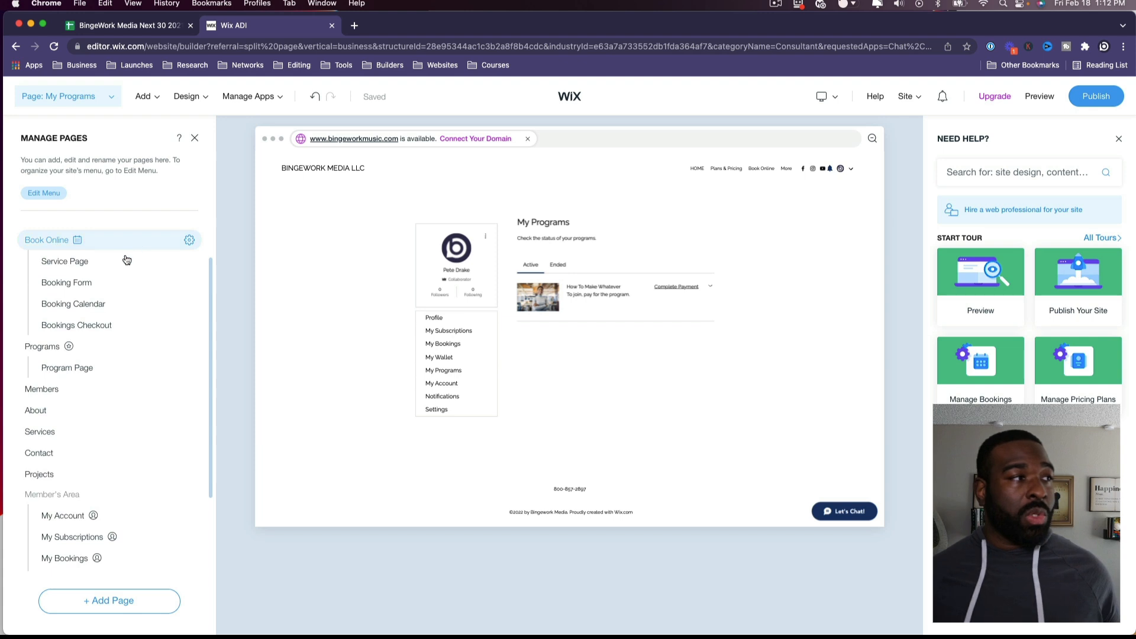
click(196, 101)
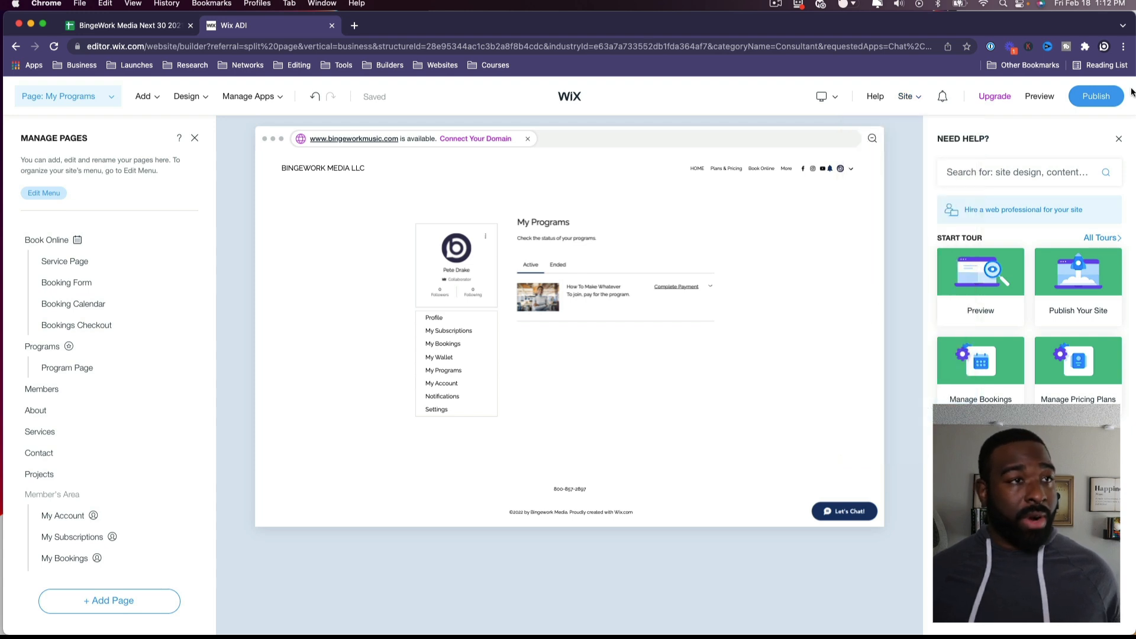
Step: Start publishing, switching between the custom domain and free Wix.com domain options
click(1095, 101)
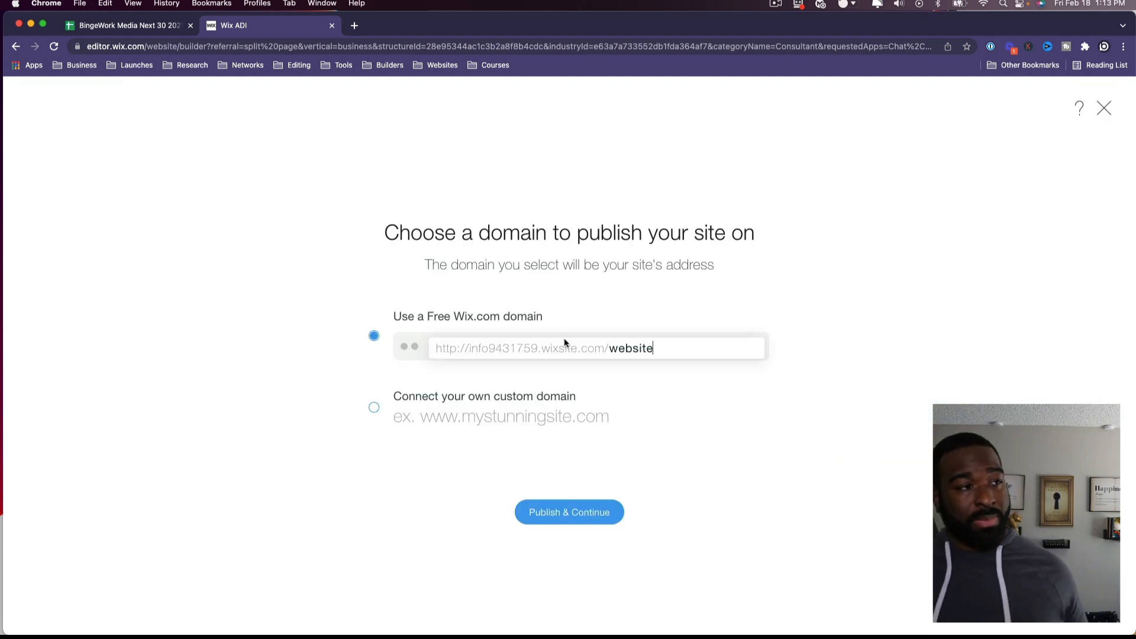
click(469, 400)
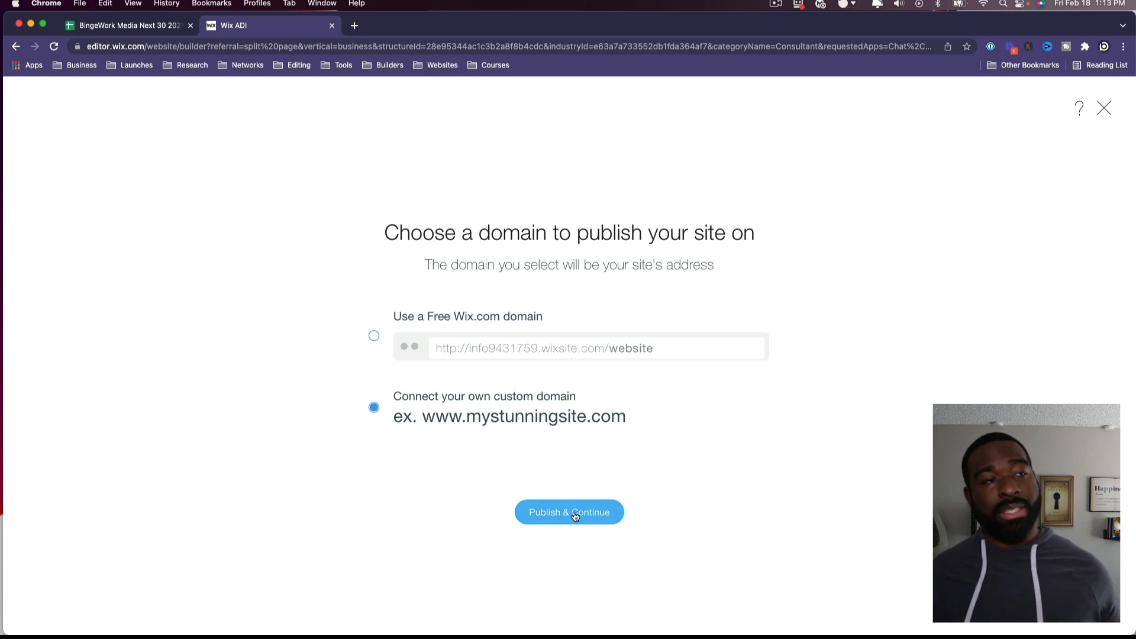
click(537, 325)
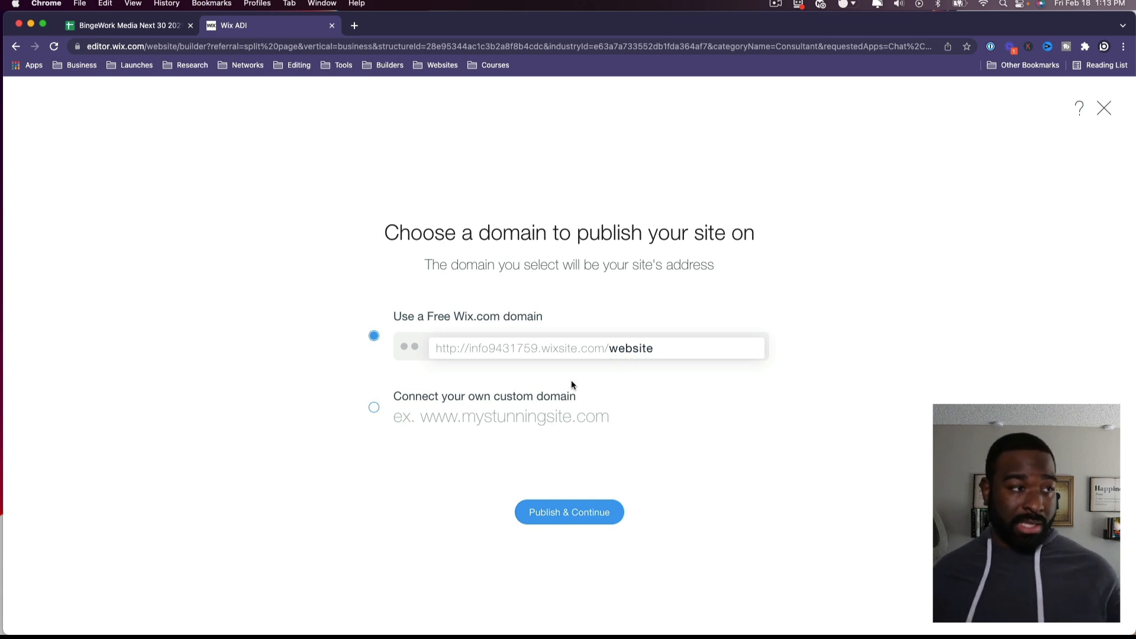
click(524, 398)
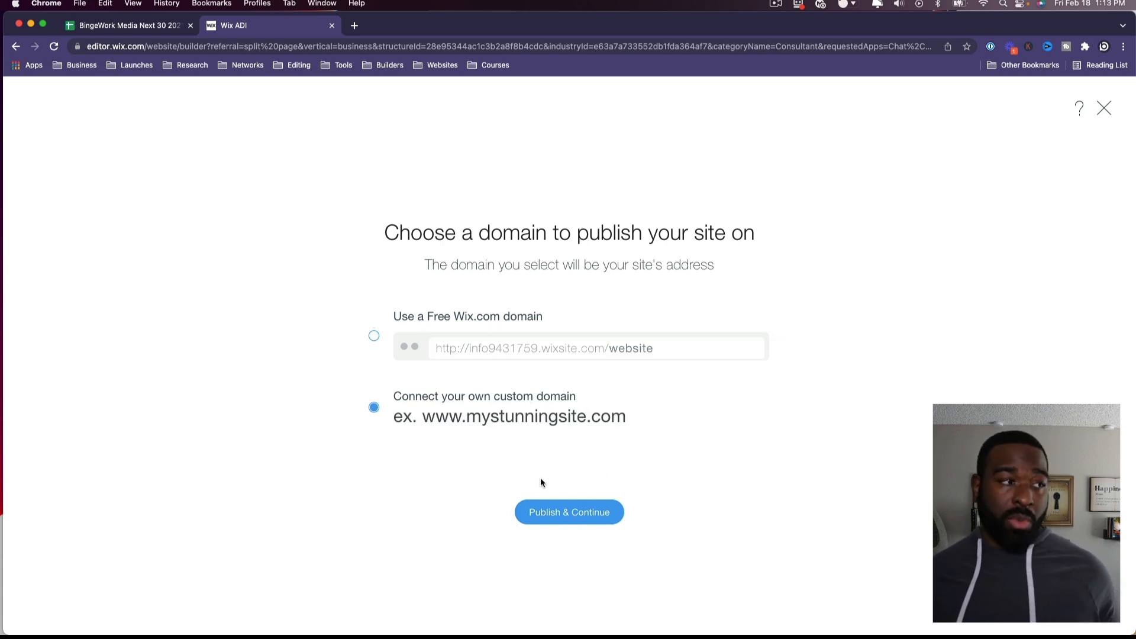
click(549, 512)
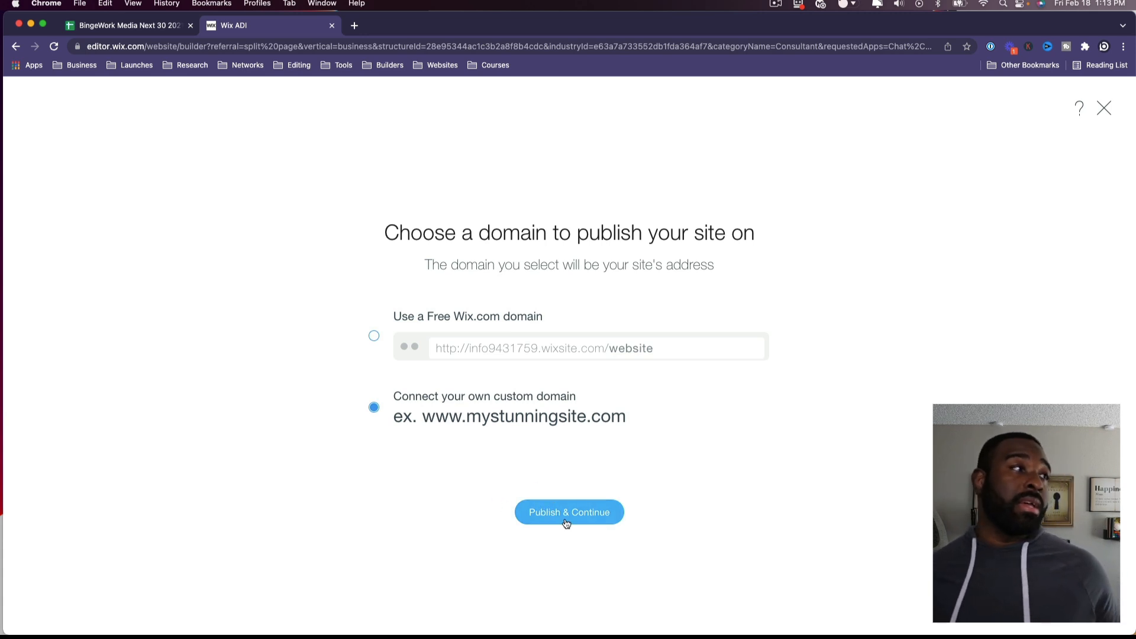
click(565, 516)
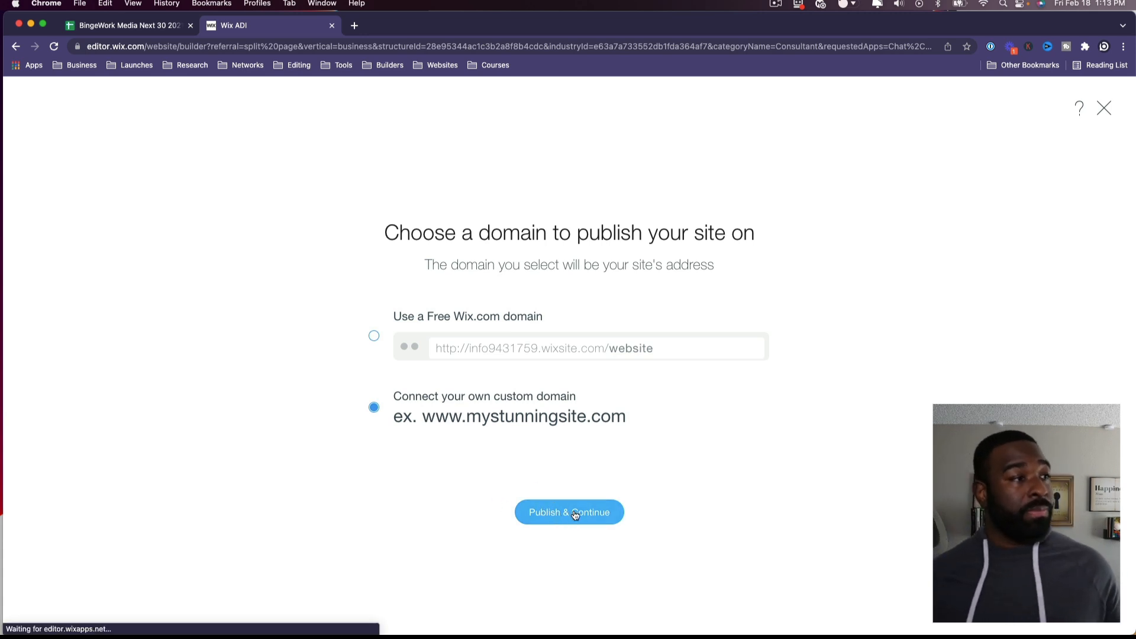
click(575, 515)
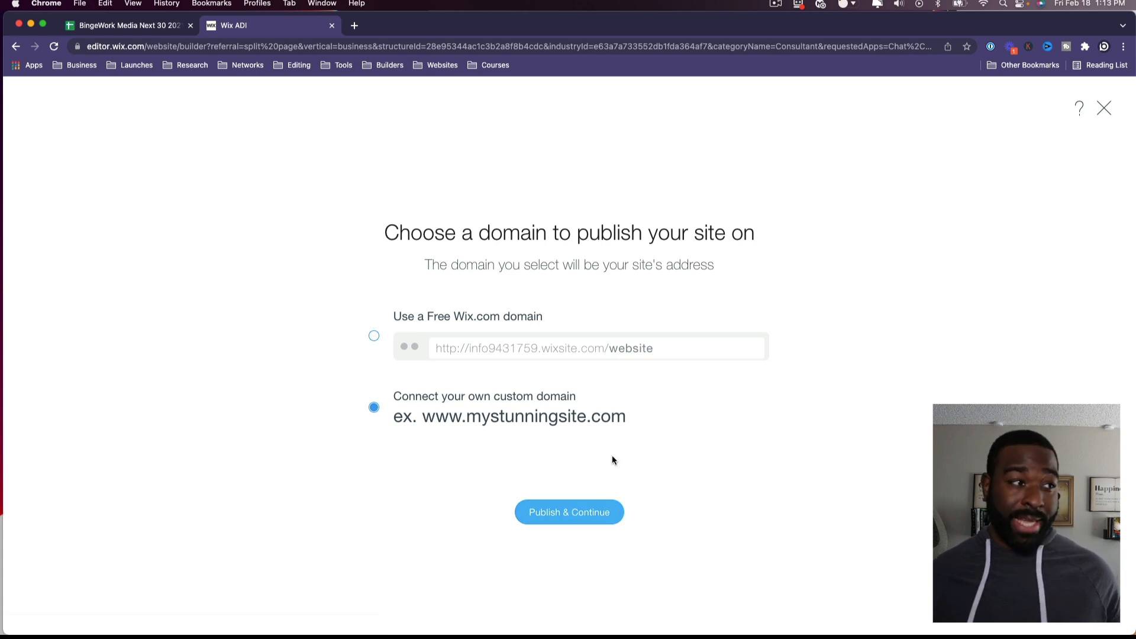
Step: Select the free Wix.com domain, publish, and confirm
click(611, 359)
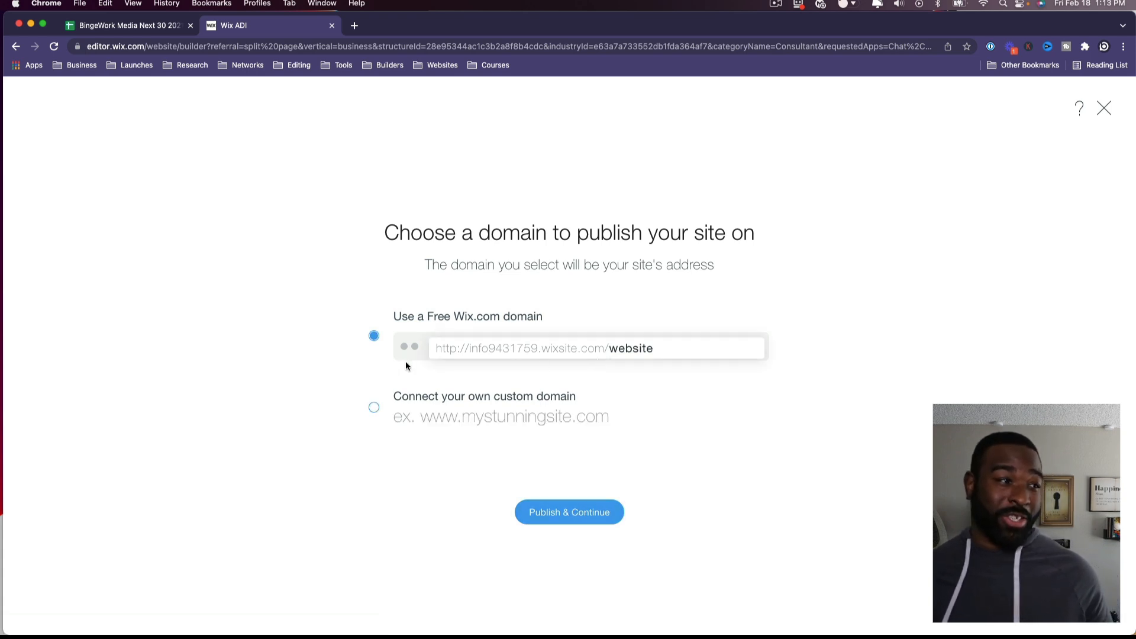
click(577, 512)
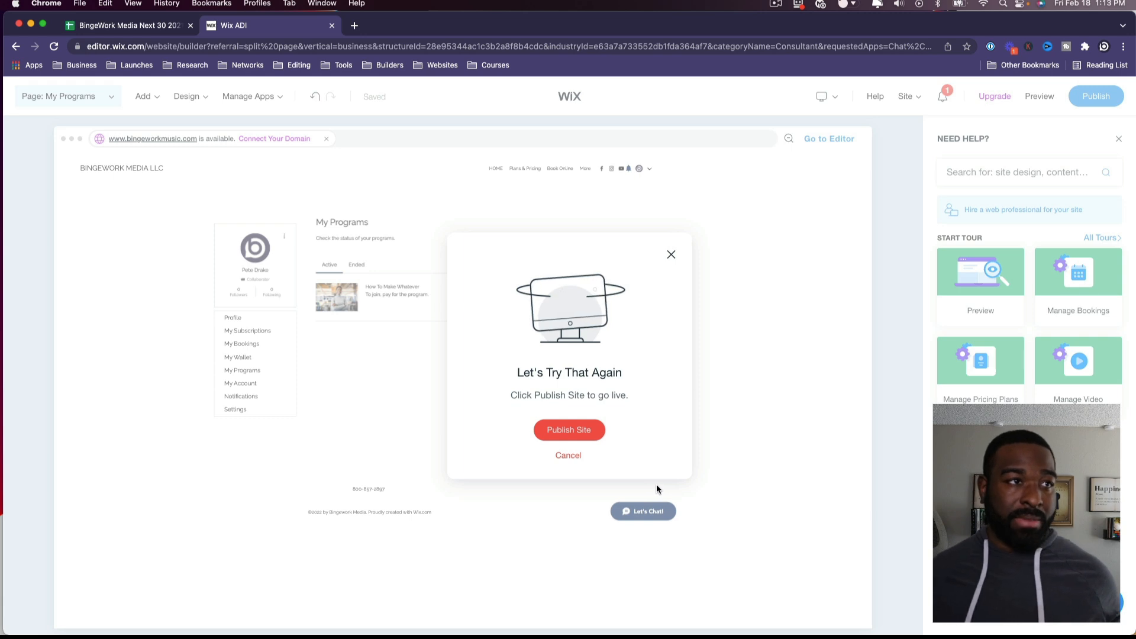
click(561, 432)
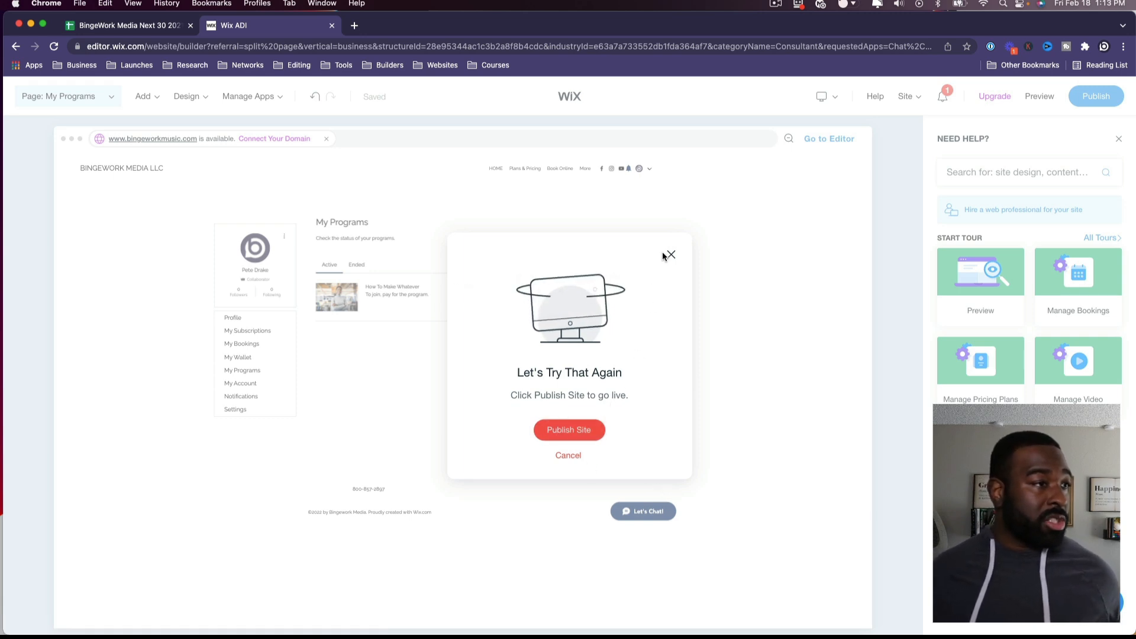
Step: Dismiss the 'Let's Try That Again' prompt and publish the site live on its free address
click(568, 455)
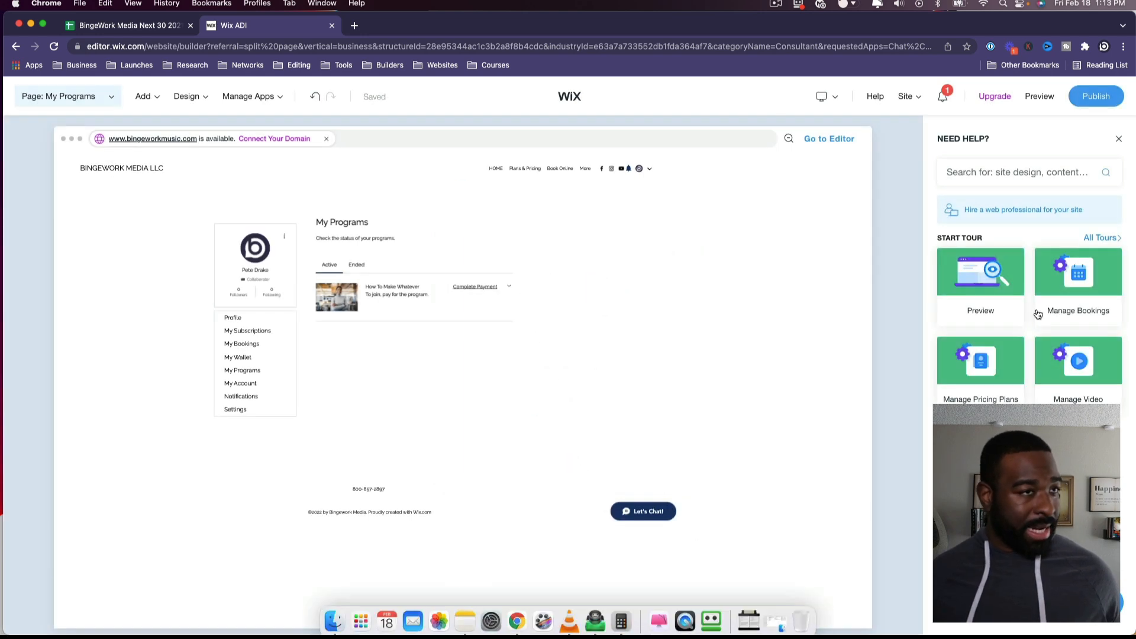
click(1096, 97)
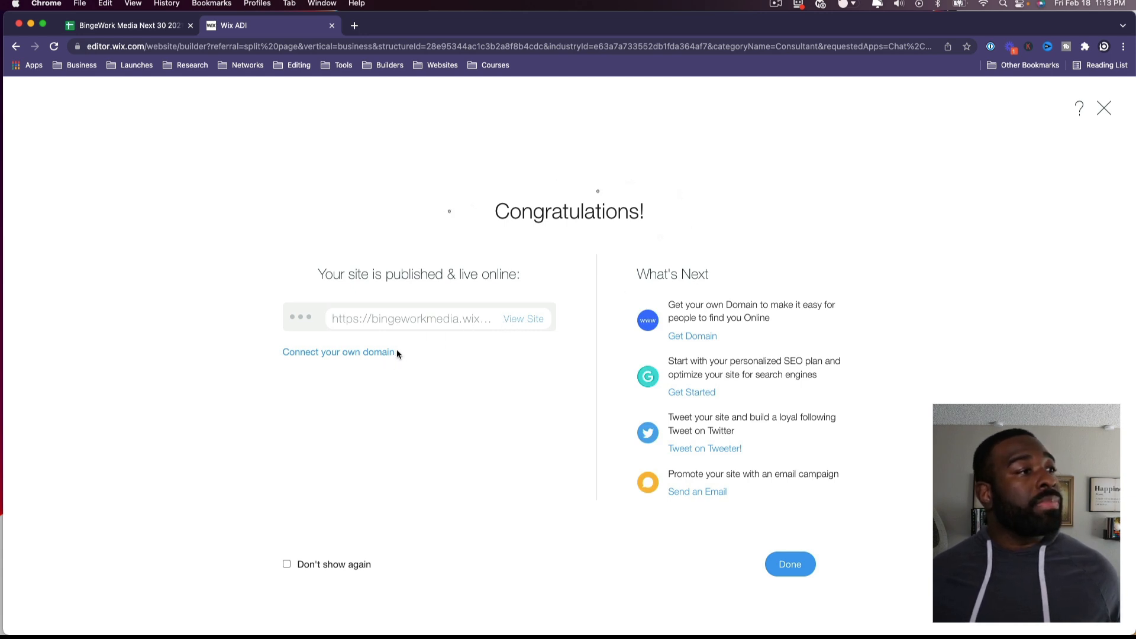
click(379, 352)
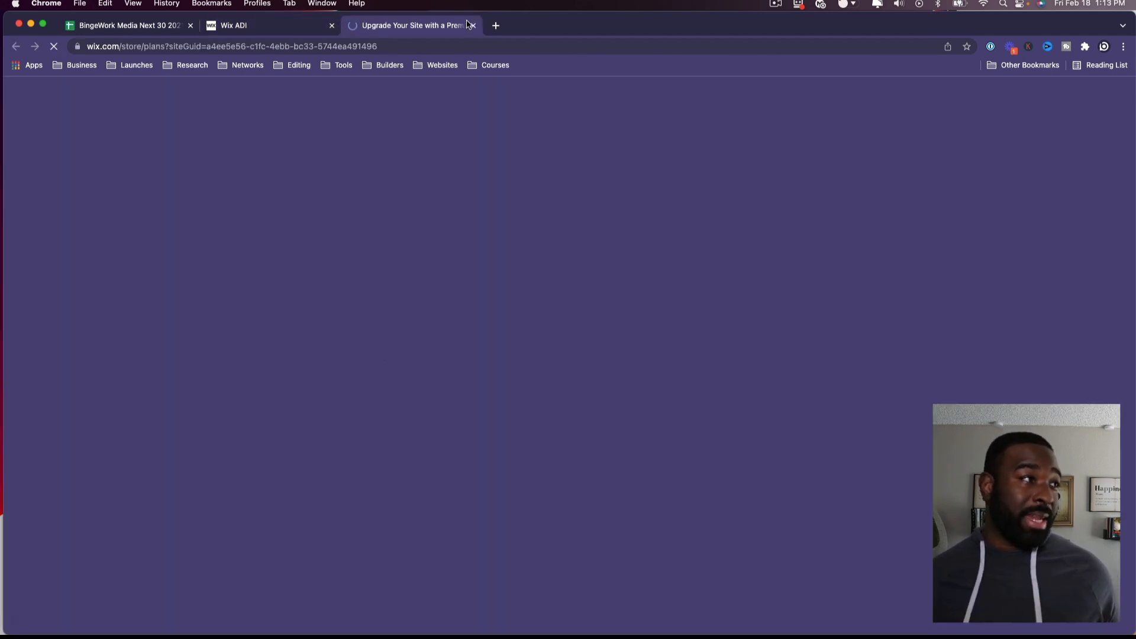
scroll(589, 288, down, 3)
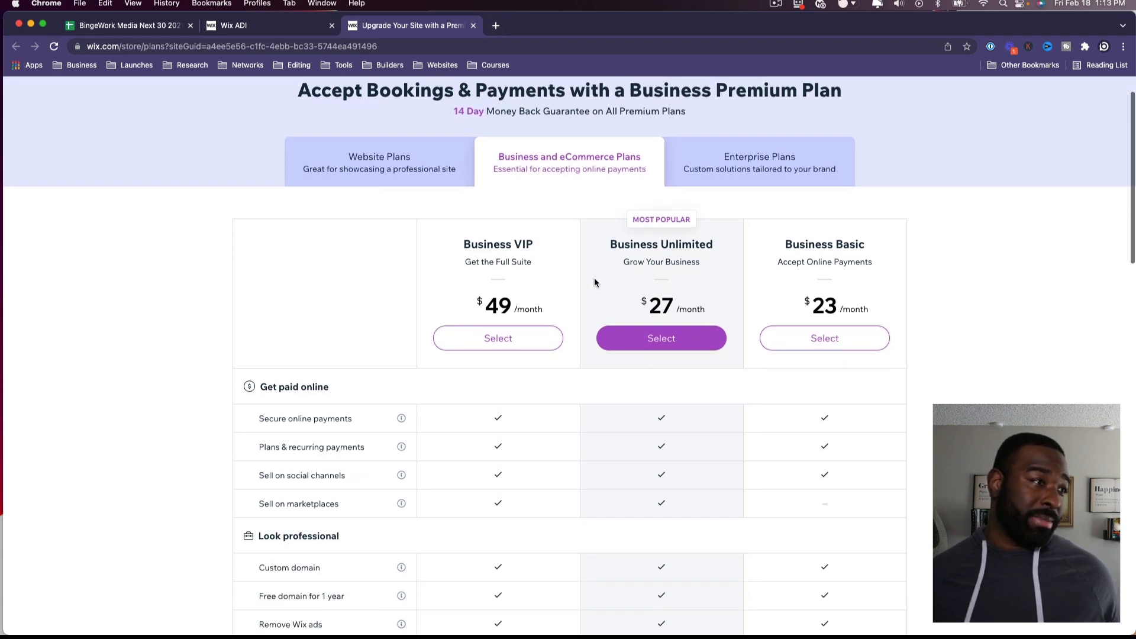
click(407, 107)
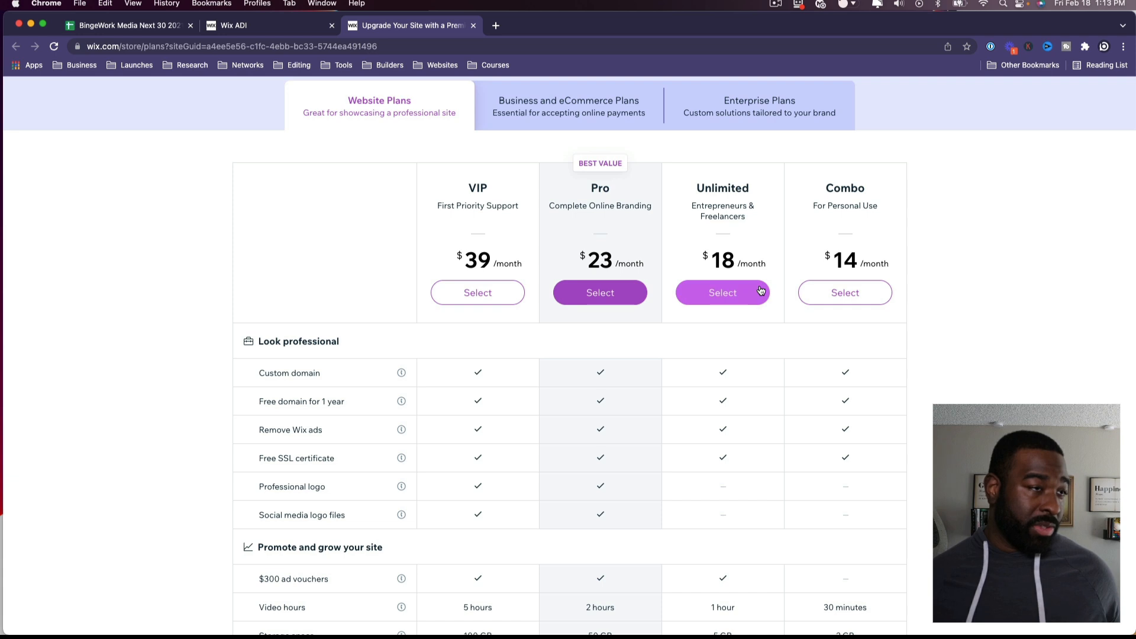
scroll(704, 308, down, 2)
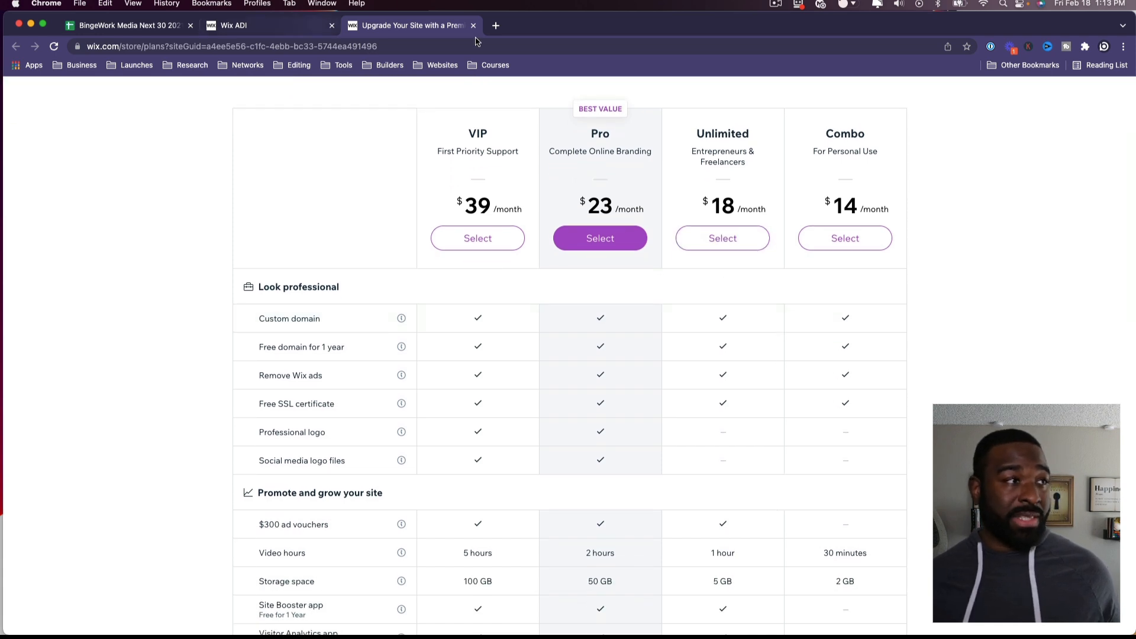
click(473, 26)
click(616, 241)
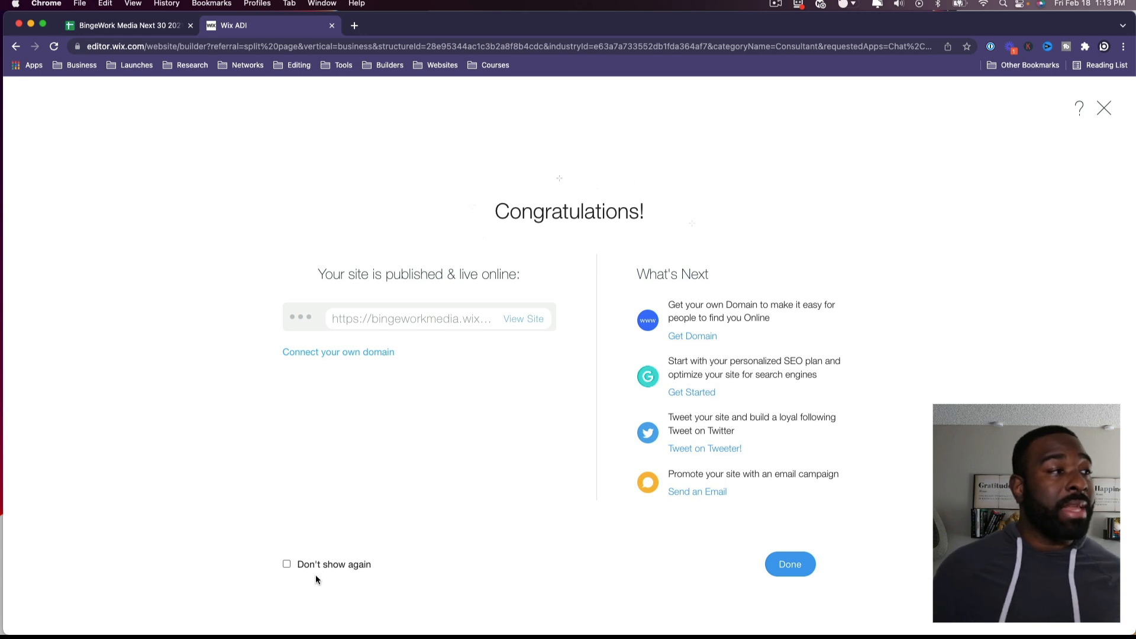
click(532, 321)
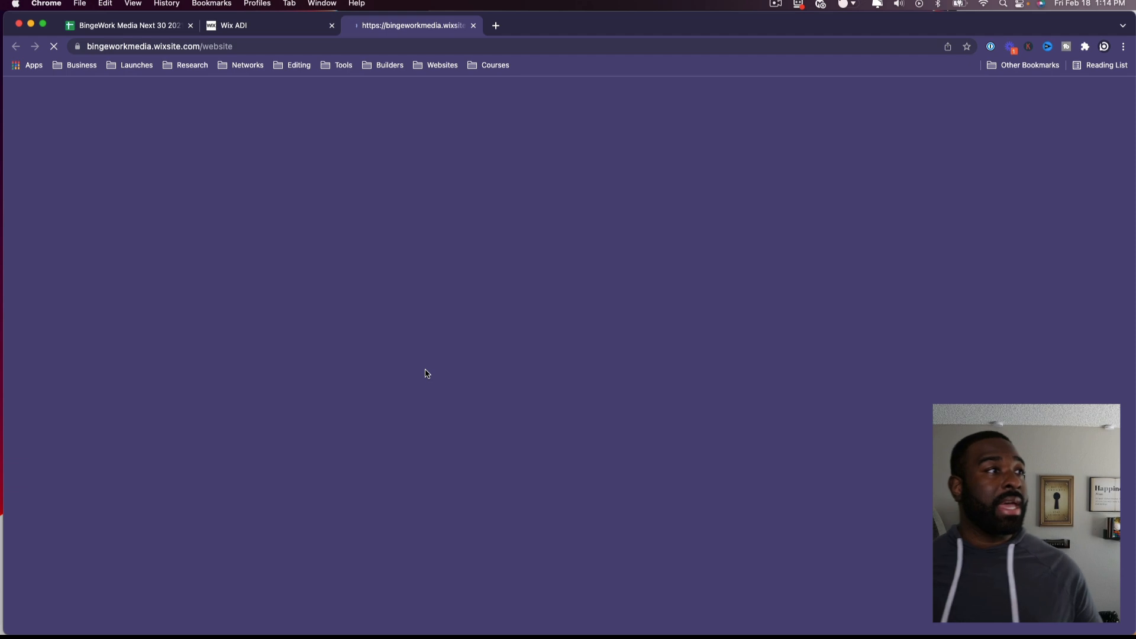
Step: Scroll down the live Bingework Media site to its service cards with photos
scroll(808, 436, down, 15)
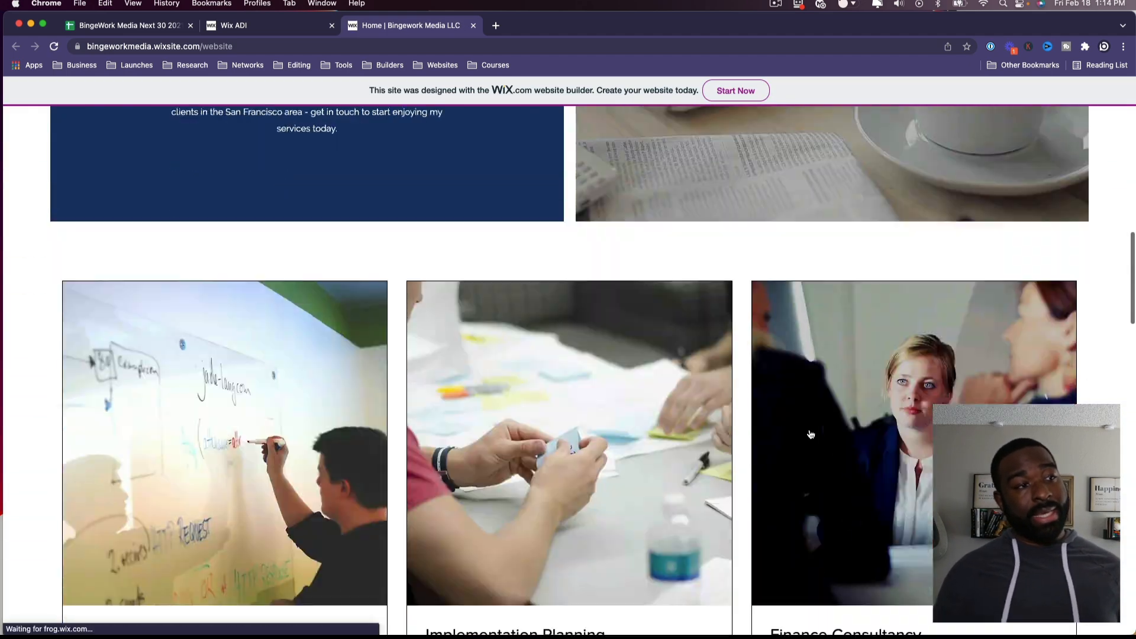
scroll(810, 435, down, 20)
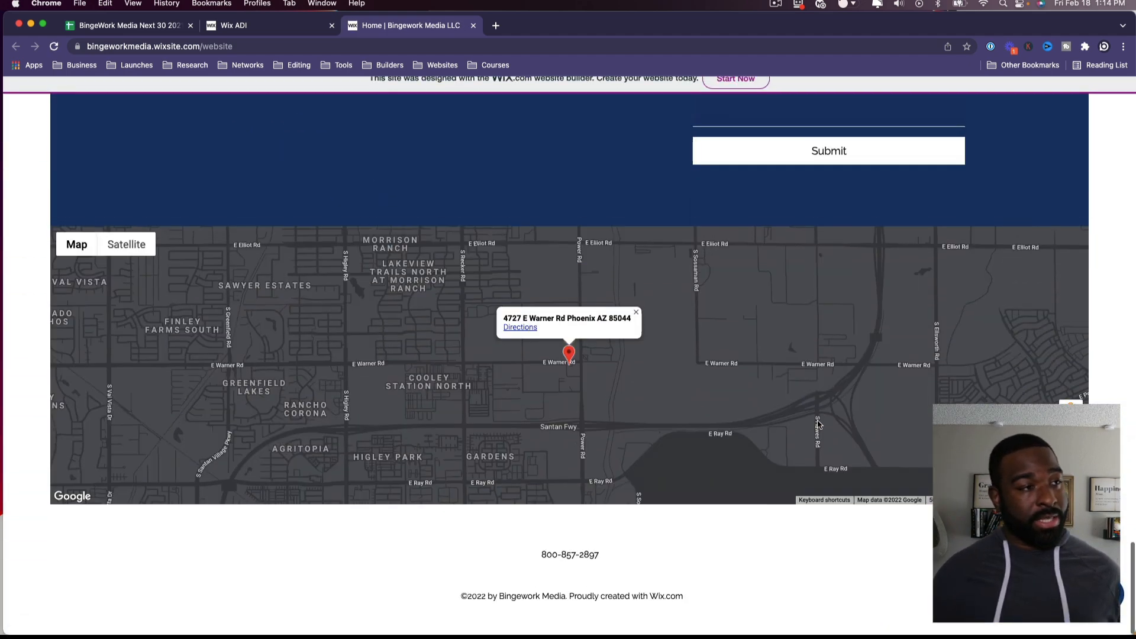